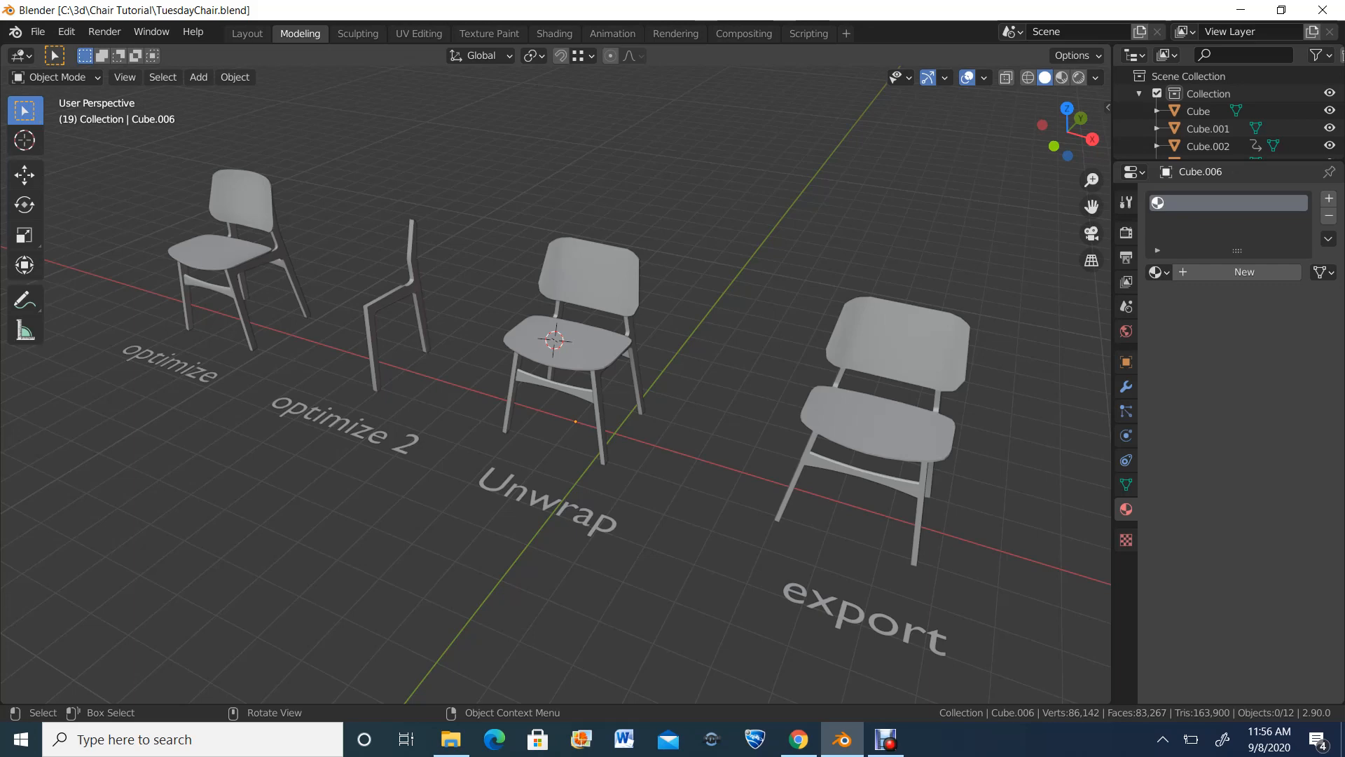
Step: Hide the "optimize 2", "Unwrap" and "export" chairs together with their text labels
scroll(555, 385, "down", 3)
scroll(556, 385, "up", 3)
middle_click_drag(556, 386, 735, 392)
scroll(715, 417, "down", 2)
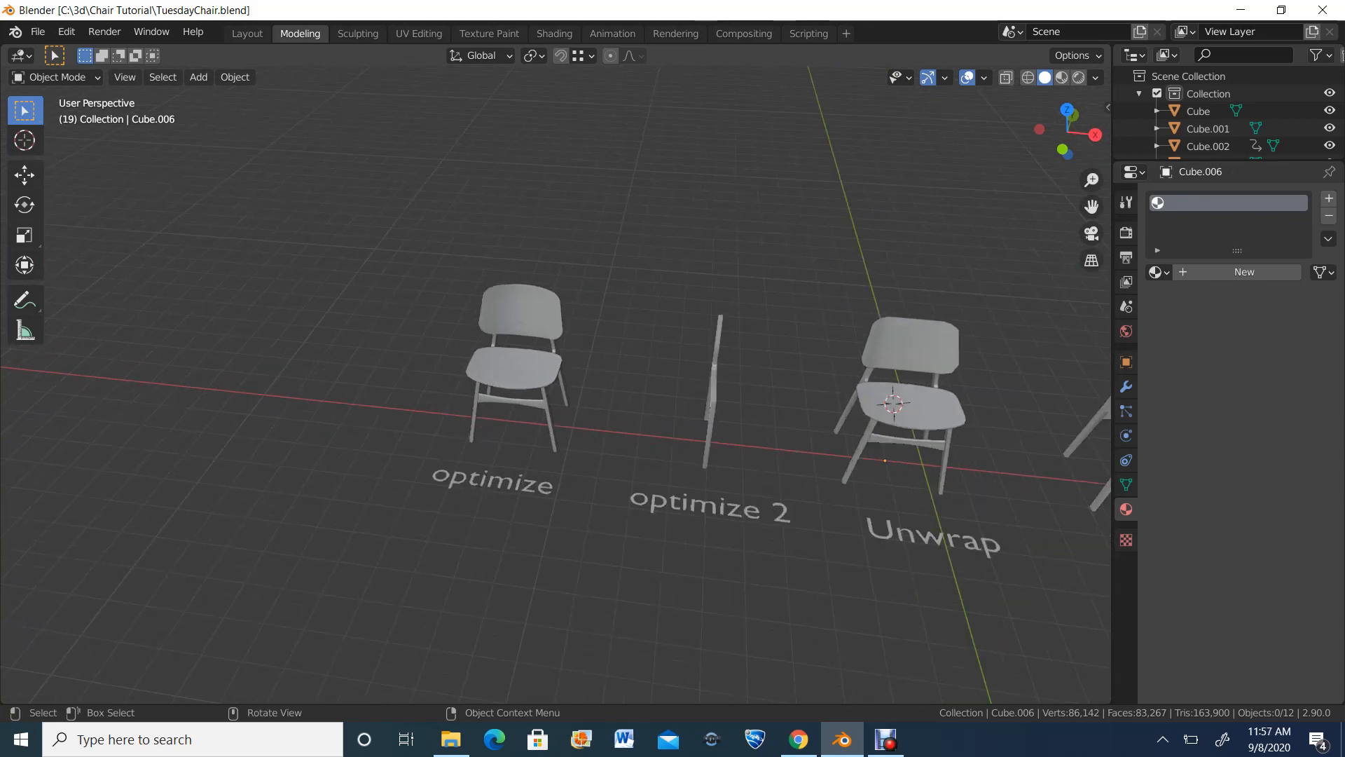
scroll(573, 400, "up", 5)
scroll(573, 400, "down", 5)
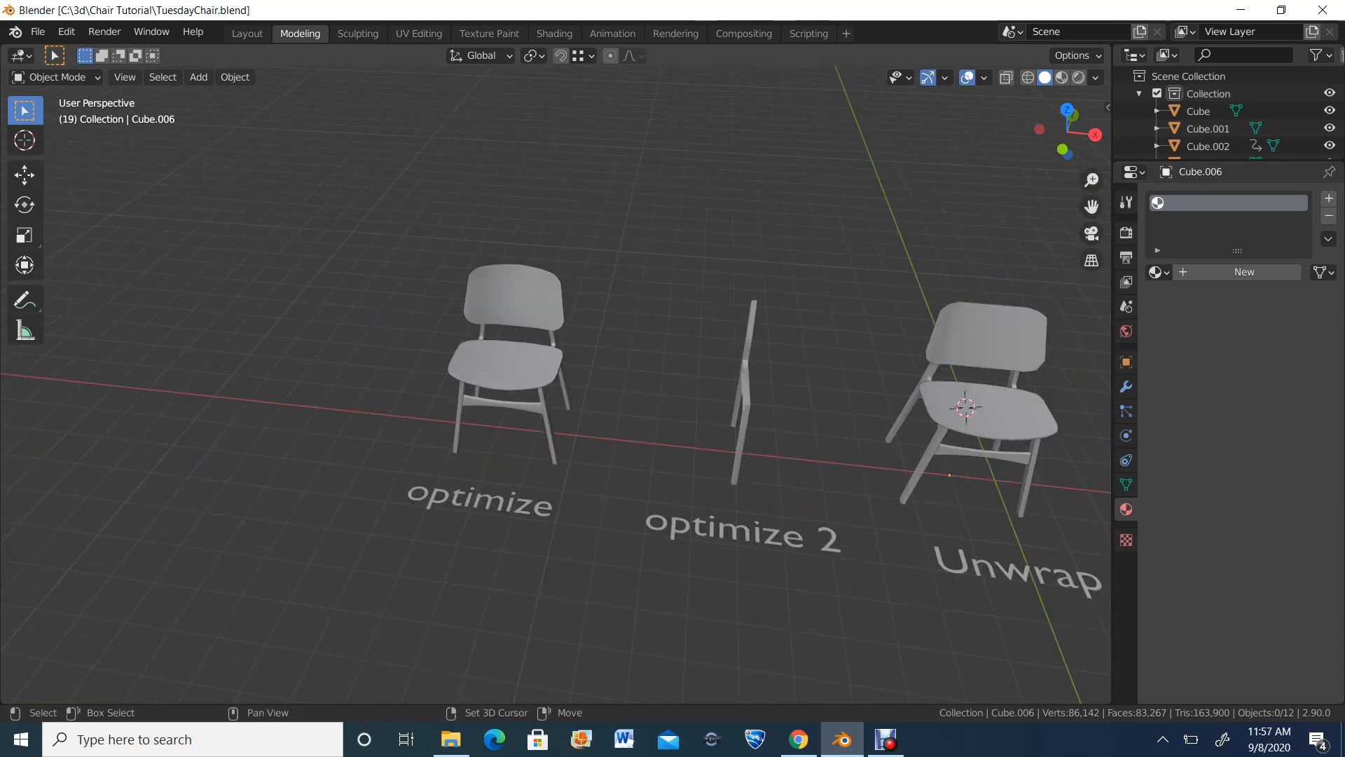
middle_click_drag(875, 392, 477, 336, "shift")
scroll(556, 385, "down", 3)
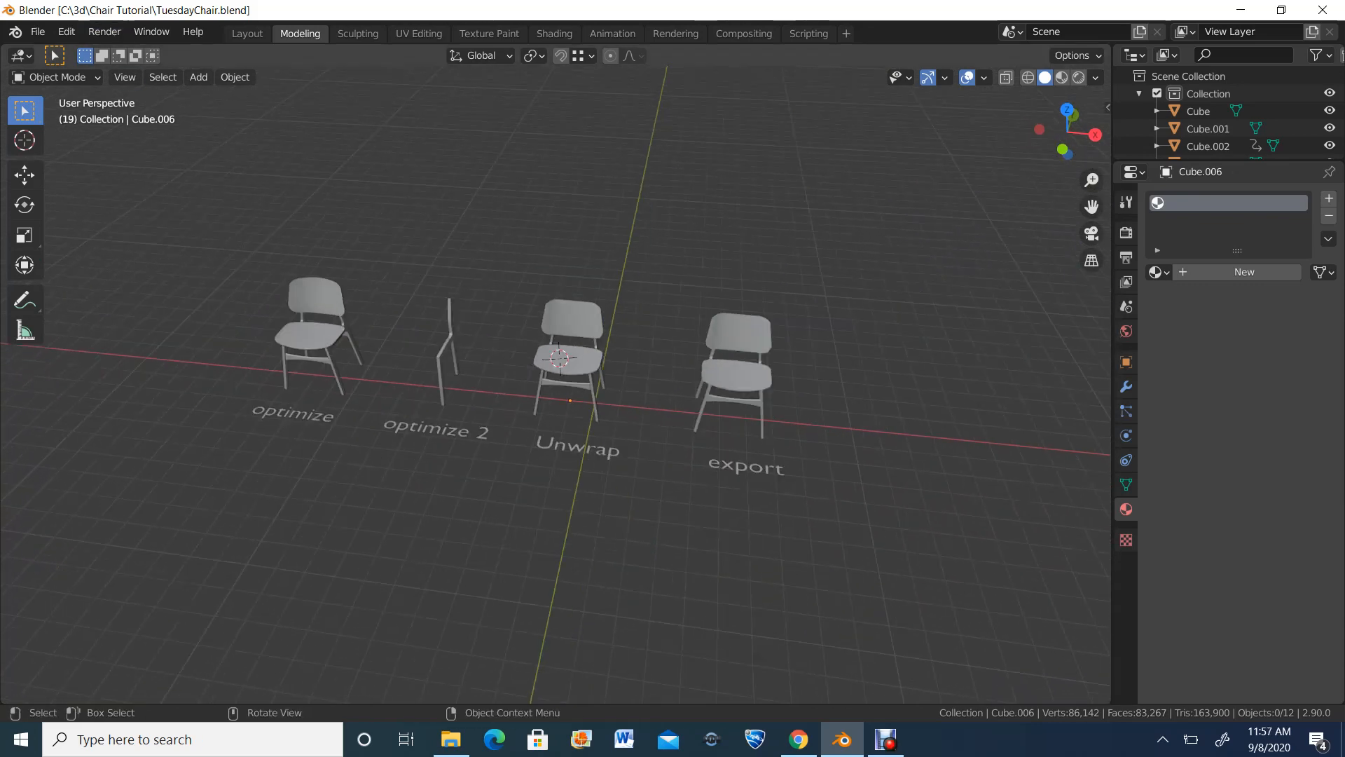
left_click_drag(406, 213, 947, 536)
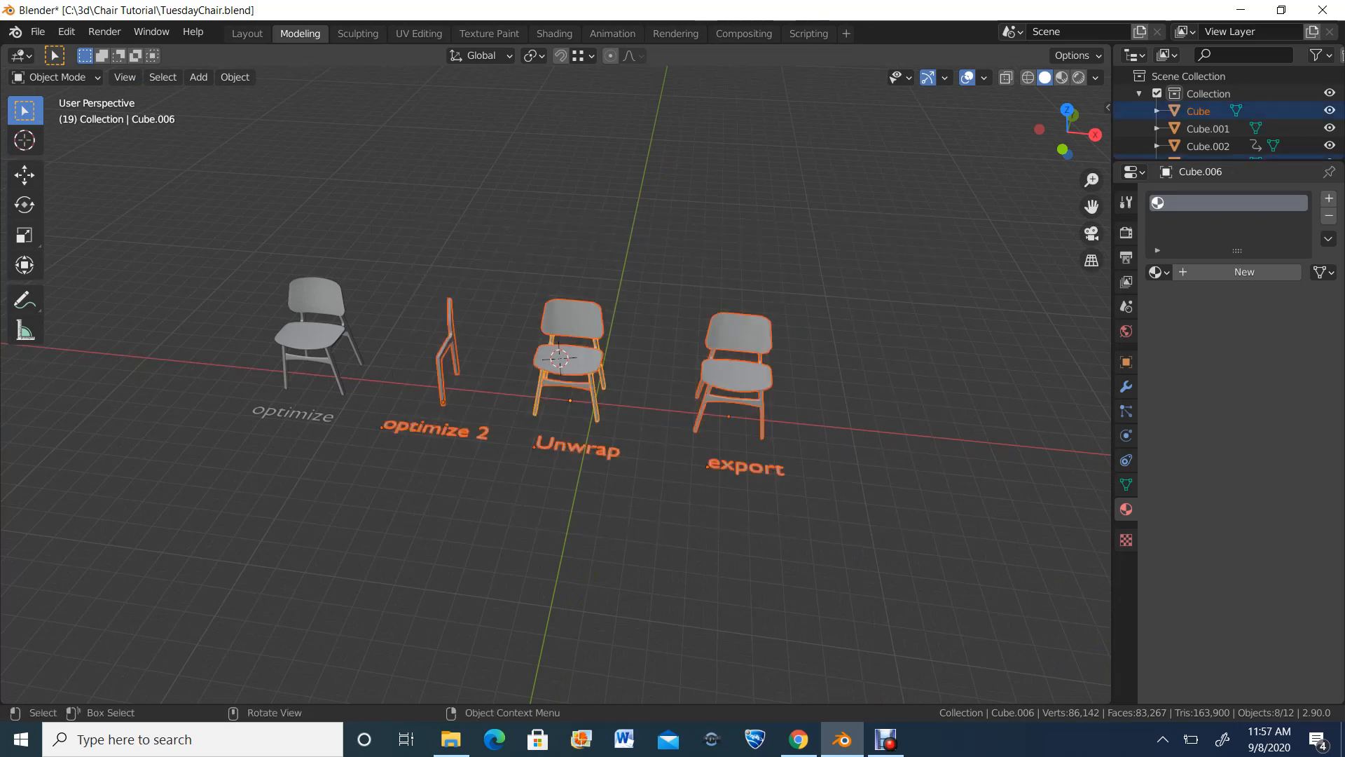
key("h")
Step: Frame the remaining "optimize" chair and select its seat object
scroll(556, 386, "up", 5)
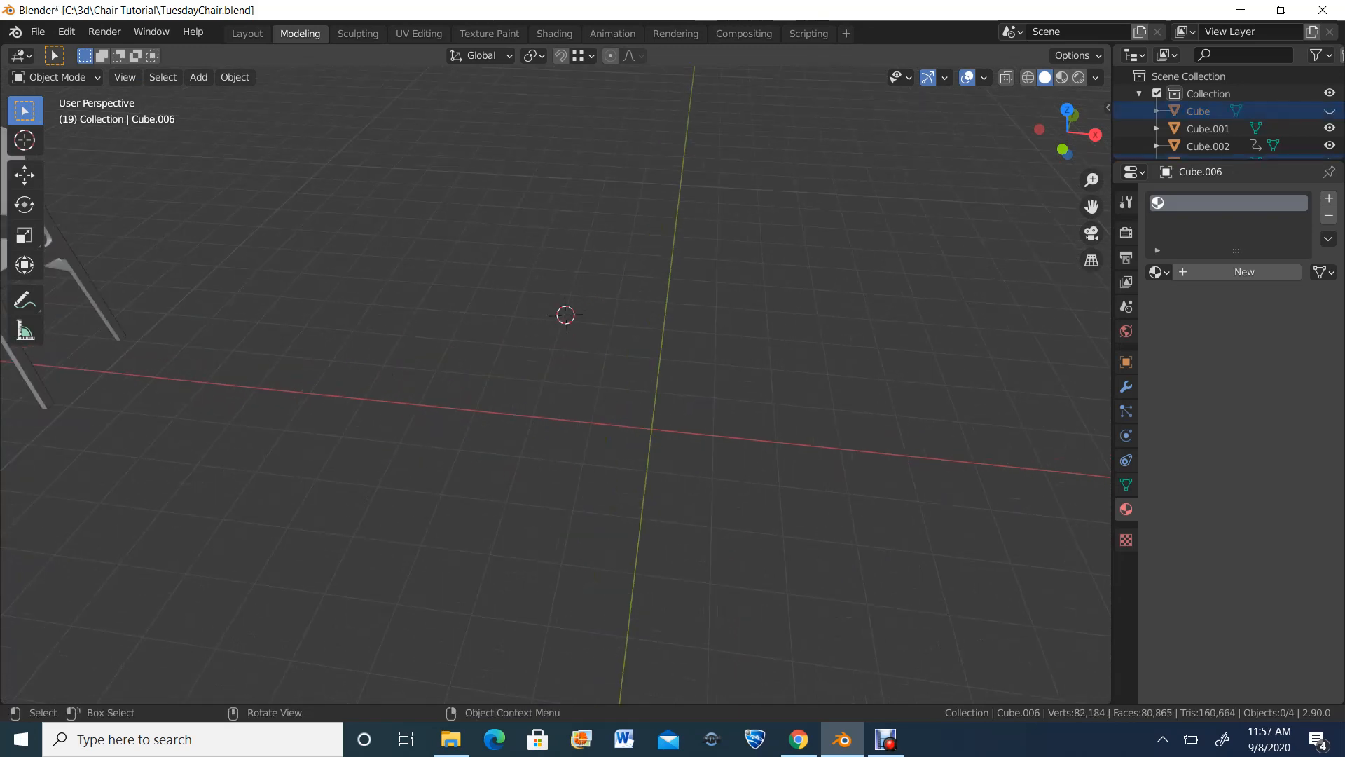
key("Home")
middle_click_drag(555, 386, 572, 371)
scroll(555, 385, "up", 2)
left_click(600, 329)
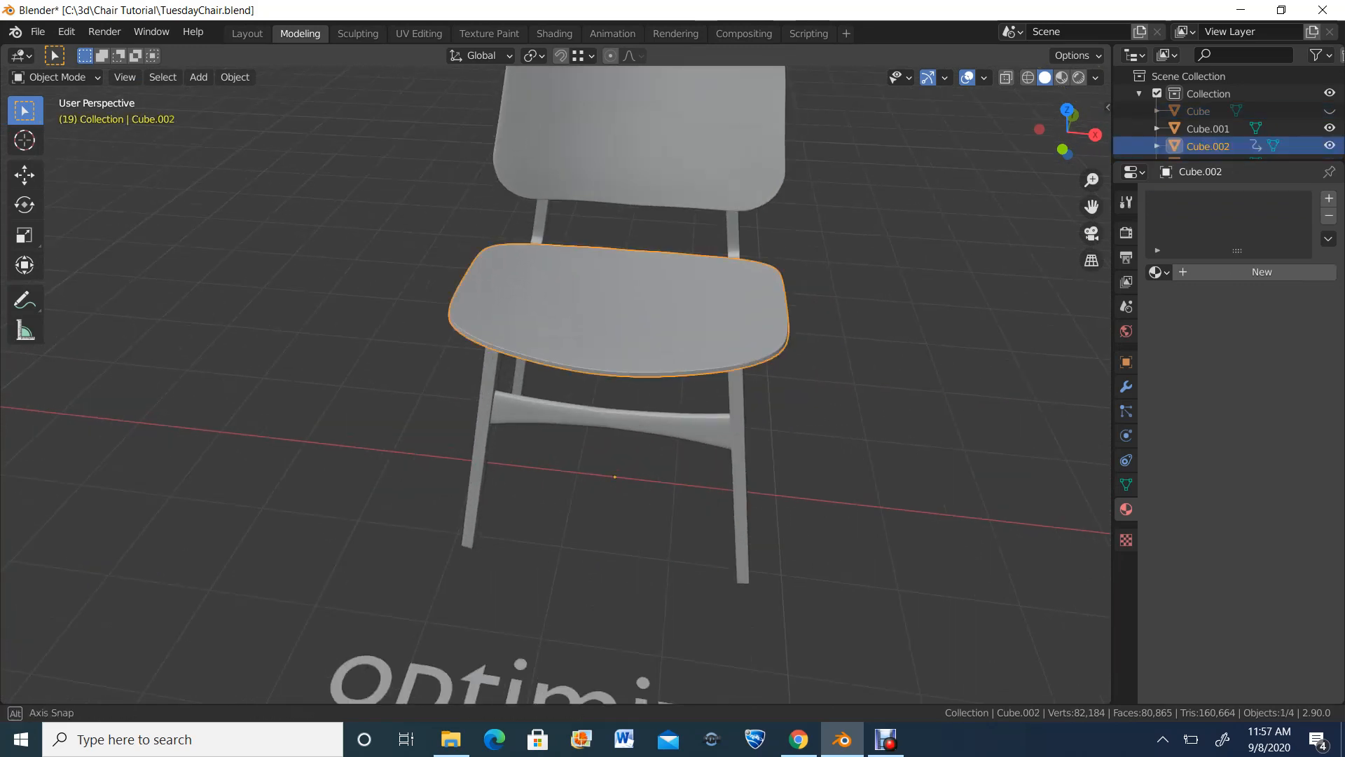
middle_click_drag(600, 329, 504, 407)
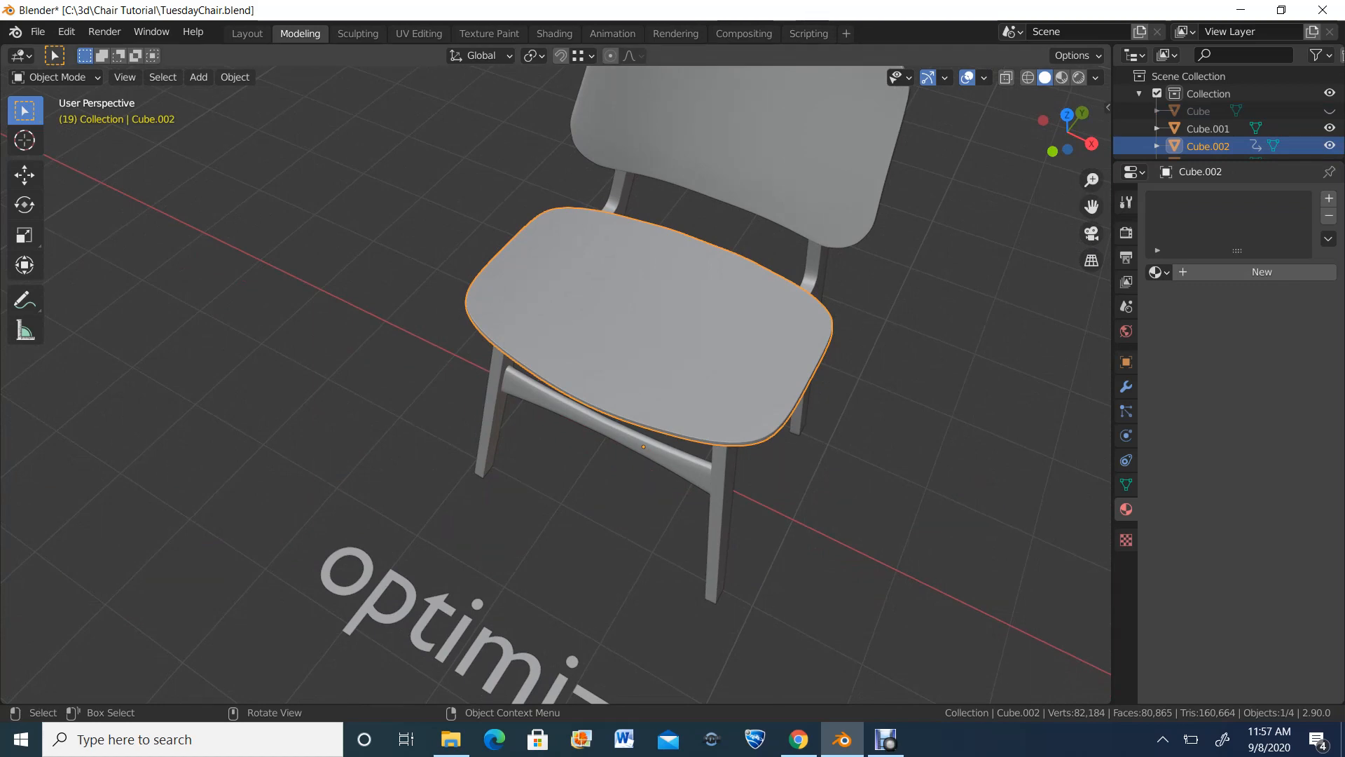
Step: Enable X-ray and inspect the seat's mesh density in wireframe shading, then return to solid shading
scroll(561, 386, "down", 2)
mouse_move(560, 385)
middle_mouse_down()
mouse_move(561, 315)
mouse_move(561, 392)
middle_mouse_up()
scroll(560, 393, "up", 5)
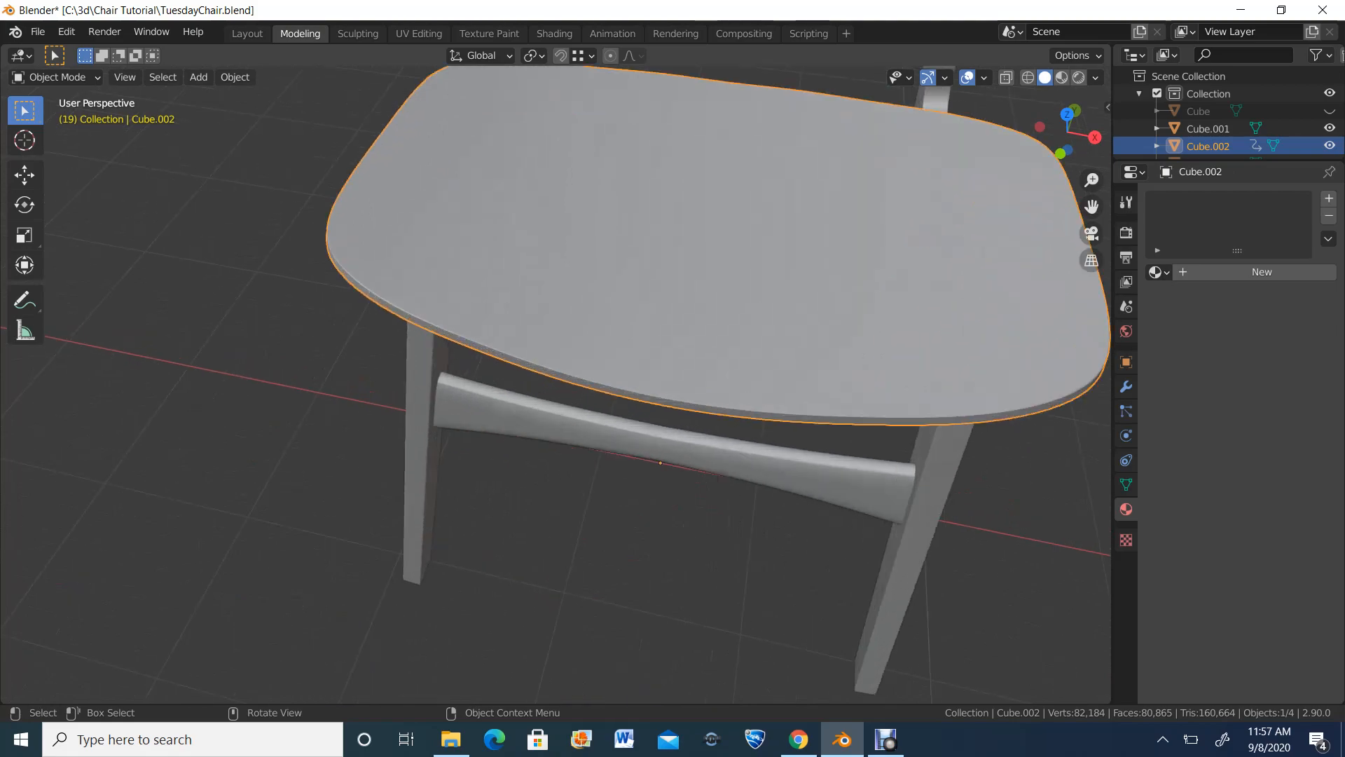
scroll(561, 386, "down", 2)
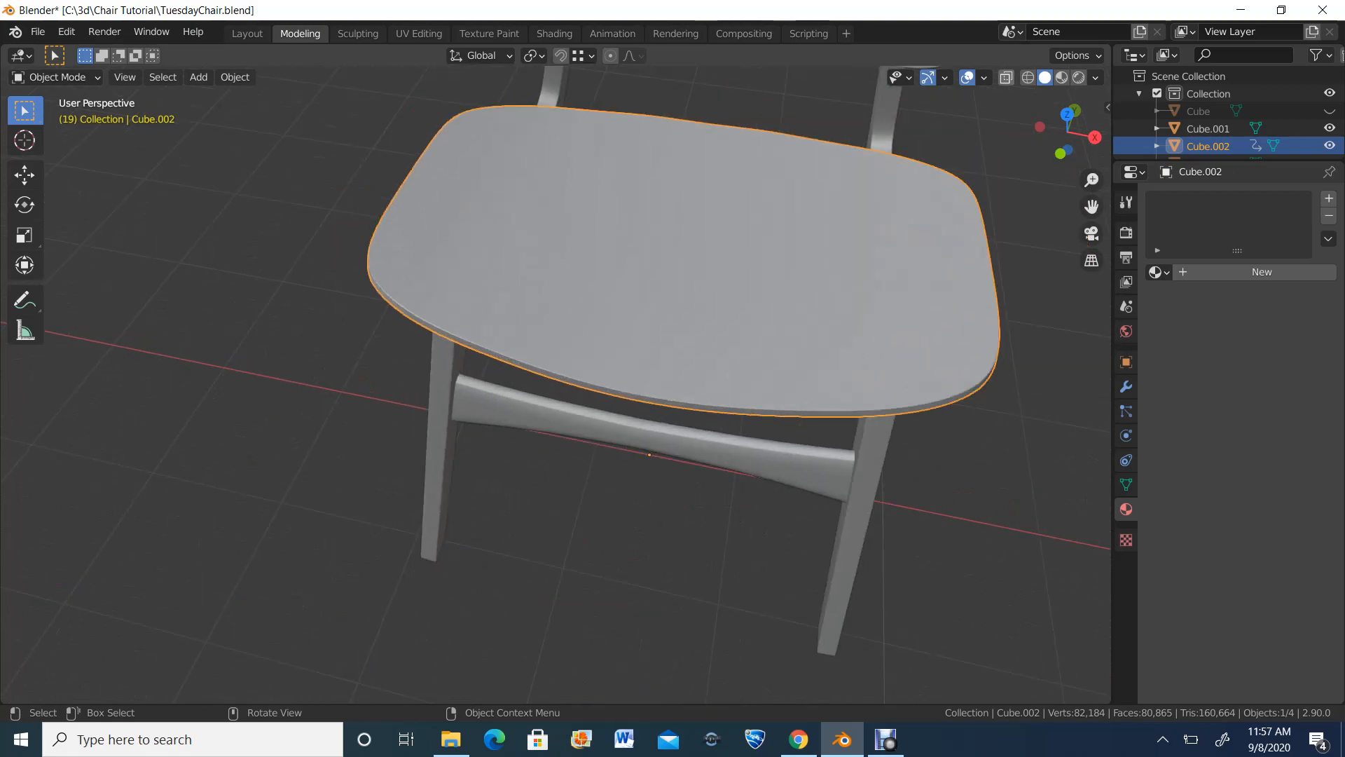
key("alt+z")
key("shift+z")
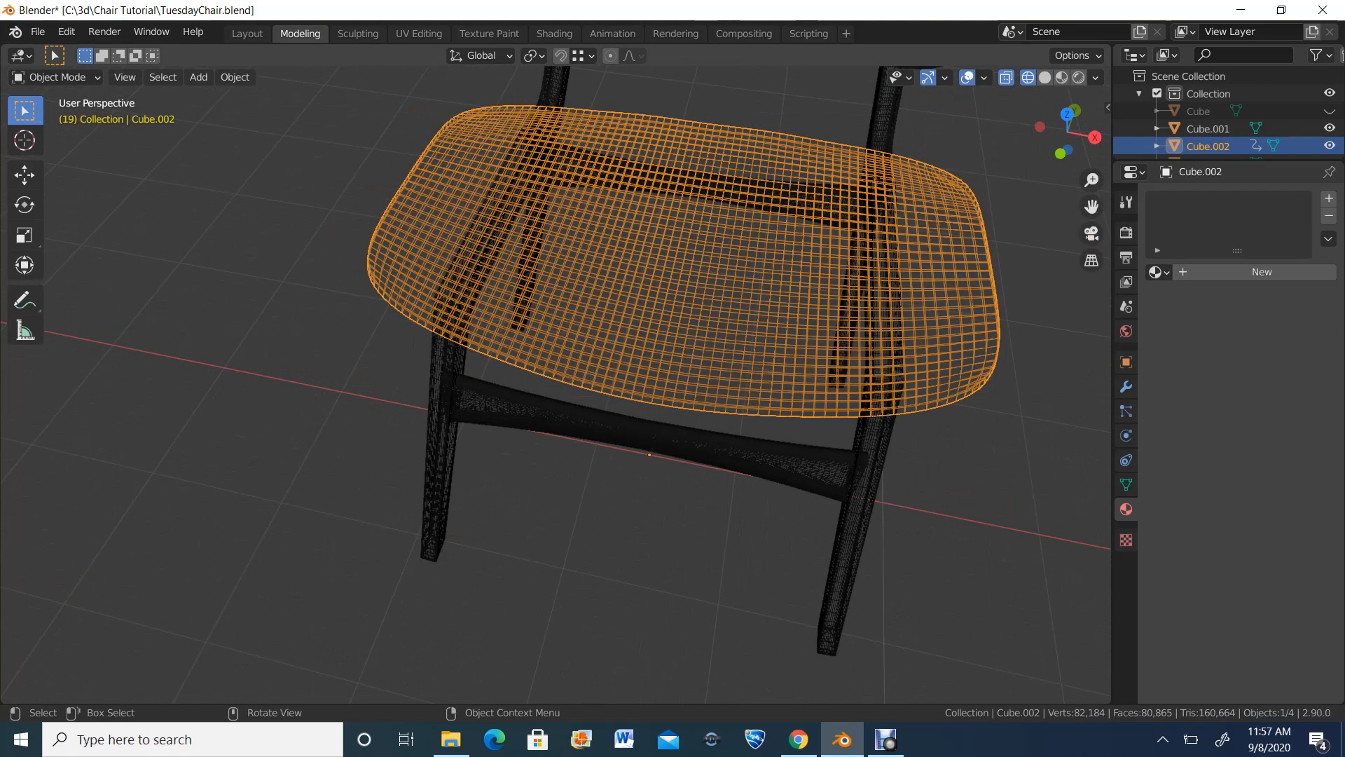
mouse_move(561, 385)
middle_mouse_down()
mouse_move(561, 315)
mouse_move(560, 399)
middle_mouse_up()
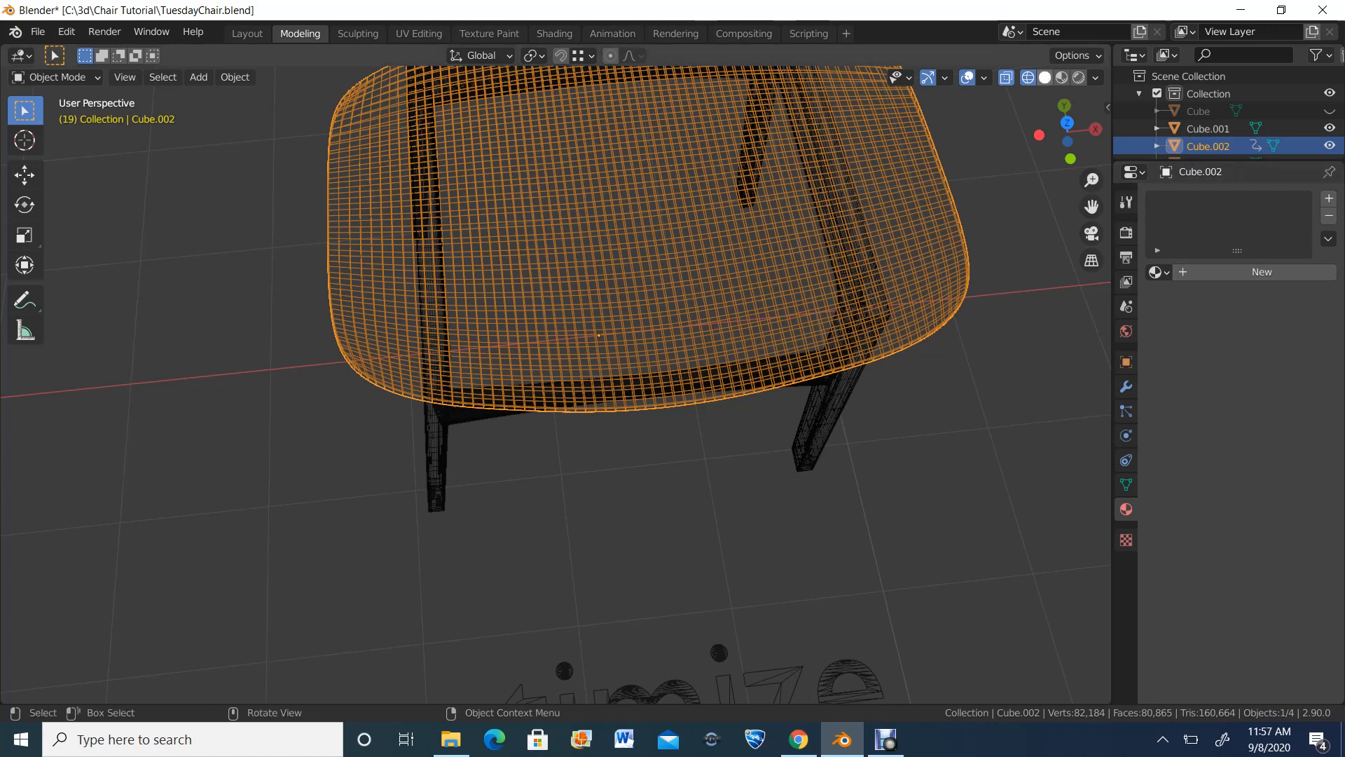
key("shift+z")
Step: Enter Edit Mode on the seat and deselect all of its geometry
left_click(56, 77)
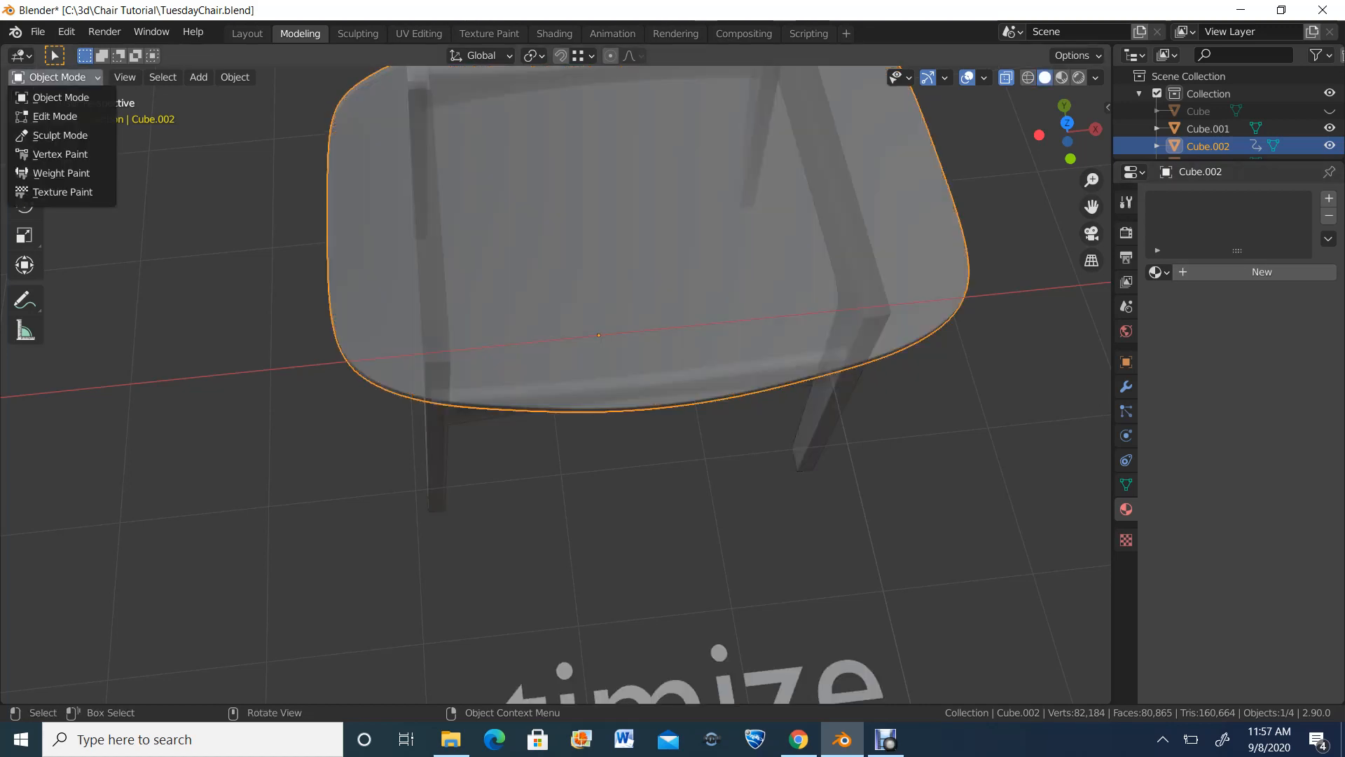
left_click(55, 116)
scroll(631, 315, "up", 2)
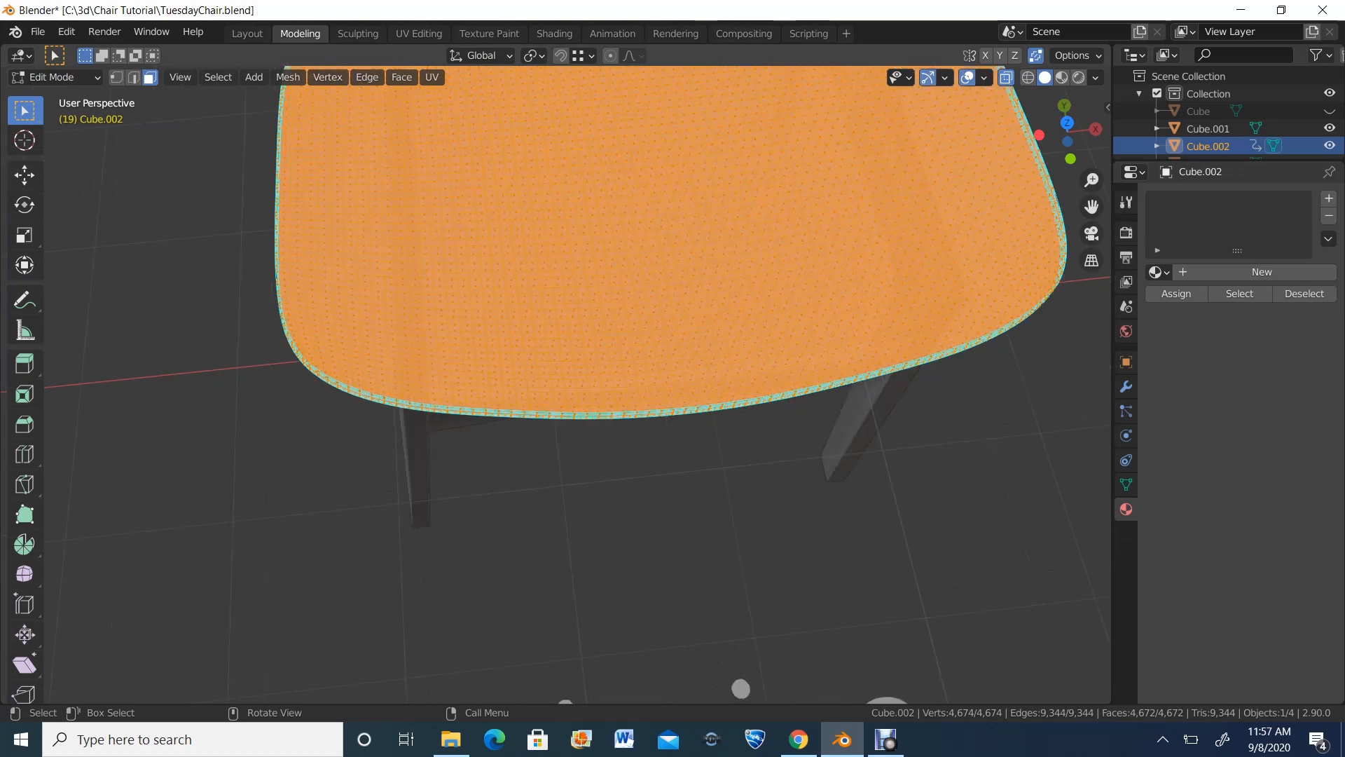
scroll(741, 689, "up", 3)
scroll(741, 689, "down", 3)
key("alt+a")
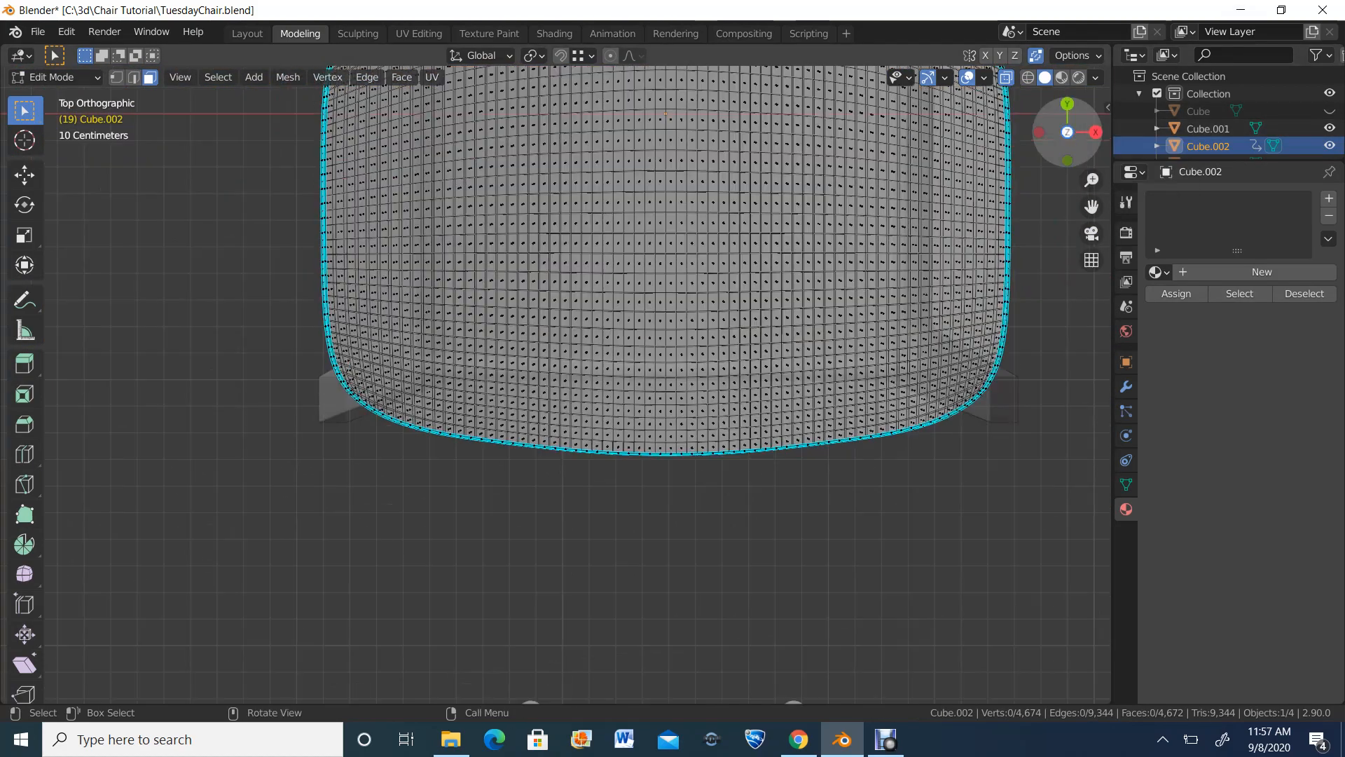
Step: Set up edge selection mode with the seat mesh seen in the orthographic top view
left_click(1067, 124)
scroll(579, 385, "down", 1)
key("2")
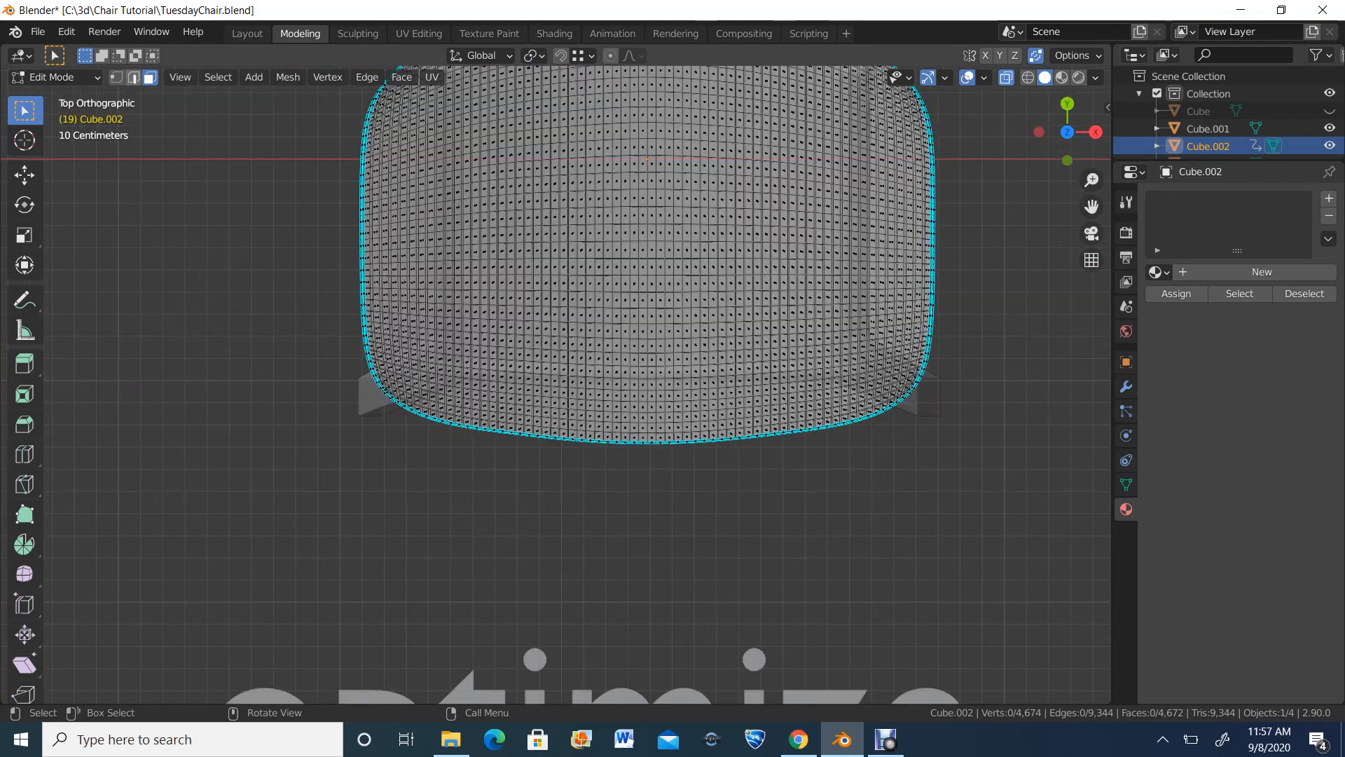
scroll(557, 382, "up", 2)
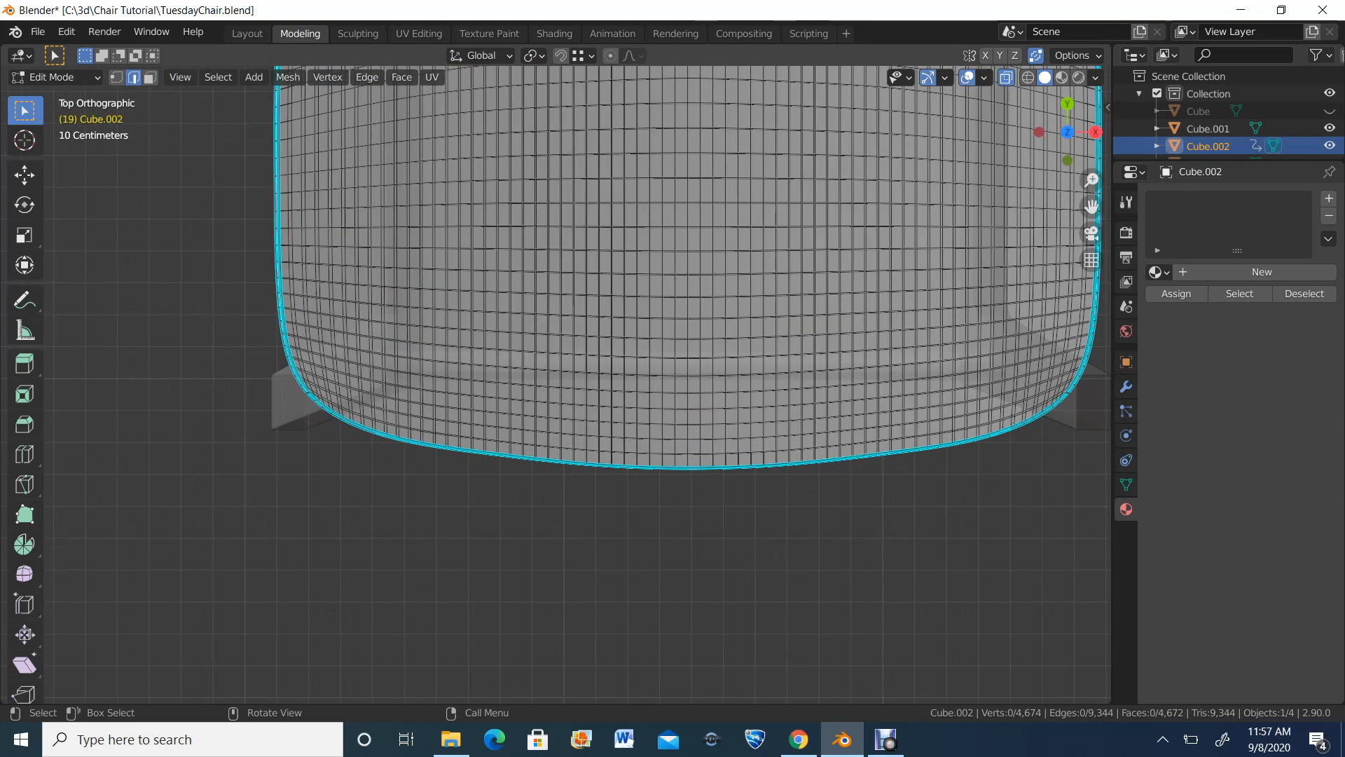
scroll(576, 384, "down", 1)
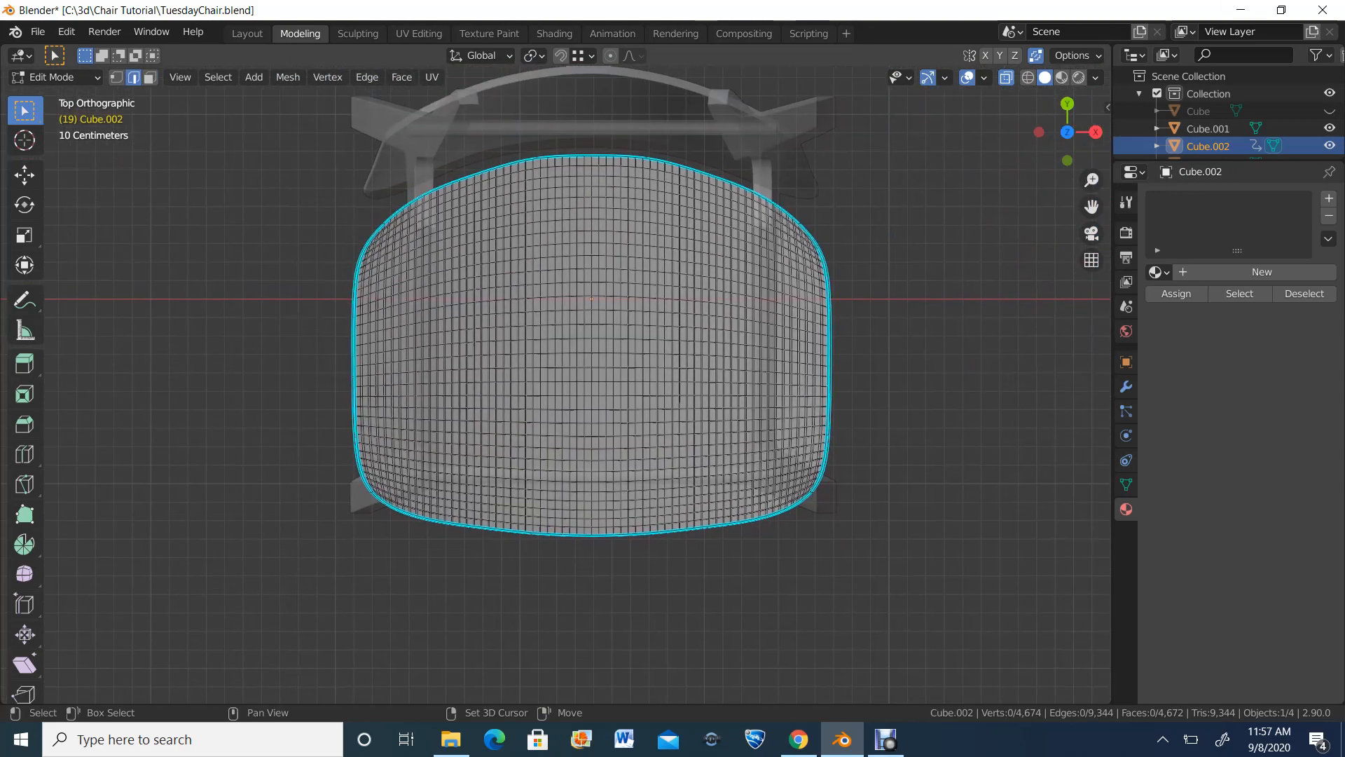
scroll(576, 385, "up", 1)
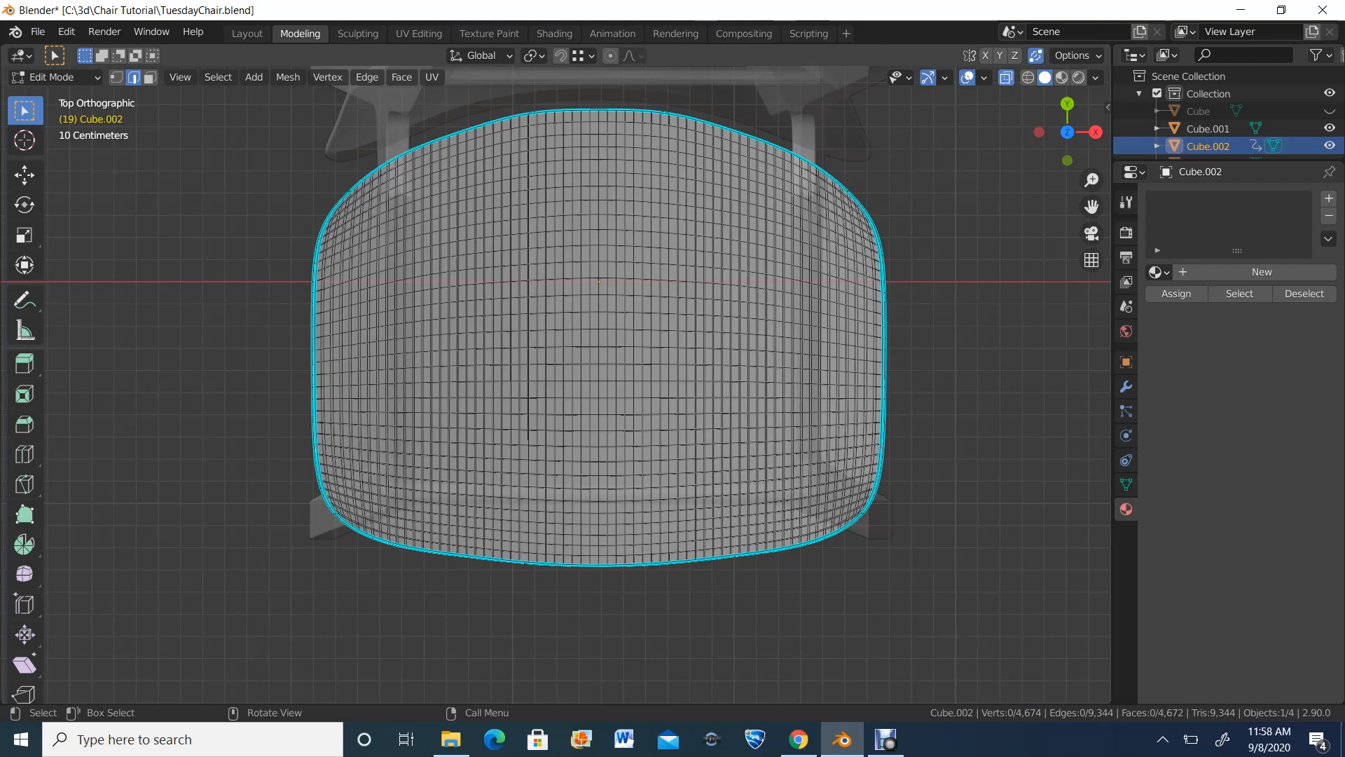
middle_click_drag(595, 421, 634, 392)
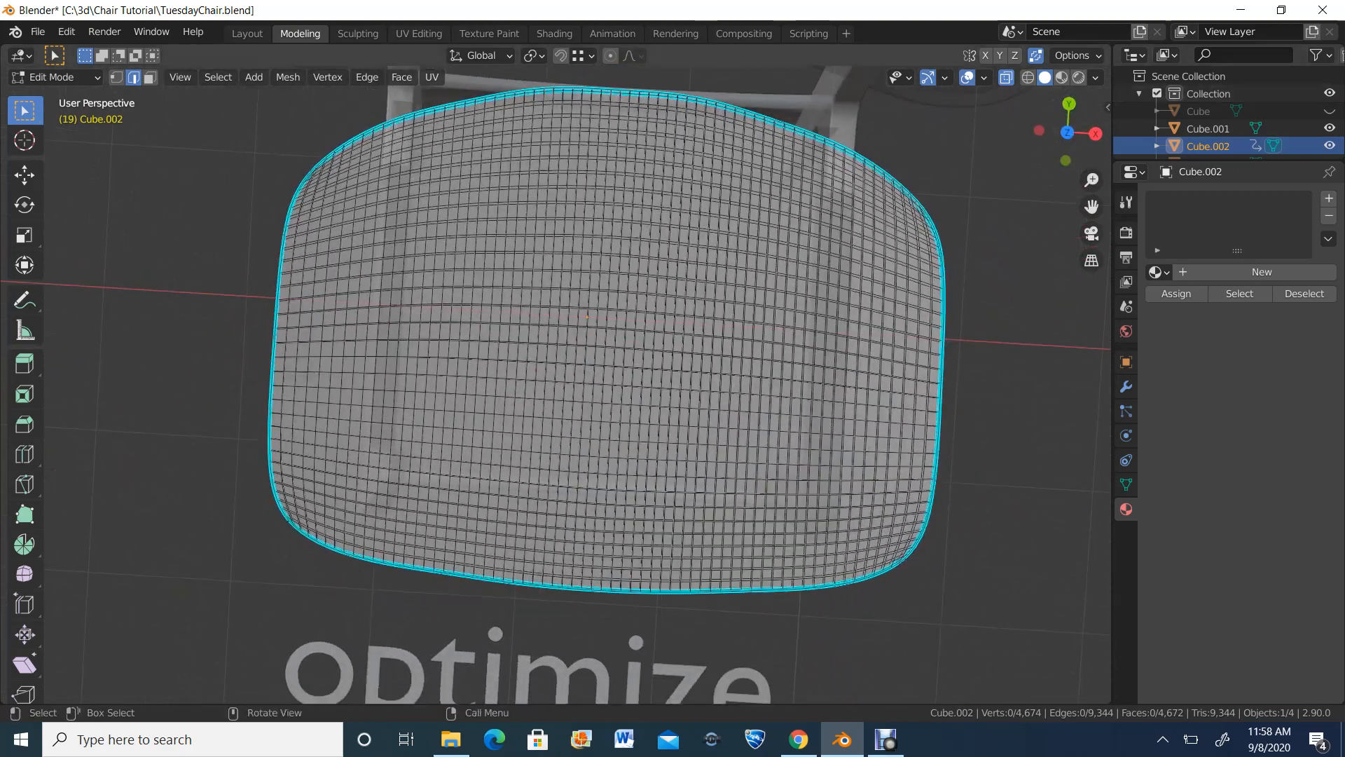
left_click(1067, 132)
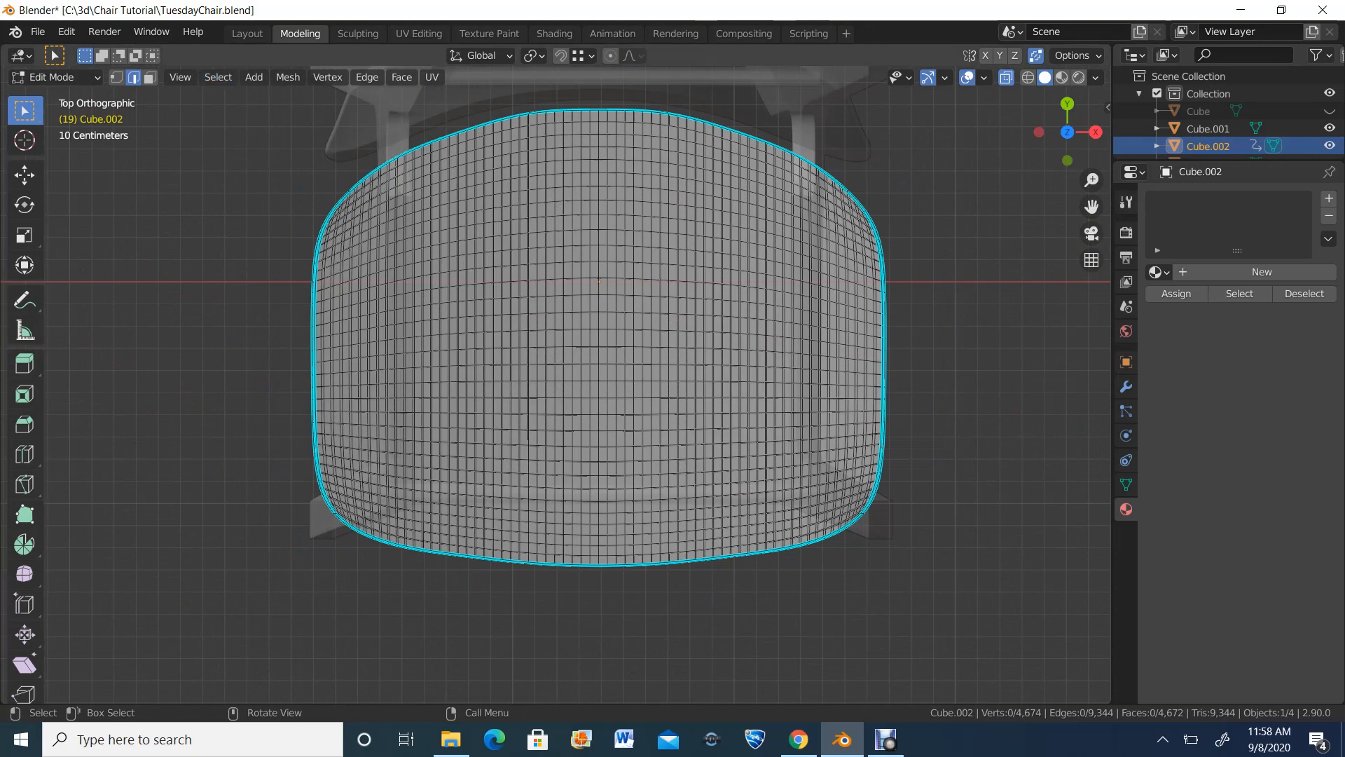
Step: Select every second front-to-back edge loop of the seat, from the middle outward across its left half
scroll(577, 384, "up", 2)
scroll(576, 384, "up", 2, "shift")
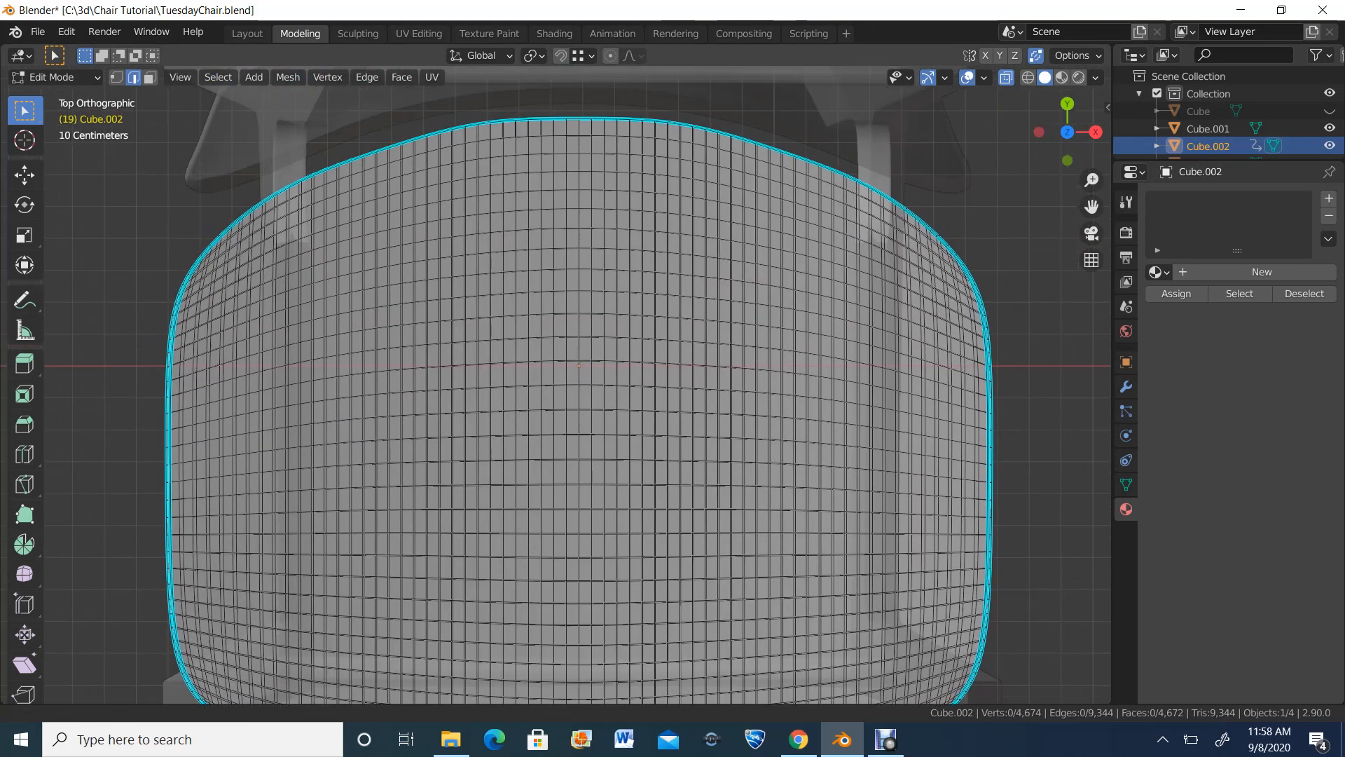
scroll(577, 384, "up", 4)
scroll(576, 384, "up", 1, "shift")
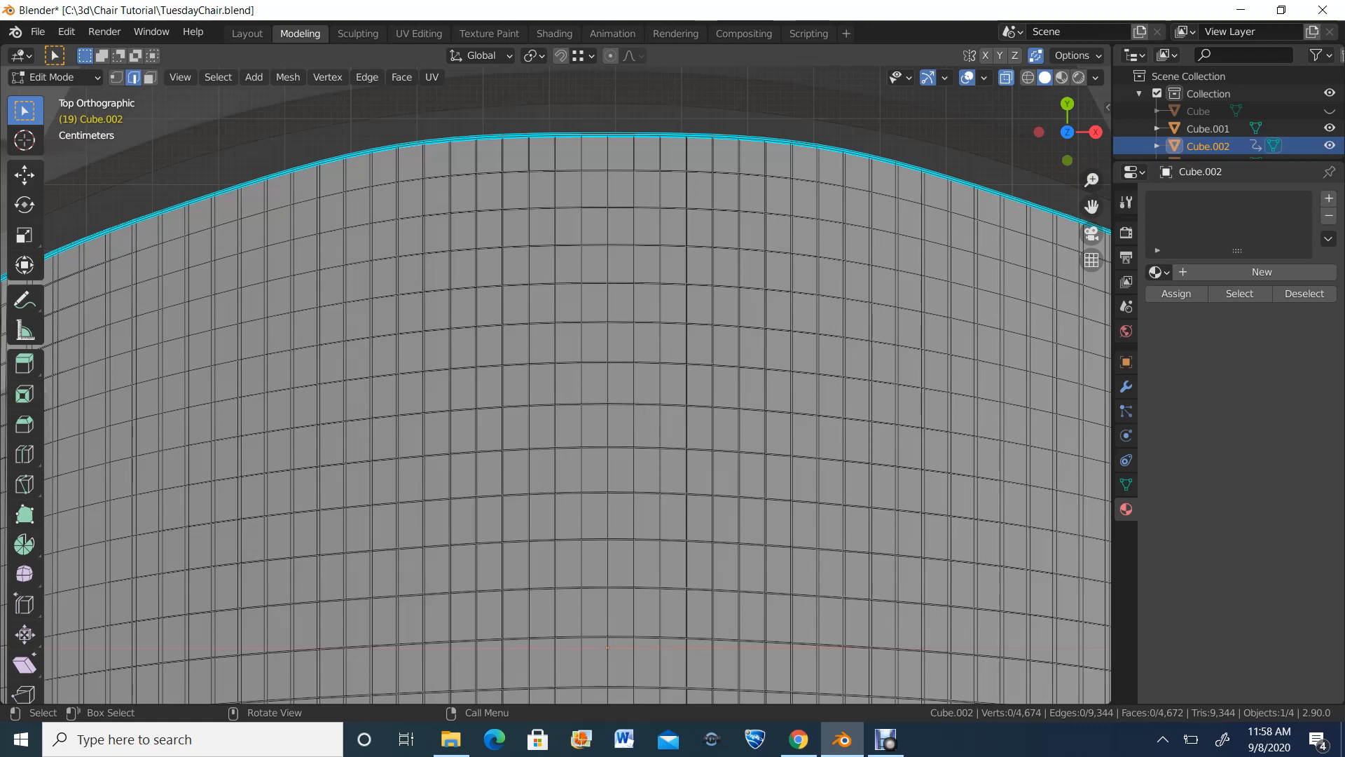
scroll(556, 385, "down", 4)
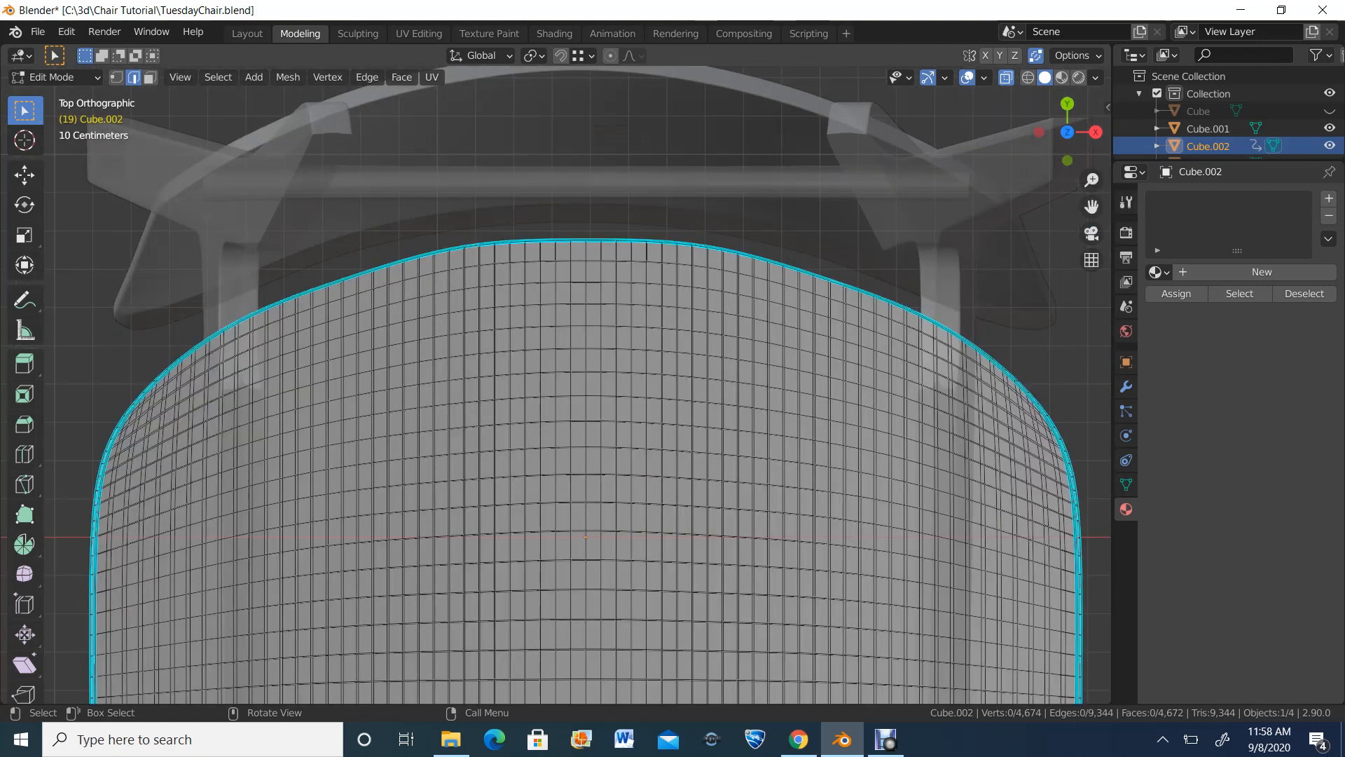
scroll(556, 384, "up", 4)
key("alt")
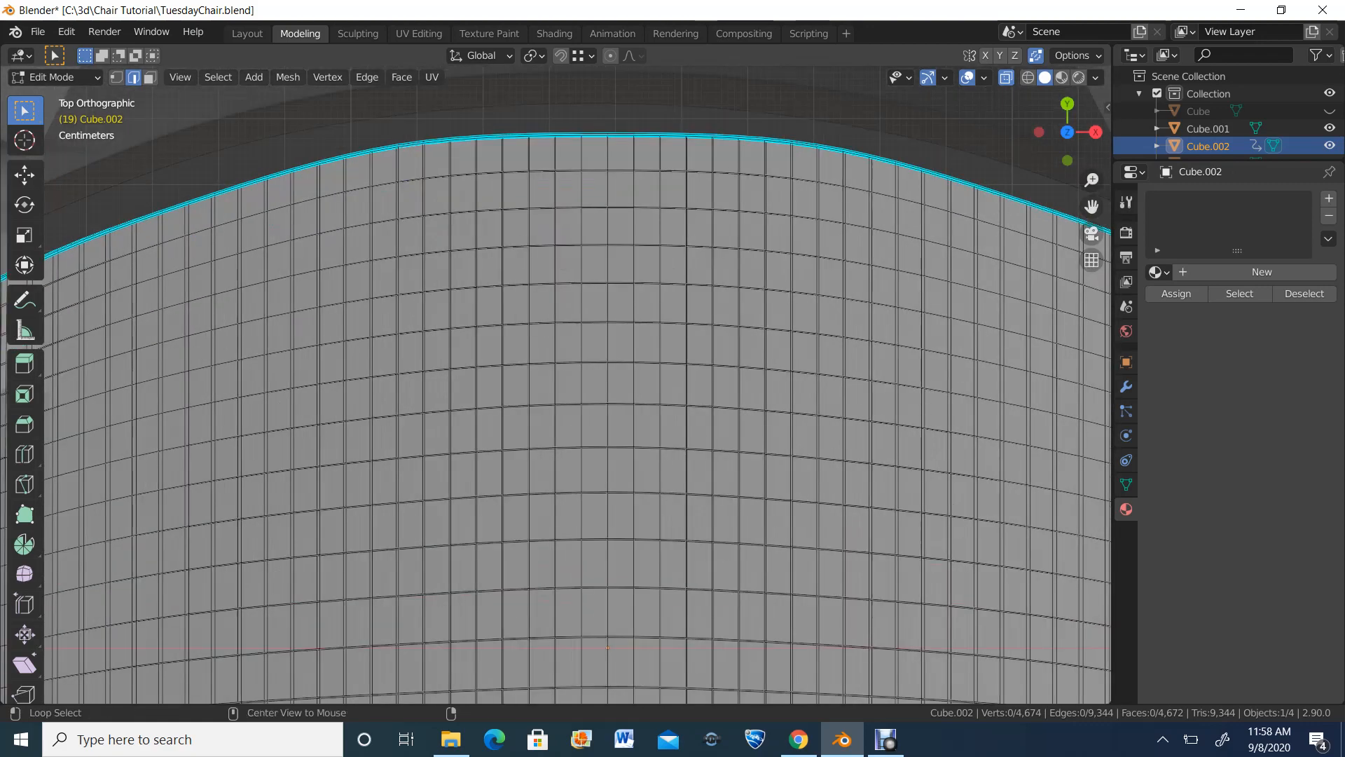
scroll(556, 384, "down", 1)
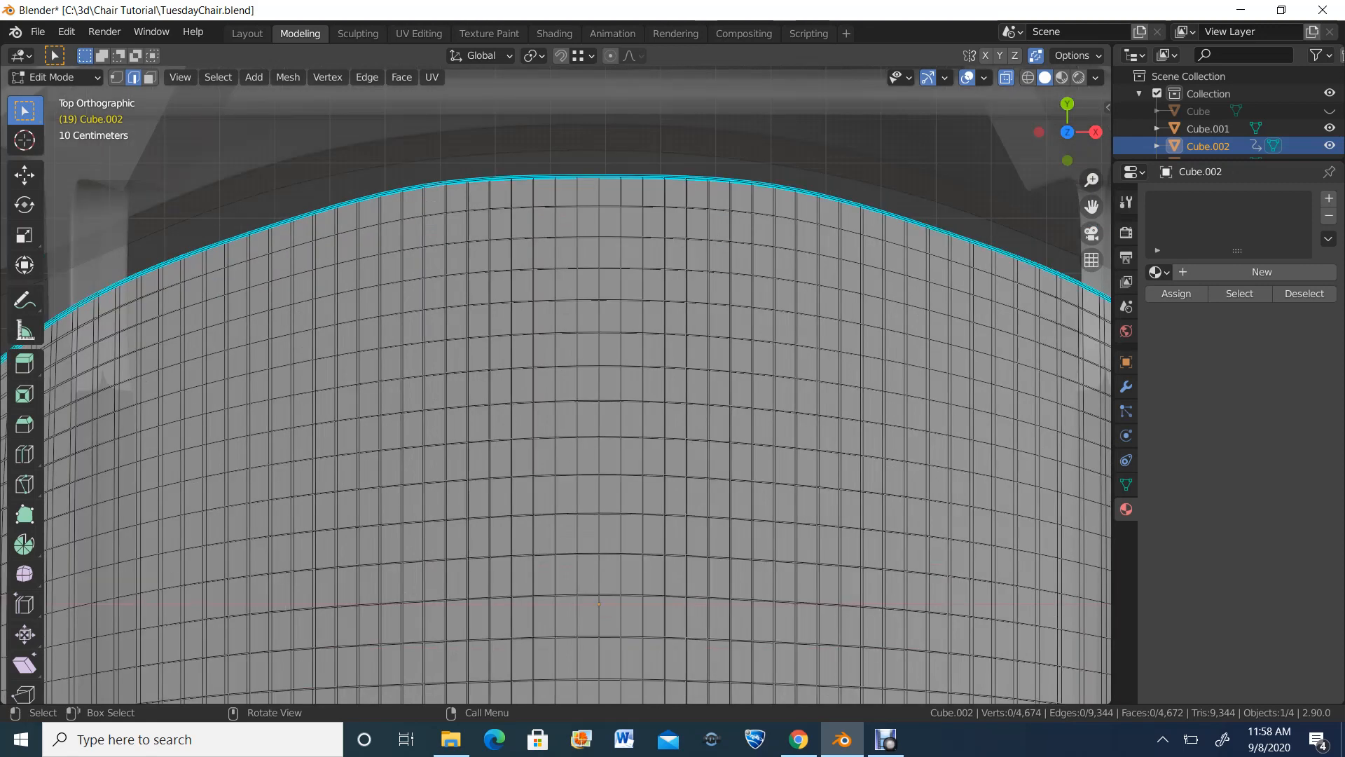
scroll(556, 384, "down", 1)
left_click(574, 225, "alt")
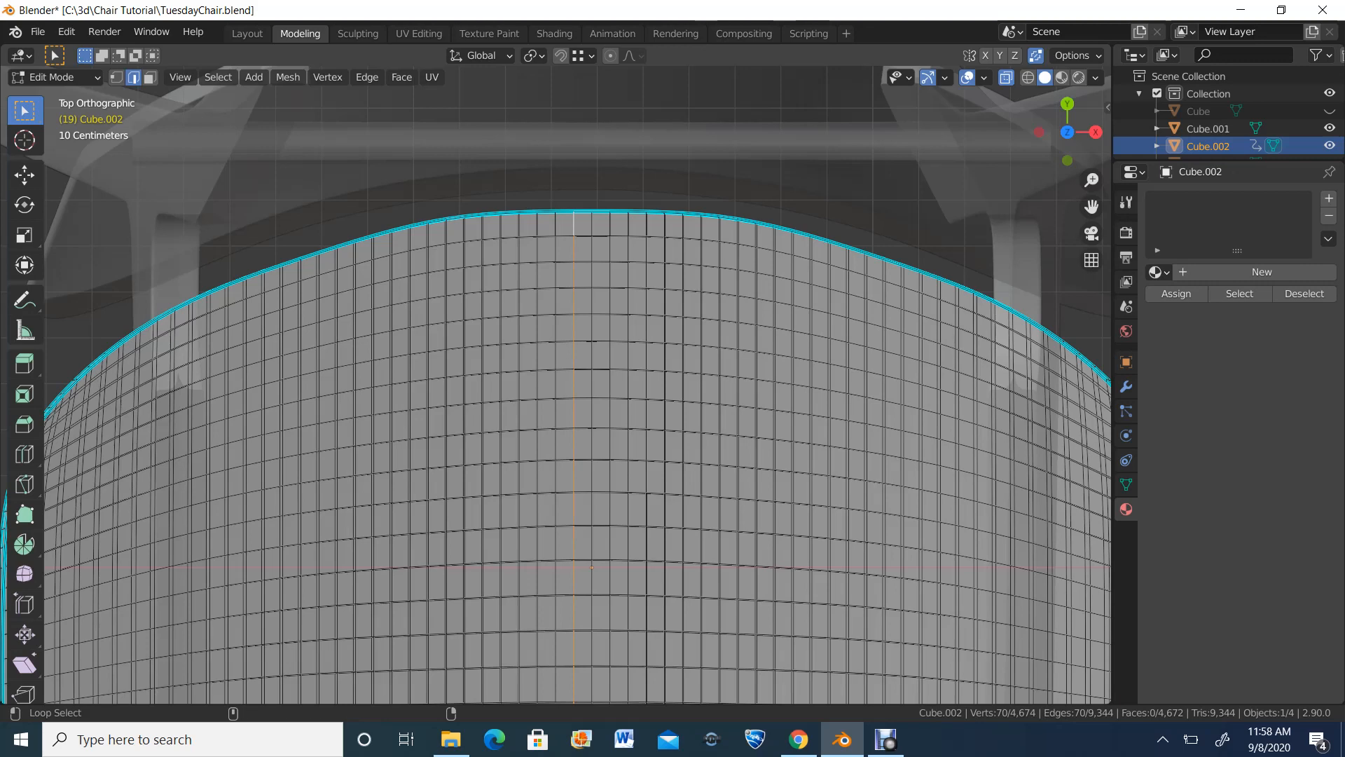
left_click(610, 224, "alt+shift")
scroll(560, 393, "up", 1)
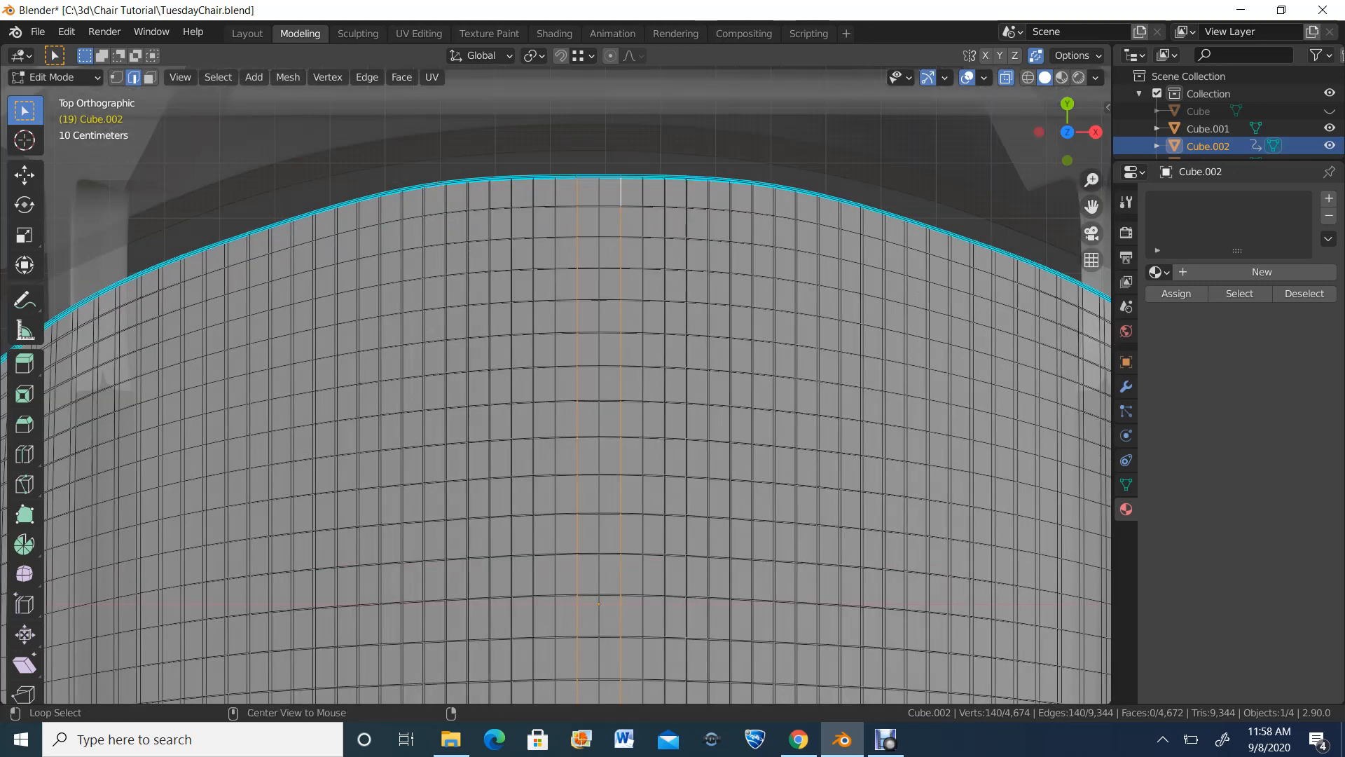
left_click(533, 193, "alt+shift")
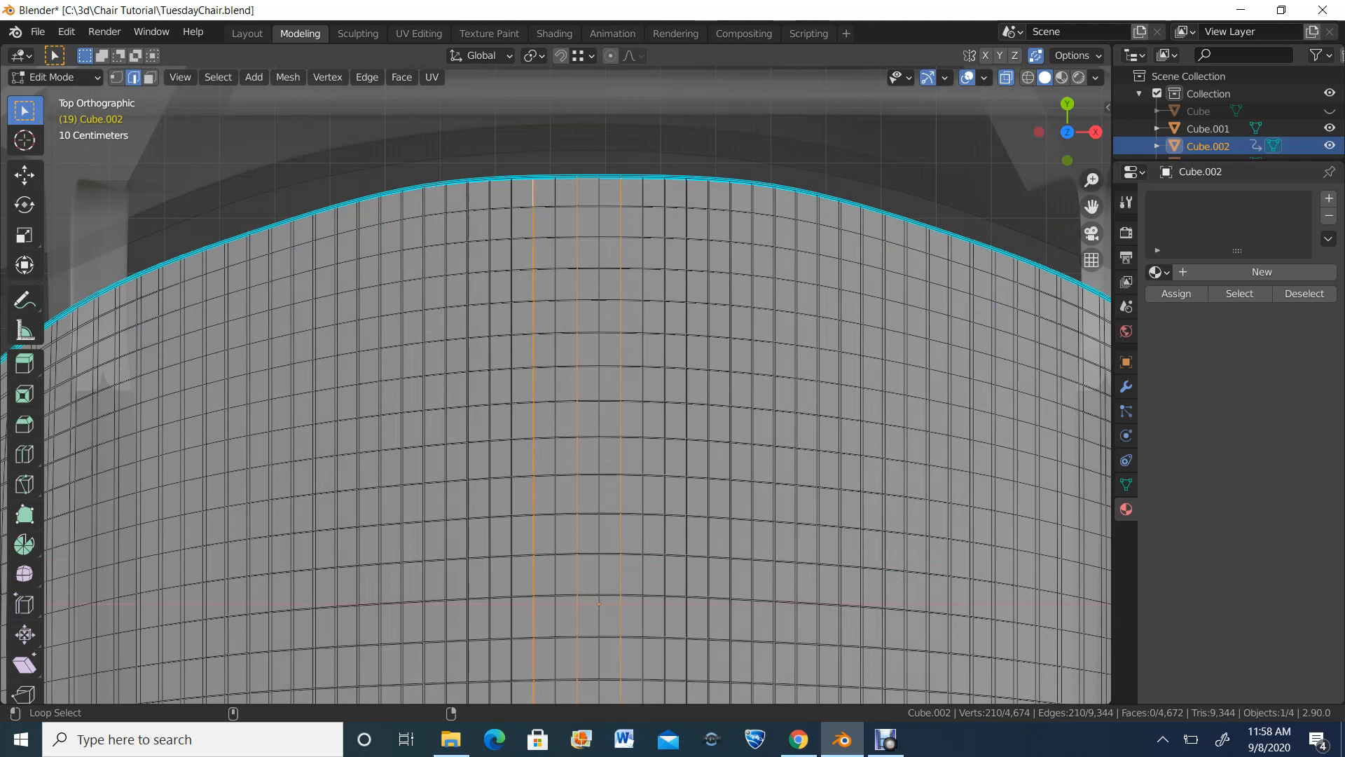
left_click(489, 194, "alt+shift")
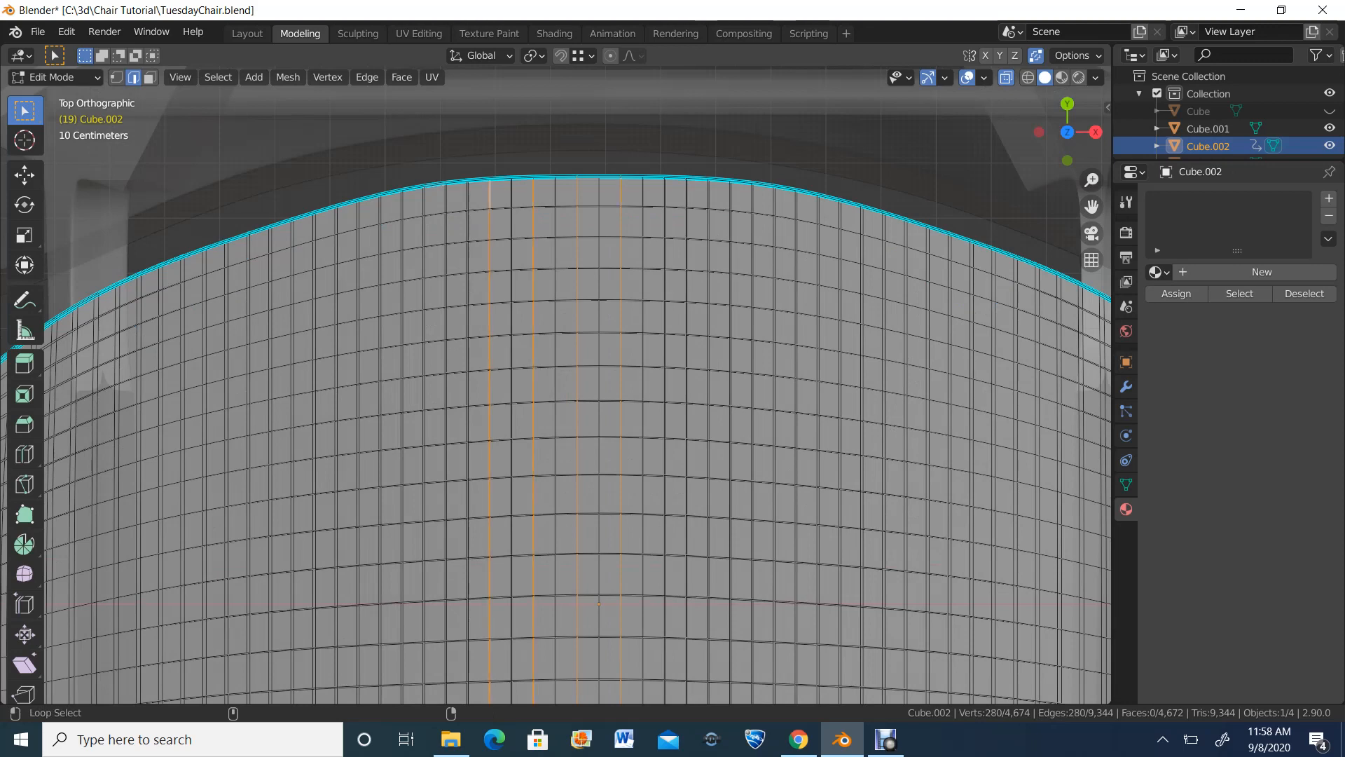
left_click(446, 195, "alt+shift")
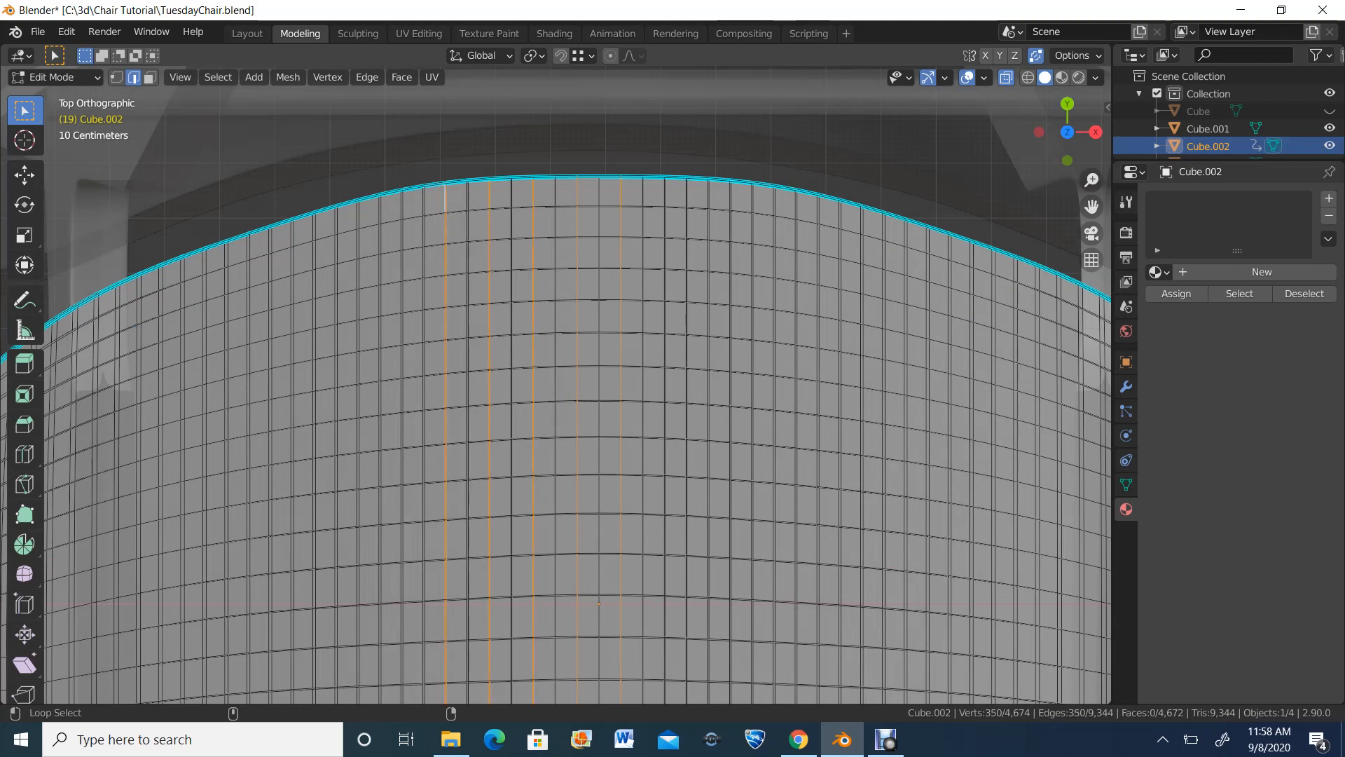
left_click(402, 197, "alt+shift")
left_click(358, 204, "alt+shift")
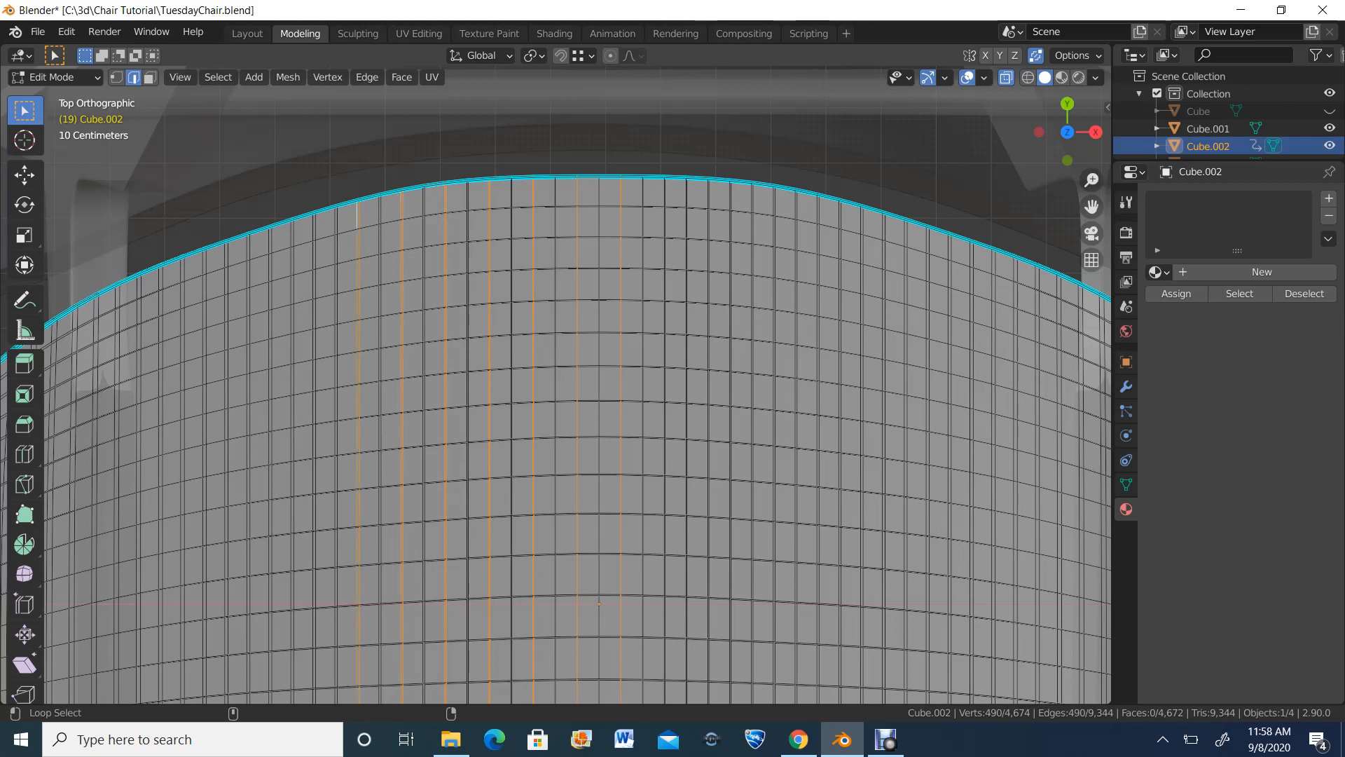
left_click(316, 224, "alt+shift")
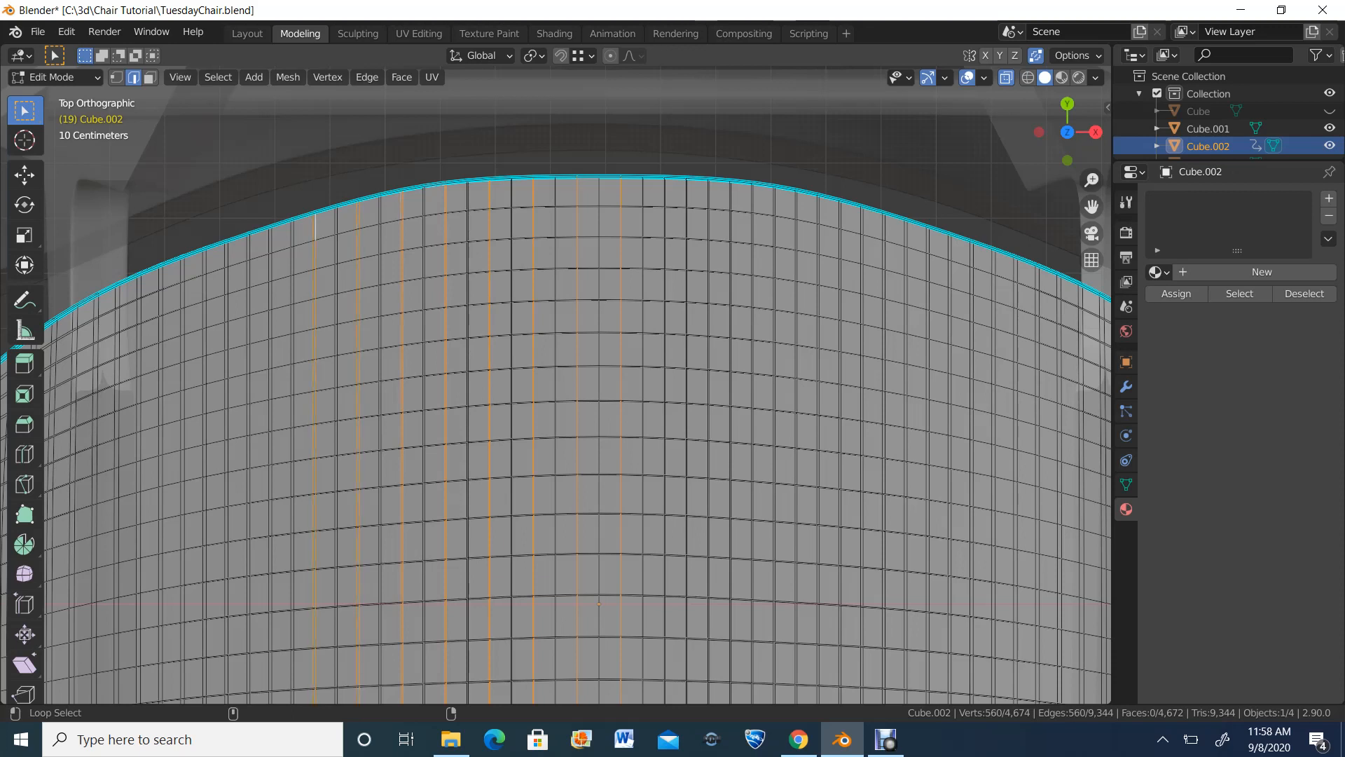
left_click(271, 237, "alt+shift")
left_click(226, 245, "alt+shift")
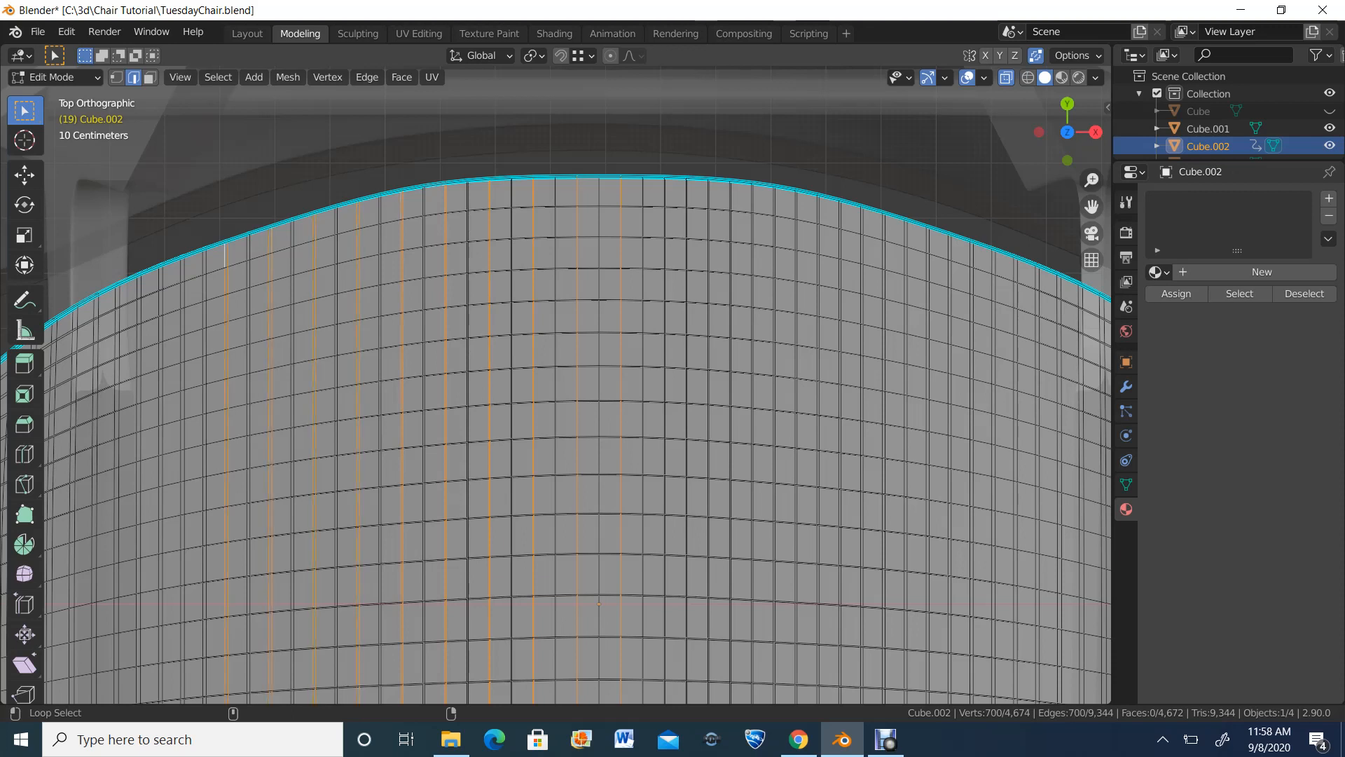
left_click(181, 262, "alt+shift")
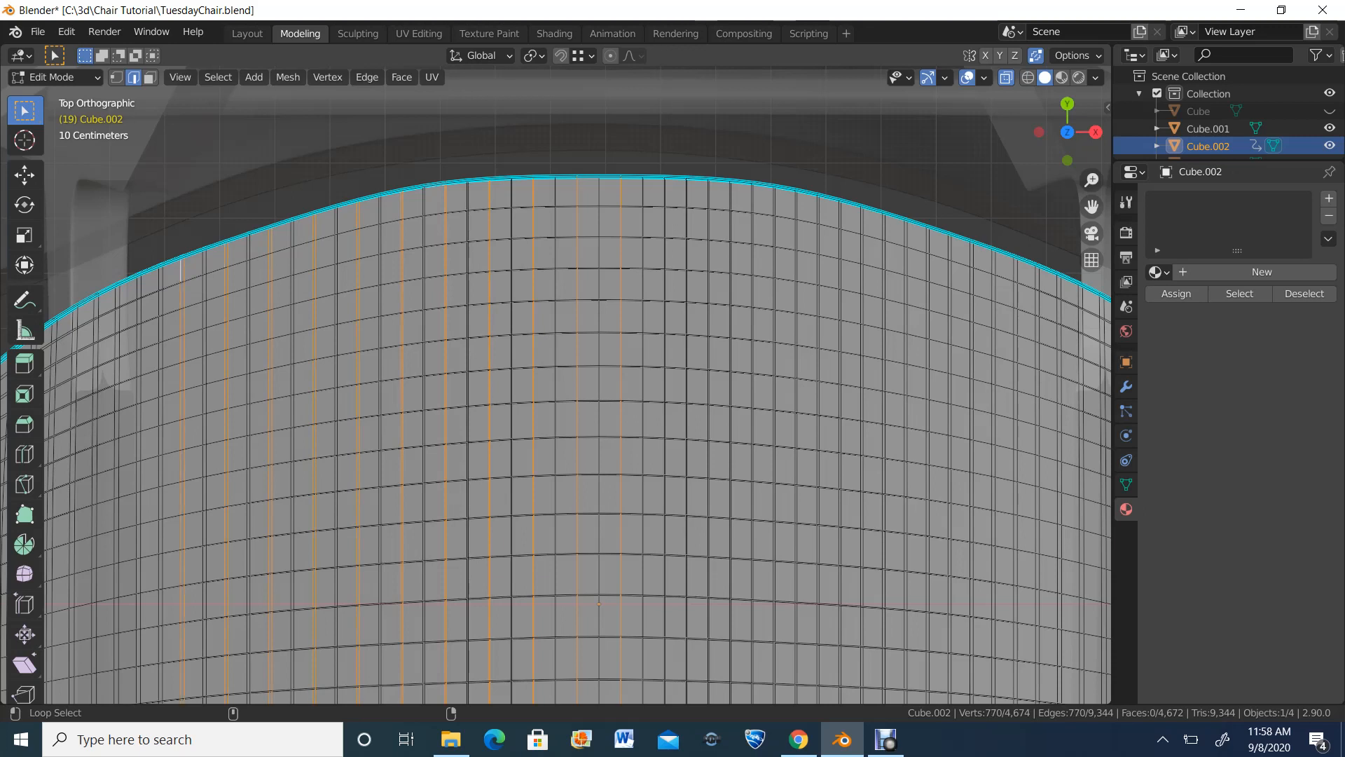
Step: Add every second front-to-back edge loop across the seat's right half to the selection, working from the middle outward
left_click(664, 195, "alt+shift")
left_click(708, 196, "alt+shift")
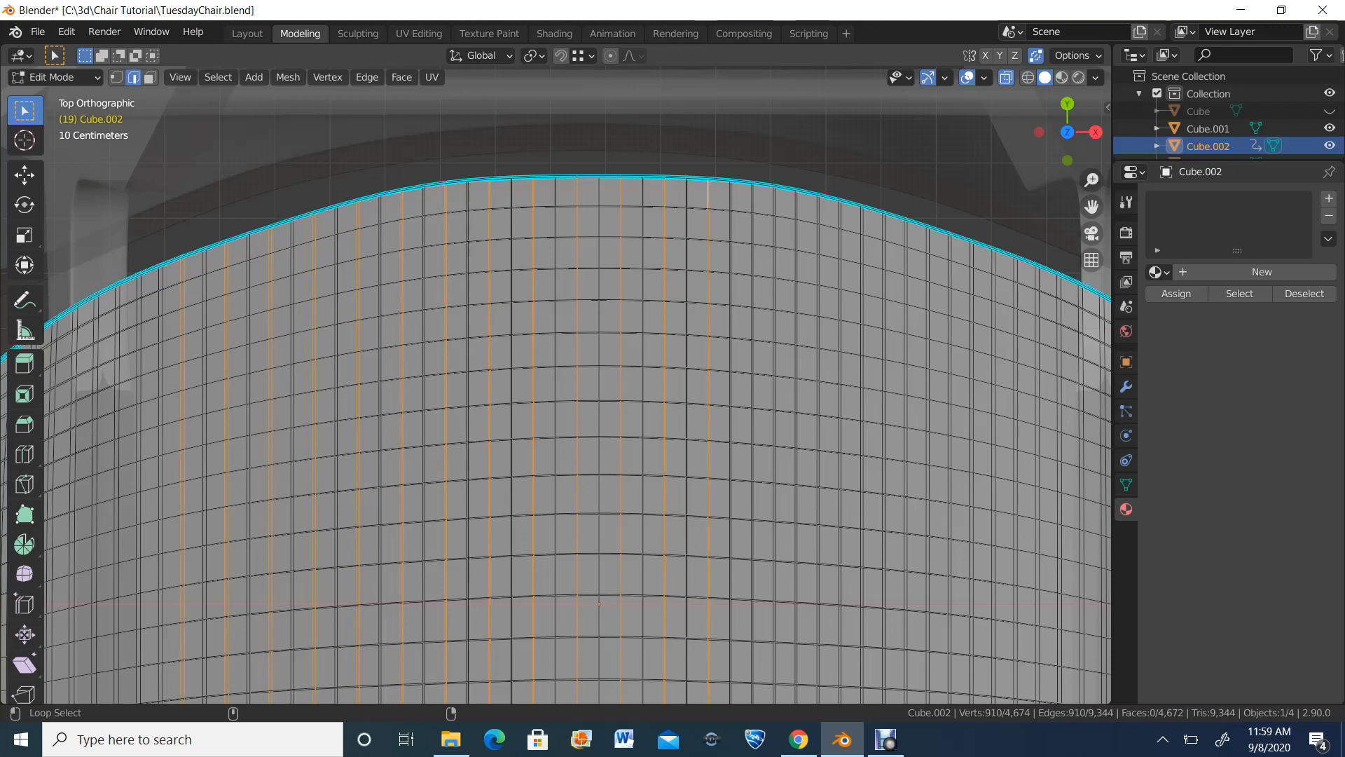
left_click(751, 199, "alt+shift")
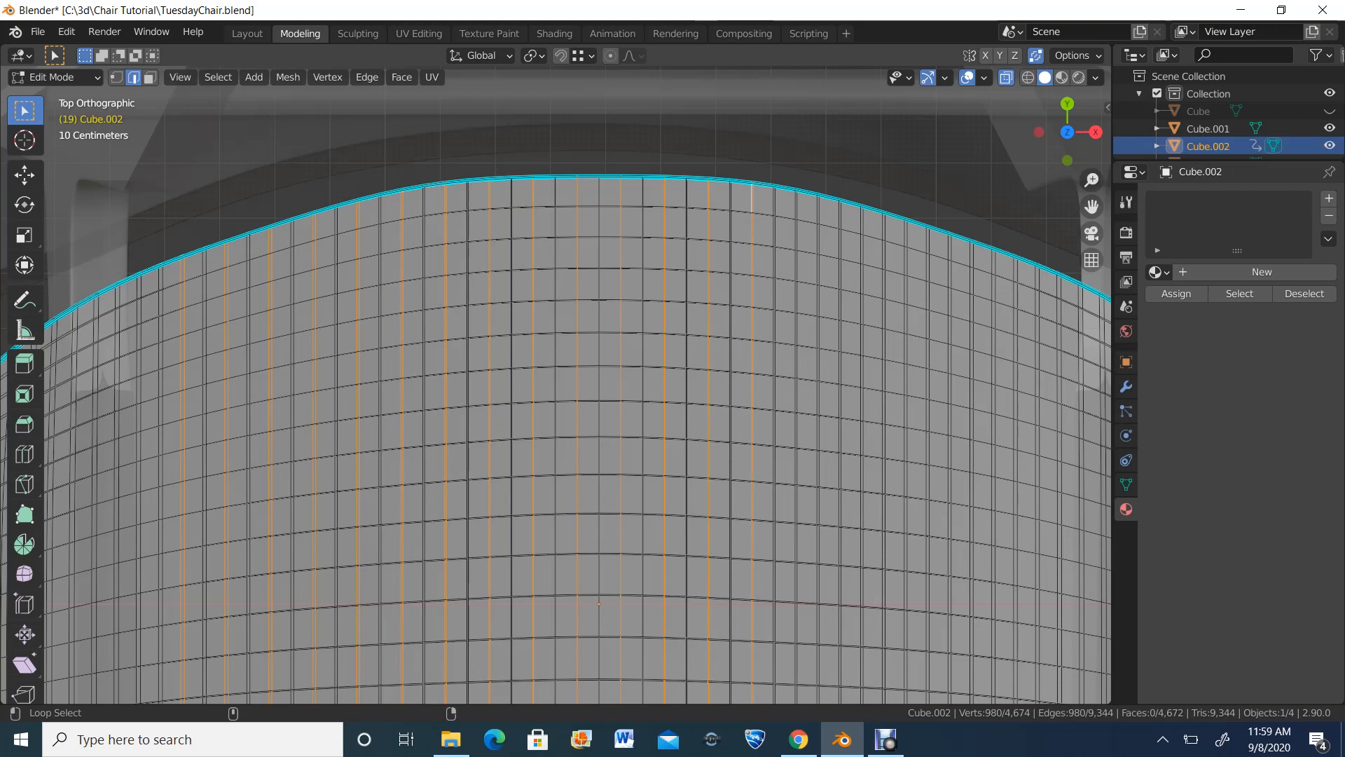
left_click(796, 204, "alt+shift")
left_click(841, 207, "alt+shift")
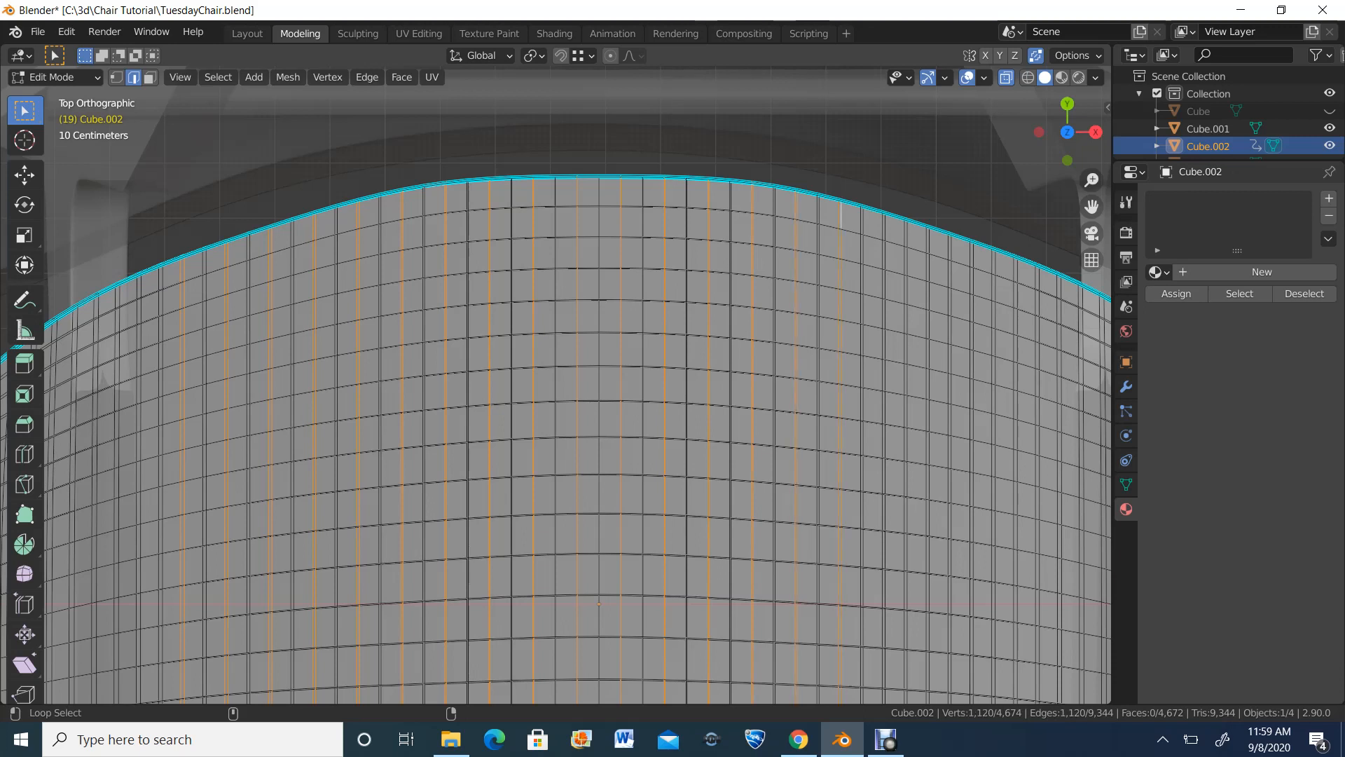
left_click(884, 218, "alt+shift")
left_click(927, 238, "alt+shift")
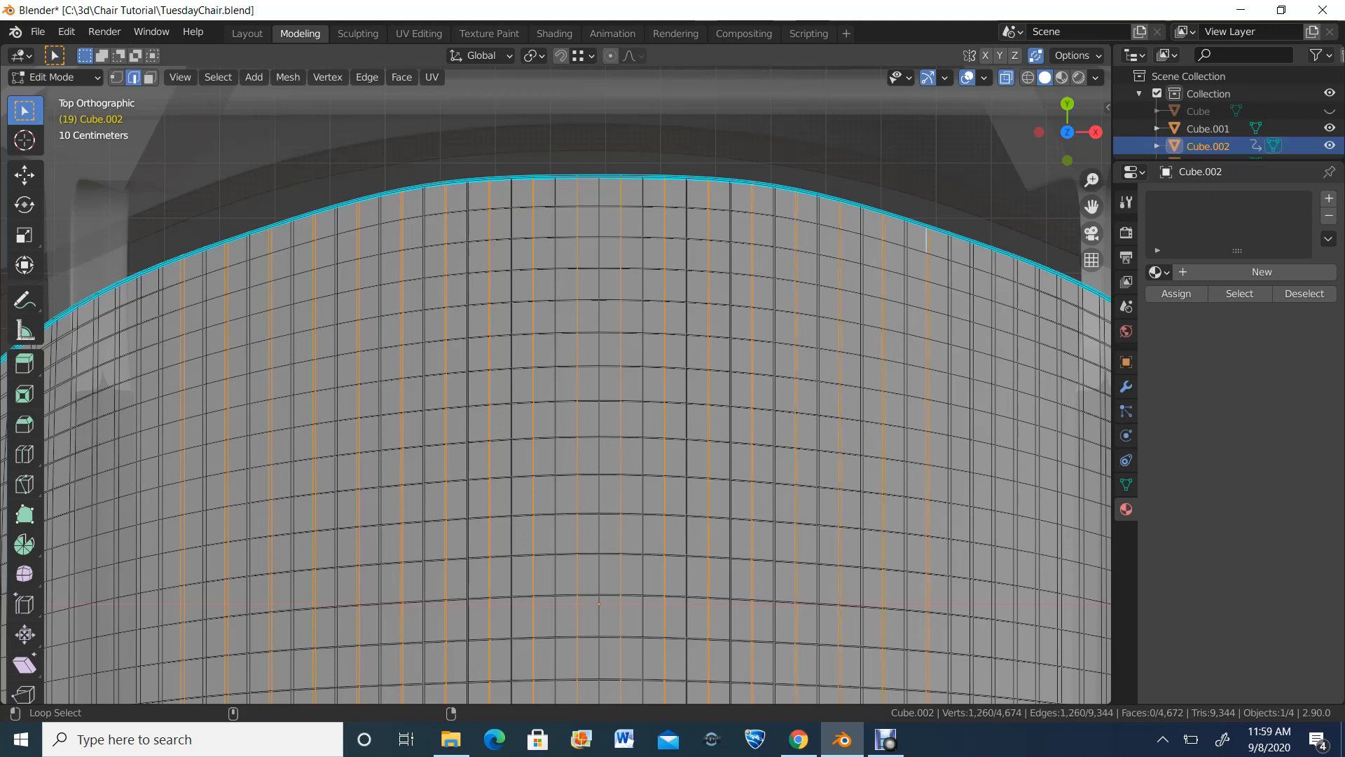
left_click(970, 254, "alt+shift")
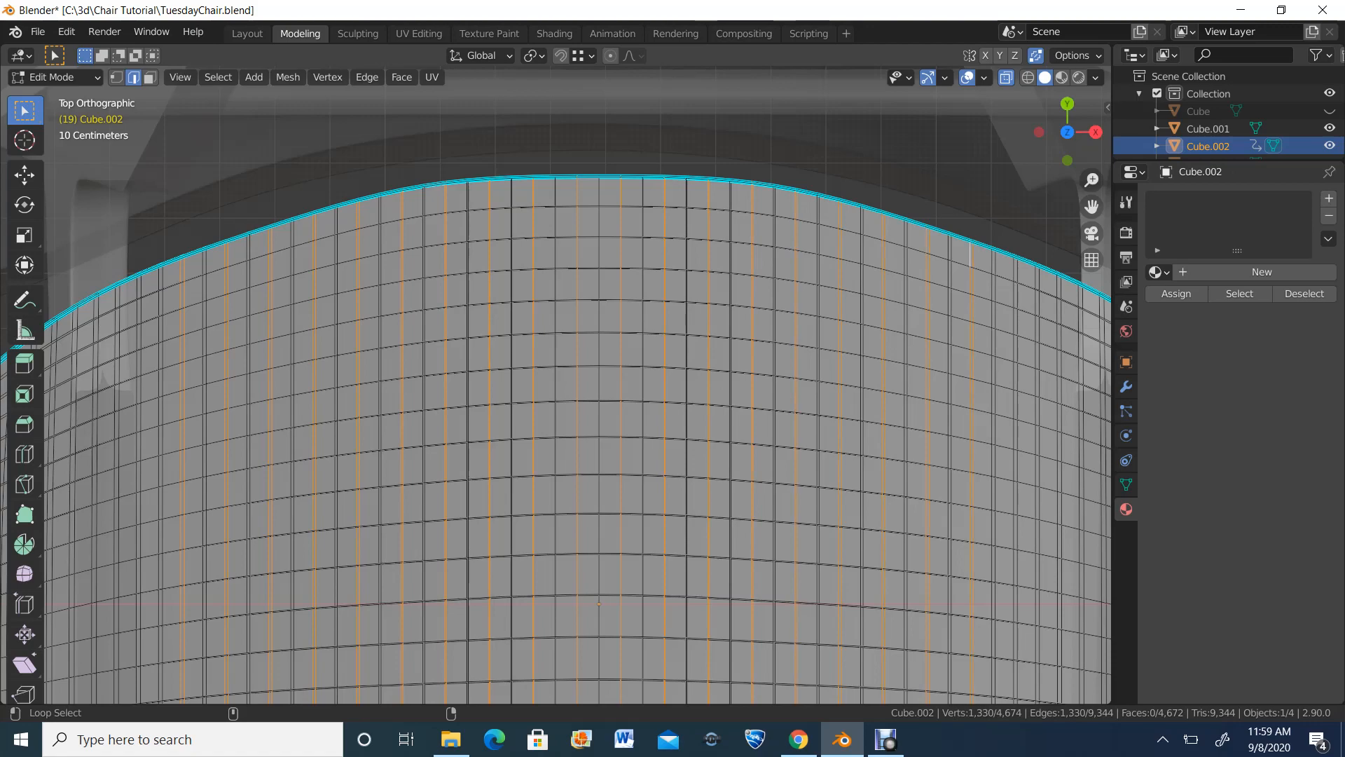
left_click(1016, 277, "alt+shift")
Step: Extend the selection with two further alternate front-to-back edge loops toward each side of the seat
scroll(561, 392, "down", 4)
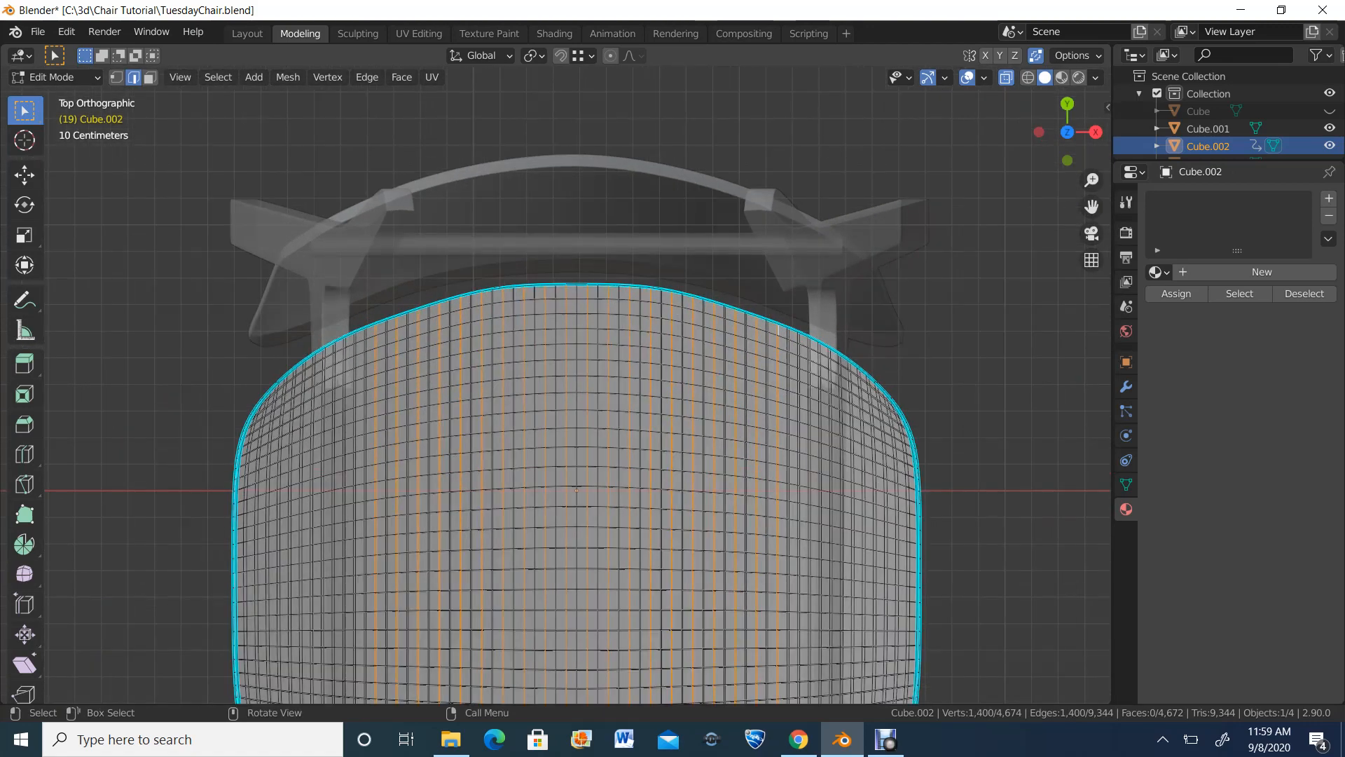
scroll(561, 393, "up", 5)
scroll(561, 392, "down", 5)
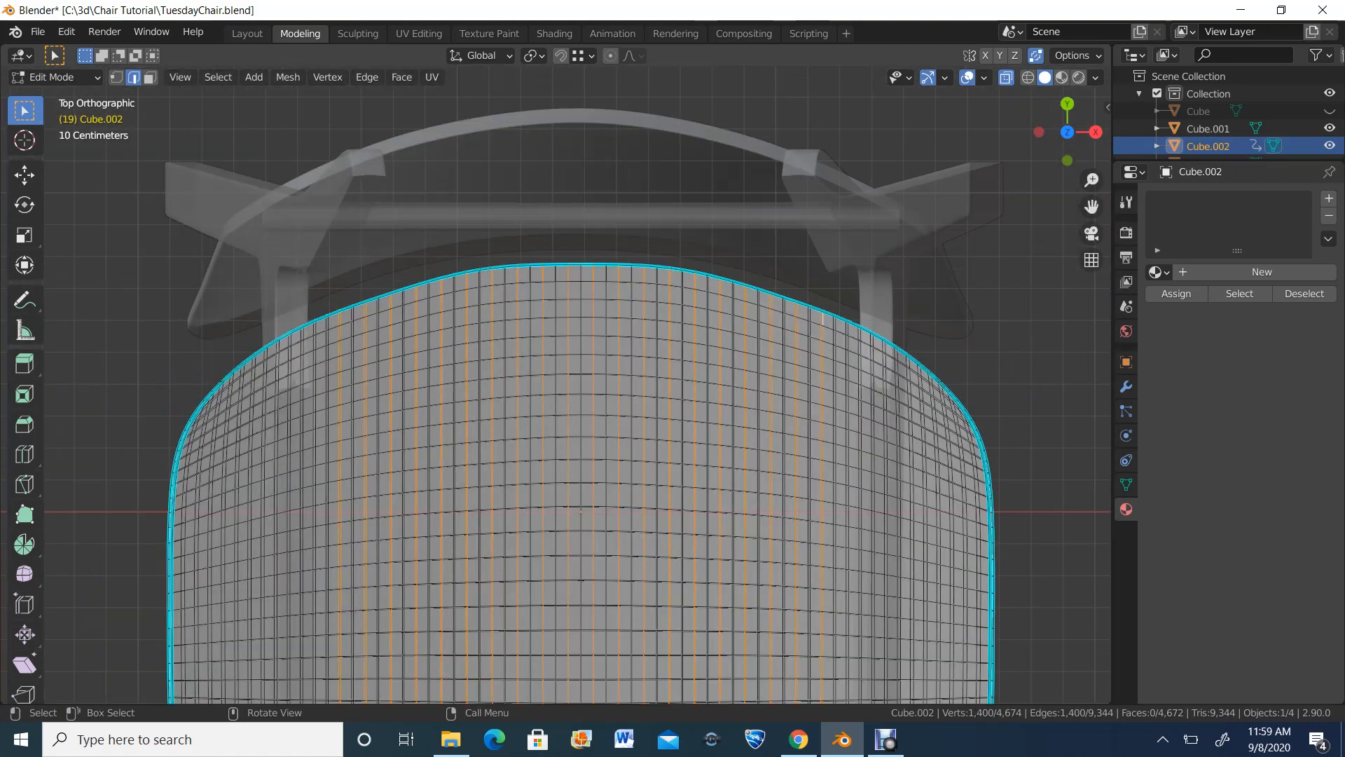
scroll(555, 386, "up", 2)
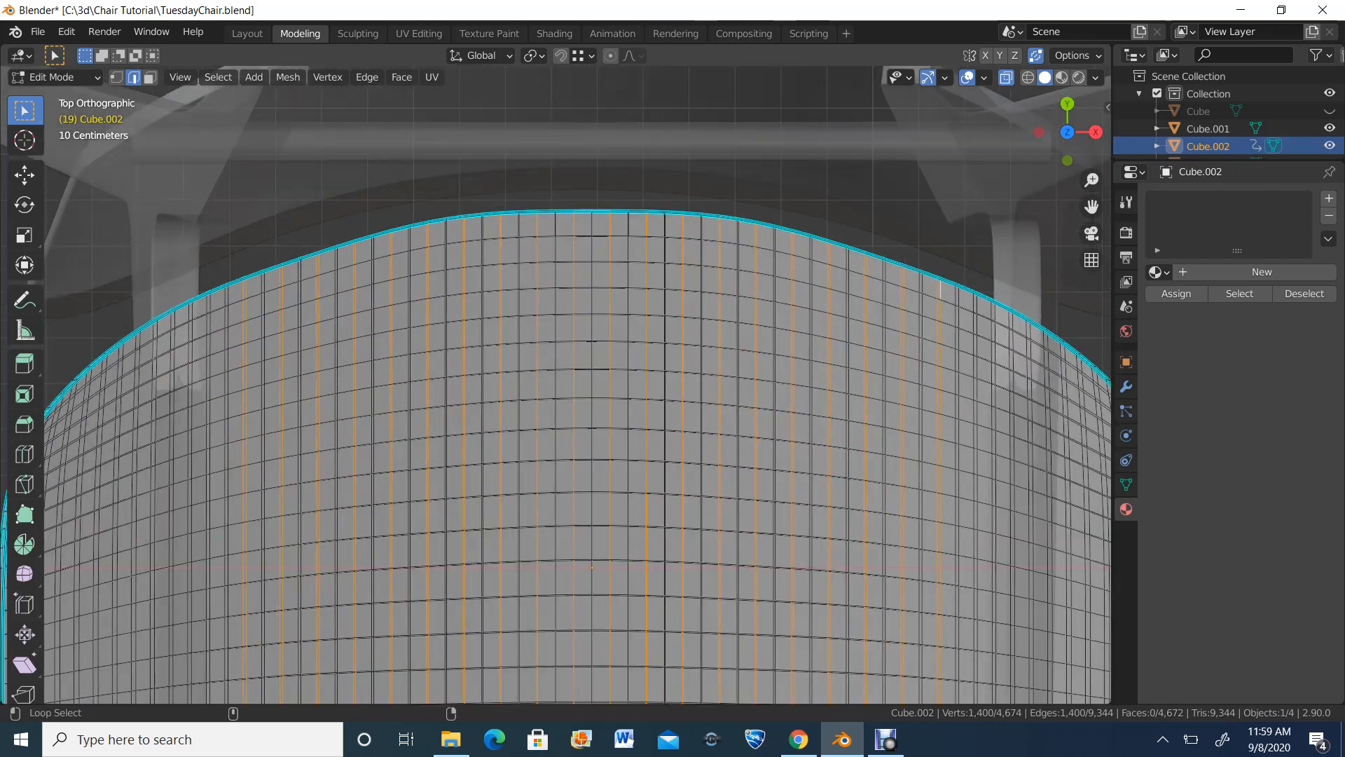
left_click(208, 303, "alt+shift")
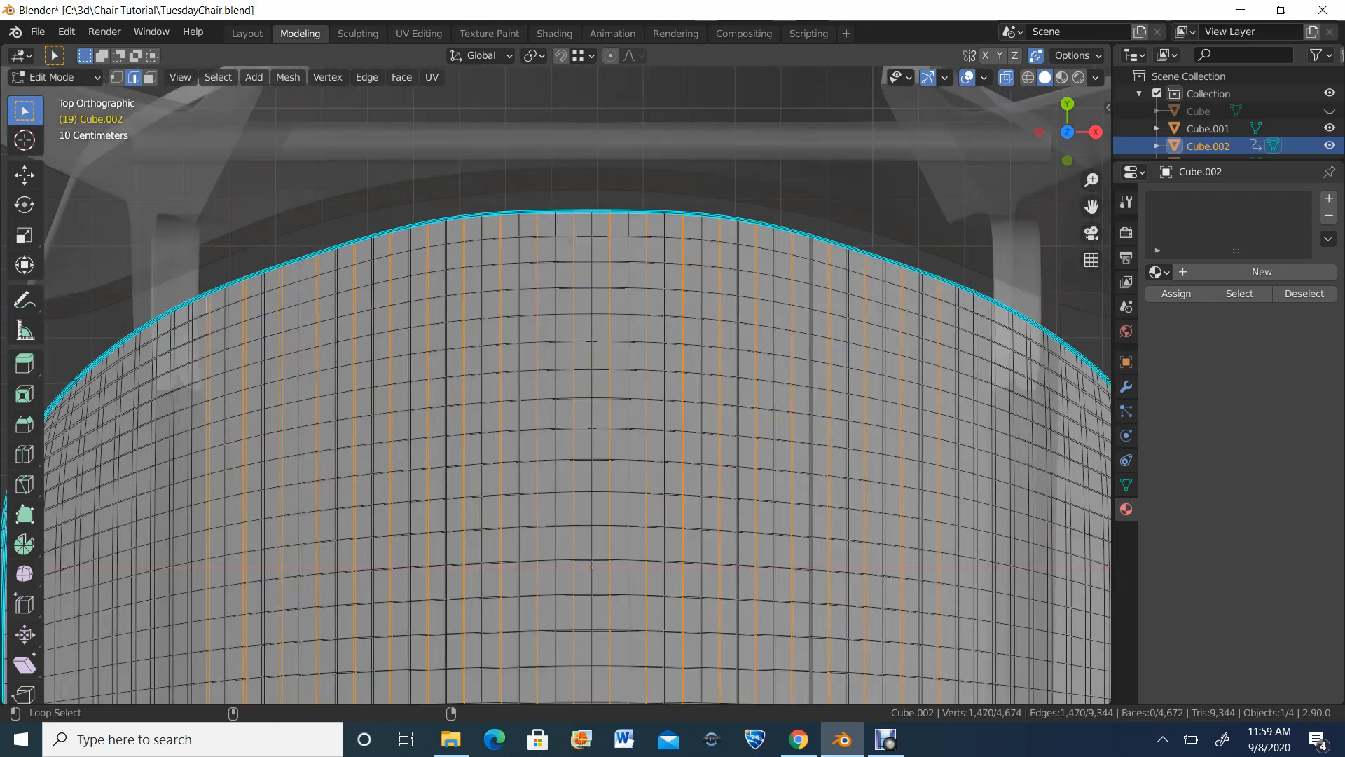
left_click(977, 302, "alt+shift")
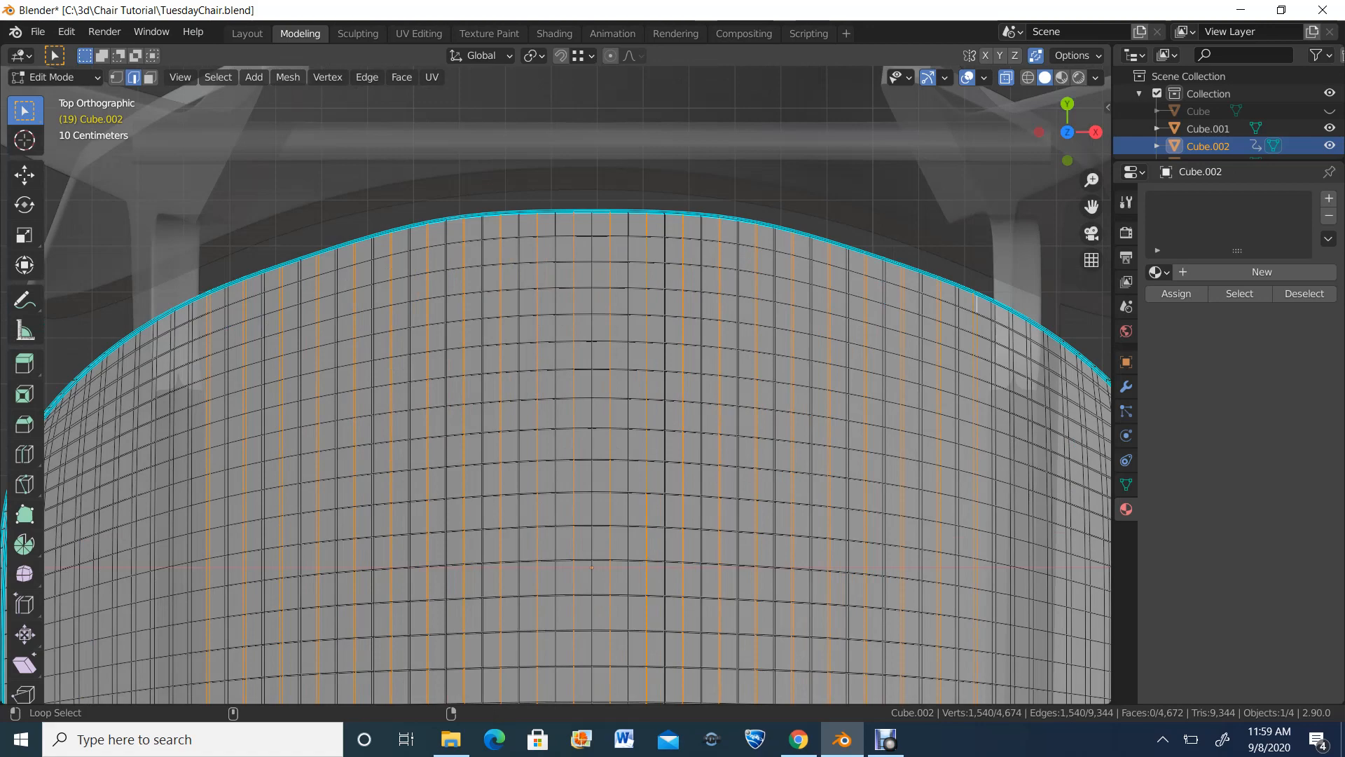
left_click(175, 319, "alt+shift")
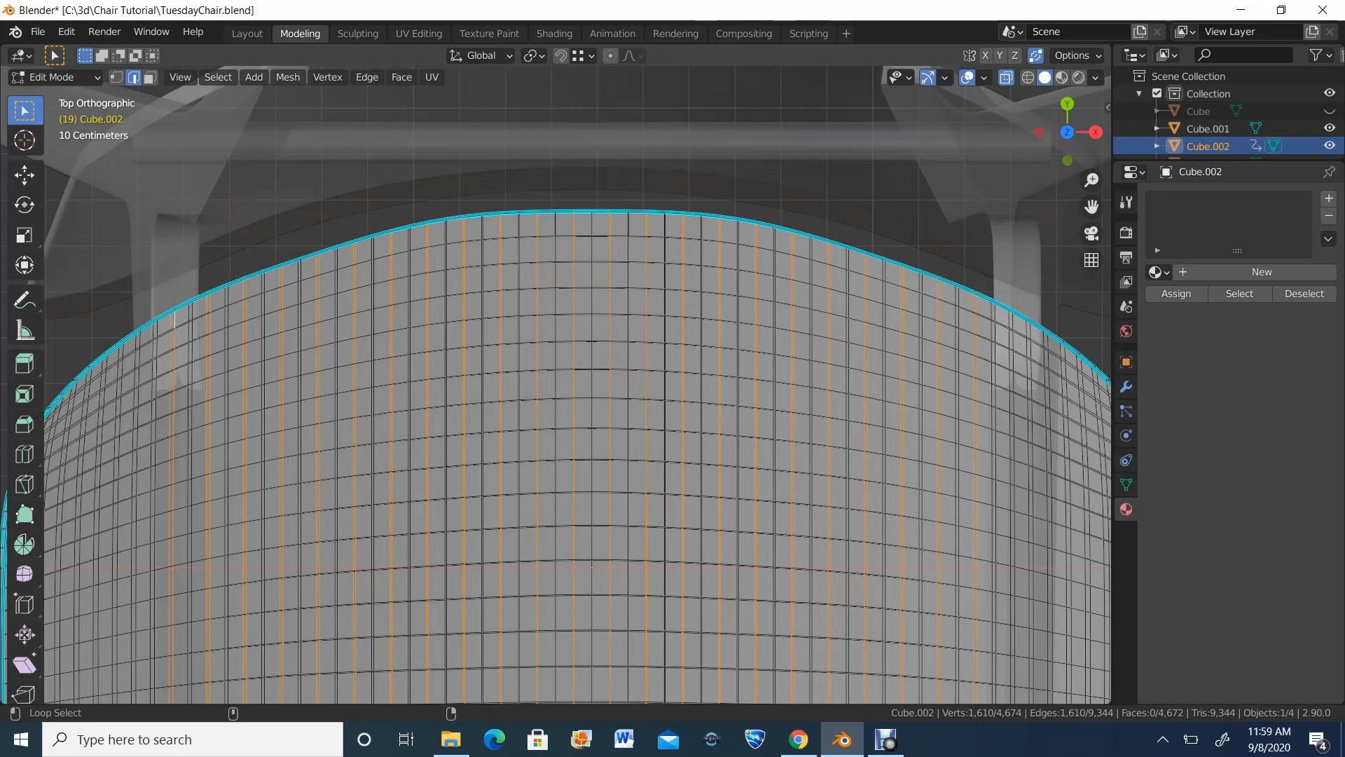
left_click(1014, 324, "alt+shift")
Step: Dissolve all of the selected front-to-back edge loops on the seat
scroll(1014, 324, "down", 4)
middle_click_drag(700, 491, 711, 295, "shift")
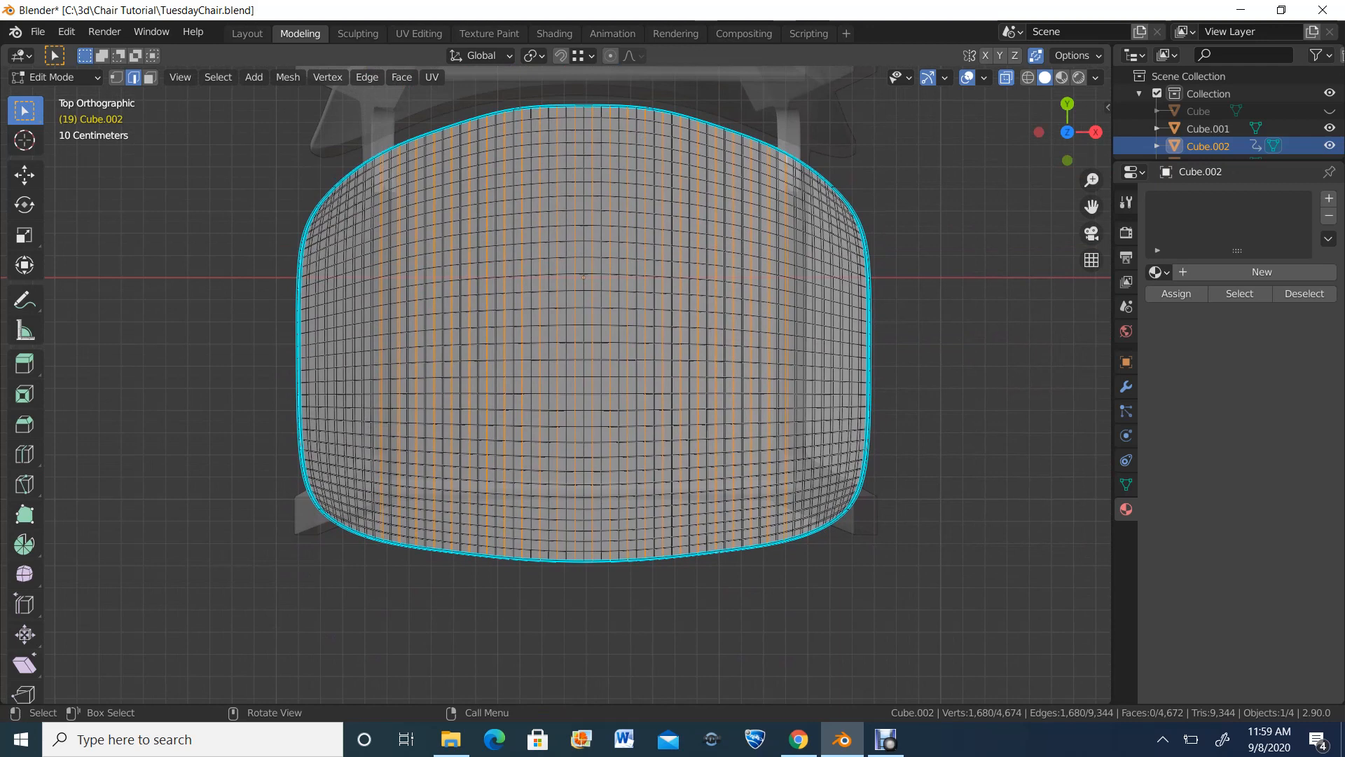
key("x")
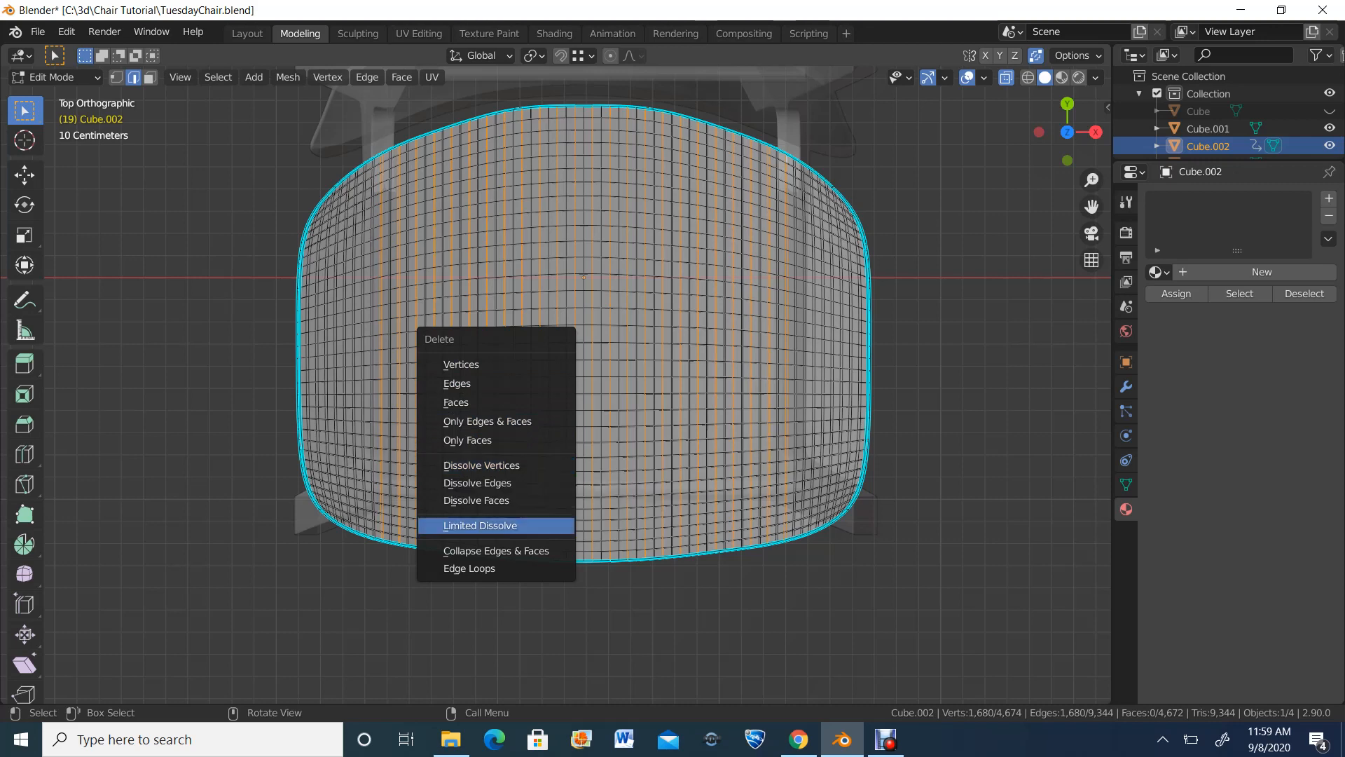
left_click(478, 483)
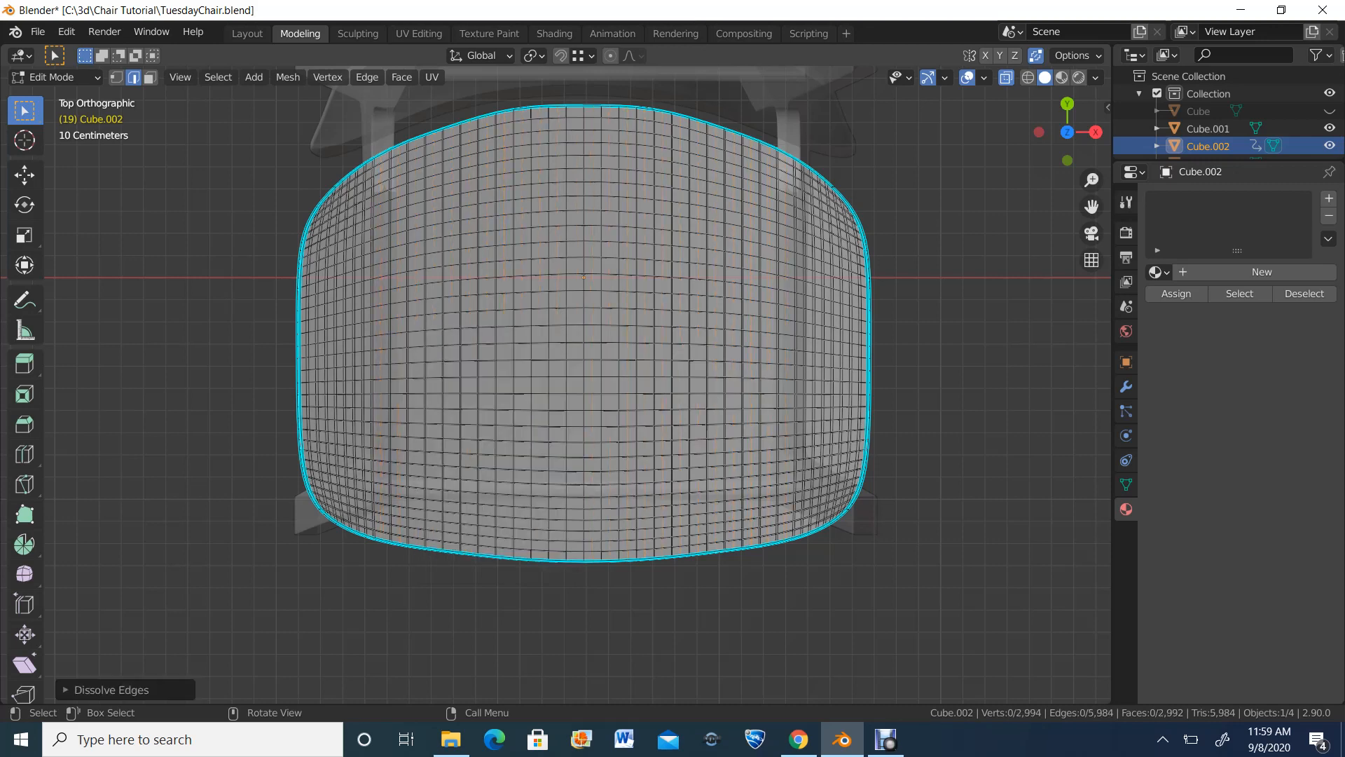
Step: Save the chair file and return to the orthographic top view of the seat
scroll(578, 385, "up", 1)
scroll(578, 385, "down", 3)
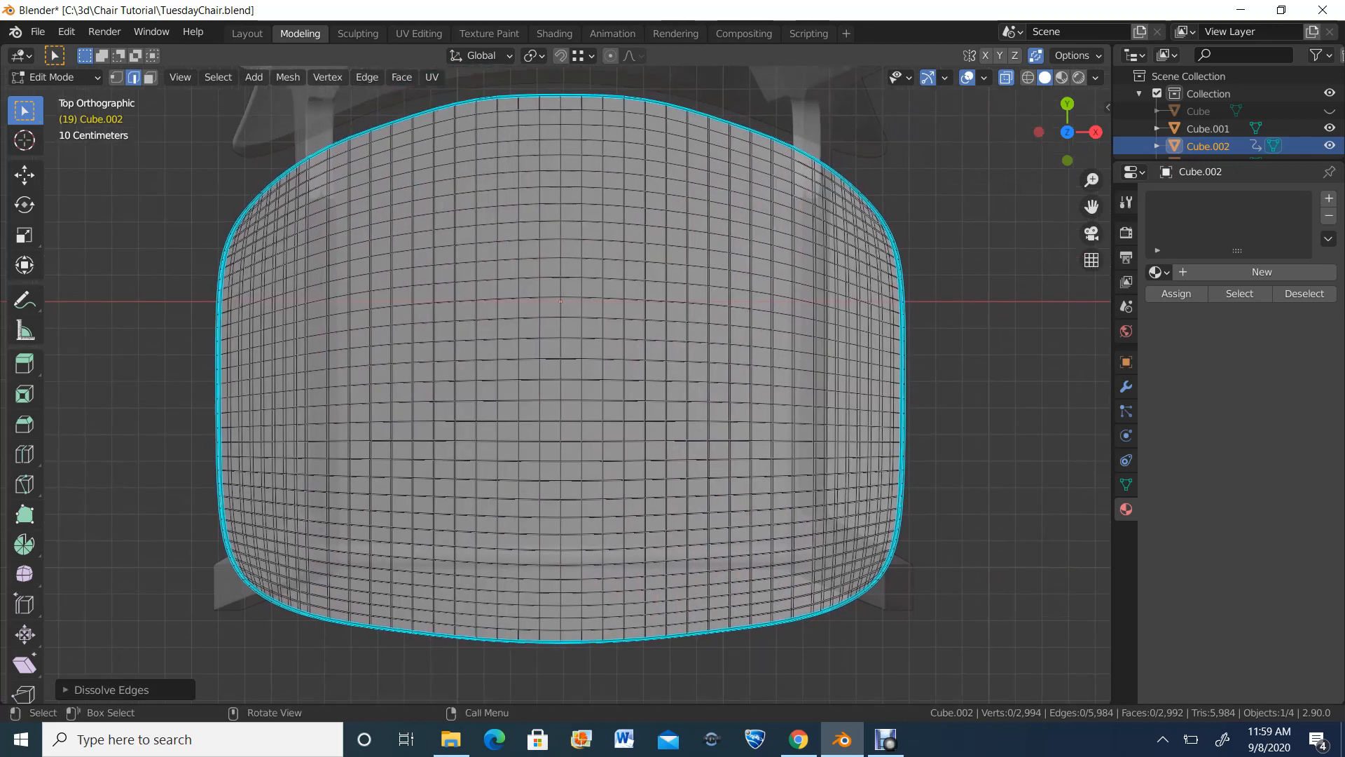
scroll(554, 393, "up", 1)
key("ctrl+s")
middle_click_drag(560, 385, 673, 351)
left_click(1067, 121)
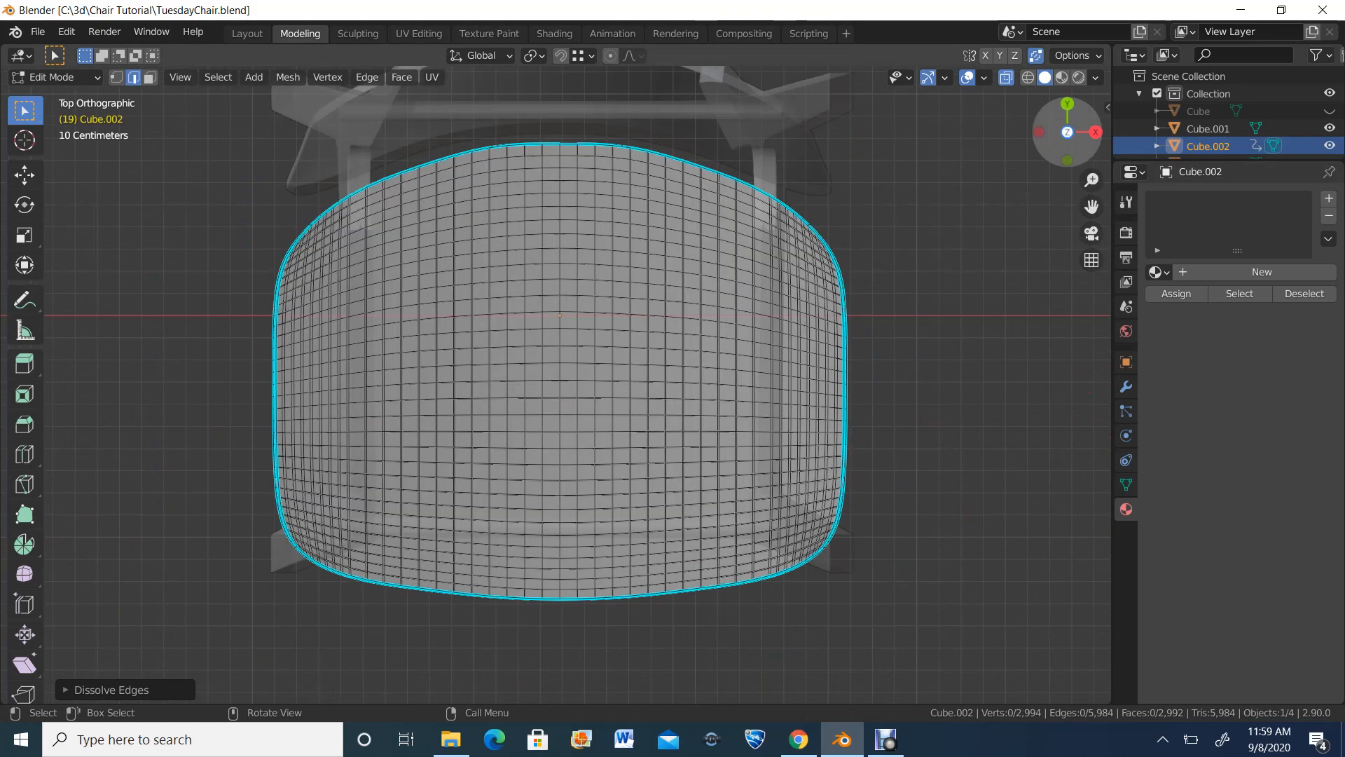
Step: Select two more alternate front-to-back edge loops near each side of the seat and dissolve their edges
scroll(561, 385, "up", 2)
scroll(578, 385, "up", 5)
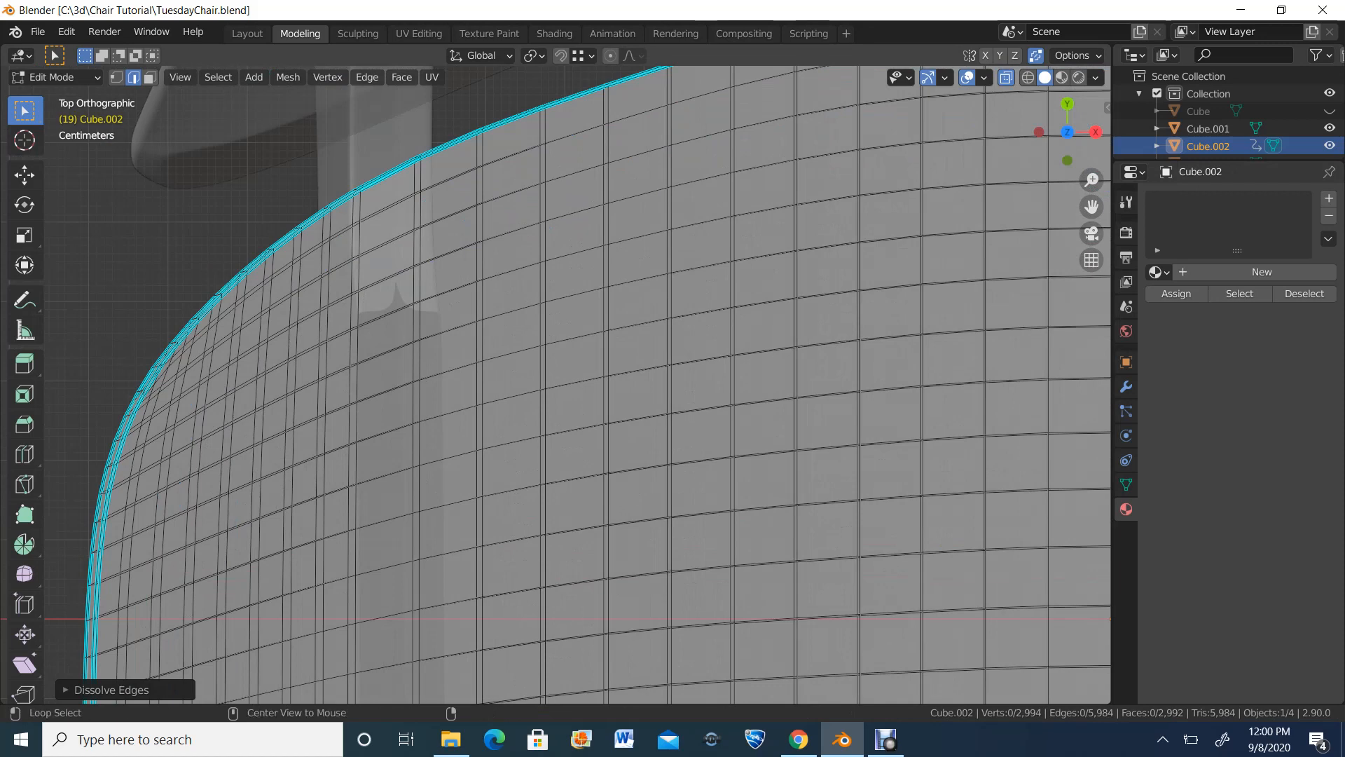
left_click(330, 225, "alt")
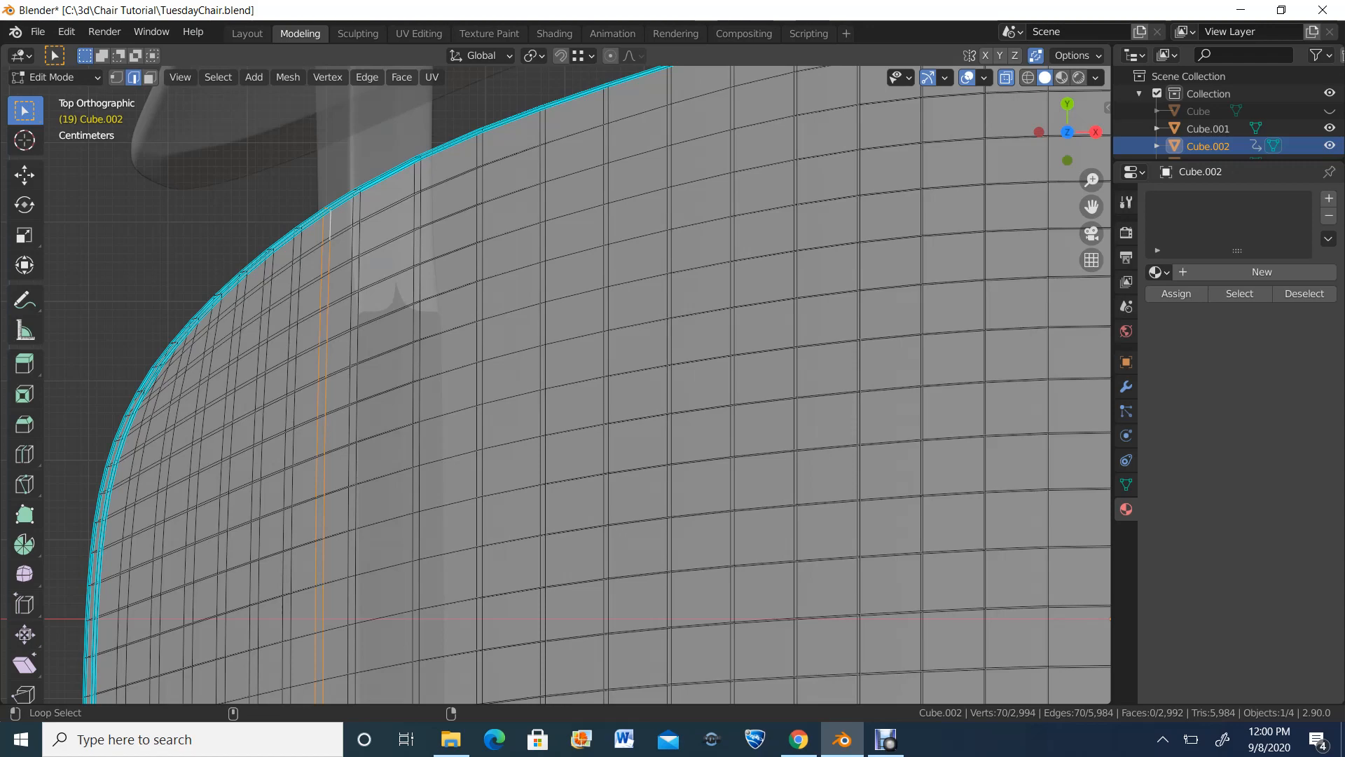
left_click(273, 265, "alt+shift")
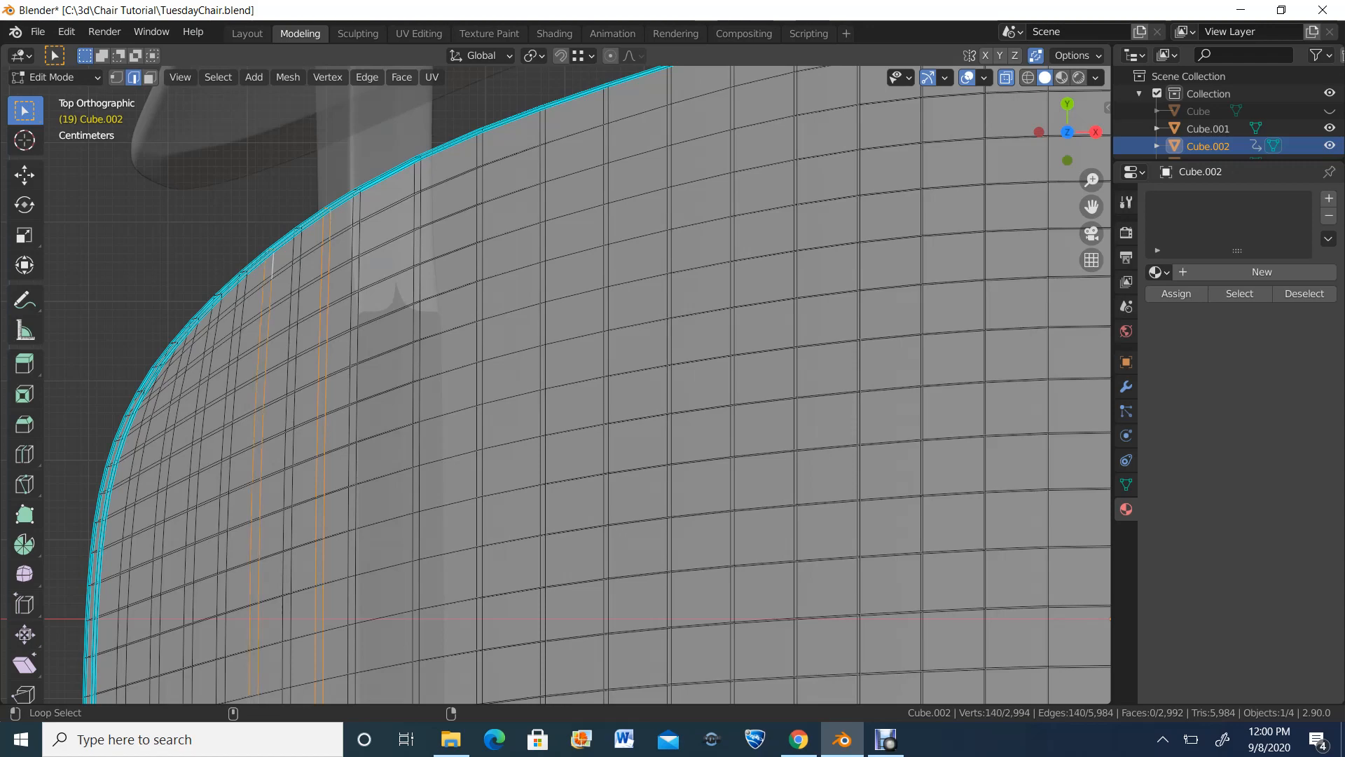
scroll(273, 265, "down", 4)
middle_click_drag(630, 350, 339, 351, "shift")
scroll(771, 351, "up", 5)
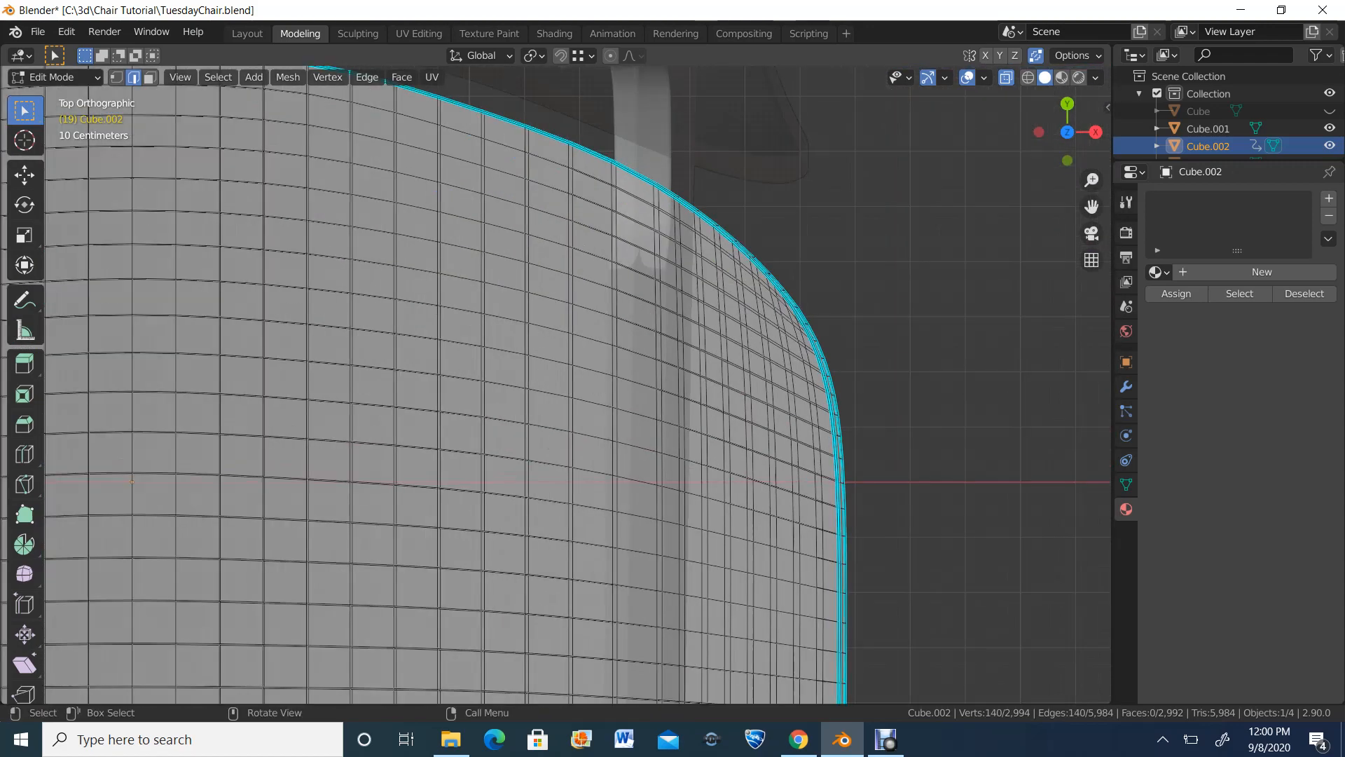
scroll(557, 386, "up", 2)
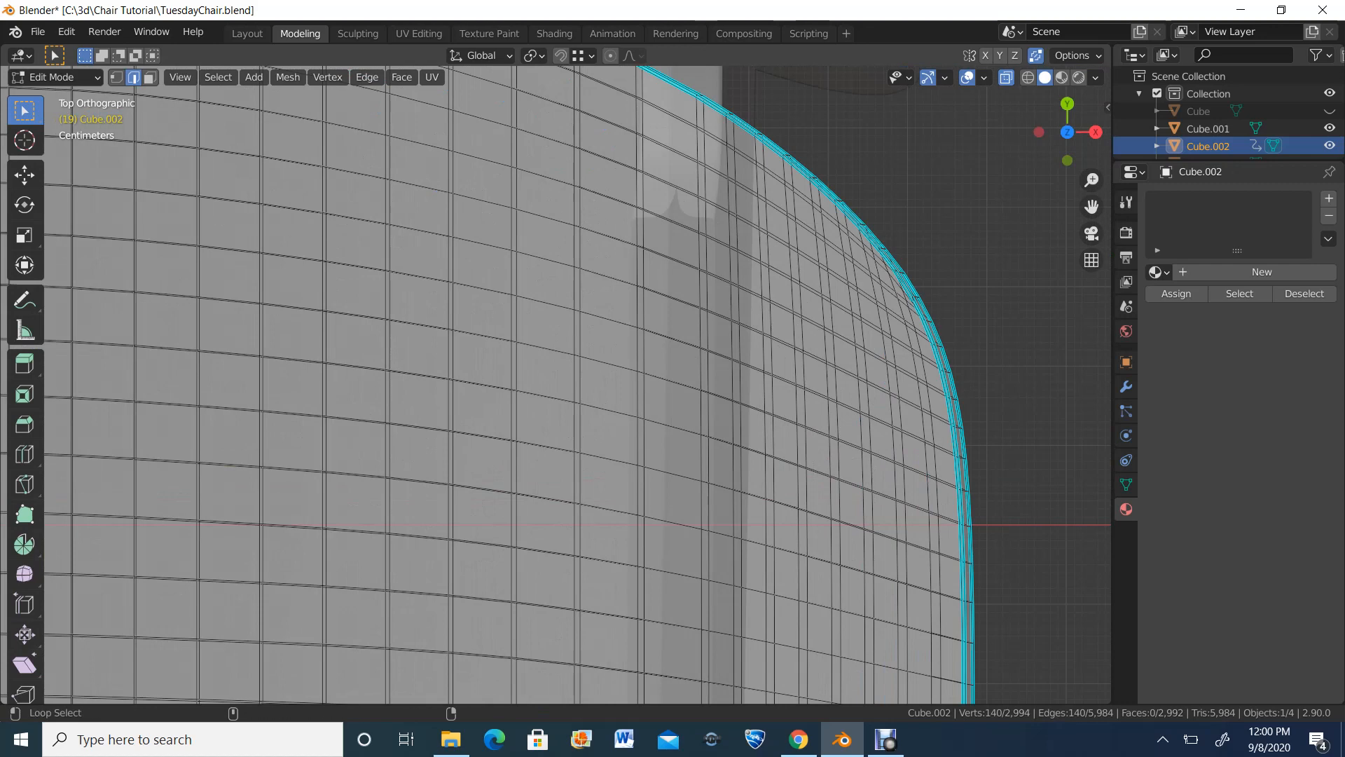
left_click(734, 491, "alt+shift")
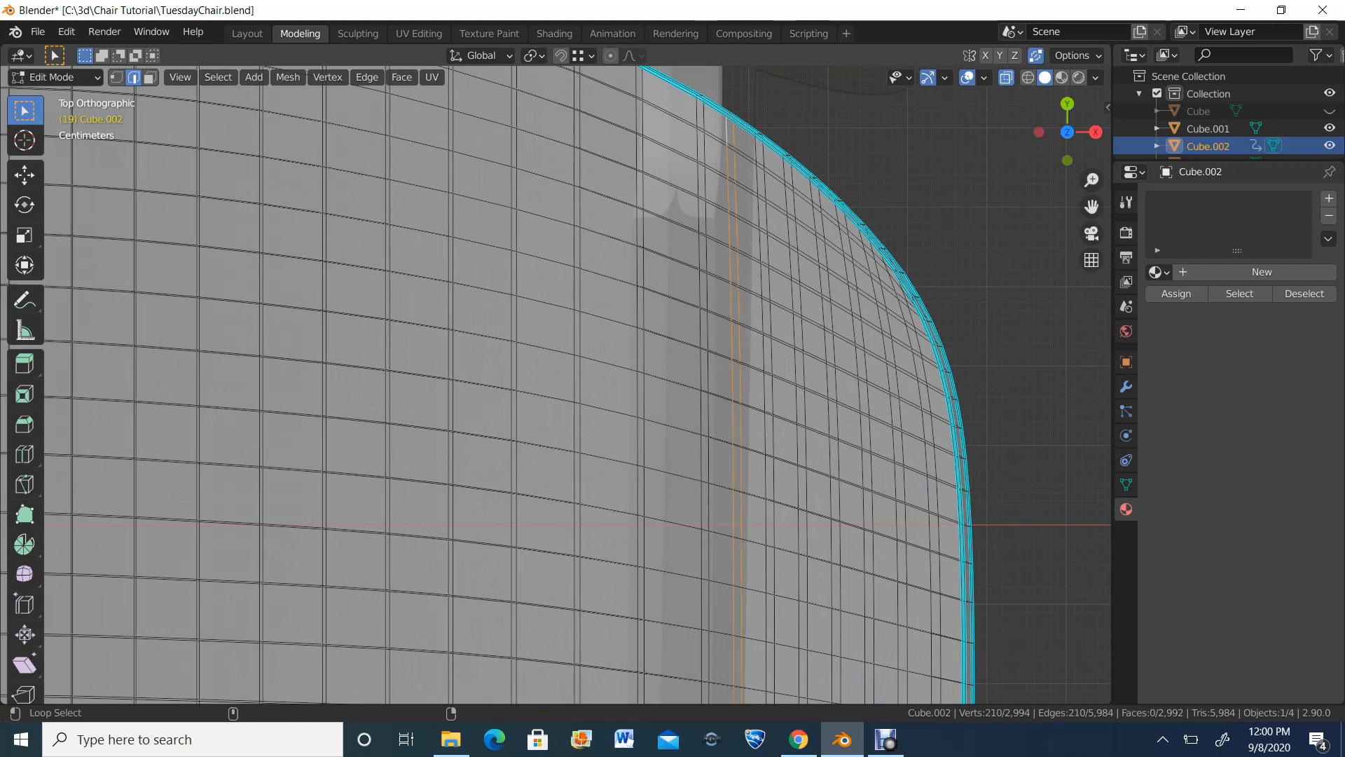
left_click(792, 420, "alt+shift")
scroll(589, 392, "down", 3)
key("x")
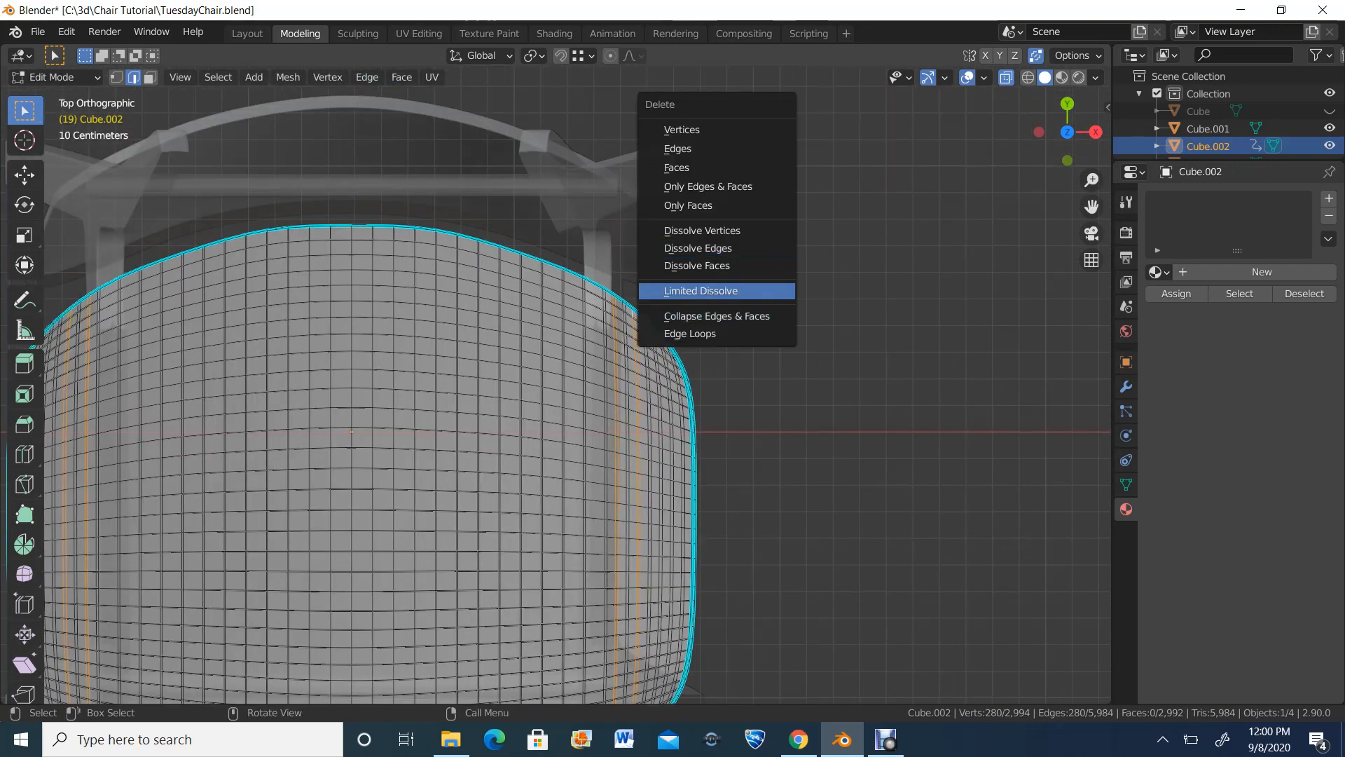
left_click(698, 248)
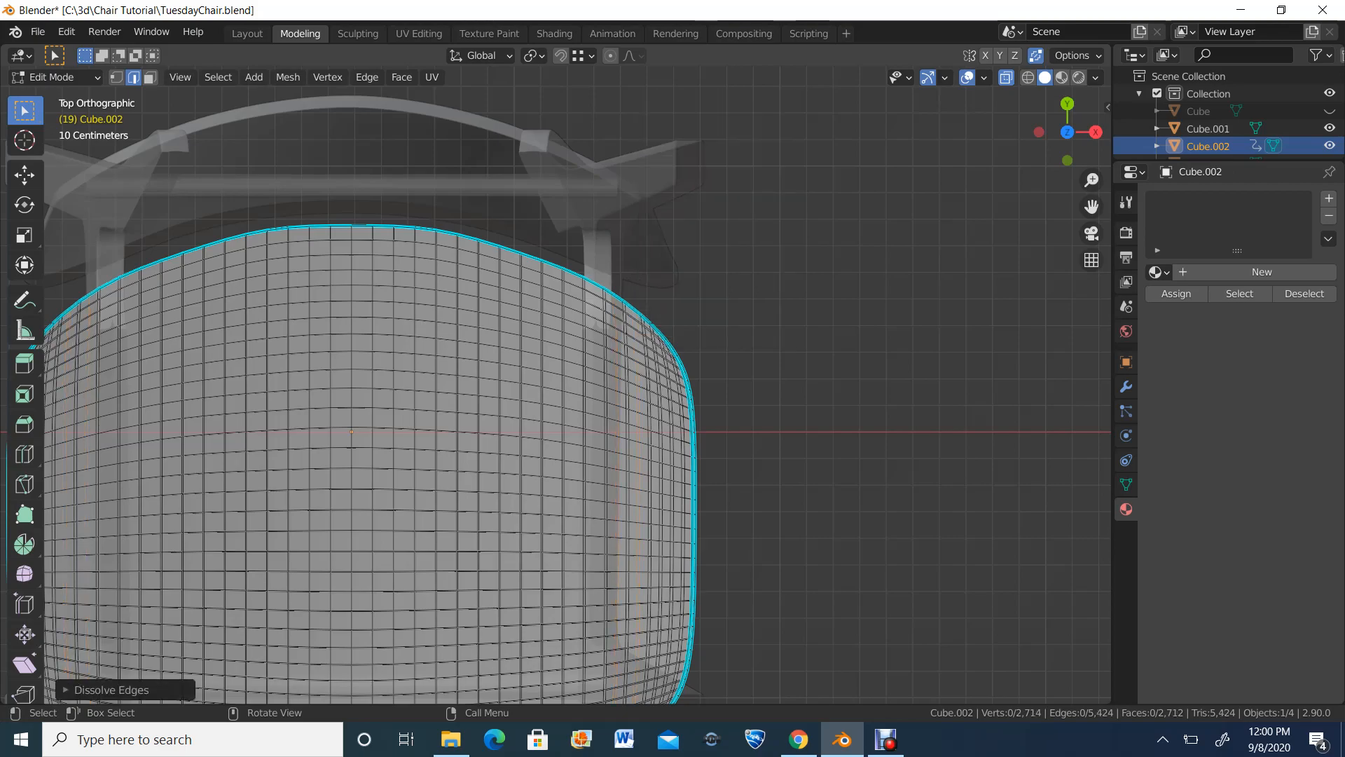
Step: Select the edge loop running around the lower edge of the seat's rim and dissolve its edges
middle_click_drag(561, 350, 631, 476)
scroll(555, 386, "up", 5)
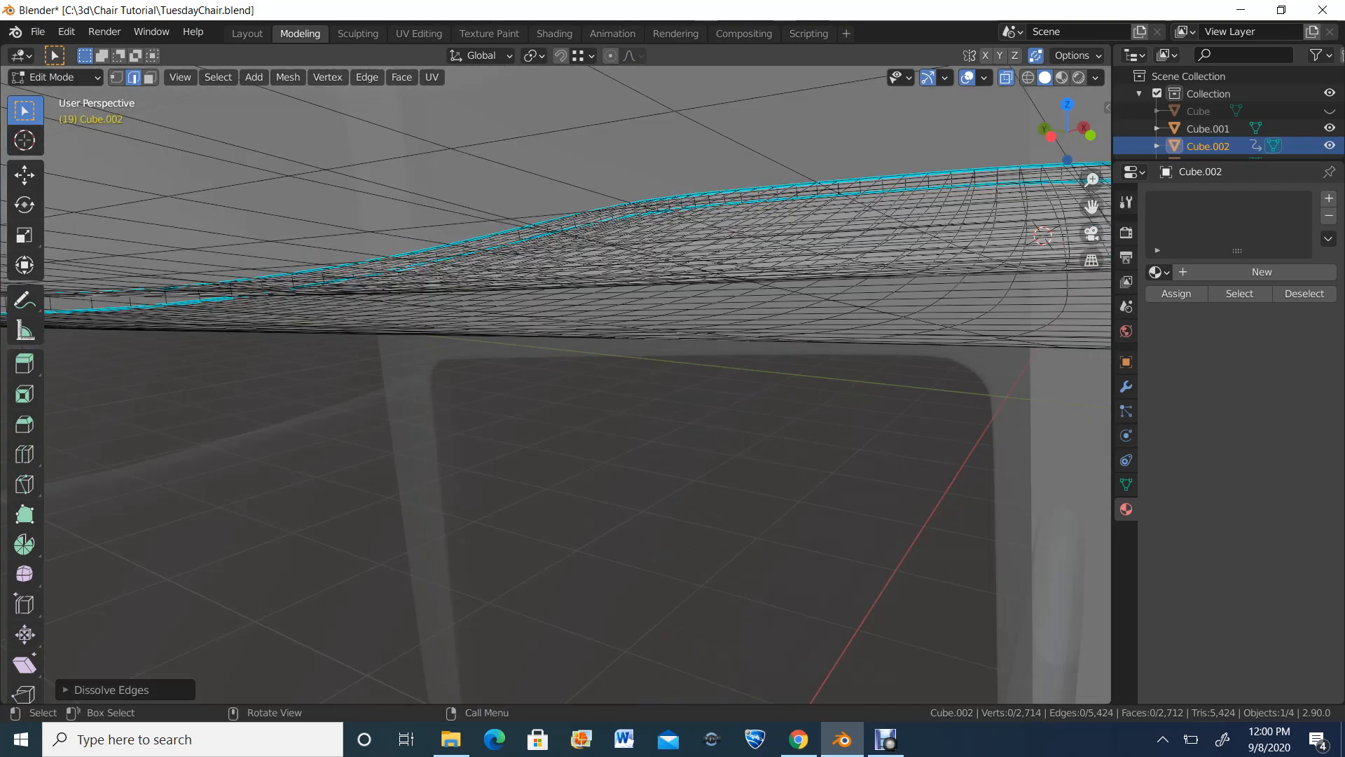
scroll(556, 385, "down", 3)
scroll(556, 385, "up", 3)
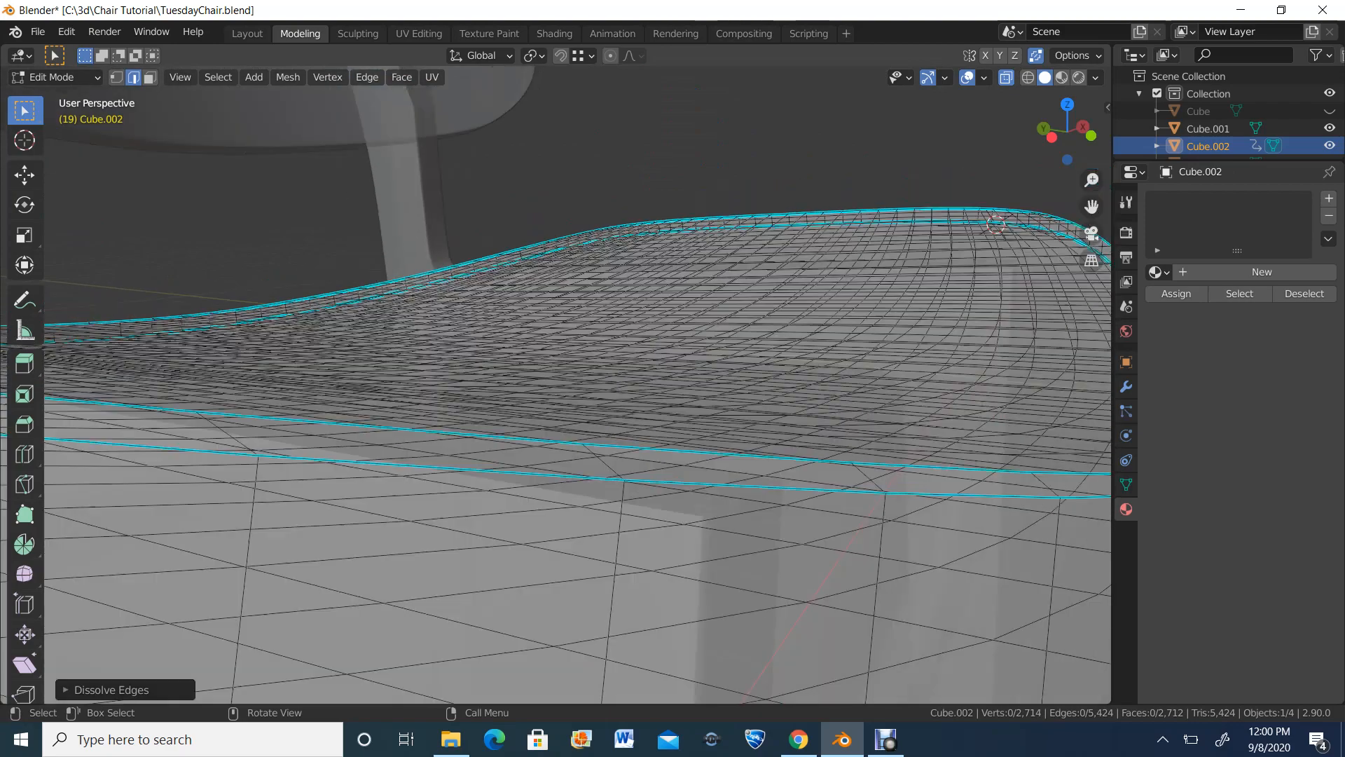
scroll(555, 386, "down", 3)
middle_click_drag(556, 385, 560, 420)
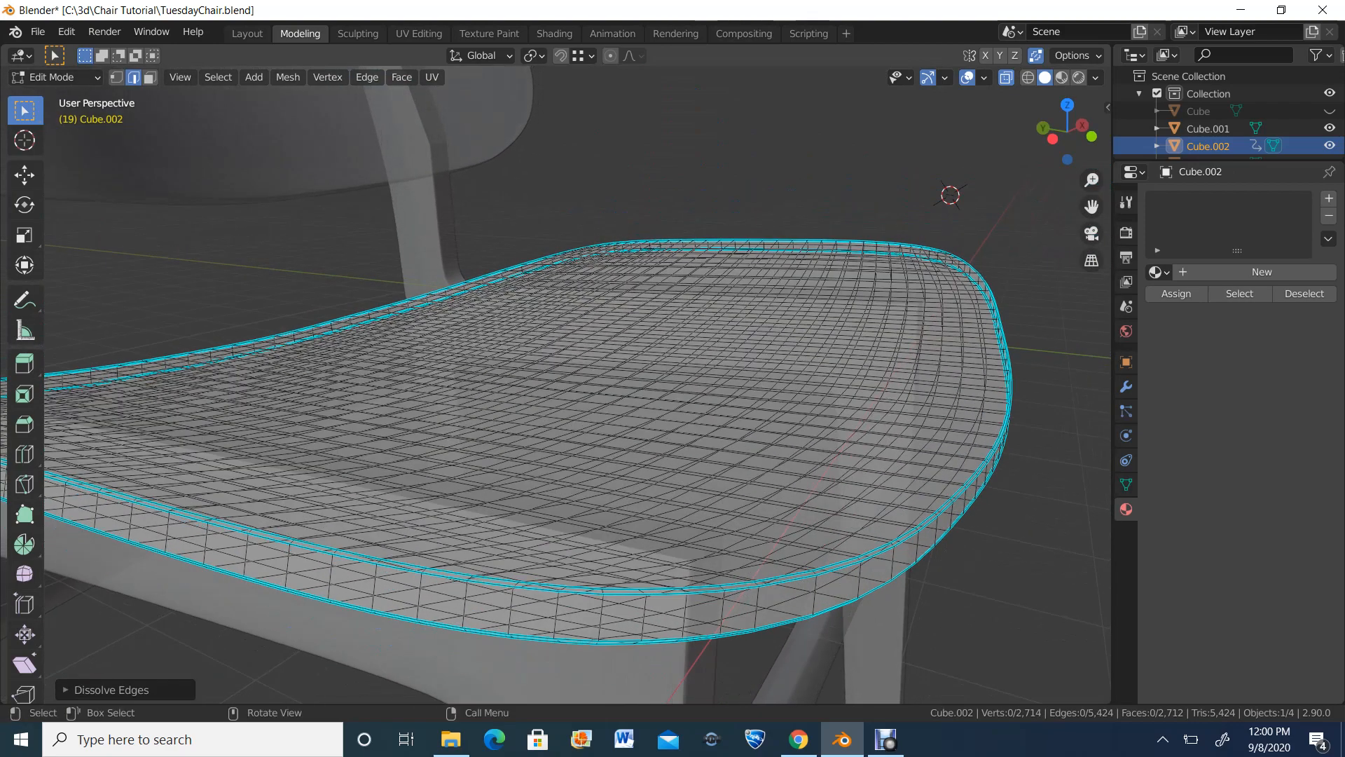
key("alt")
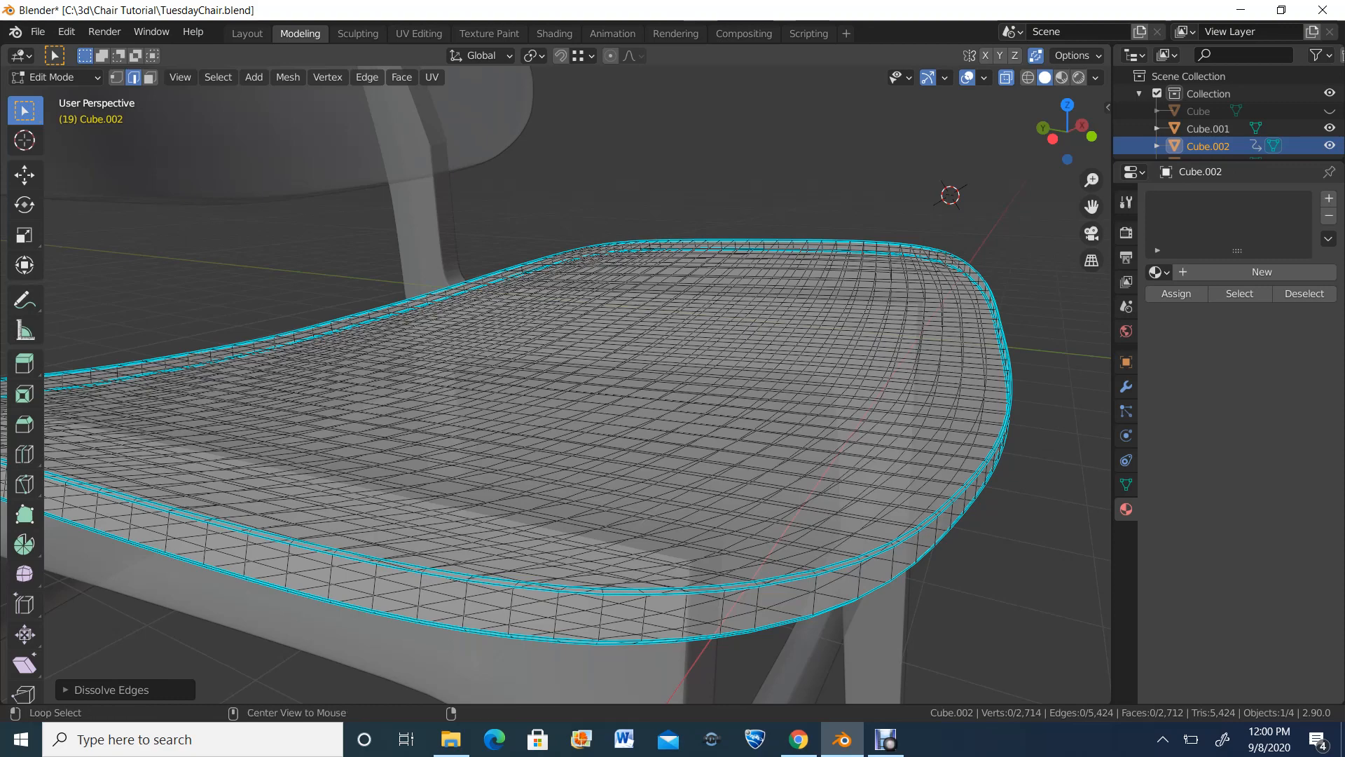
left_click(454, 353, "alt")
middle_click_drag(454, 353, 454, 280)
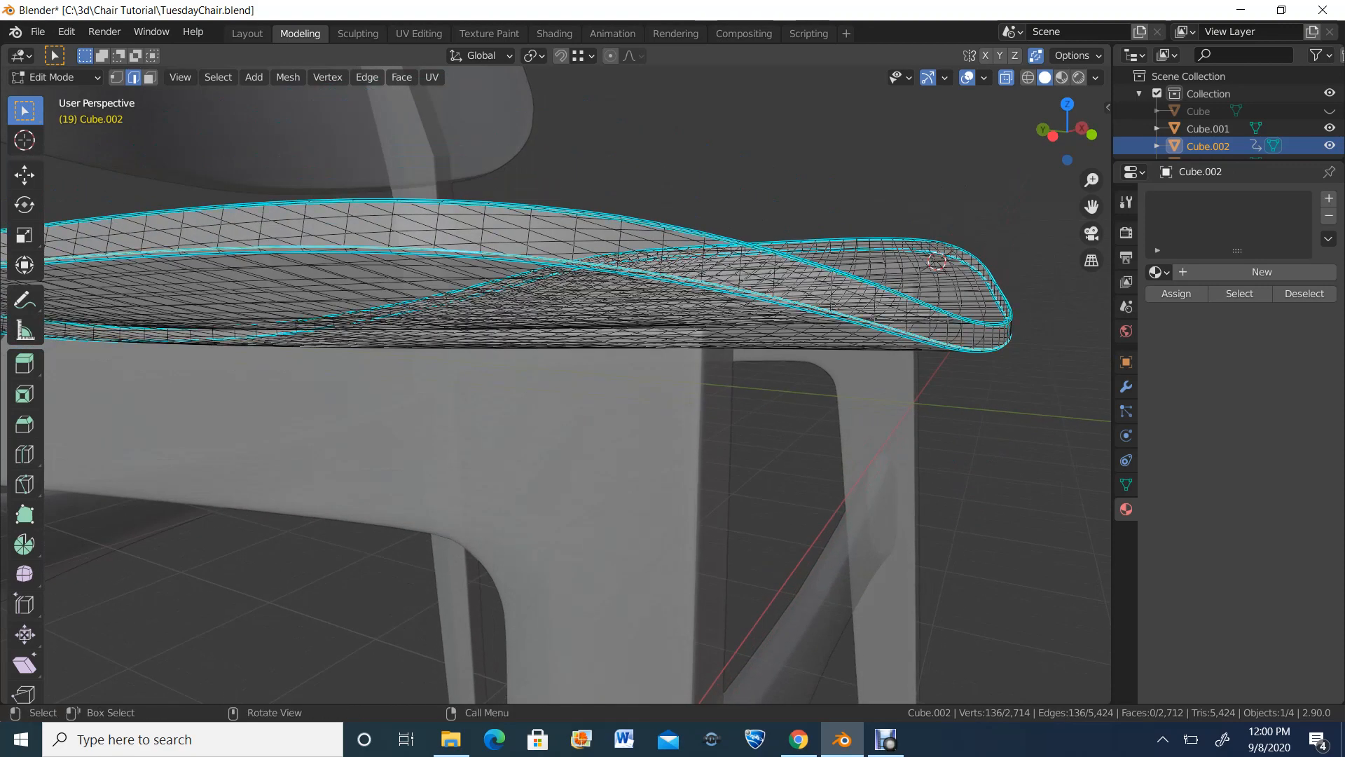
middle_click_drag(454, 281, 454, 364)
key("x")
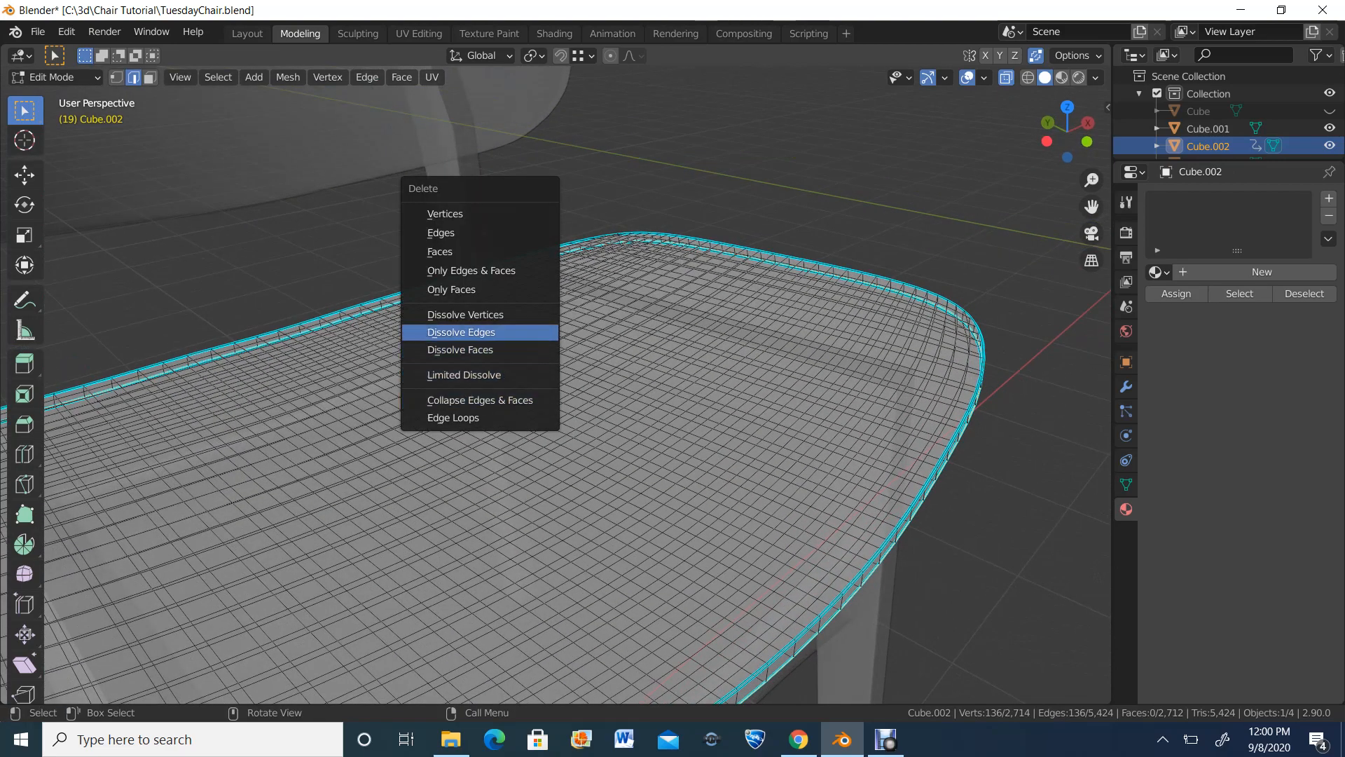
left_click(461, 332)
Step: Examine the remaining mesh density across the seat's surface from above
mouse_move(461, 332)
middle_mouse_down()
mouse_move(449, 378)
mouse_move(427, 329)
mouse_move(483, 350)
mouse_move(448, 336)
middle_mouse_up()
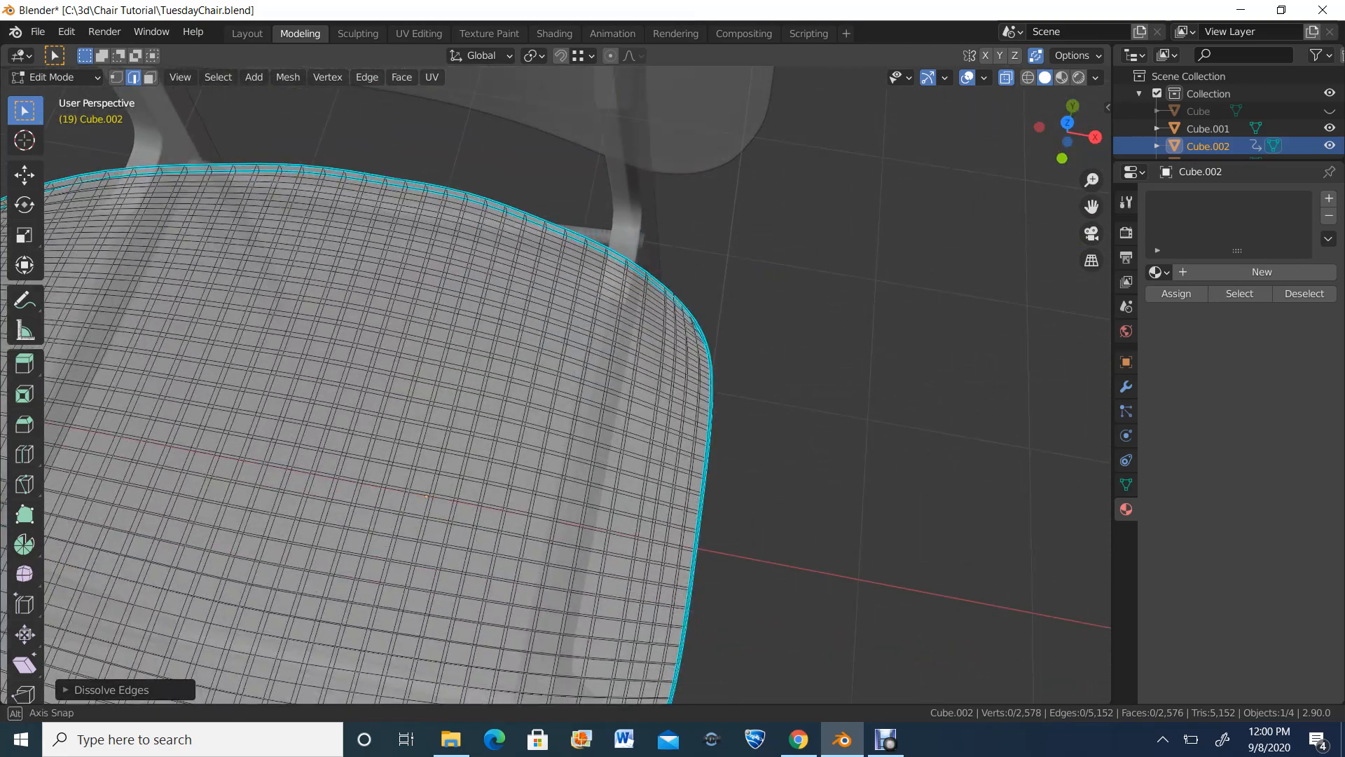
scroll(428, 329, "down", 5)
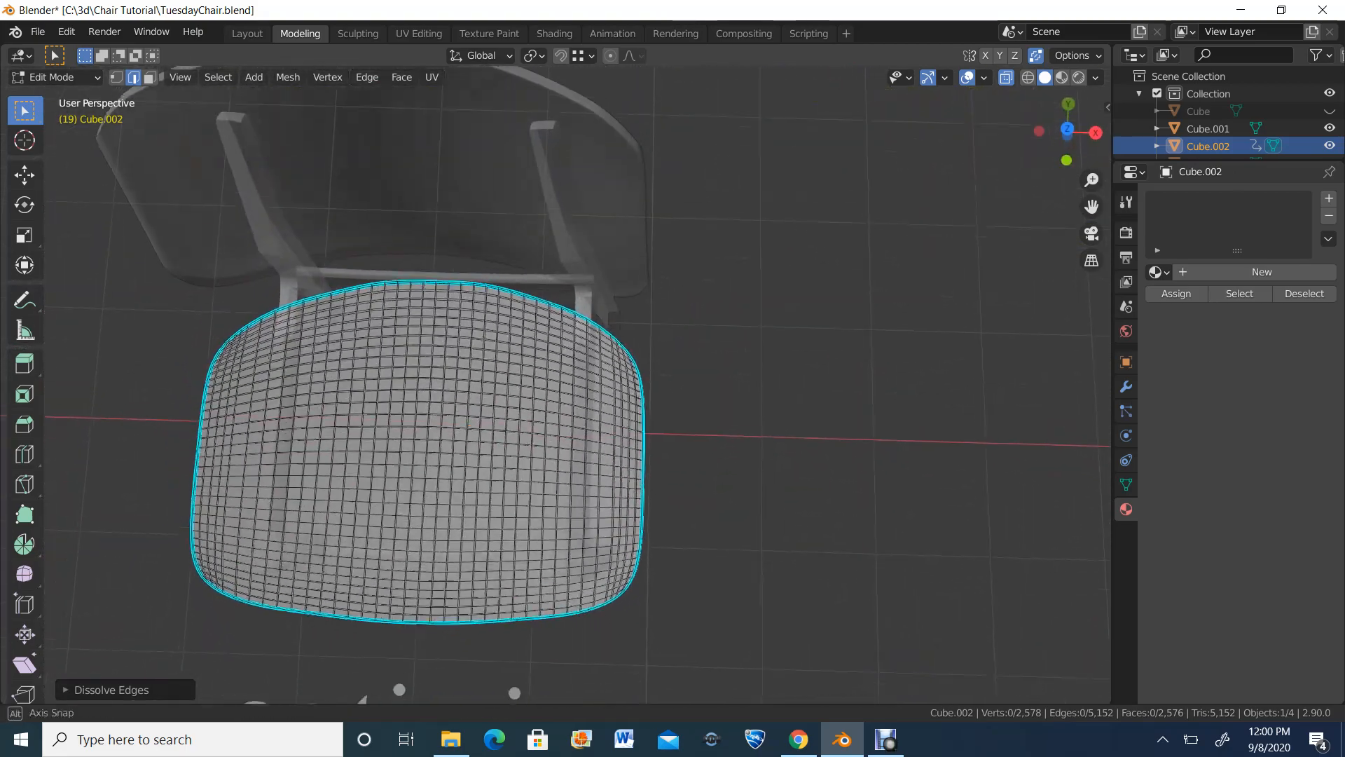
scroll(449, 336, "up", 4)
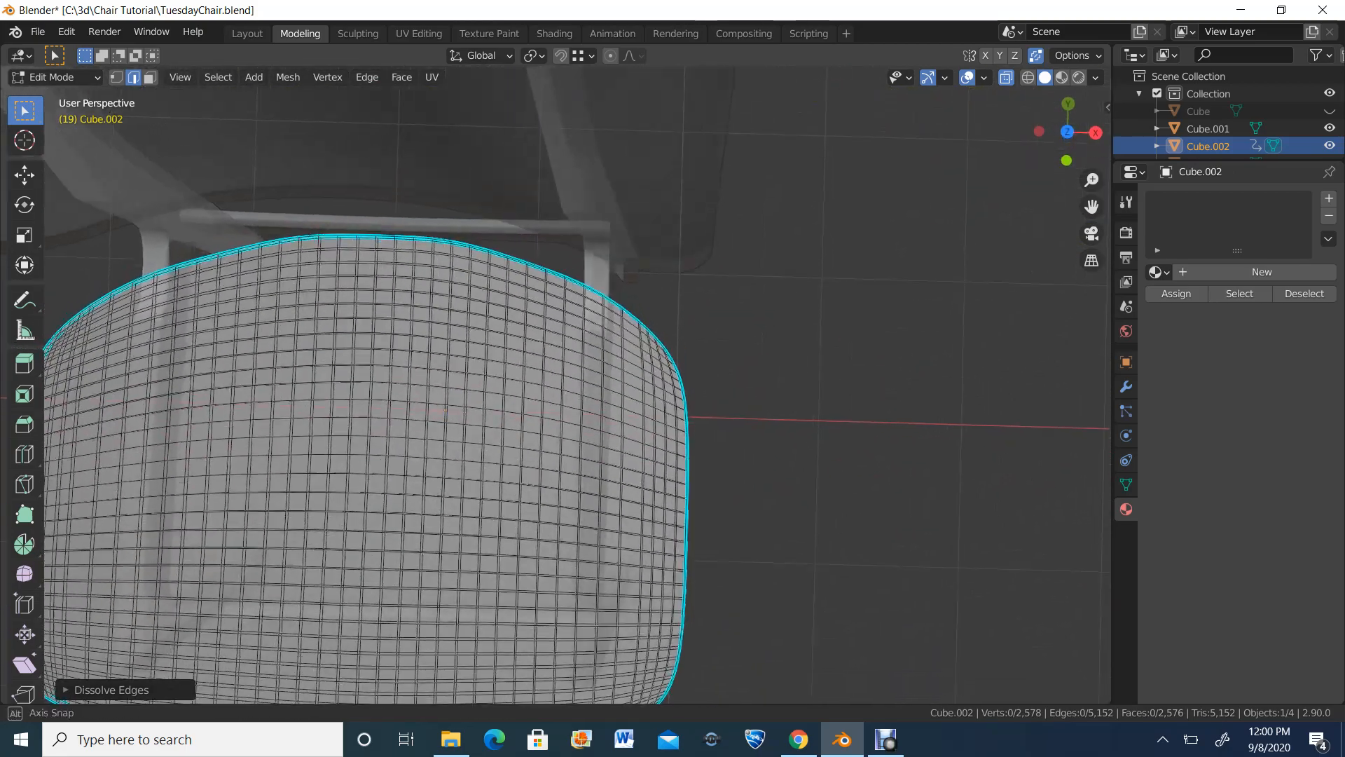
middle_click_drag(553, 386, 631, 364)
scroll(553, 385, "up", 5)
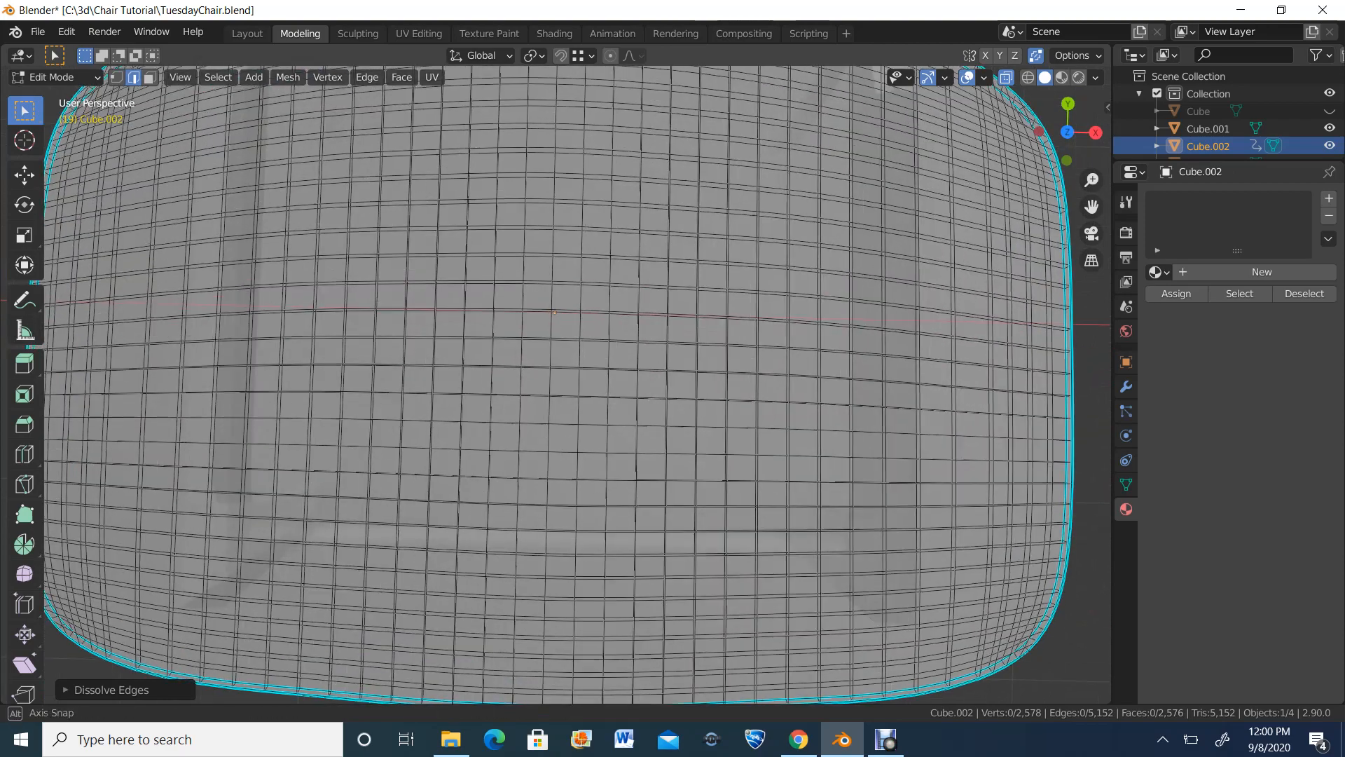
middle_click_drag(554, 385, 564, 378)
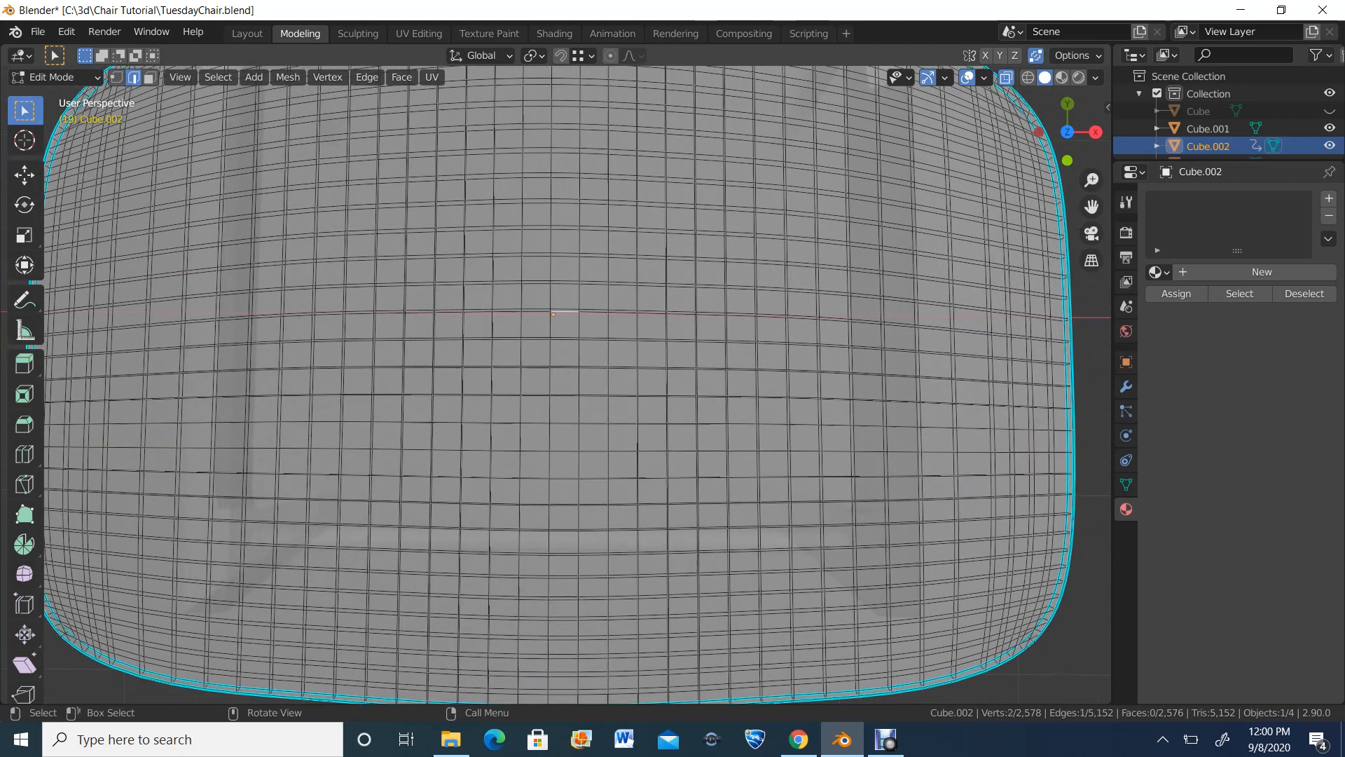
left_click(565, 310, "alt")
left_click(565, 366, "alt")
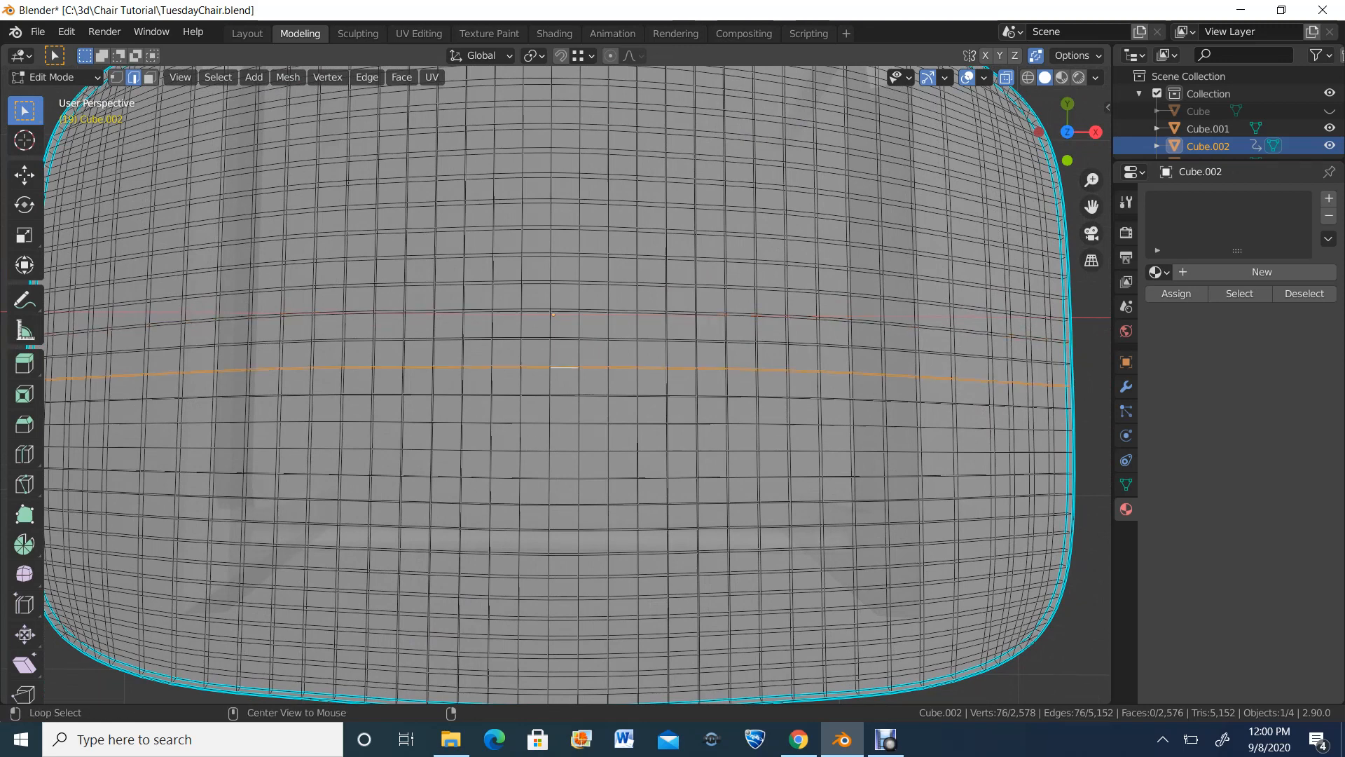
left_click(564, 423, "alt")
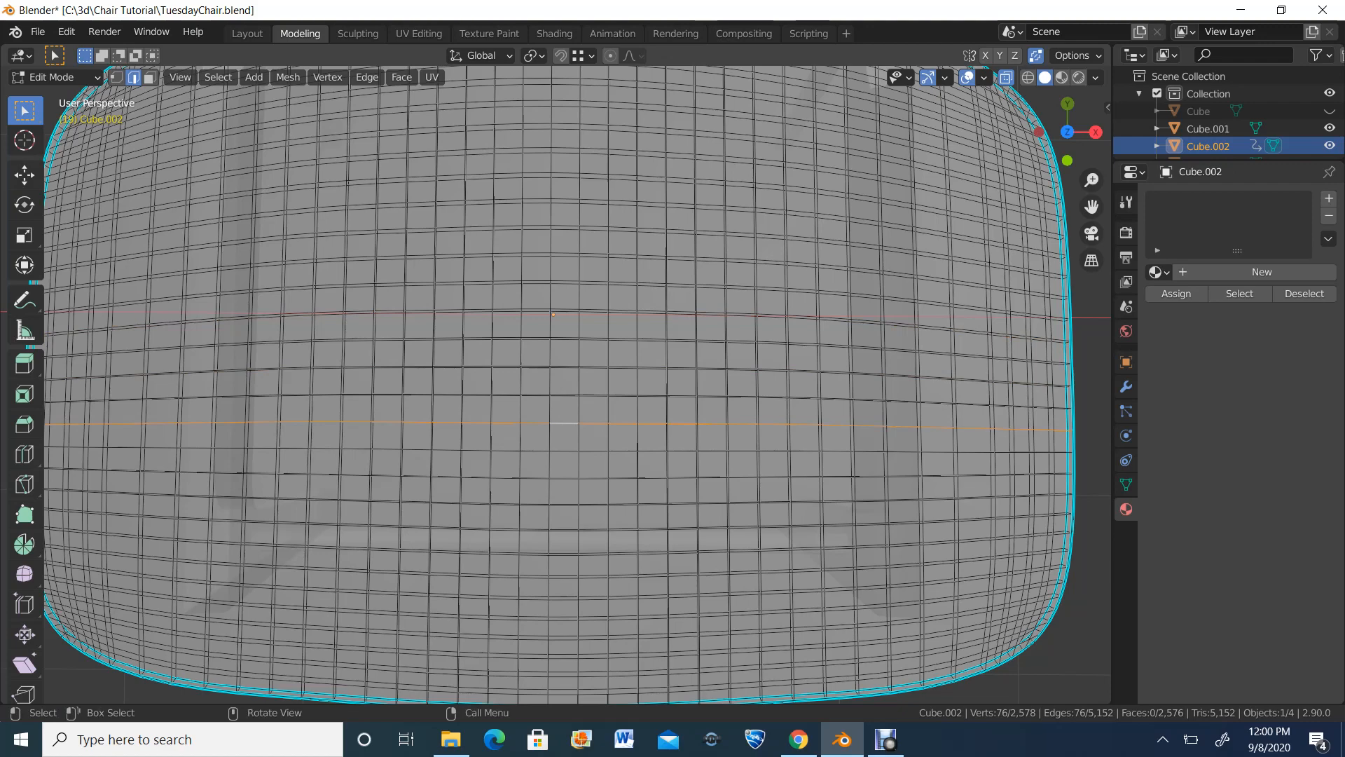
scroll(561, 385, "down", 3)
scroll(561, 386, "up", 3)
scroll(560, 385, "down", 3)
key("alt+a")
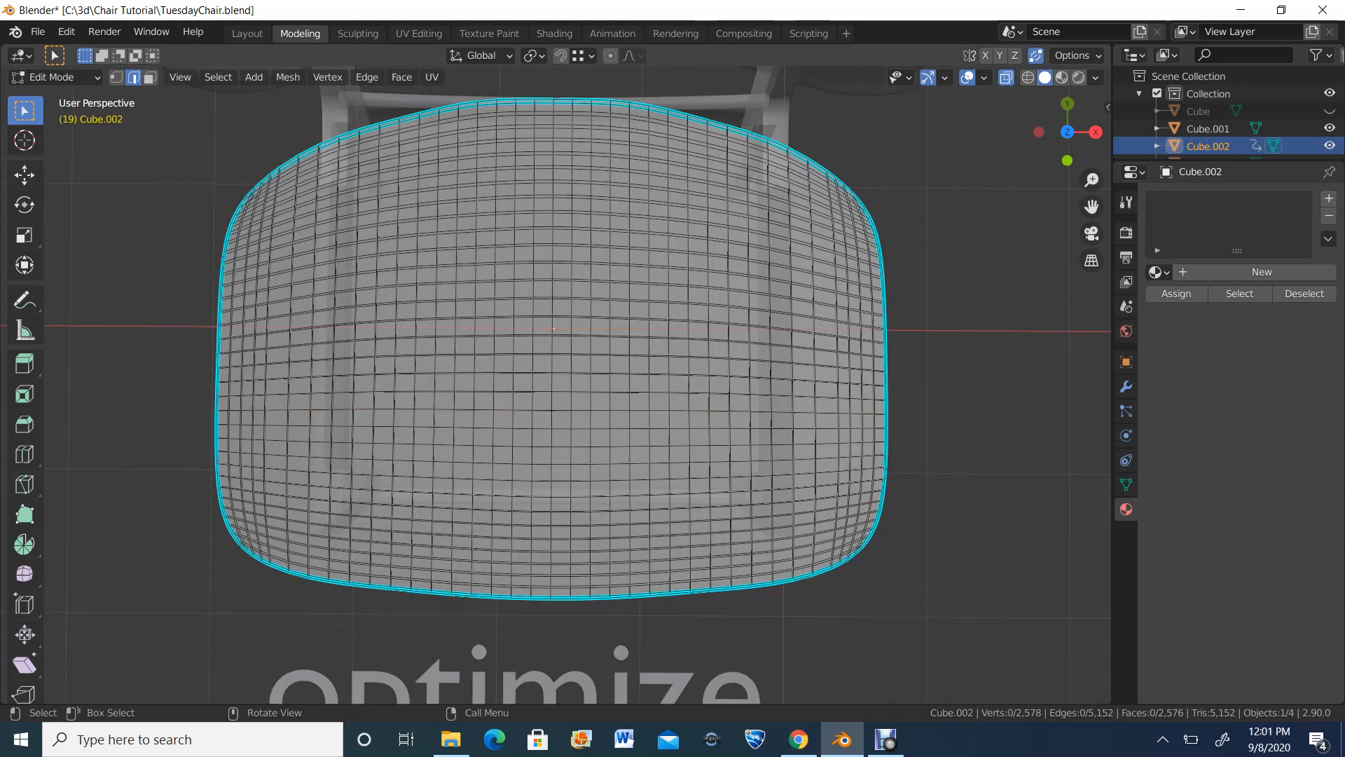
Step: Select nine alternate side-to-side edge loops across the middle of the seat and dissolve their edges
scroll(561, 386, "up", 3)
scroll(561, 386, "down", 2)
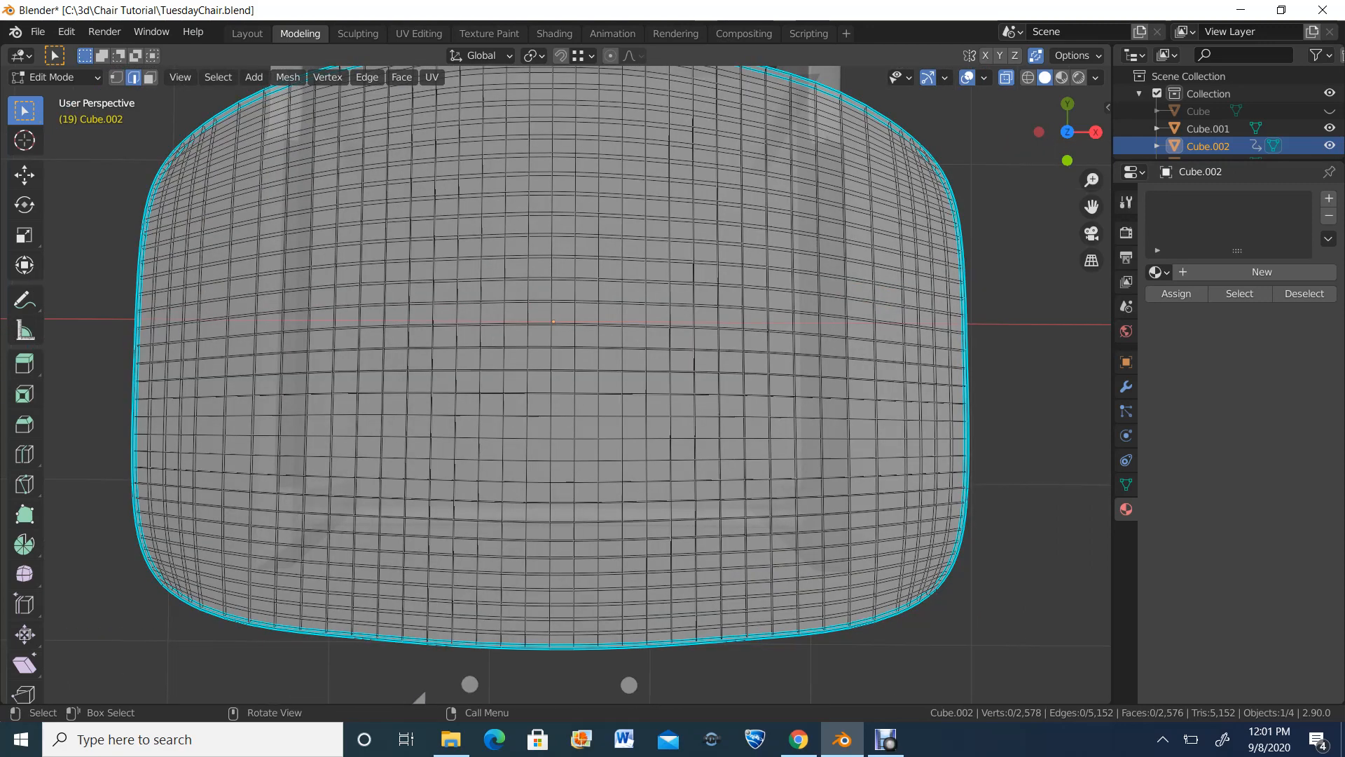
left_click(564, 313, "alt")
scroll(561, 385, "up", 3)
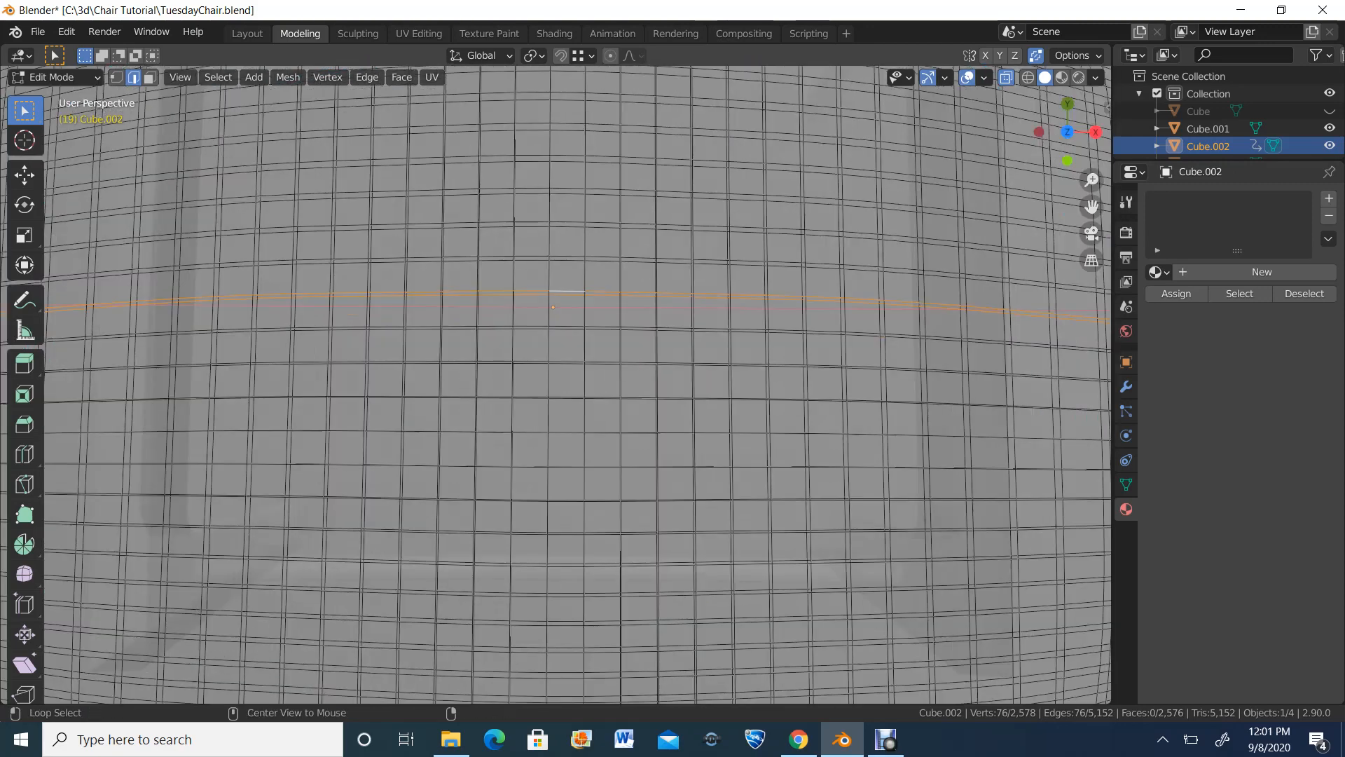
left_click(566, 363, "alt")
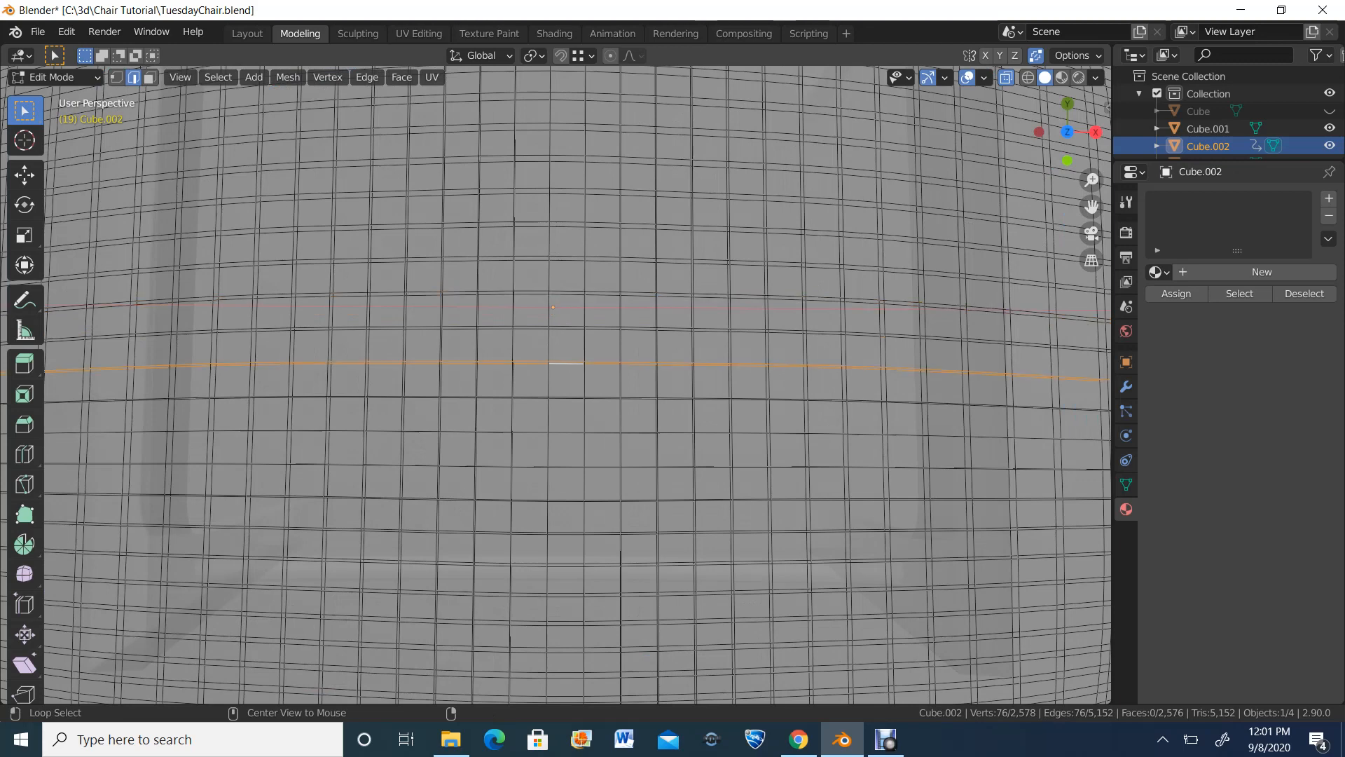
left_click(566, 294, "alt+shift")
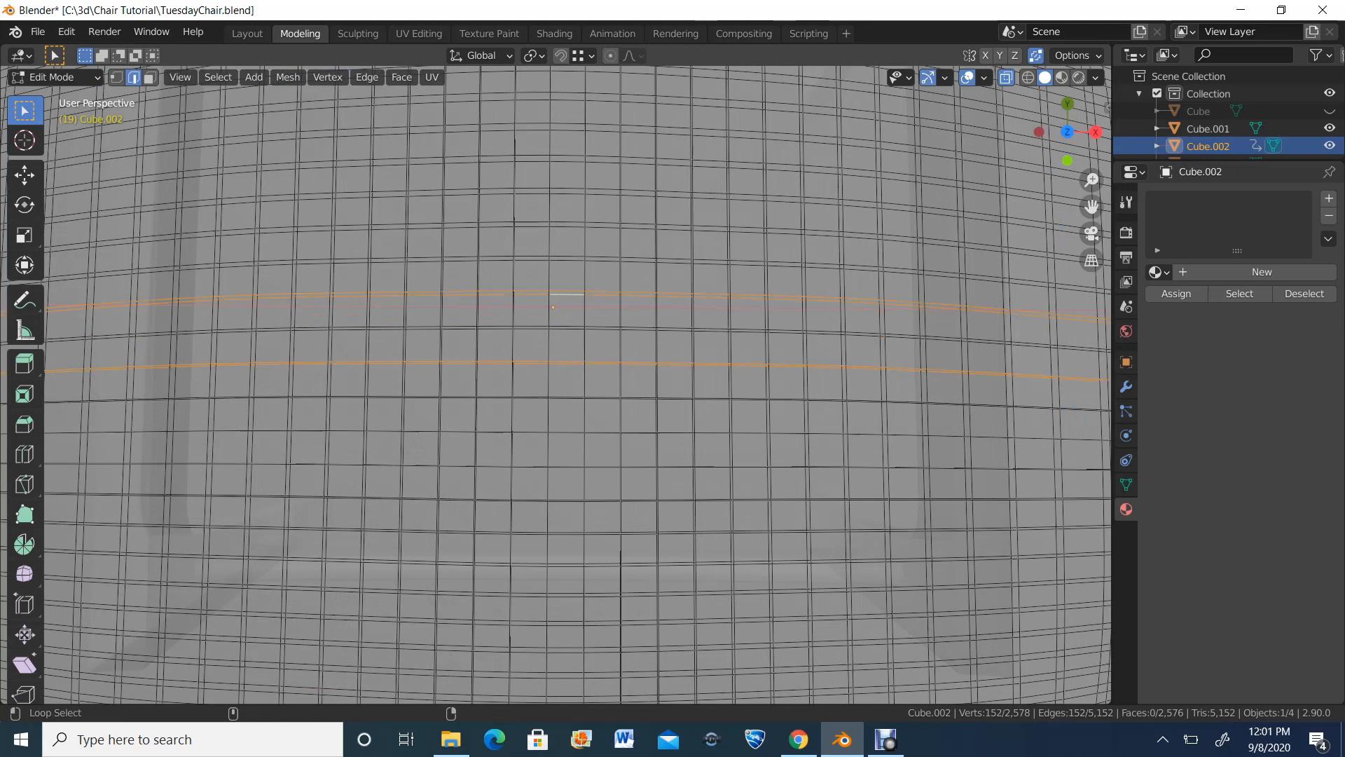
left_click(567, 222, "alt+shift")
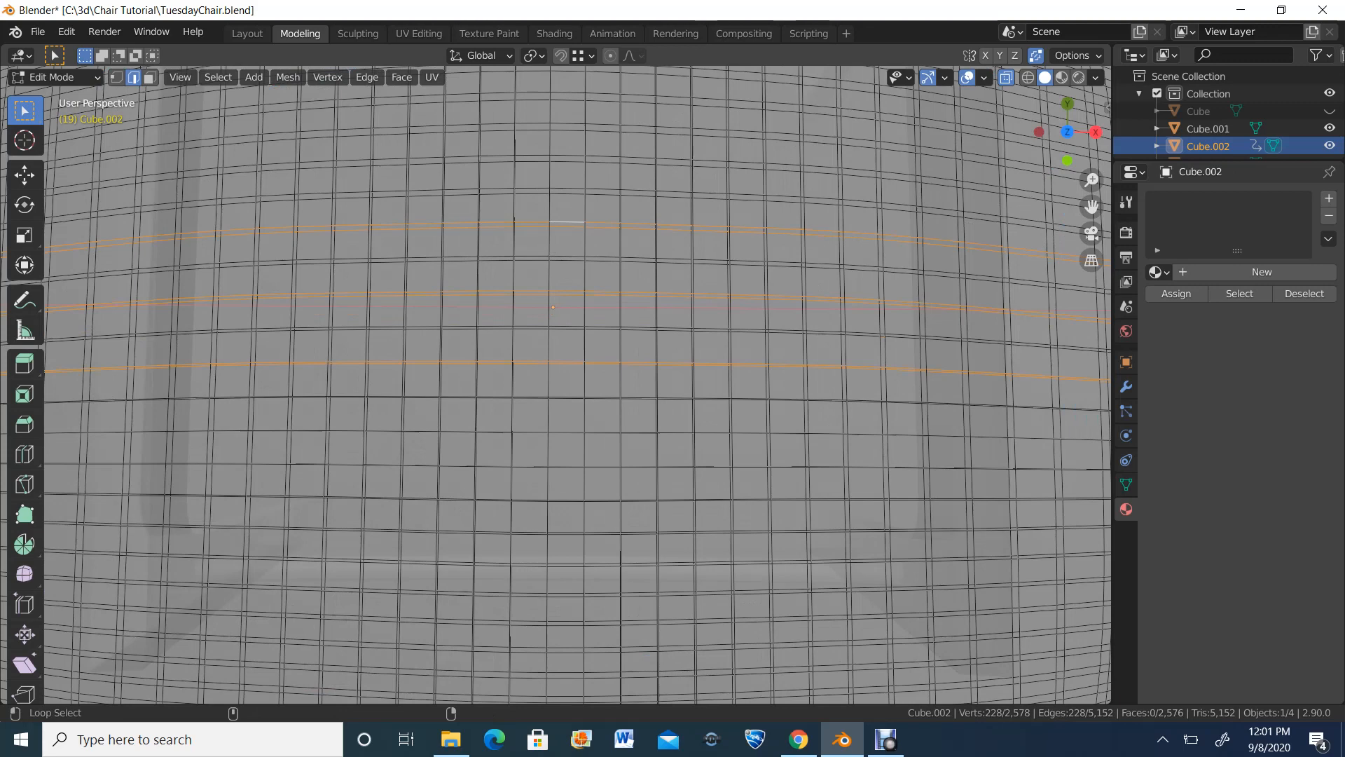
left_click(566, 431, "alt+shift")
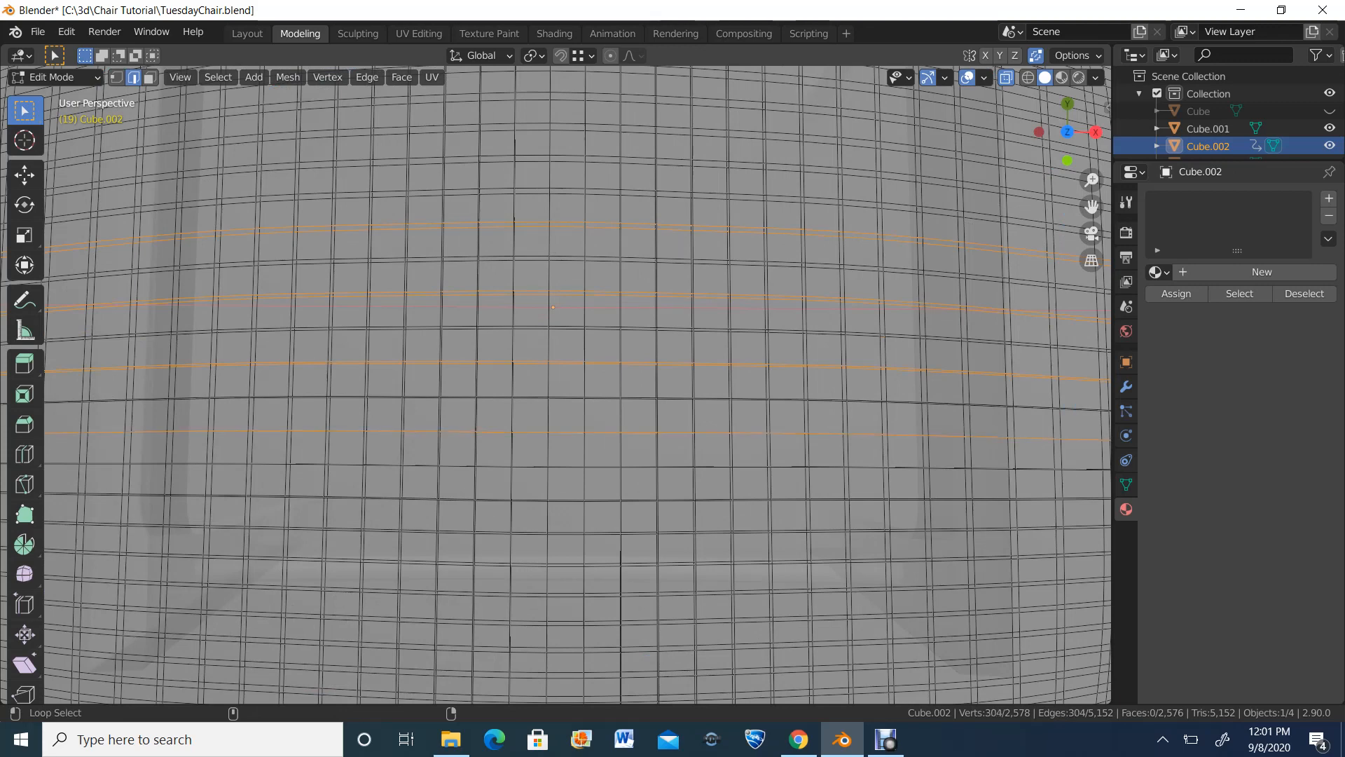
left_click(568, 161, "alt+shift")
left_click(567, 100, "alt+shift")
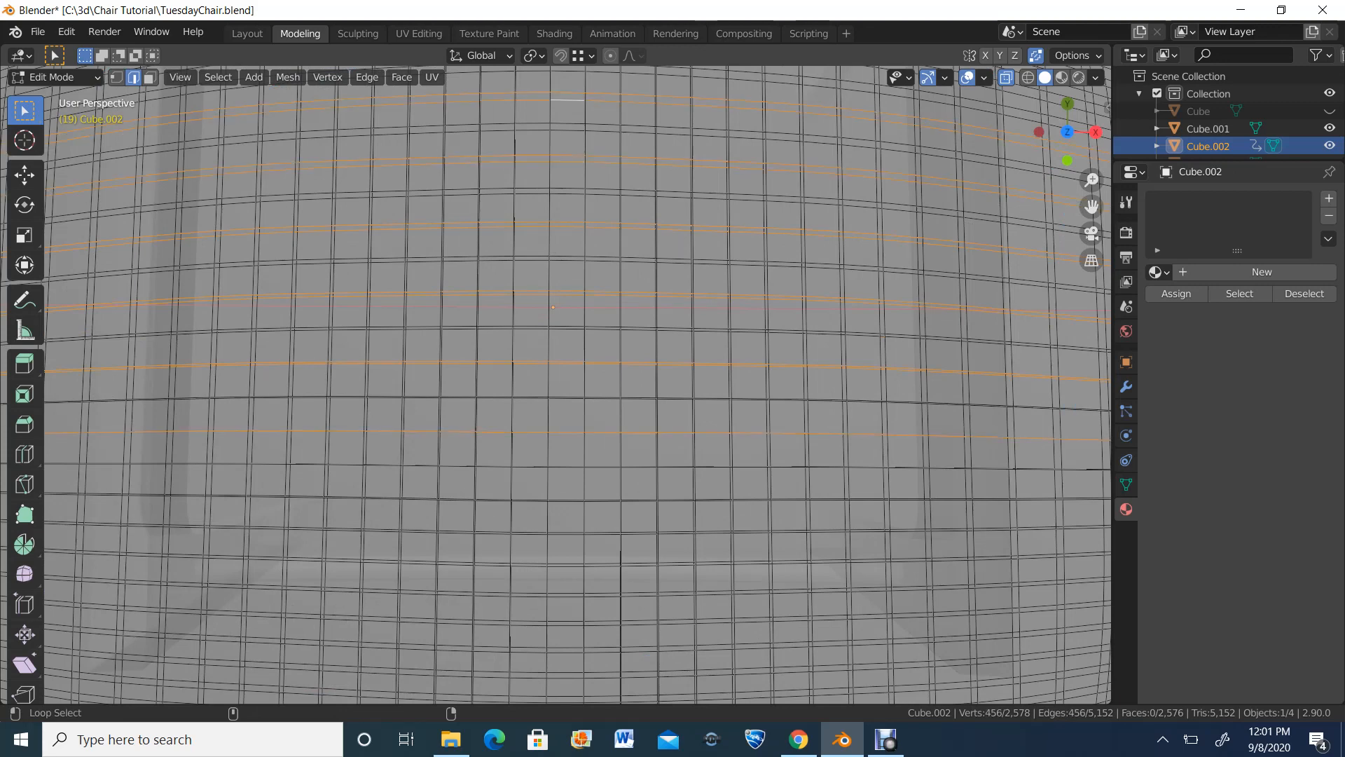
left_click(566, 499, "alt+shift")
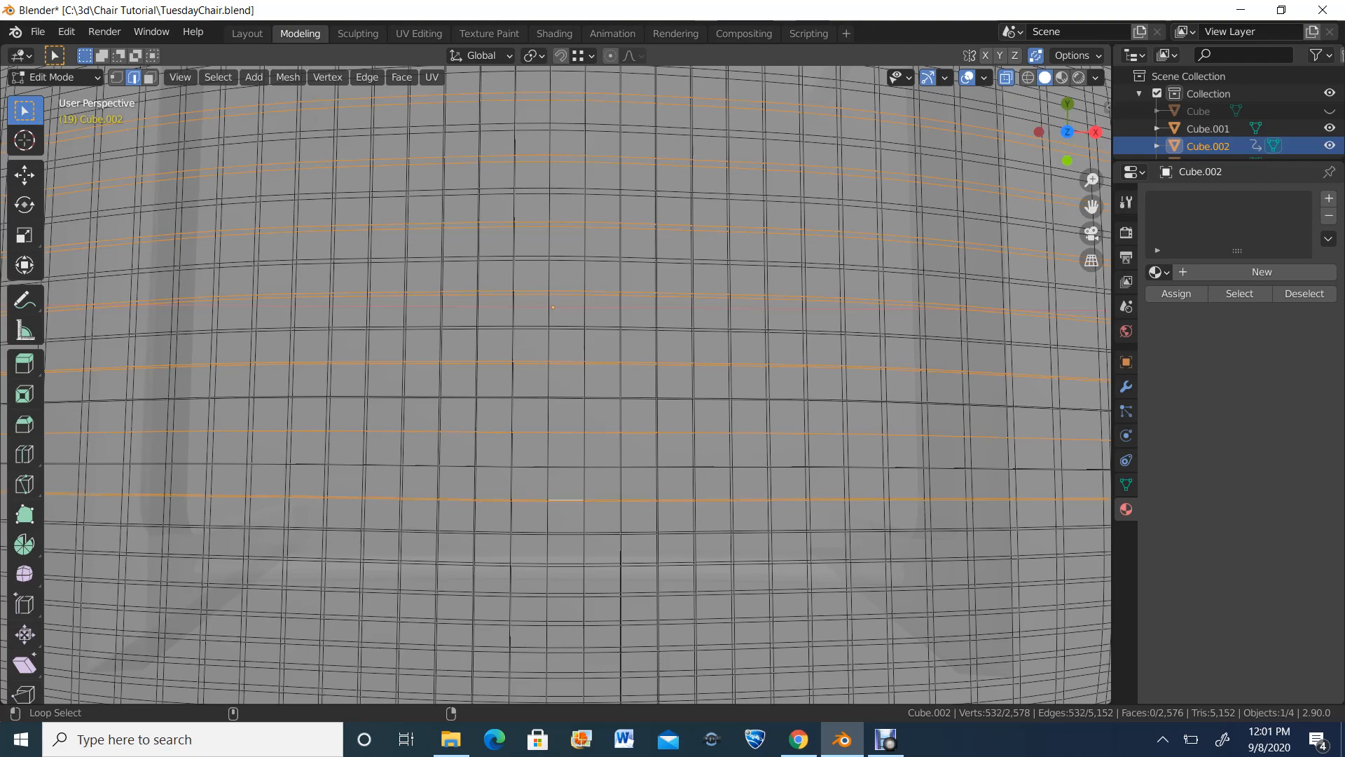
left_click(566, 564, "alt+shift")
left_click(567, 622, "alt+shift")
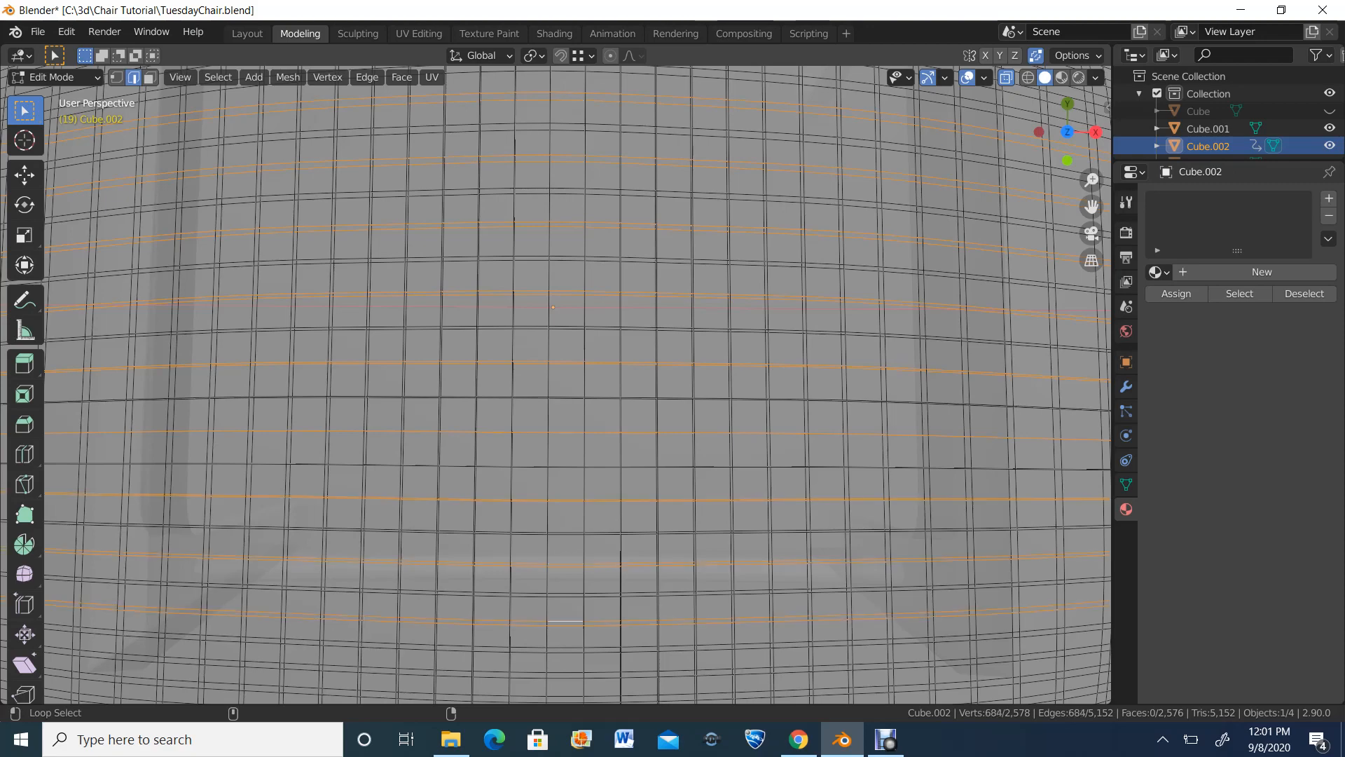
scroll(566, 622, "down", 4)
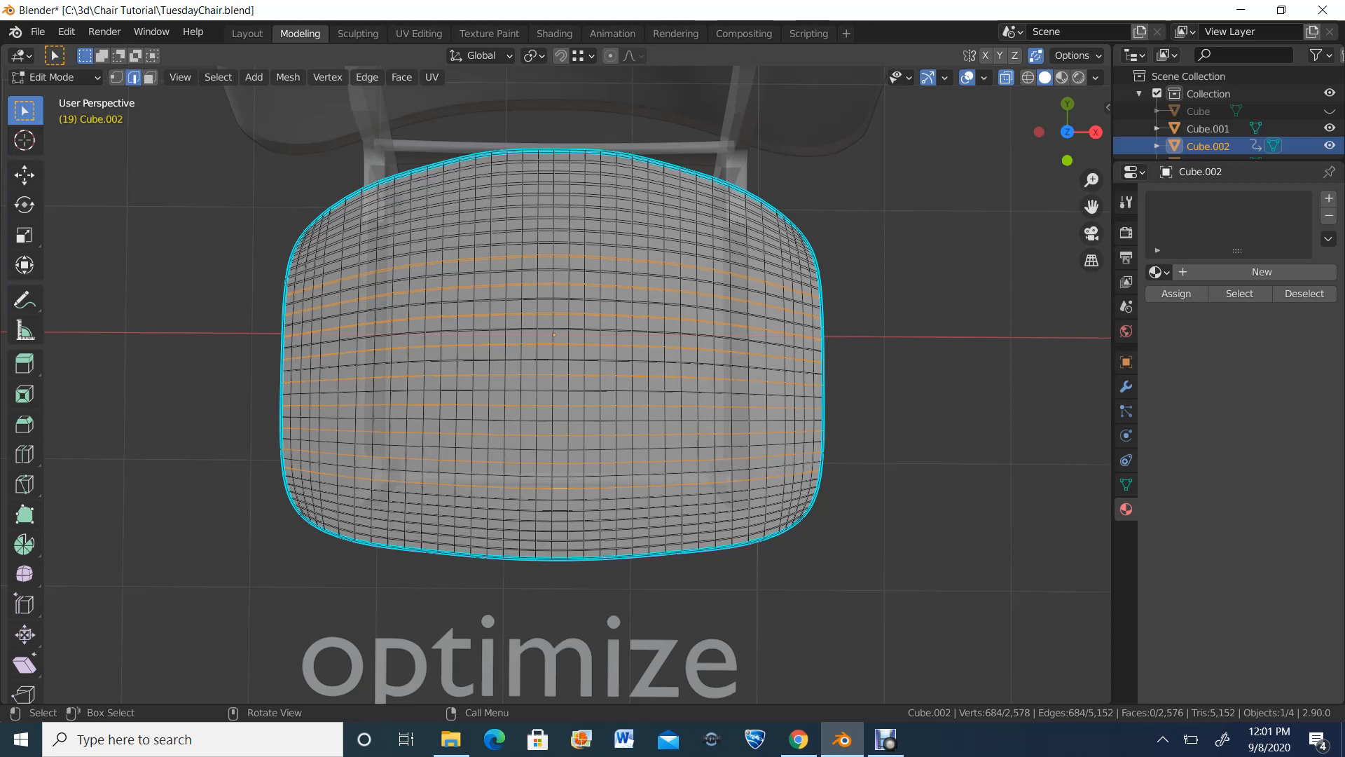
key("x")
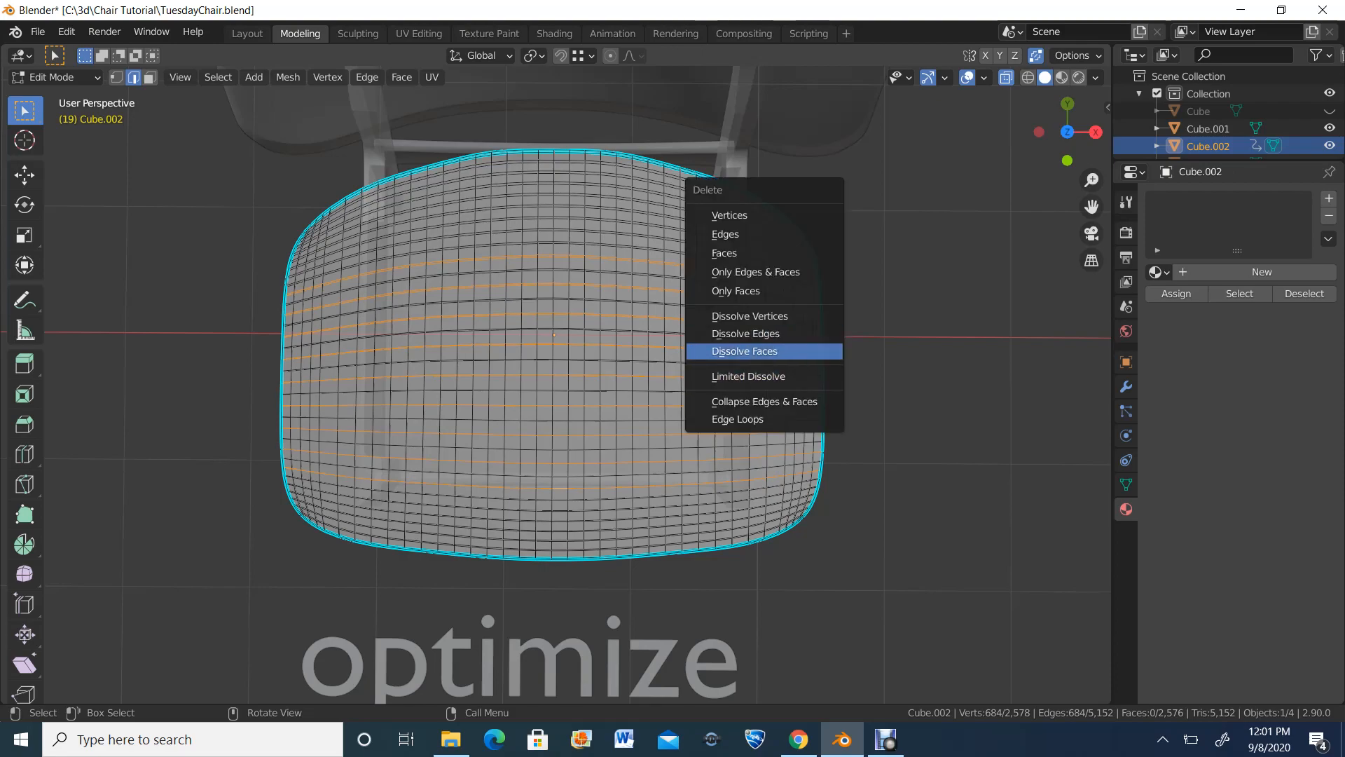
key("Return")
Step: Select the edge loop running just below the upper edge of the seat's rim and dissolve its edges
mouse_move(553, 336)
middle_mouse_down()
mouse_move(469, 189)
mouse_move(553, 359)
middle_mouse_up()
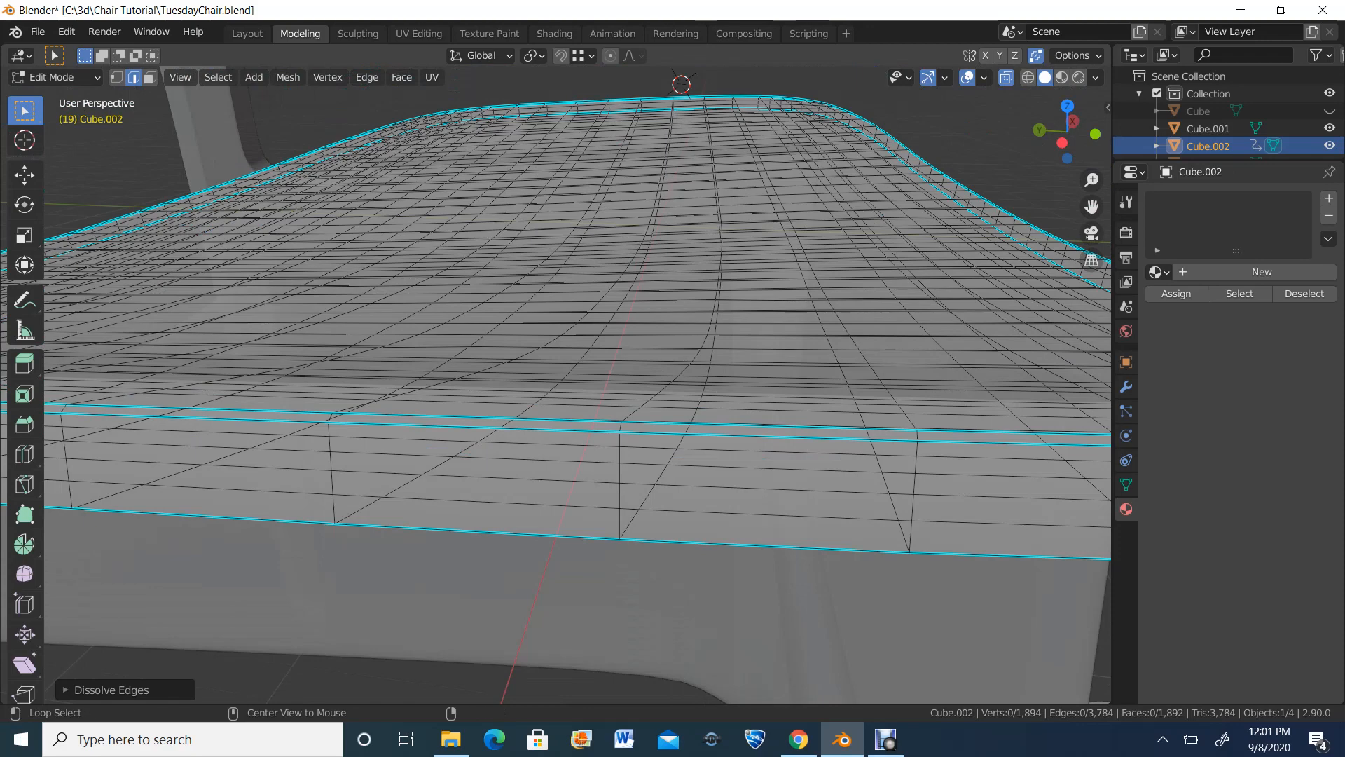
left_click(490, 426, "alt")
key("x")
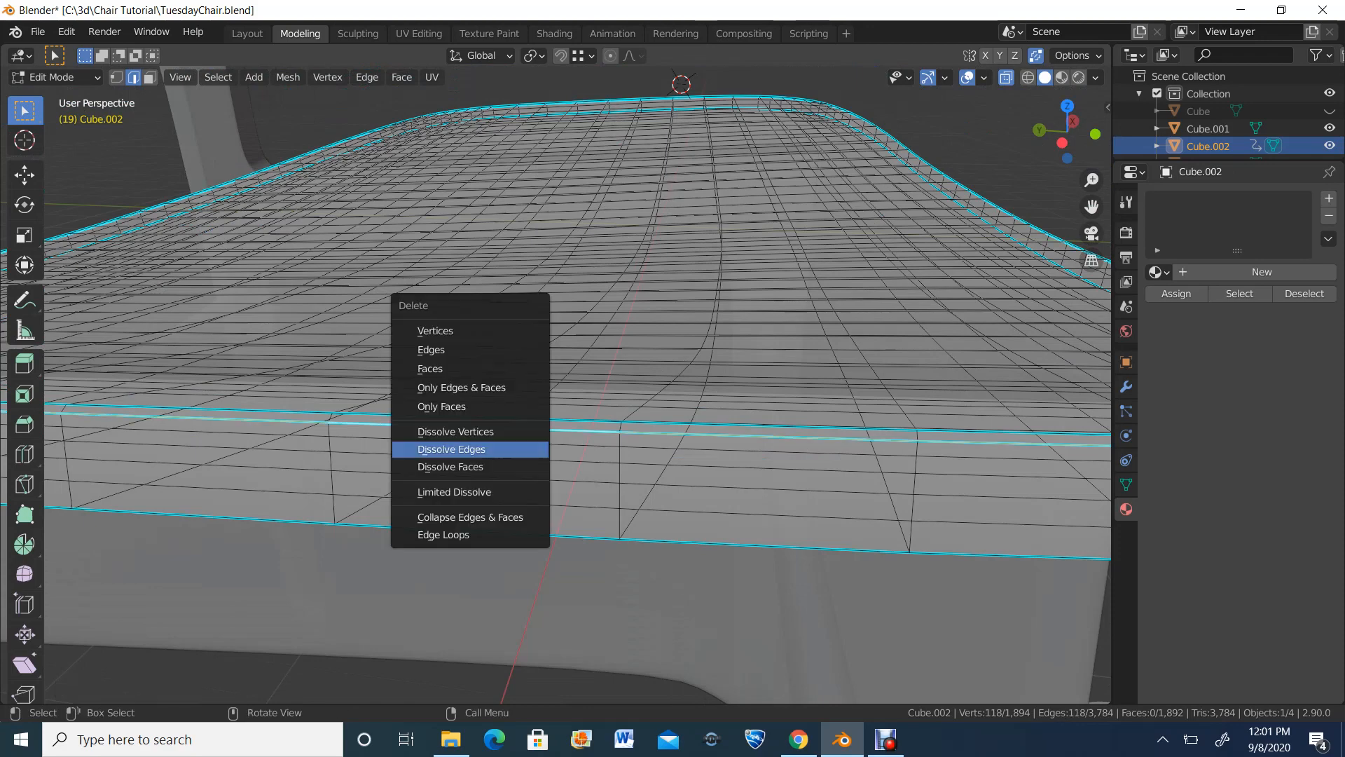
left_click(448, 450)
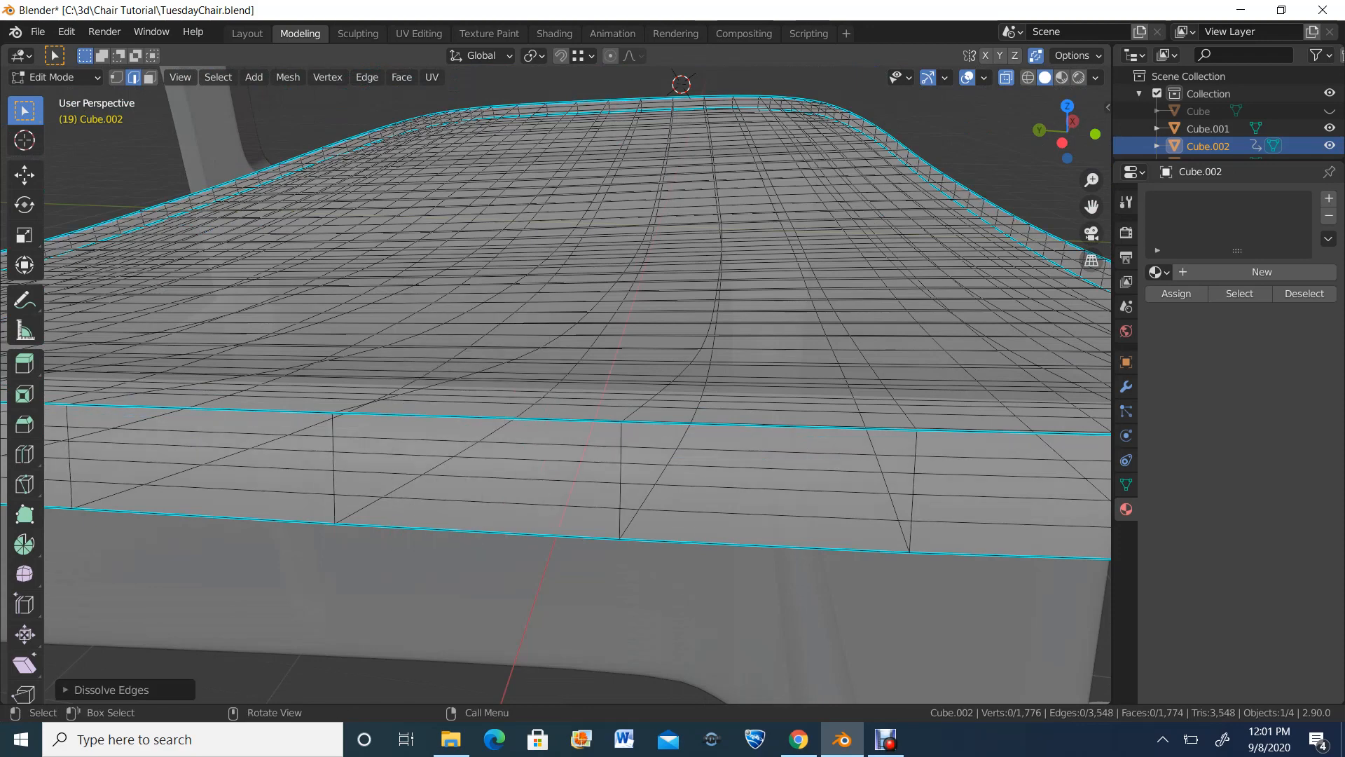
Step: Select three alternate side-to-side edge loops near the seat's front edge and dissolve their edges
middle_click_drag(448, 450, 553, 329)
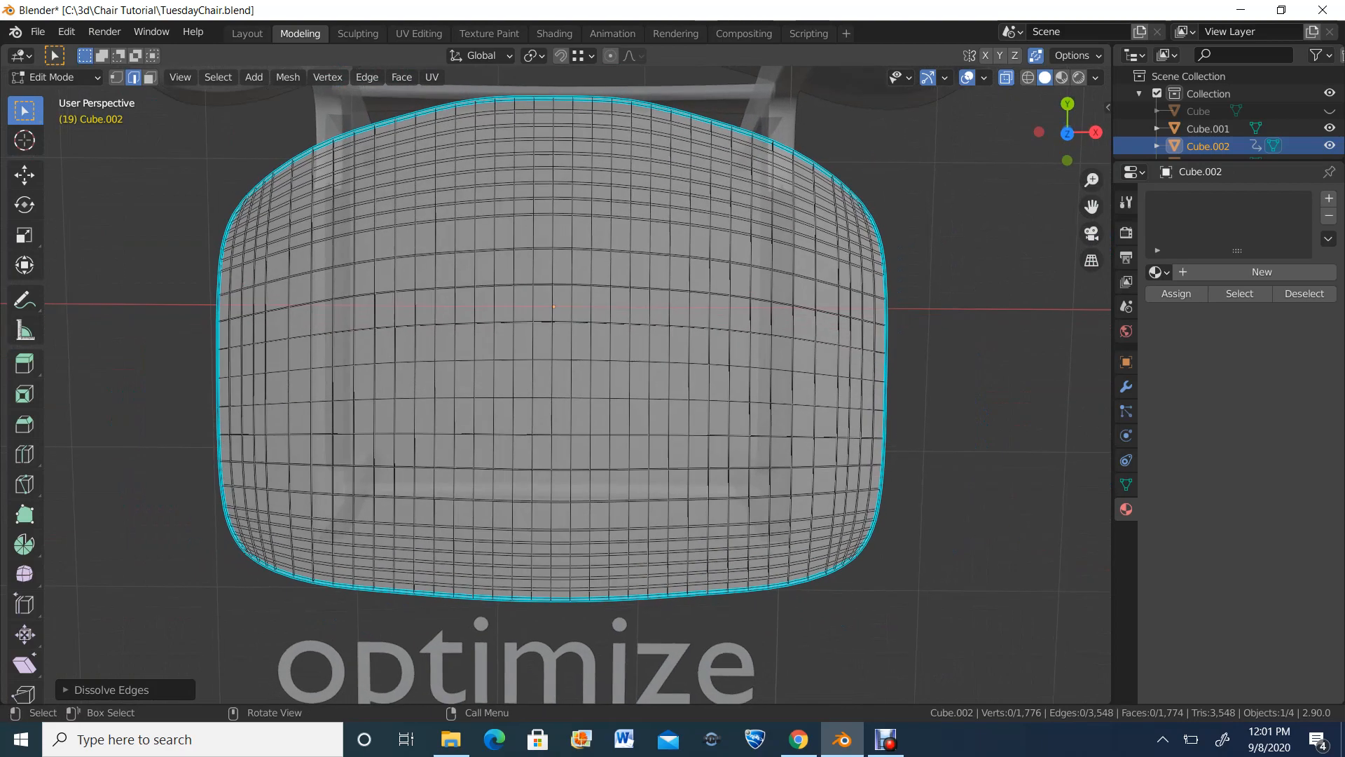
scroll(553, 328, "up", 2)
scroll(553, 328, "up", 1)
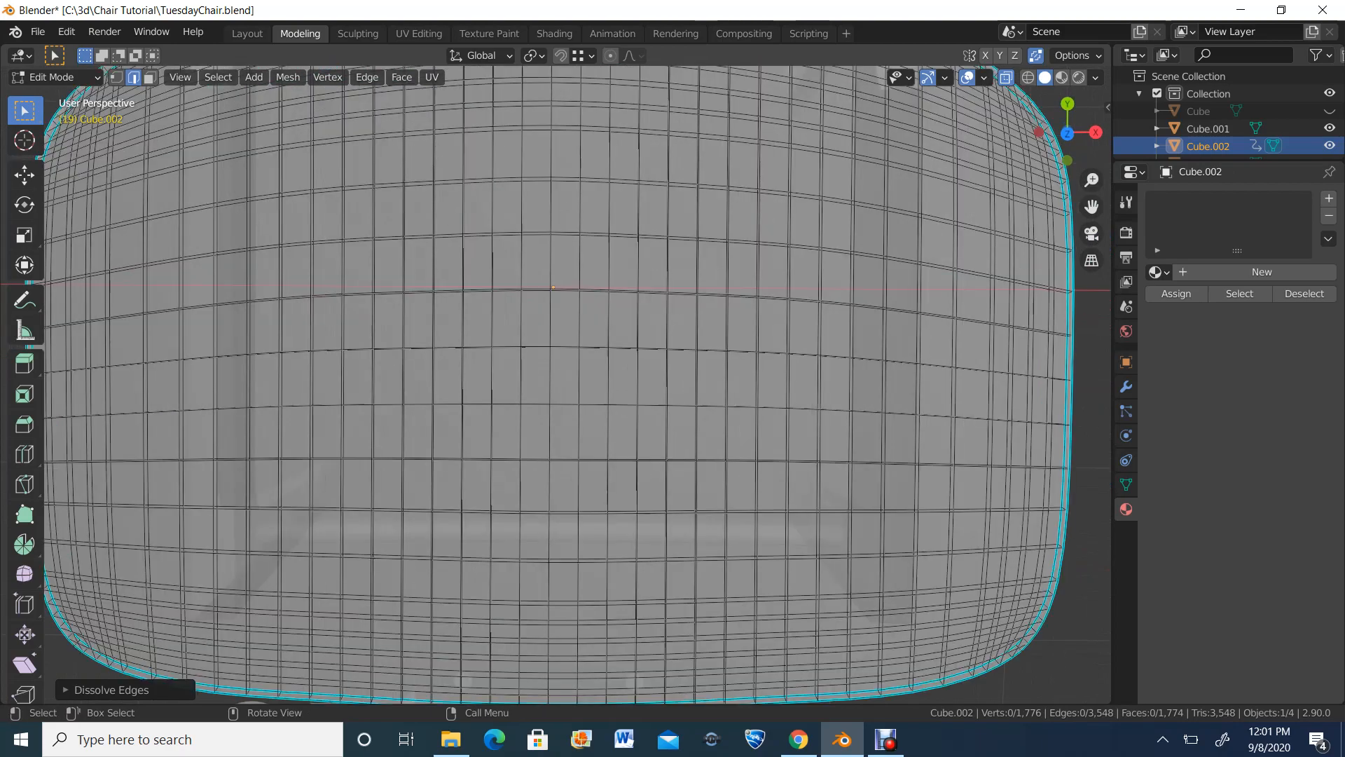
middle_click_drag(554, 327, 756, 280, "shift")
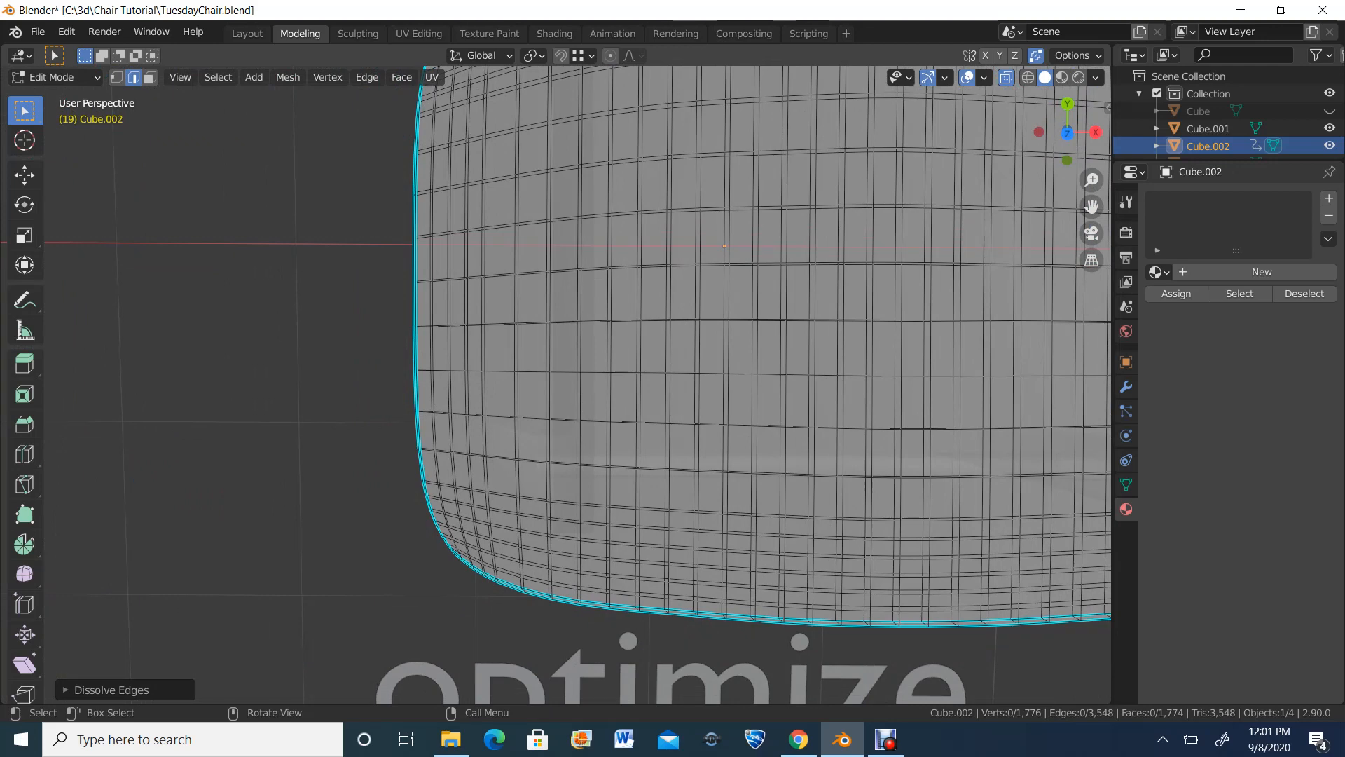
scroll(692, 385, "up", 4)
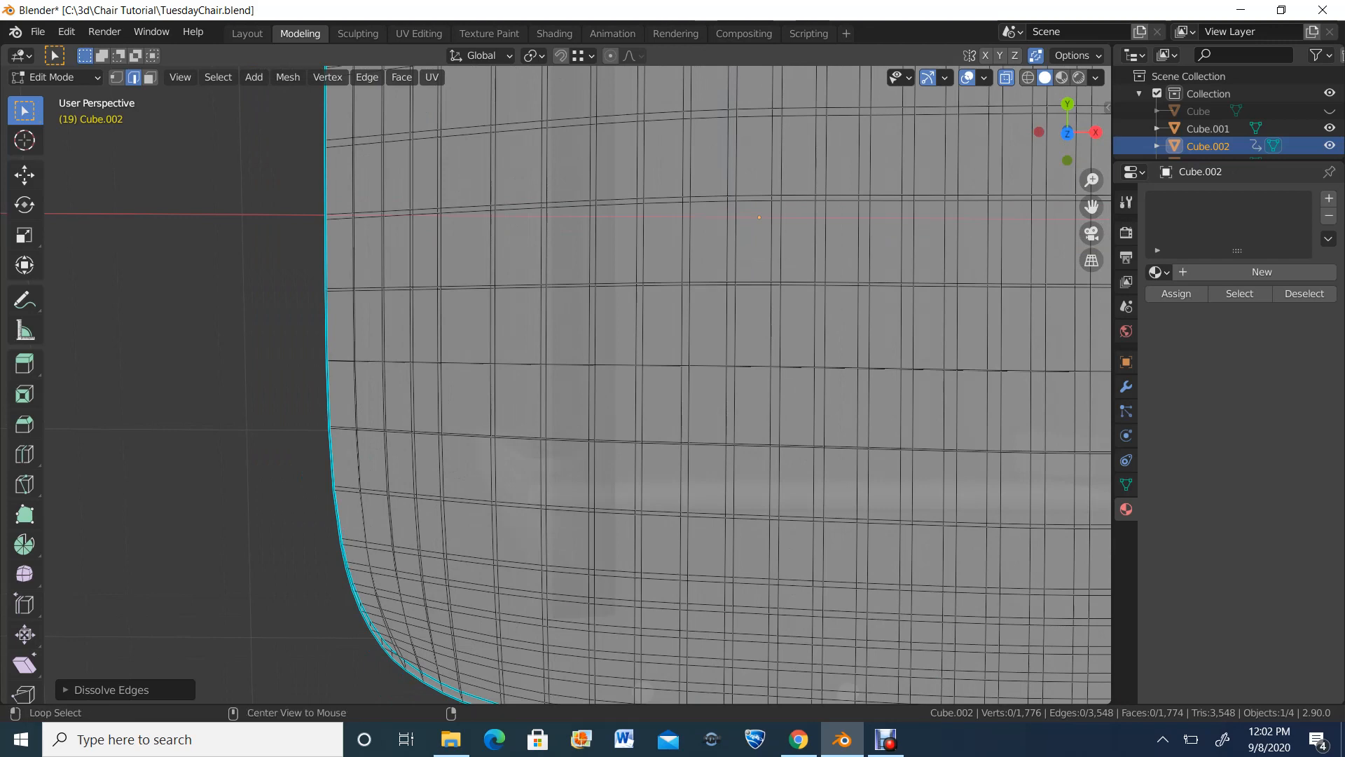
left_click(382, 575, "alt")
middle_click_drag(381, 575, 381, 452, "shift")
scroll(381, 452, "up", 2)
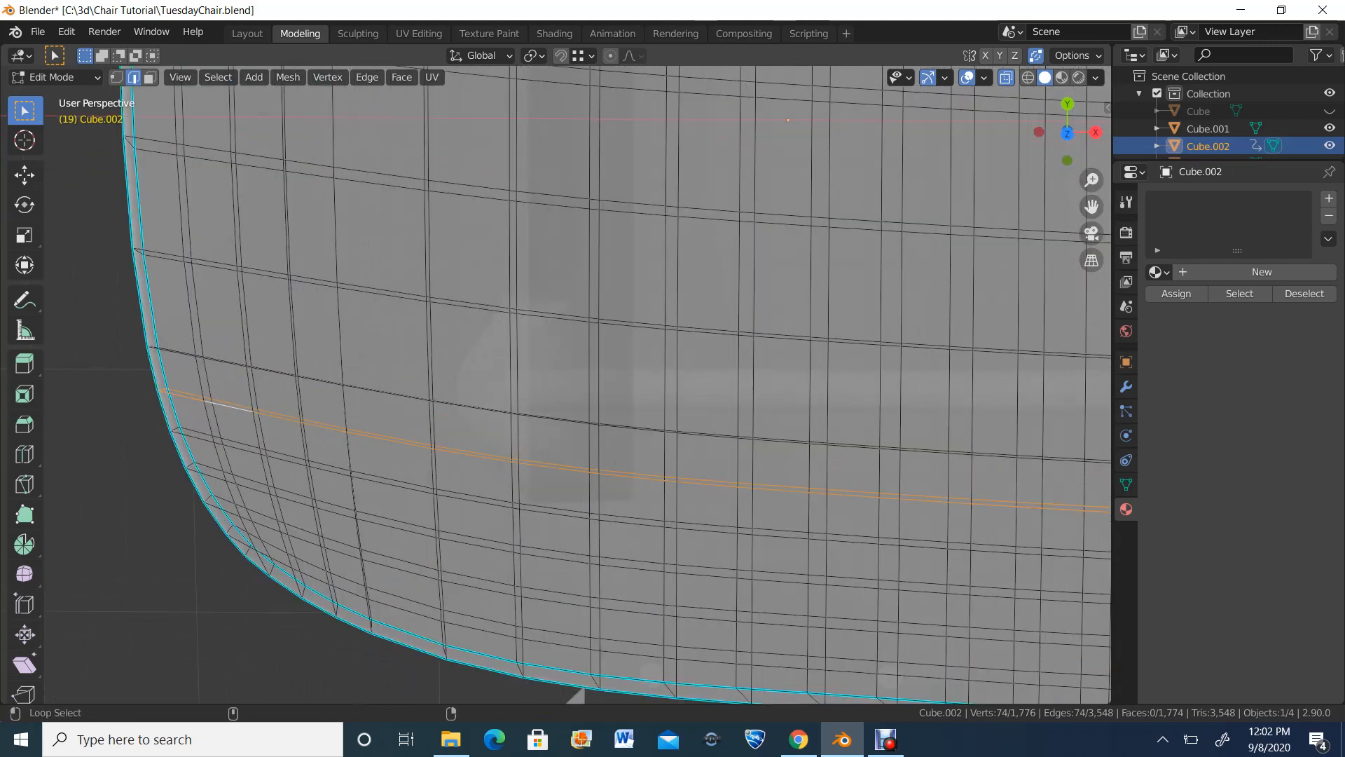
left_click(252, 481, "alt+shift")
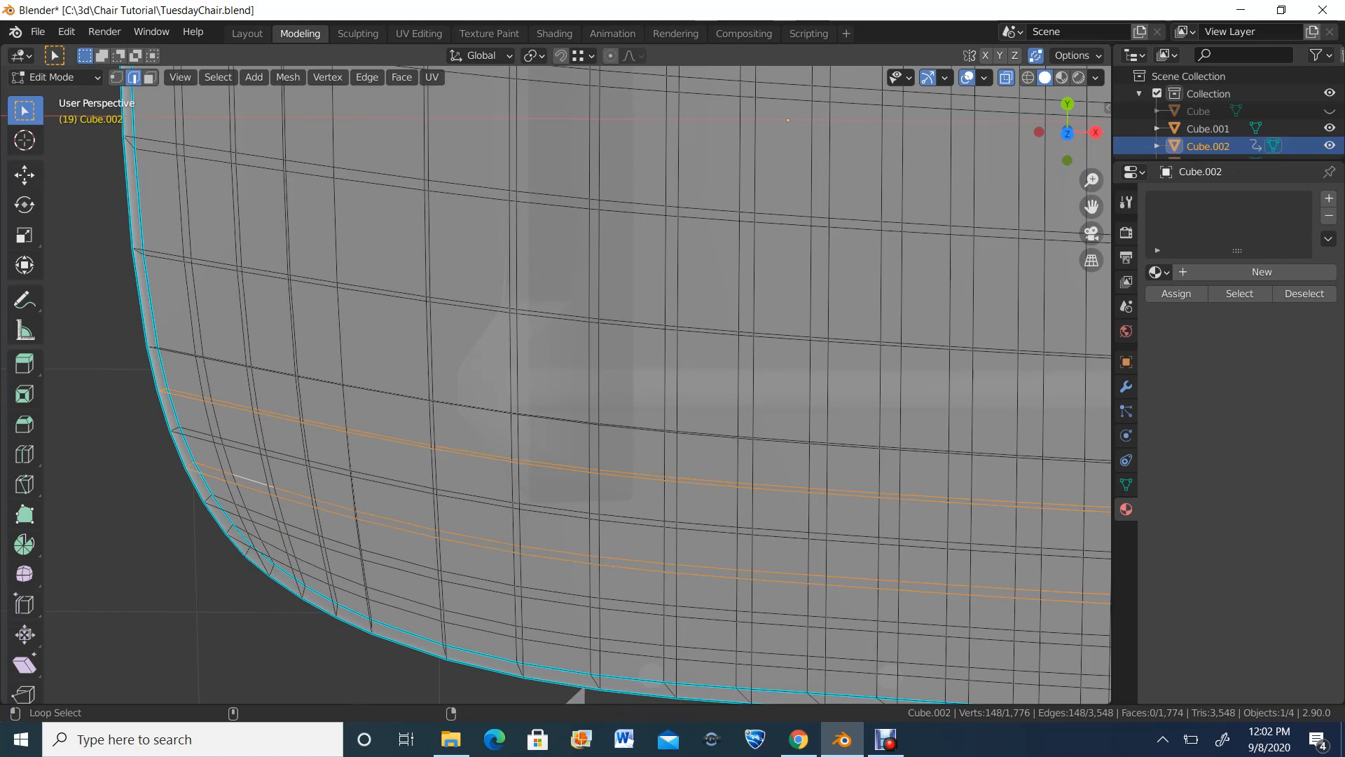
left_click(291, 559, "alt+shift")
scroll(290, 559, "down", 6)
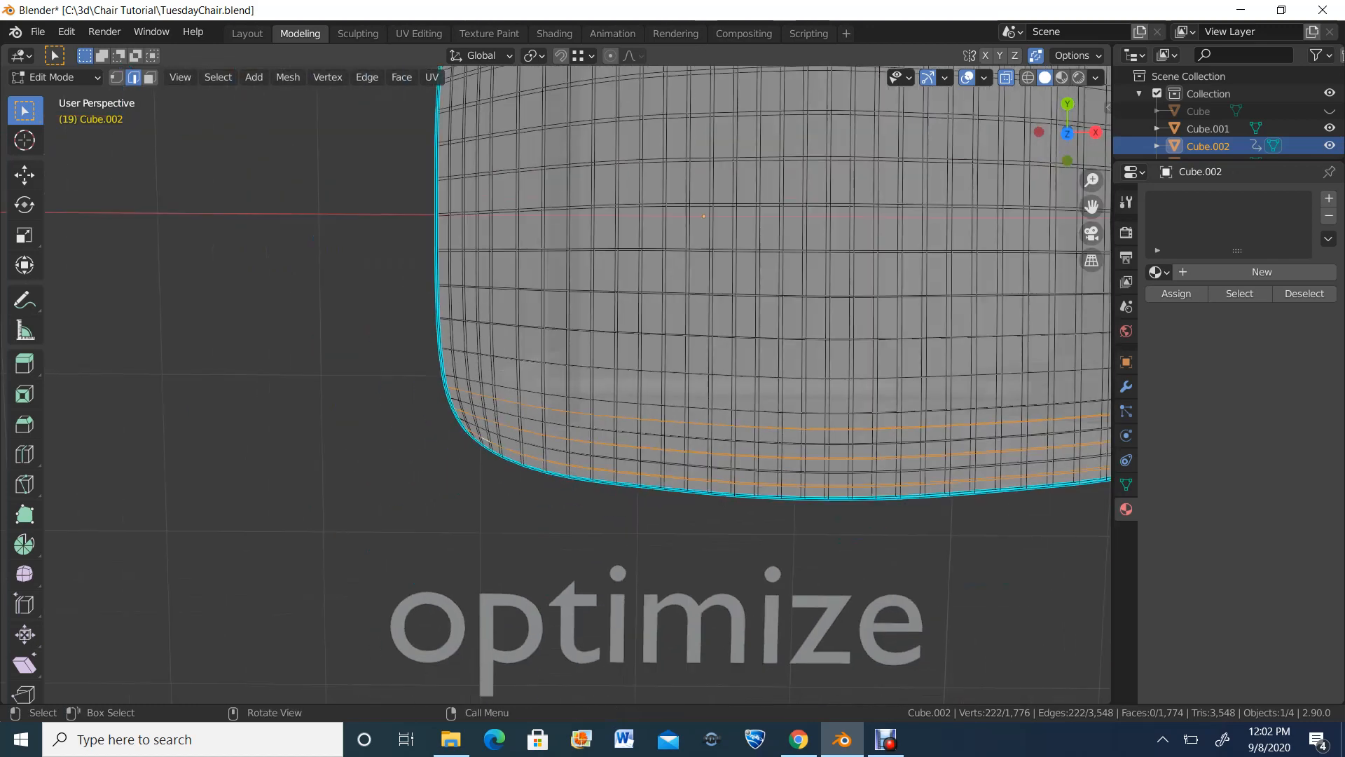
key("x")
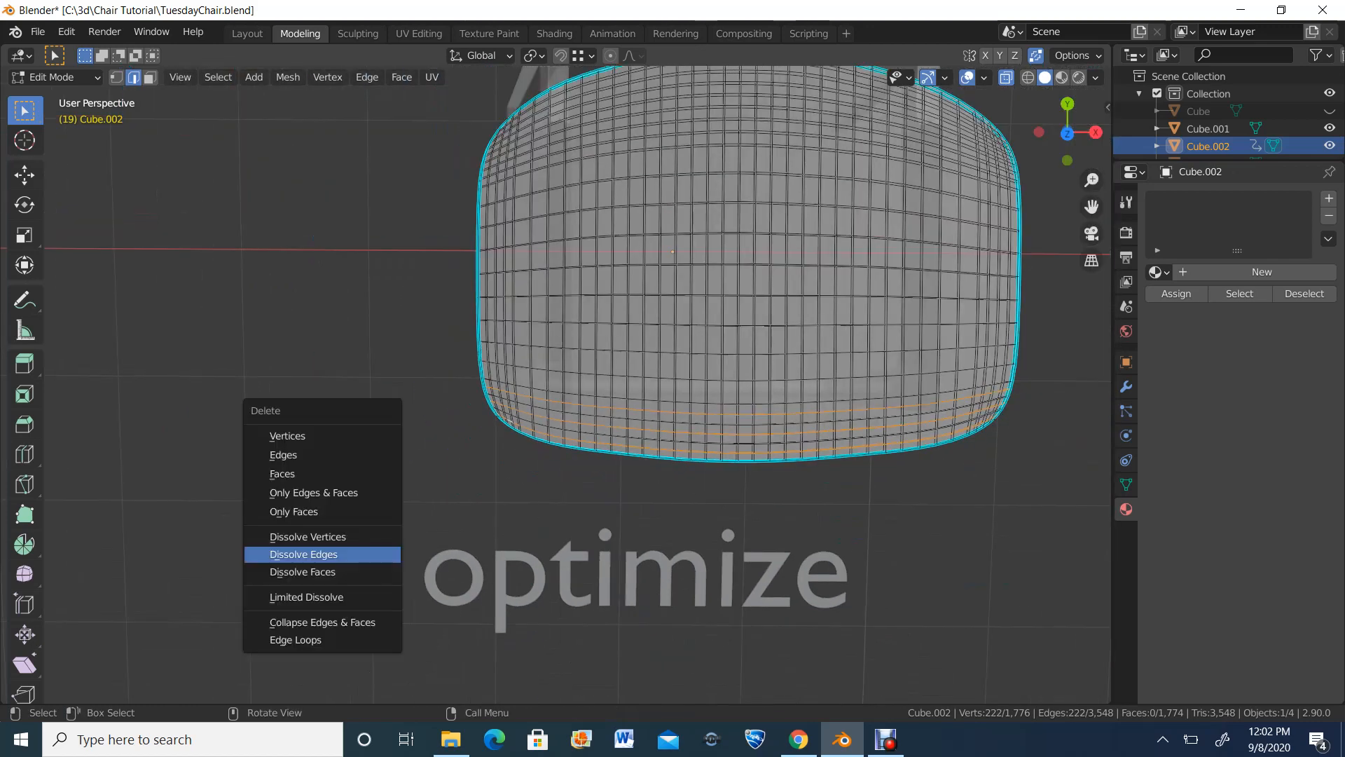
left_click(291, 557)
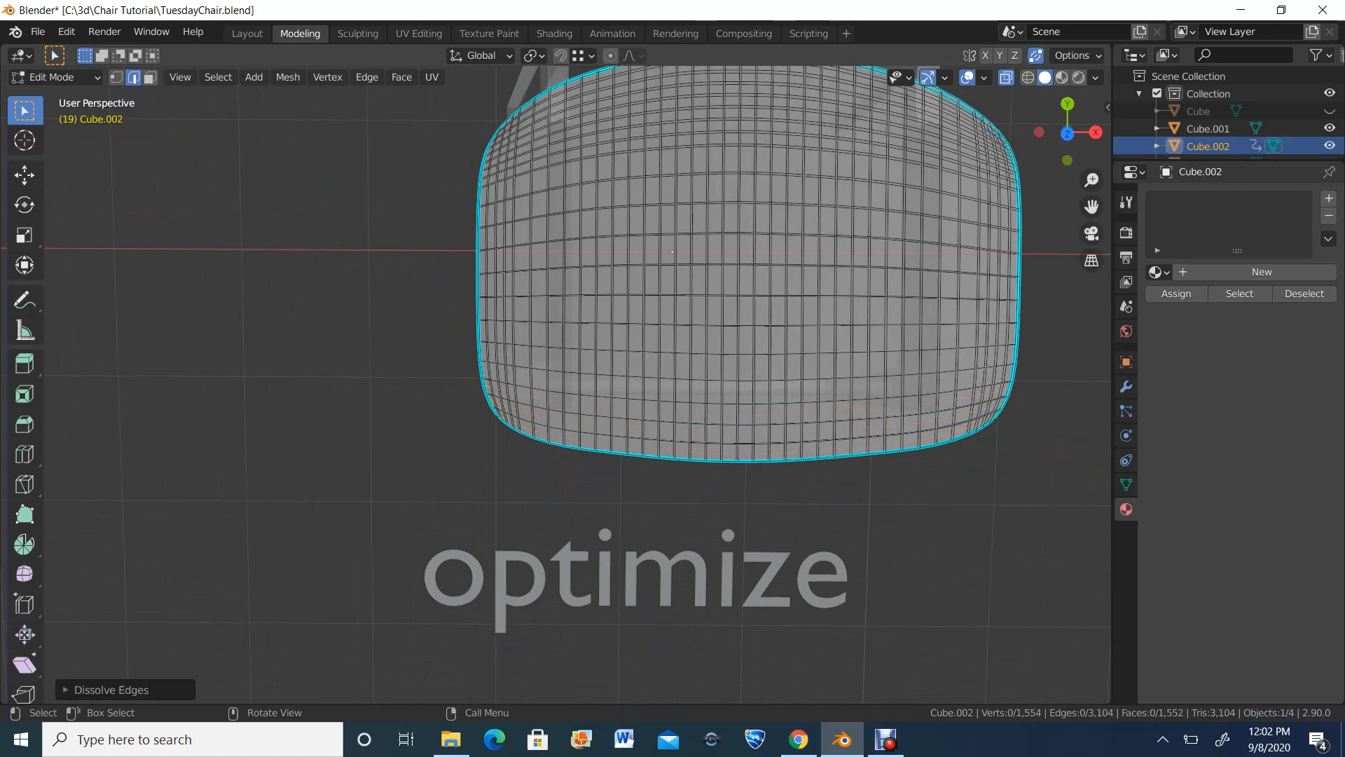
Step: Select four alternate side-to-side edge loops near the seat's back edge and dissolve their edges
middle_click_drag(519, 351, 605, 416, "shift")
scroll(483, 569, "up", 3)
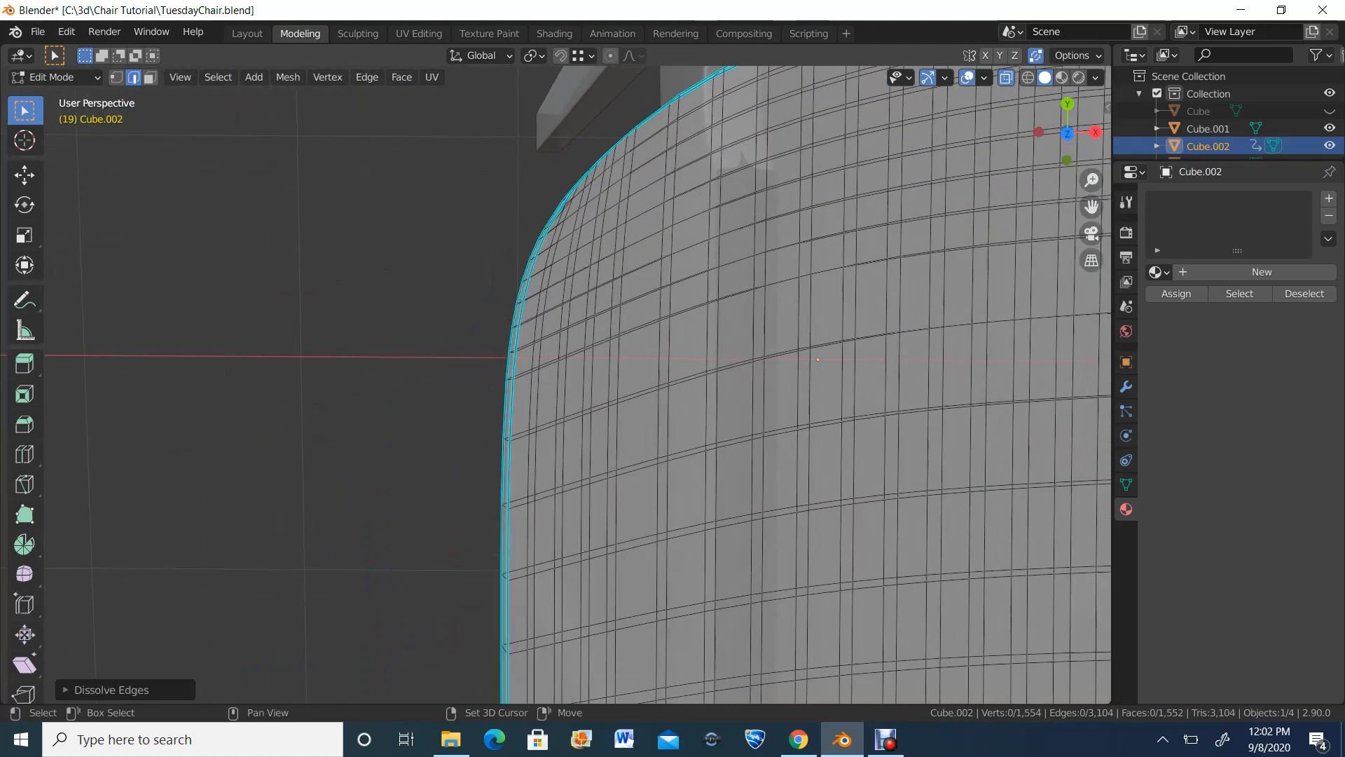
scroll(648, 375, "up", 1)
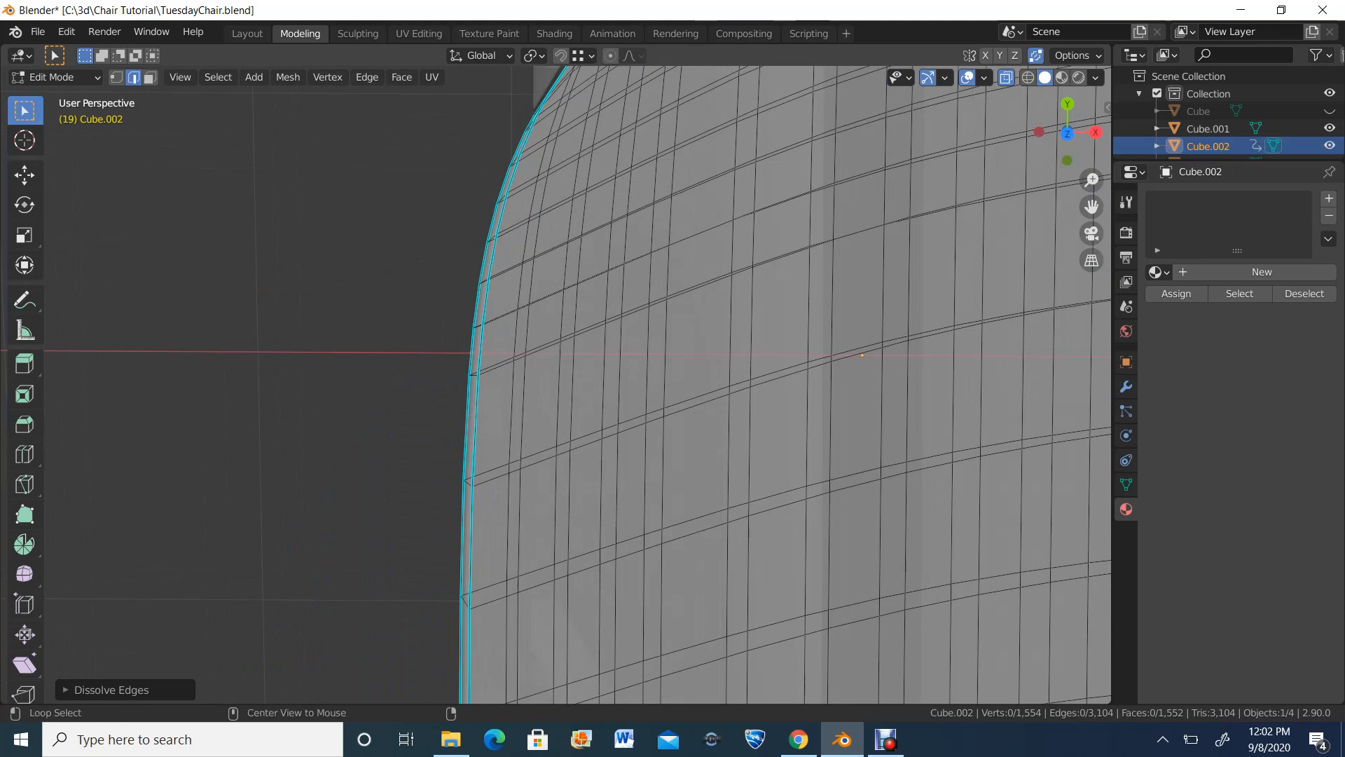
left_click(506, 314, "alt")
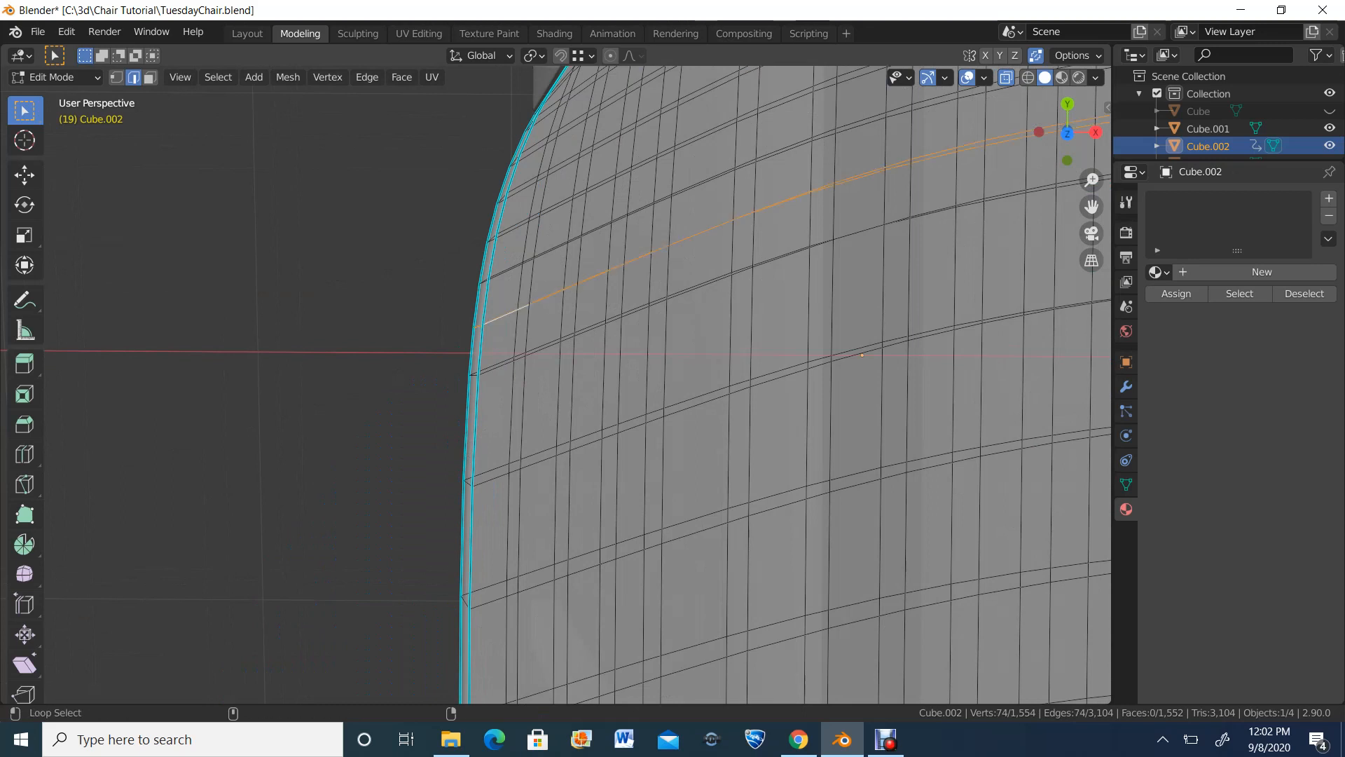
left_click(519, 223, "alt+shift")
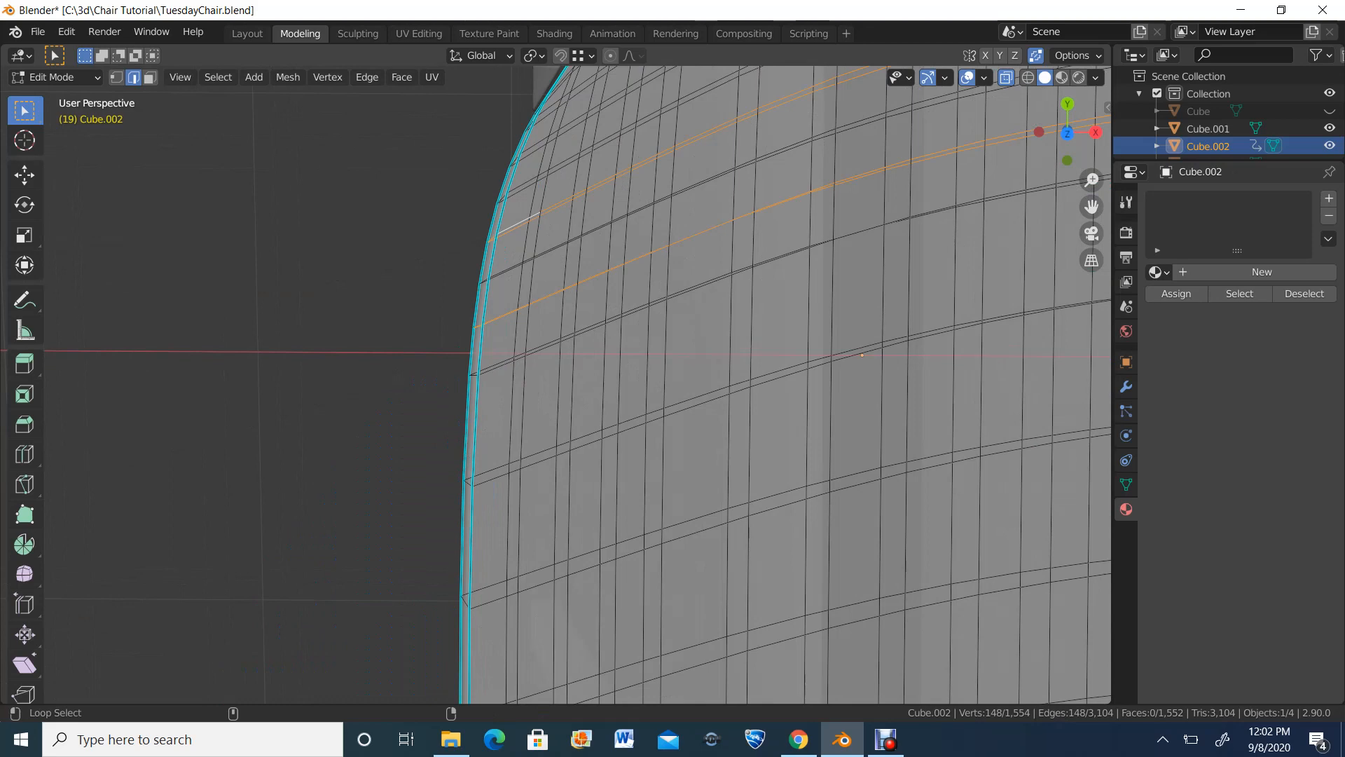
middle_click_drag(532, 210, 491, 315, "shift")
left_click(499, 306, "alt+shift")
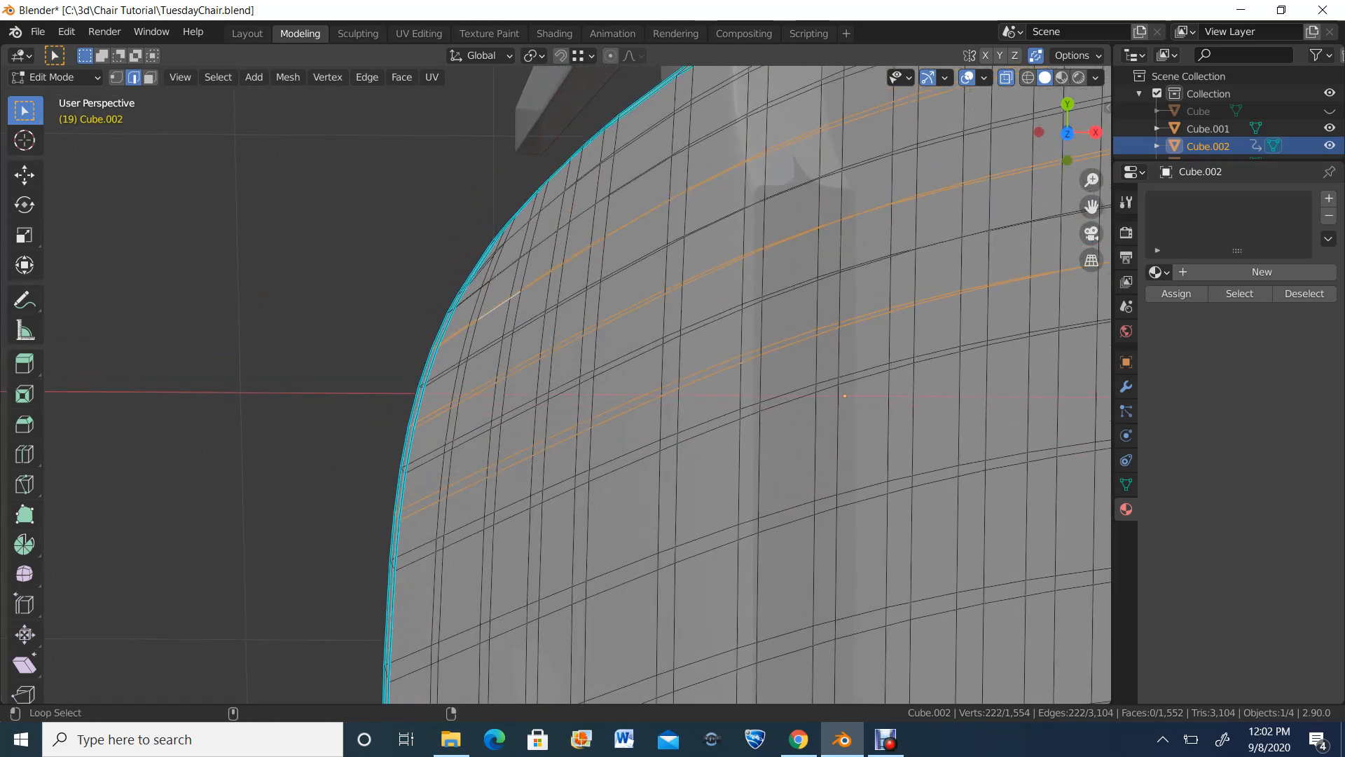
left_click(534, 230, "alt+shift")
scroll(547, 238, "down", 3)
key("x")
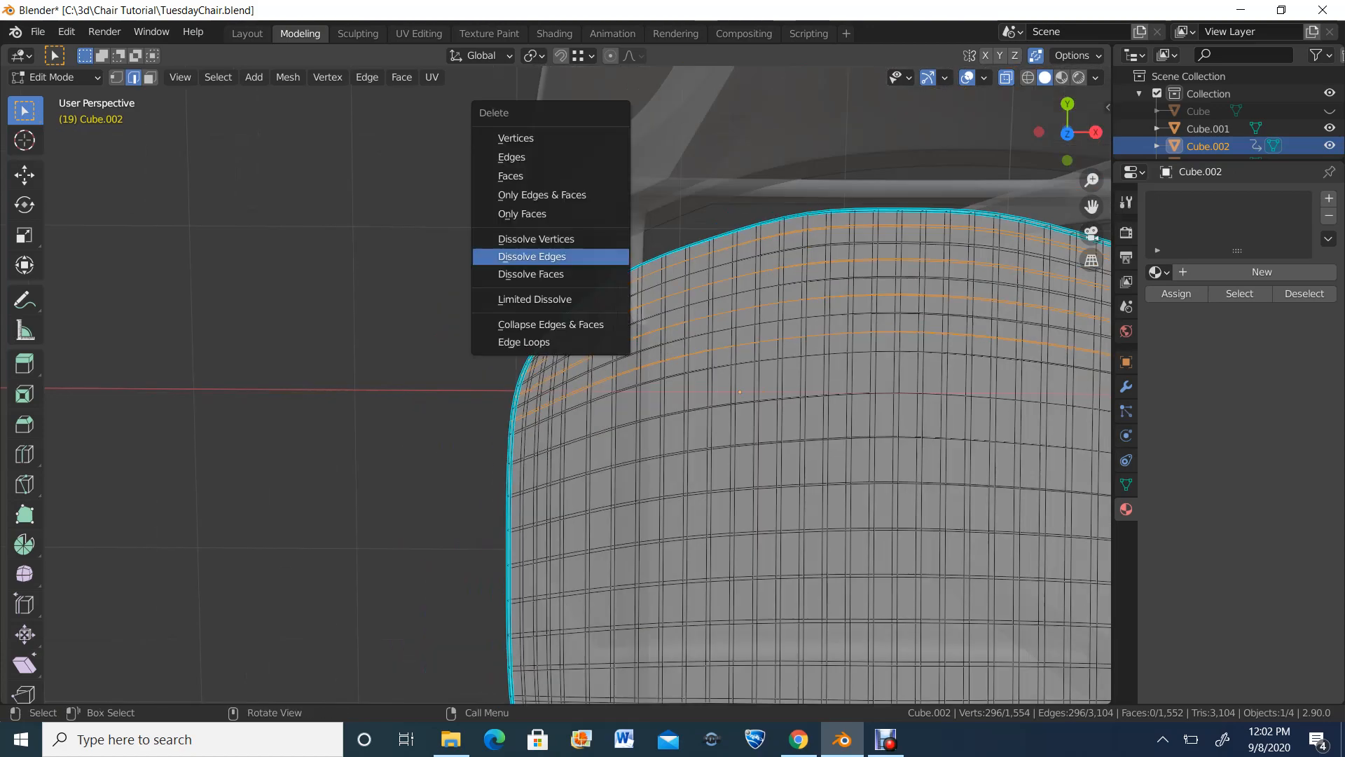
left_click(531, 256)
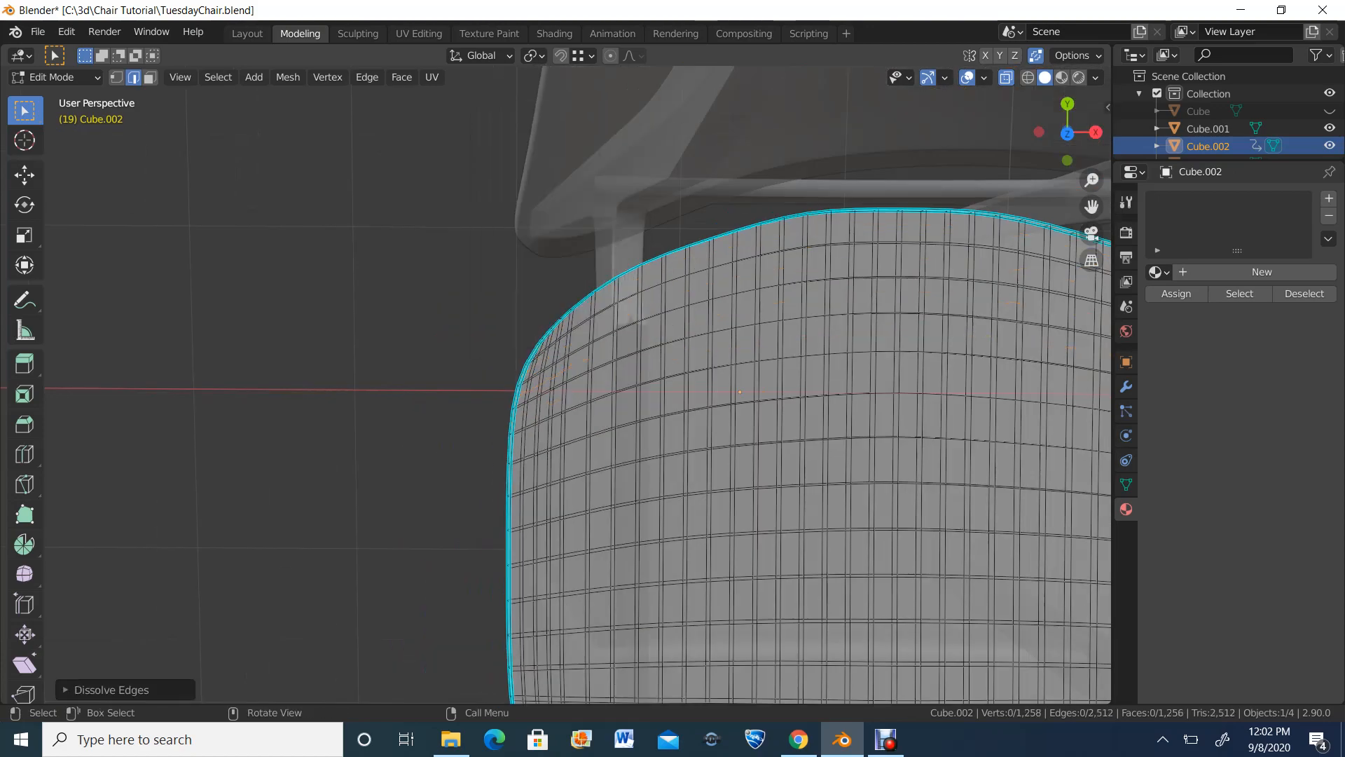
Step: Check the thinned mesh along the seat's front edge and return to the orthographic top view
middle_click_drag(771, 603, 554, 325, "shift")
scroll(553, 365, "down", 3)
scroll(554, 238, "up", 4)
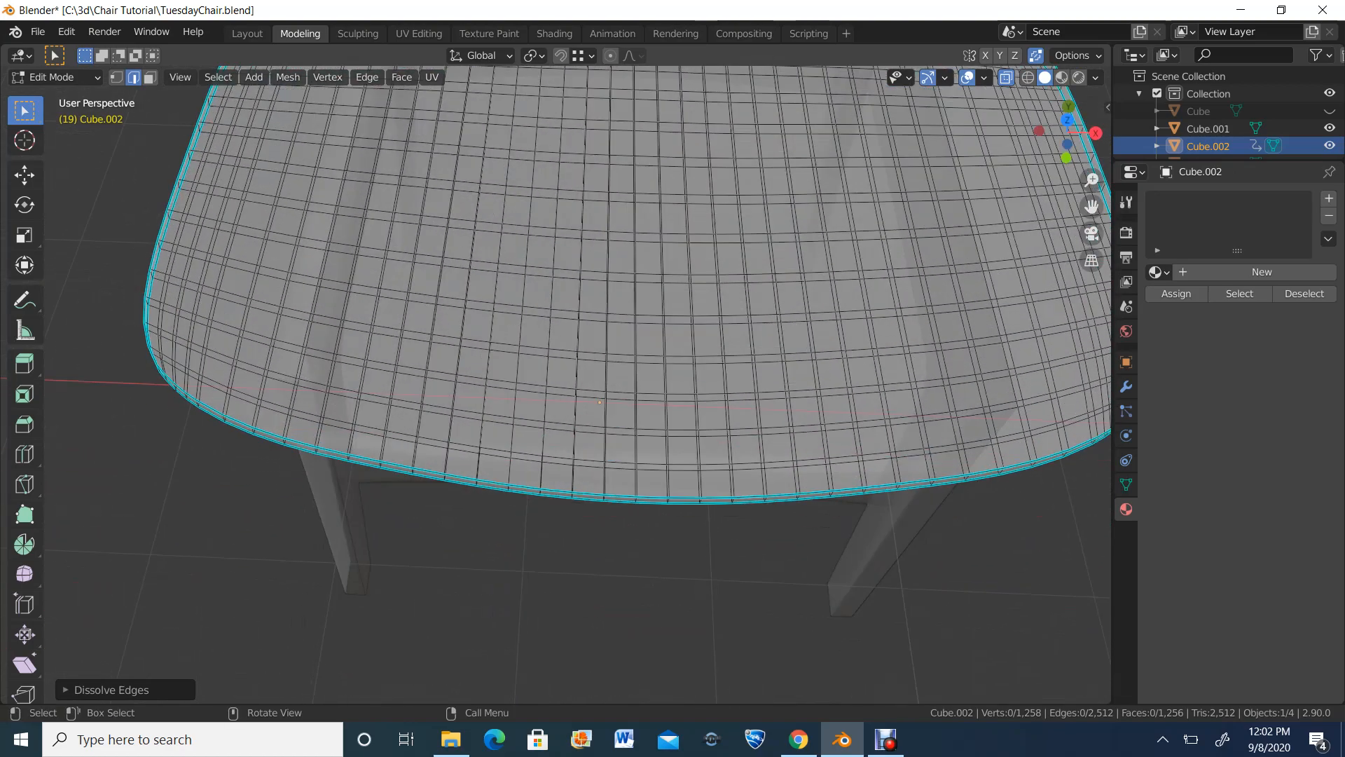
left_click(1067, 120)
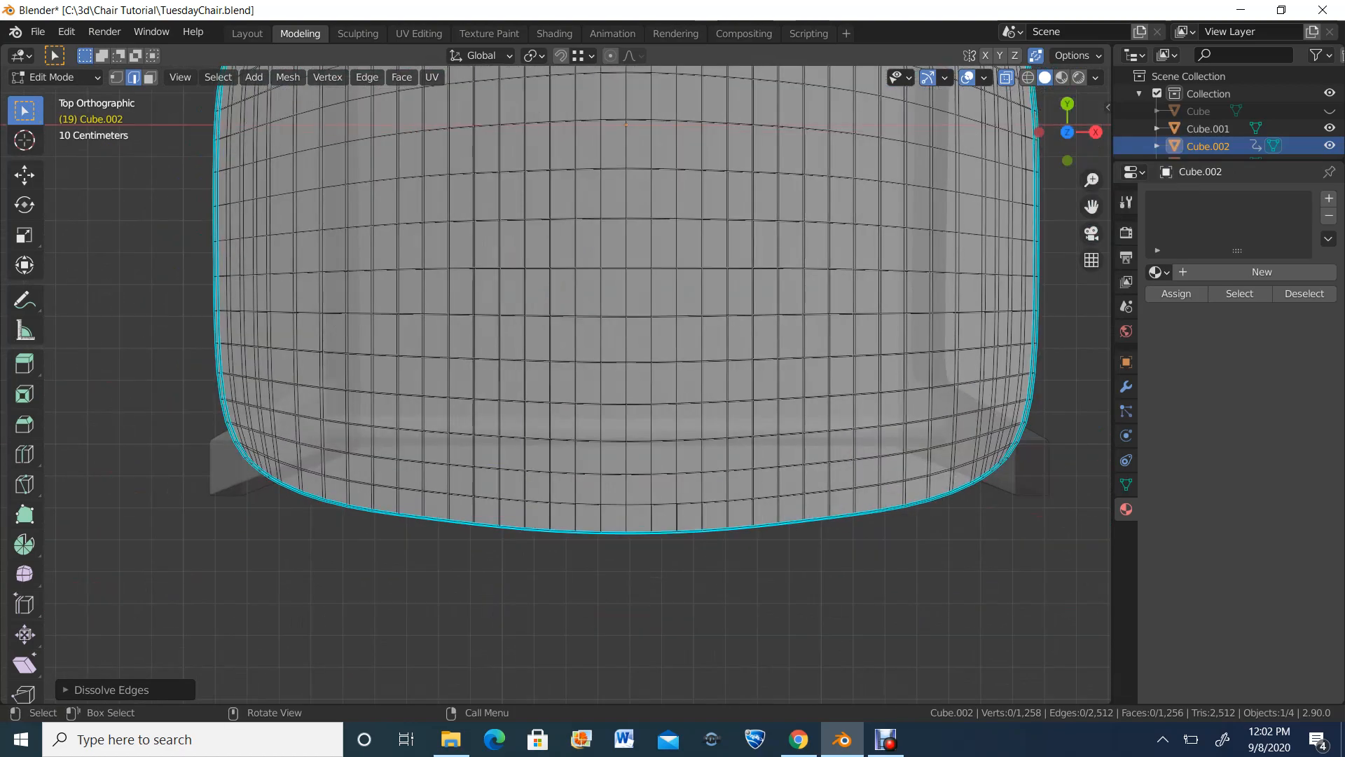
Step: Select alternate front-to-back edge loops from the seat's center across its left half, plus one extra adjacent loop near the left side
scroll(581, 365, "down", 3)
scroll(582, 365, "up", 1)
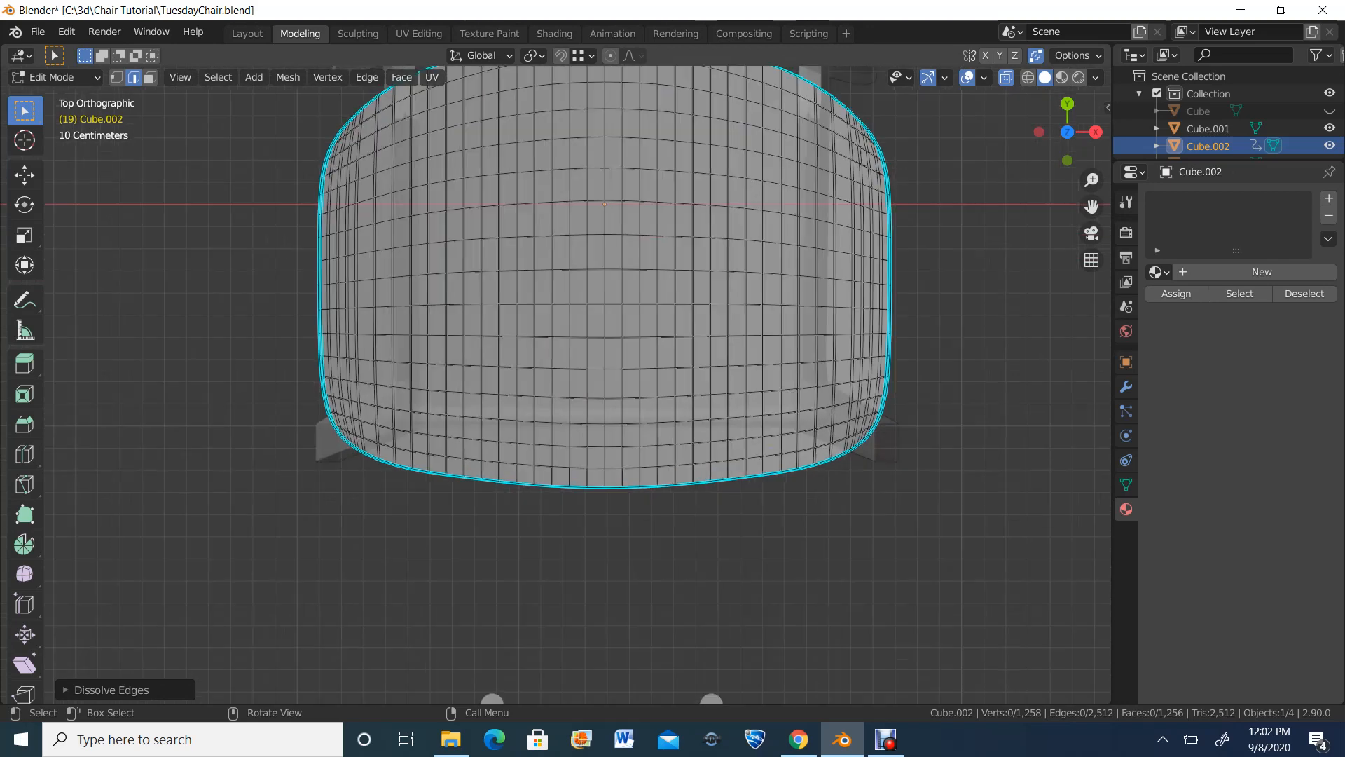
middle_click_drag(581, 337, 593, 449, "shift")
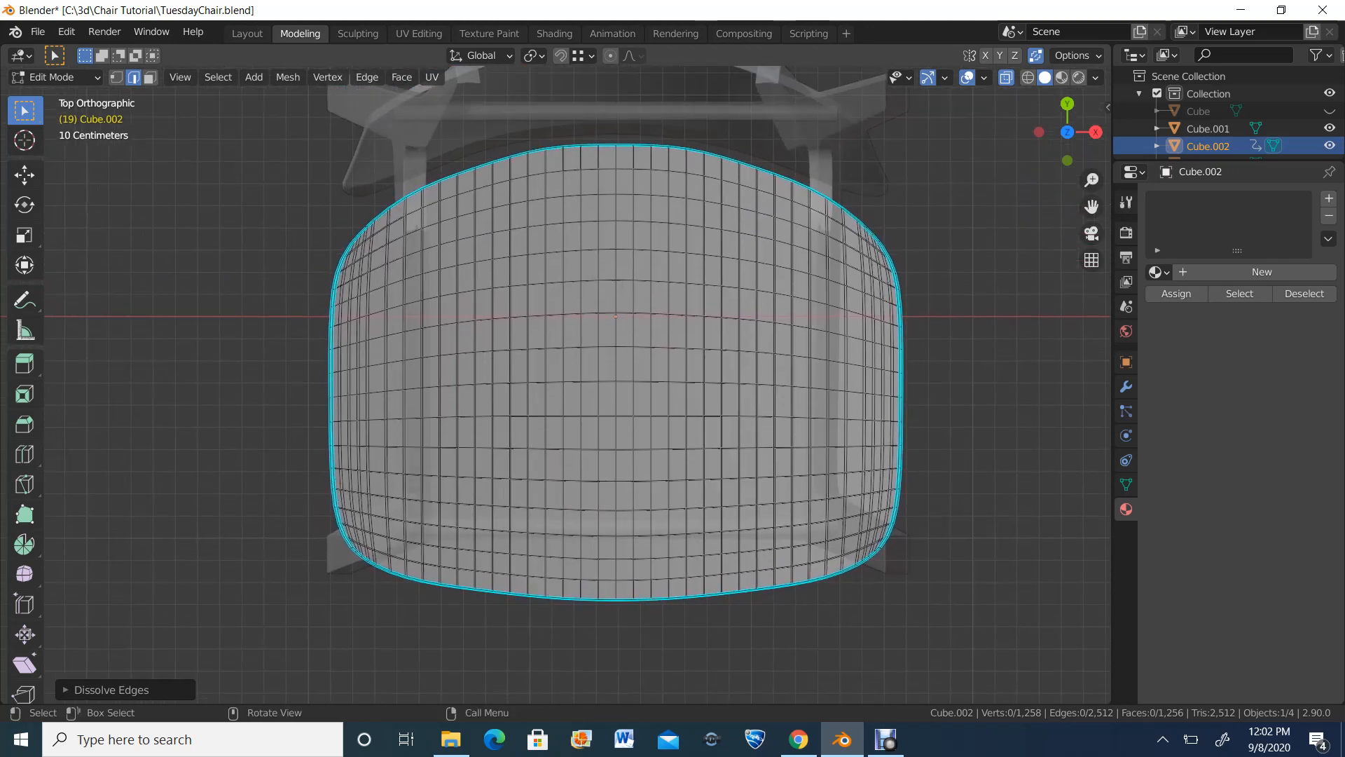
left_click(599, 433, "alt")
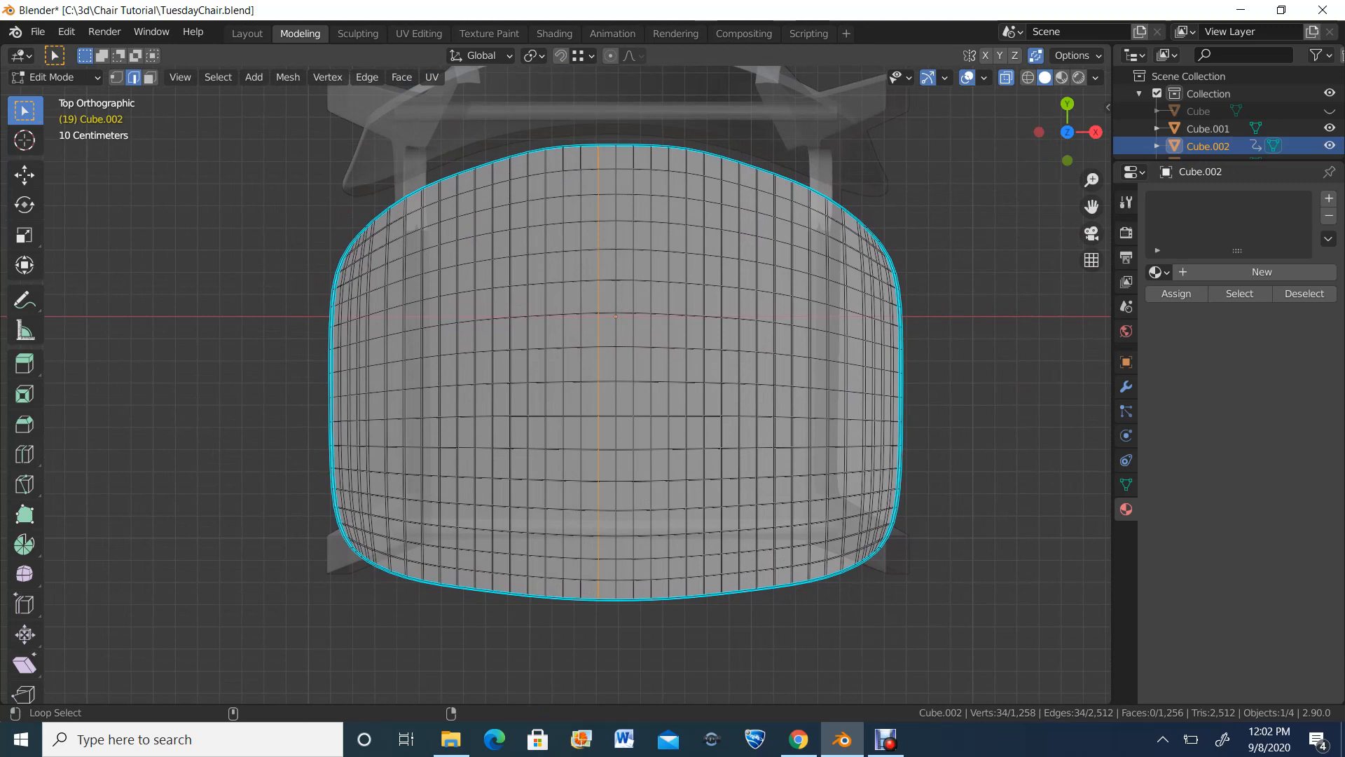
left_click(634, 432, "alt+shift")
left_click(563, 210, "alt+shift")
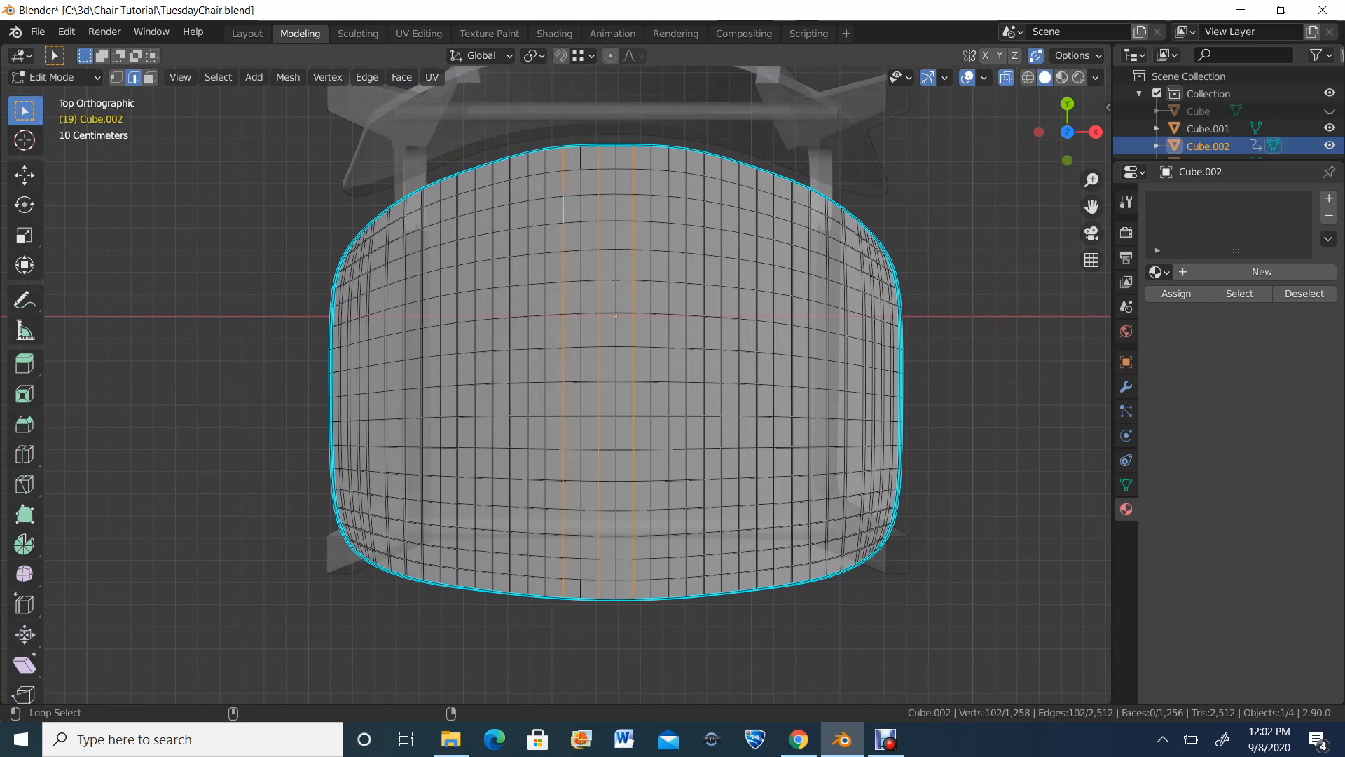
left_click(528, 210, "alt+shift")
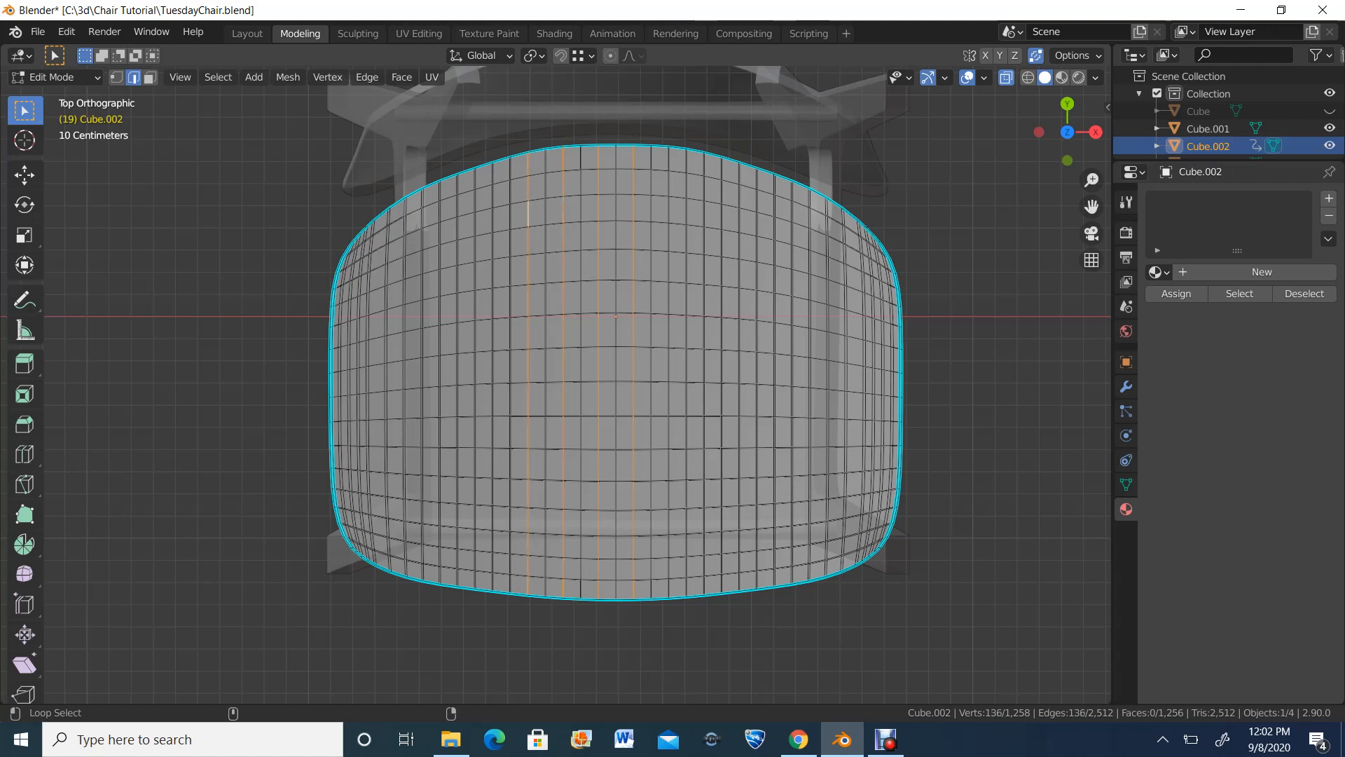
left_click(493, 217, "alt+shift")
left_click(457, 225, "alt+shift")
left_click(439, 233, "alt+shift")
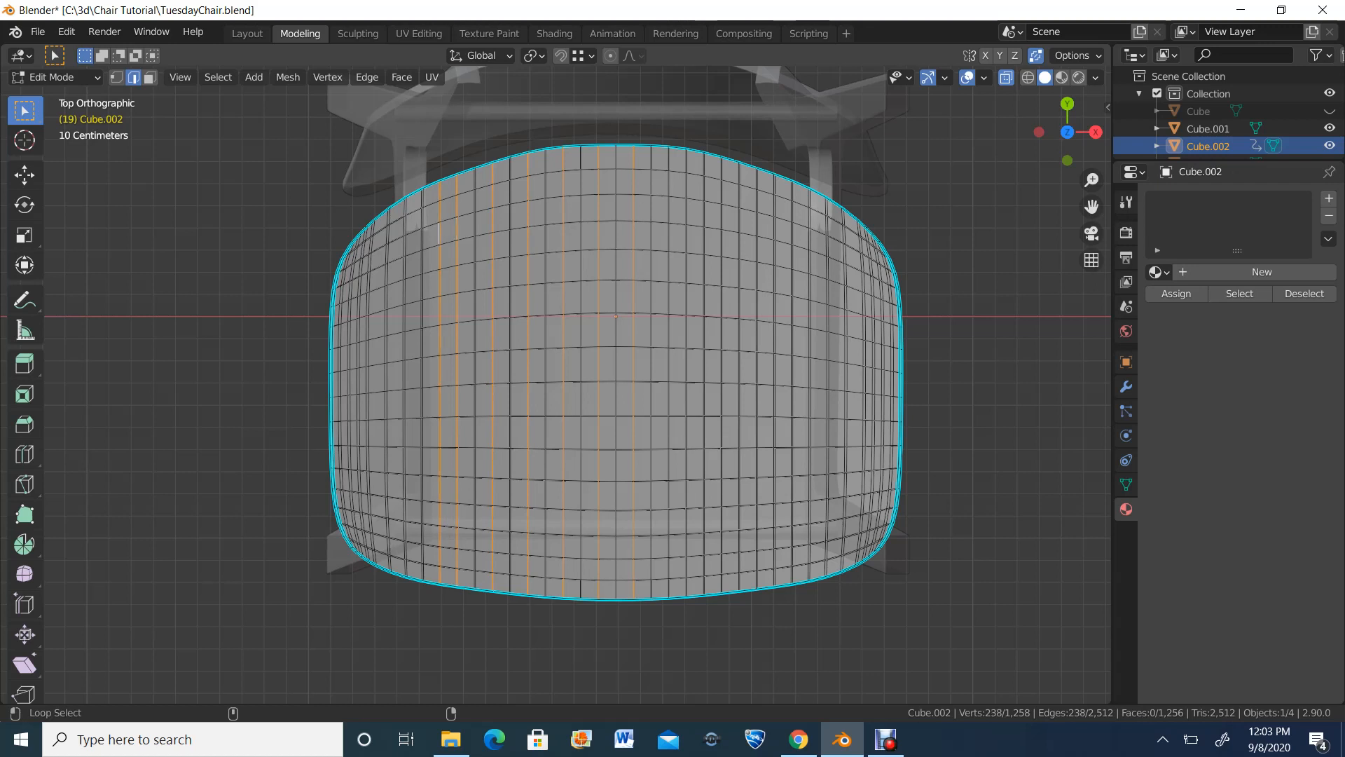
left_click(422, 236, "alt+shift")
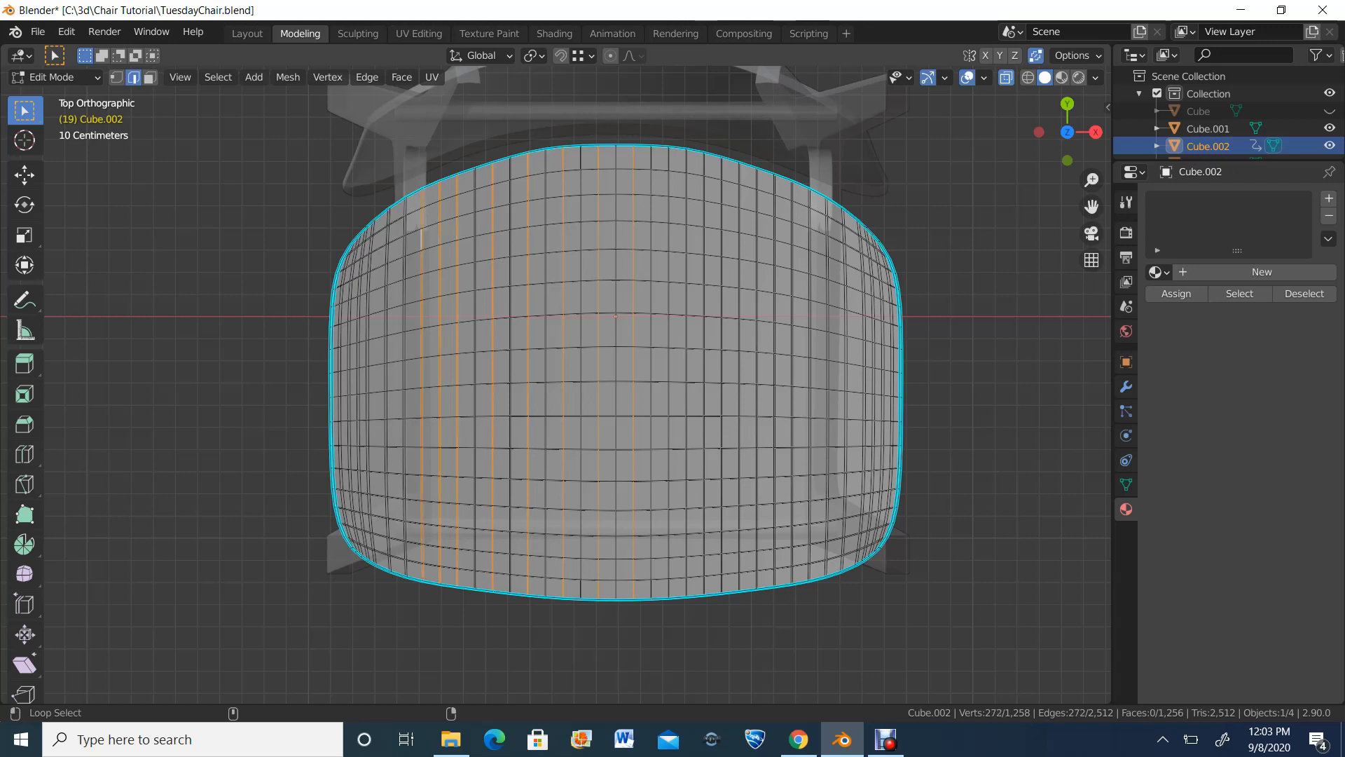
Step: Add five alternate front-to-back edge loops across the seat's right half to the selection
left_click(668, 158, "alt+shift")
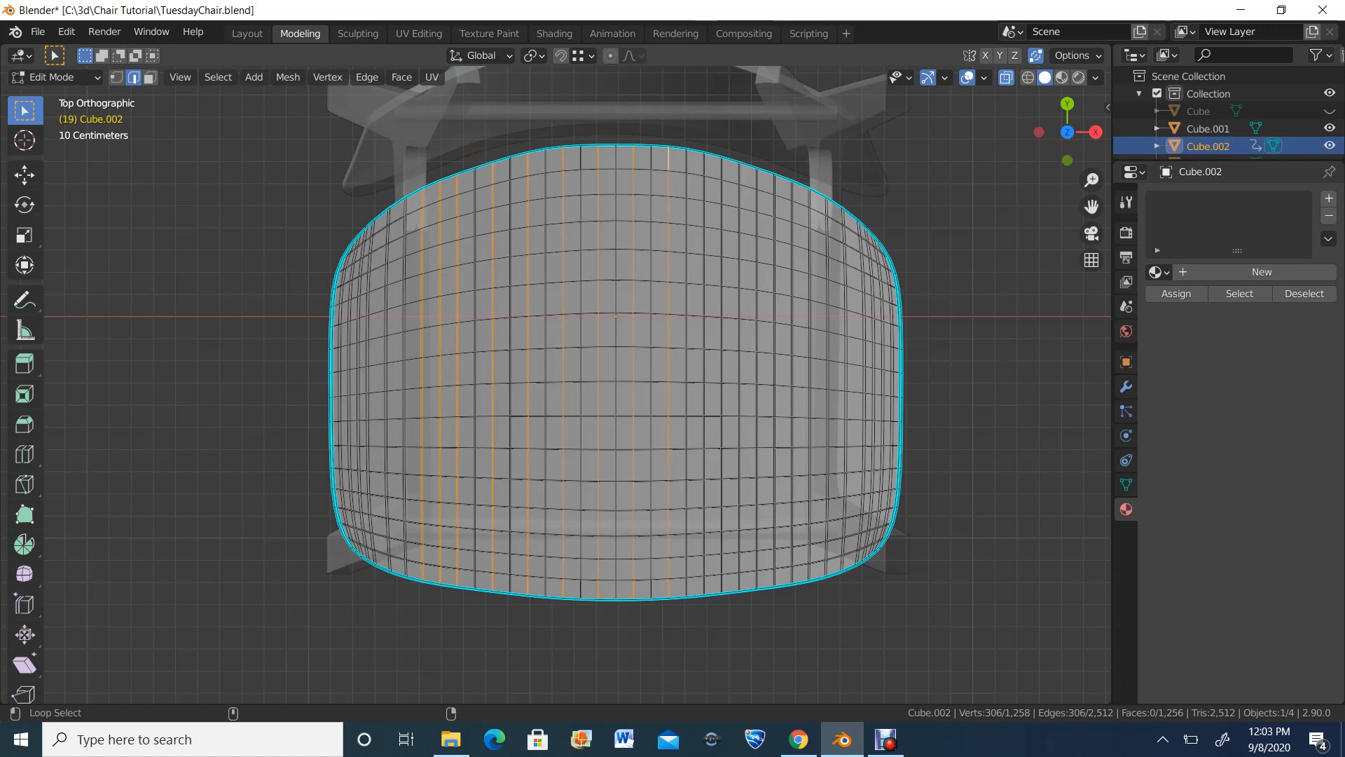
left_click(704, 161, "alt+shift")
left_click(740, 172, "alt+shift")
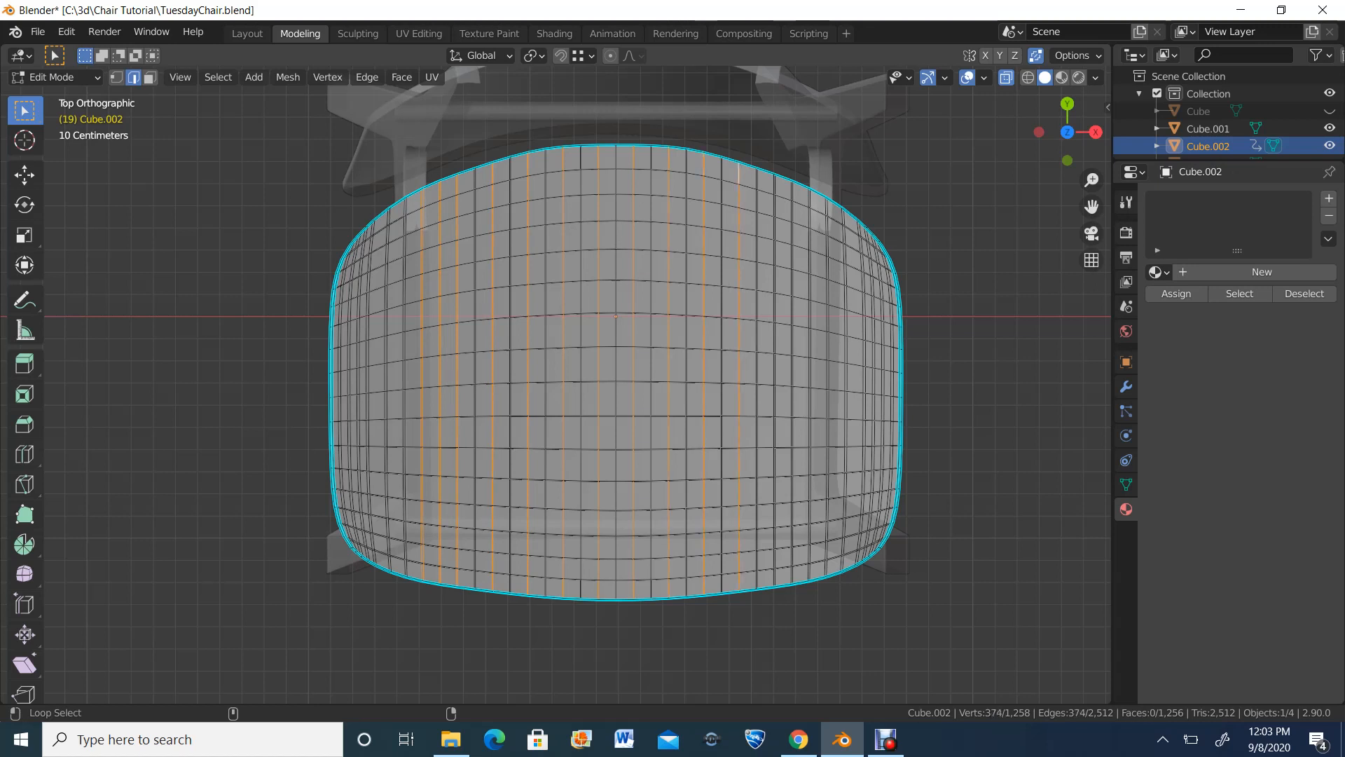
left_click(774, 177, "alt+shift")
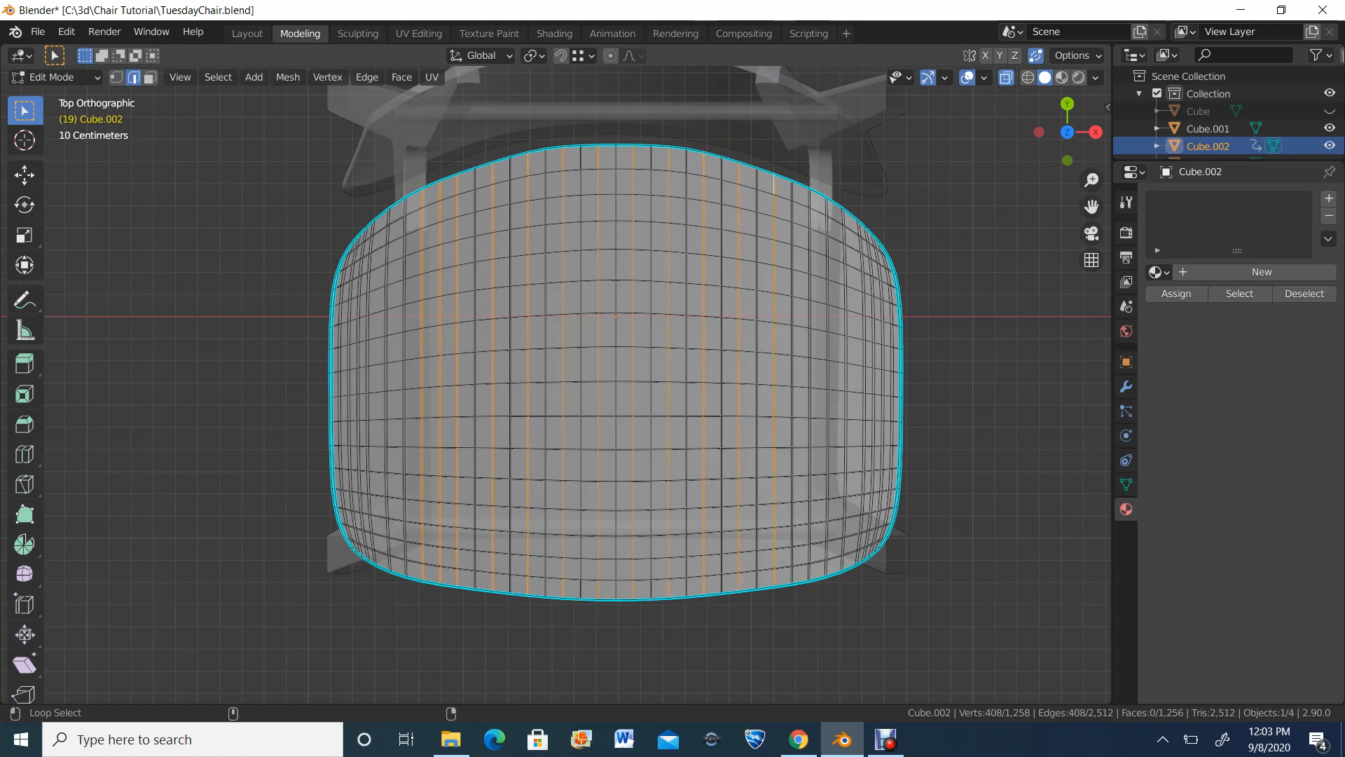
left_click(809, 195, "alt+shift")
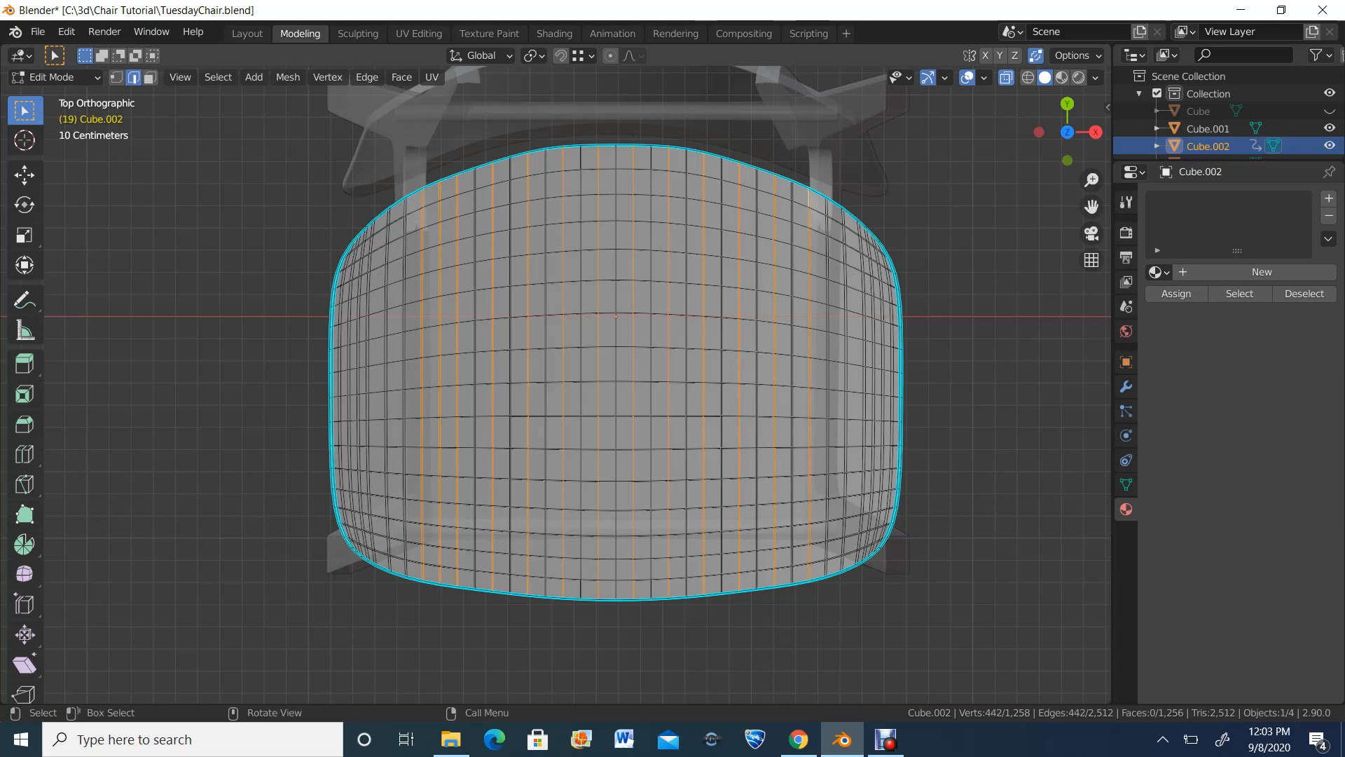
Step: Try dissolving the edges of all selected front-to-back loops, and undo the dissolve
key("x")
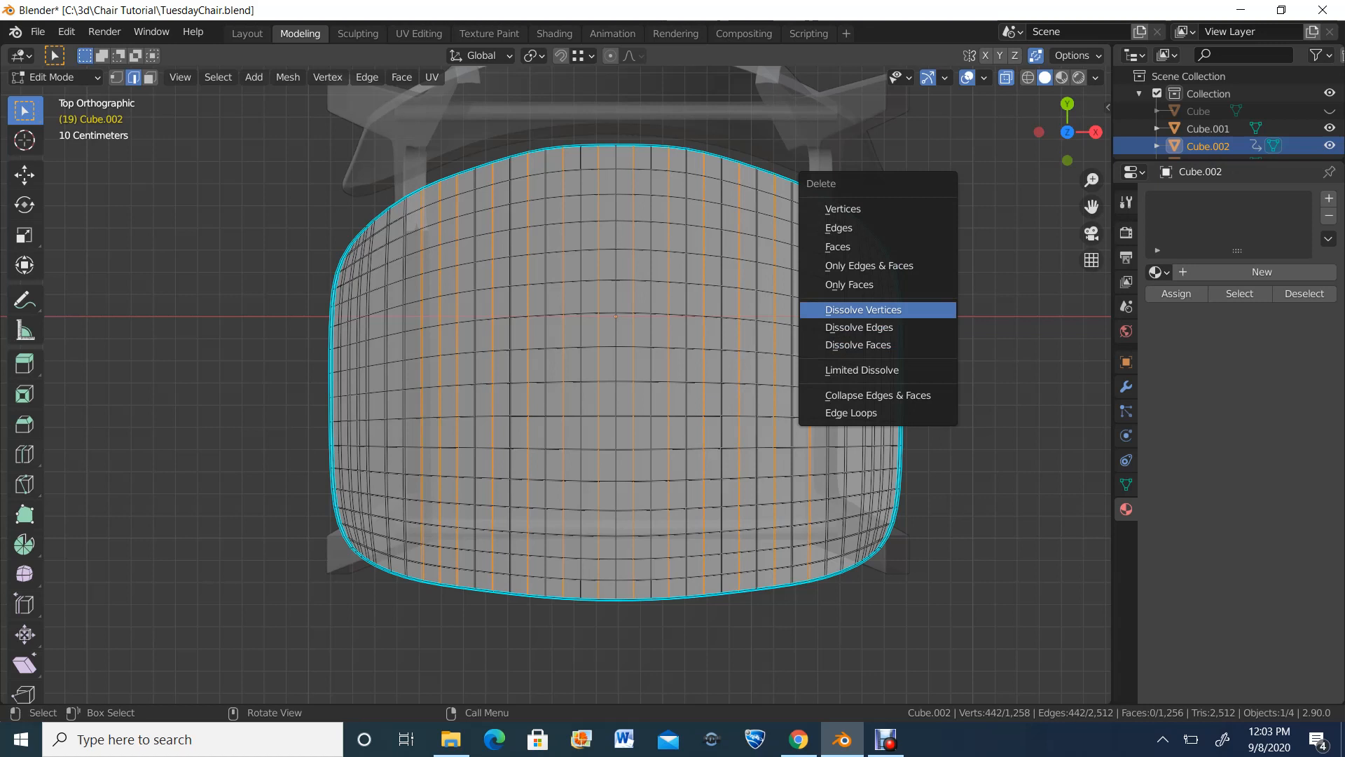
key("Down")
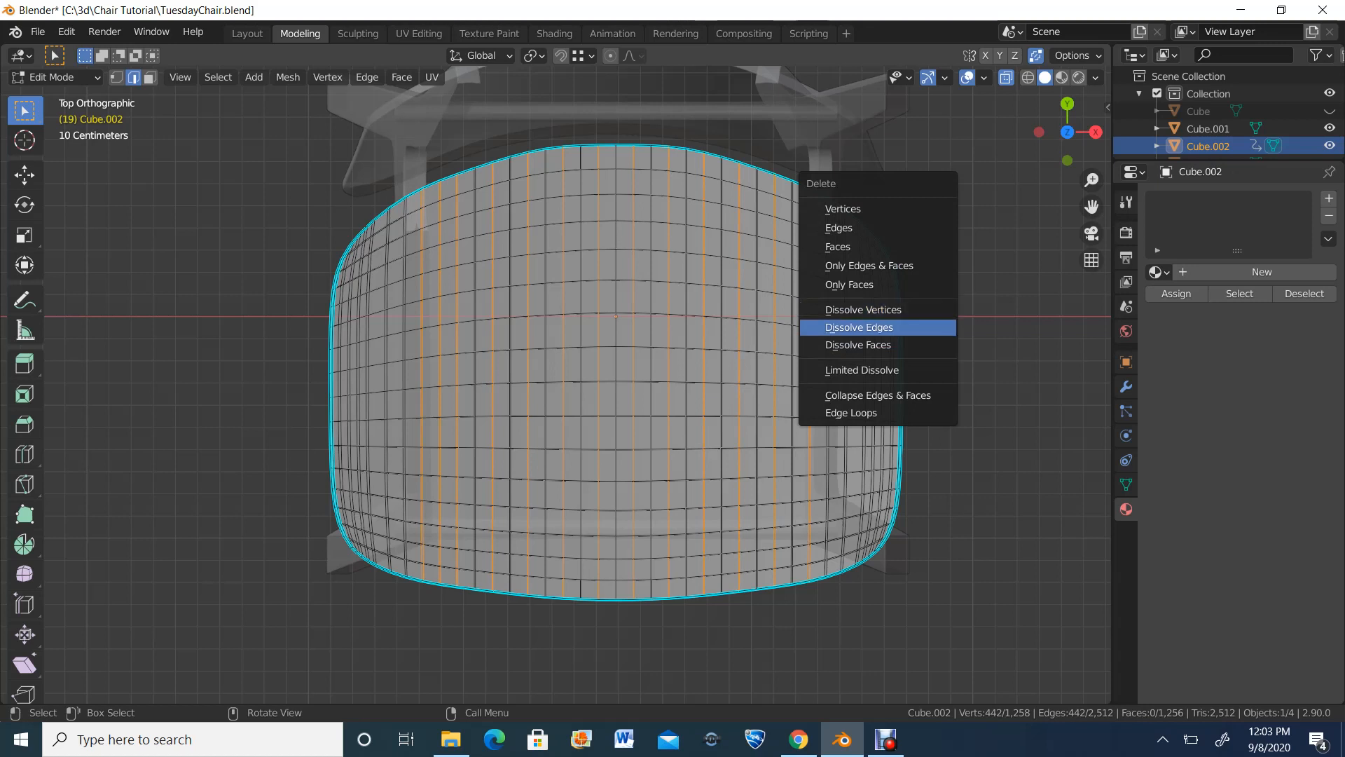
key("Return")
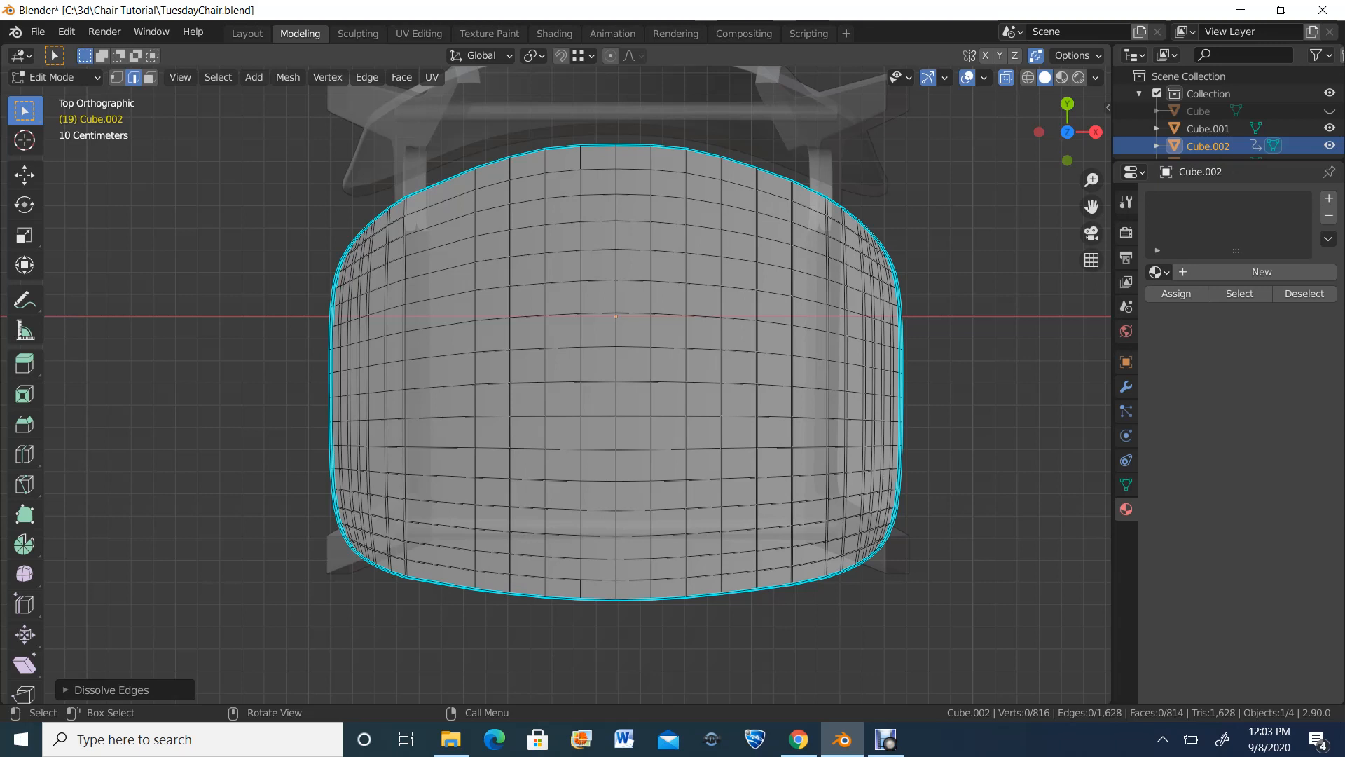
key("ctrl+z")
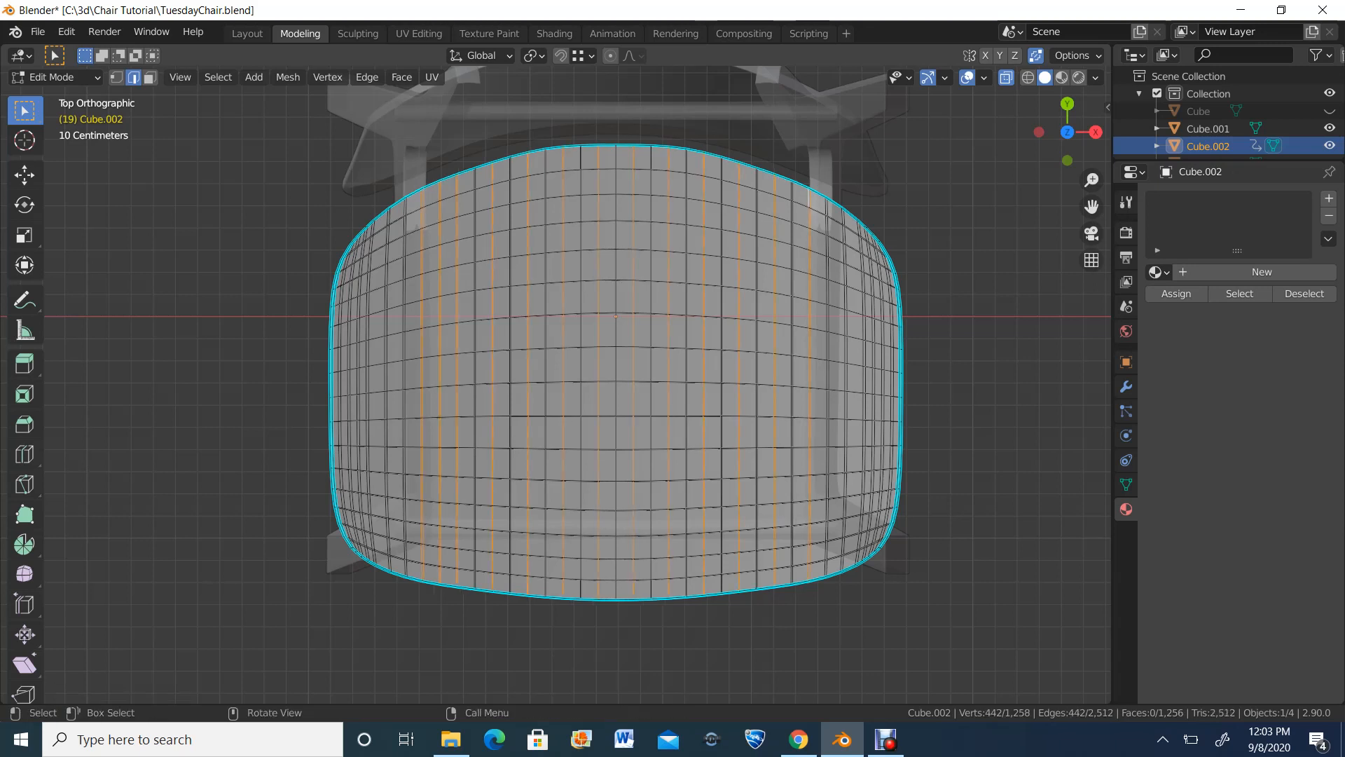
Step: Deselect the extra adjacent front-to-back loop on the seat's left half and dissolve the edges of the remaining selected loops
key("alt")
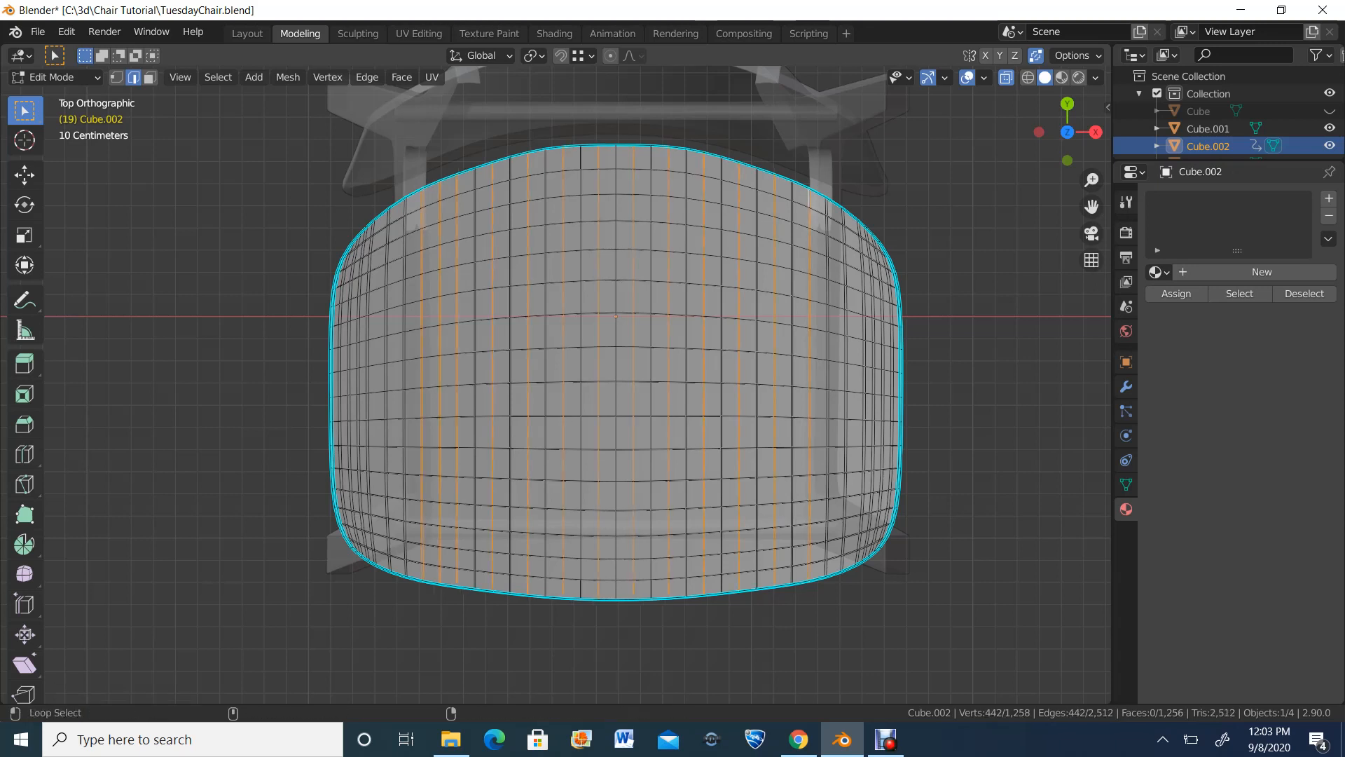
left_click(439, 379, "alt+shift")
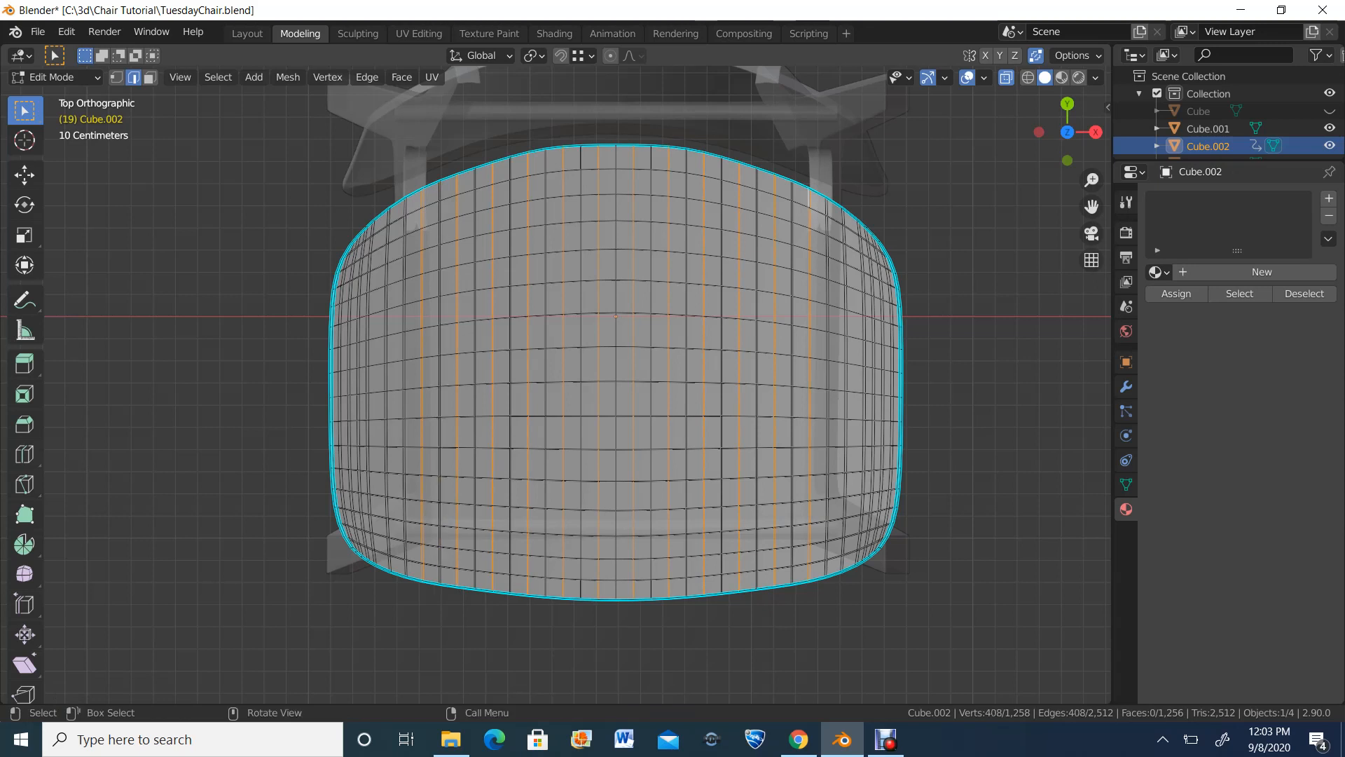
key("x")
left_click(669, 337)
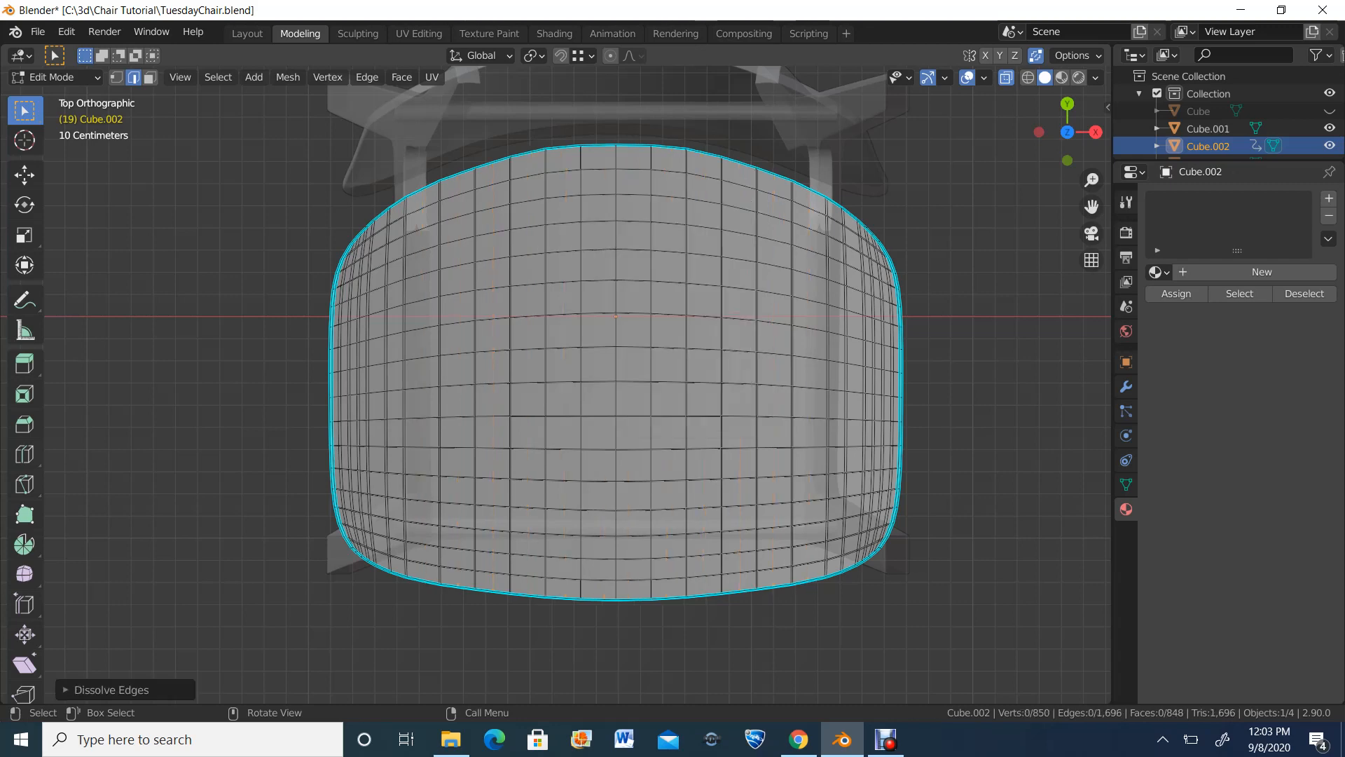
Step: Select eight alternate side-to-side edge loops across the whole seat and dissolve their edges
scroll(578, 385, "up", 1)
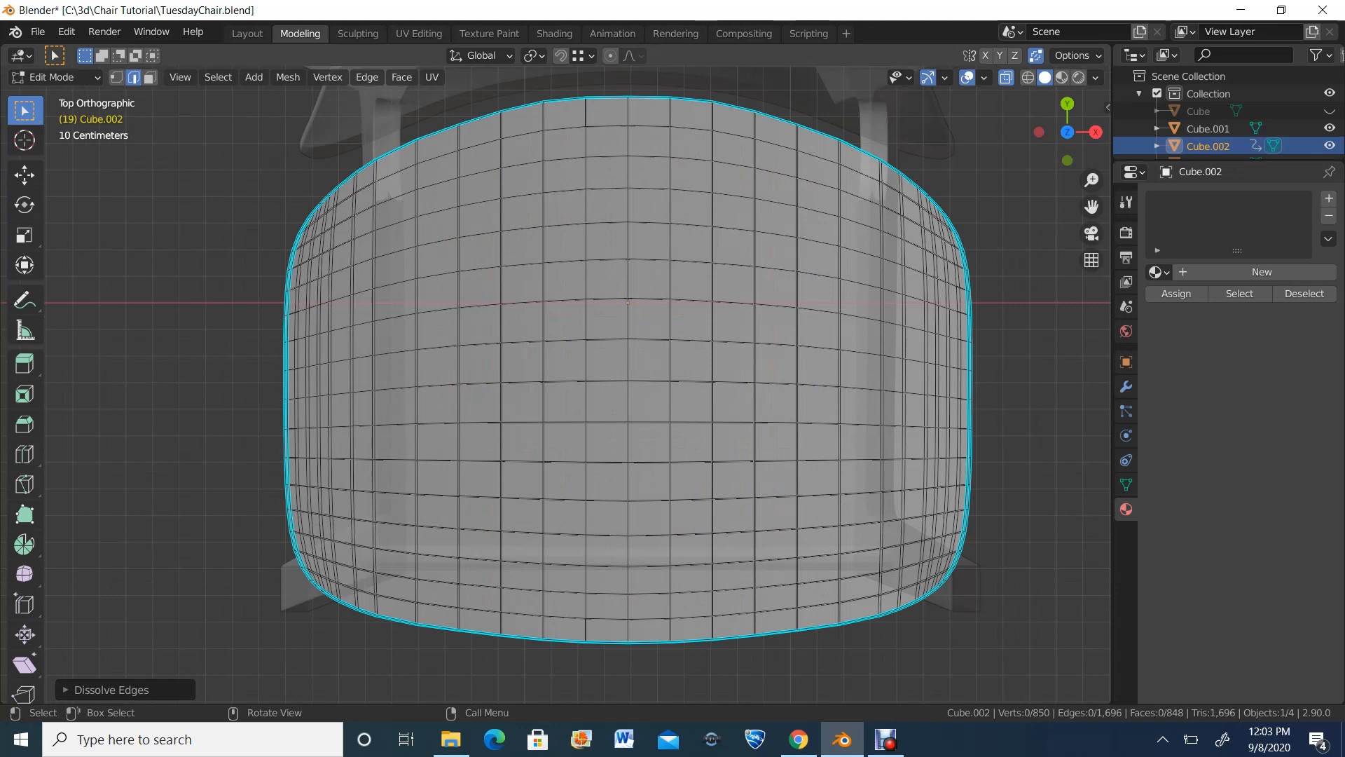
key("alt")
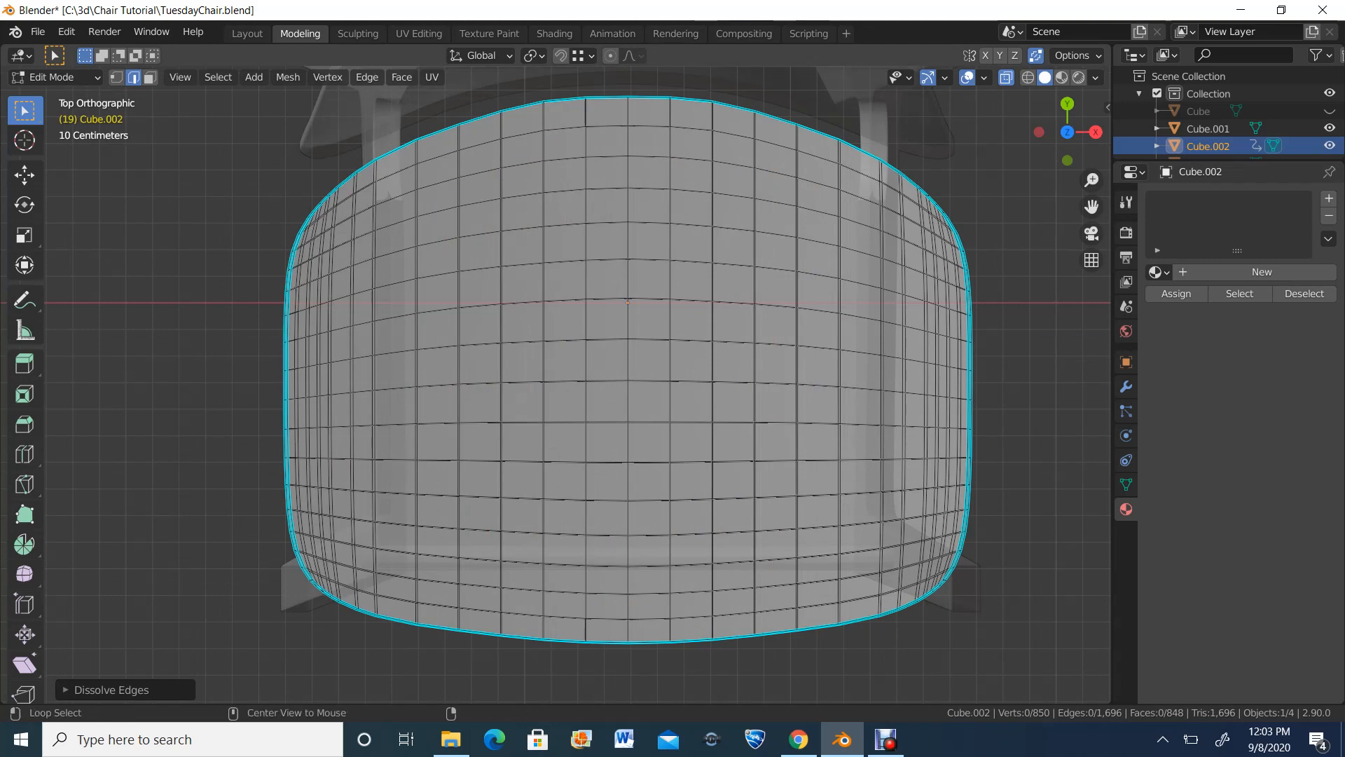
left_click(630, 340, "alt")
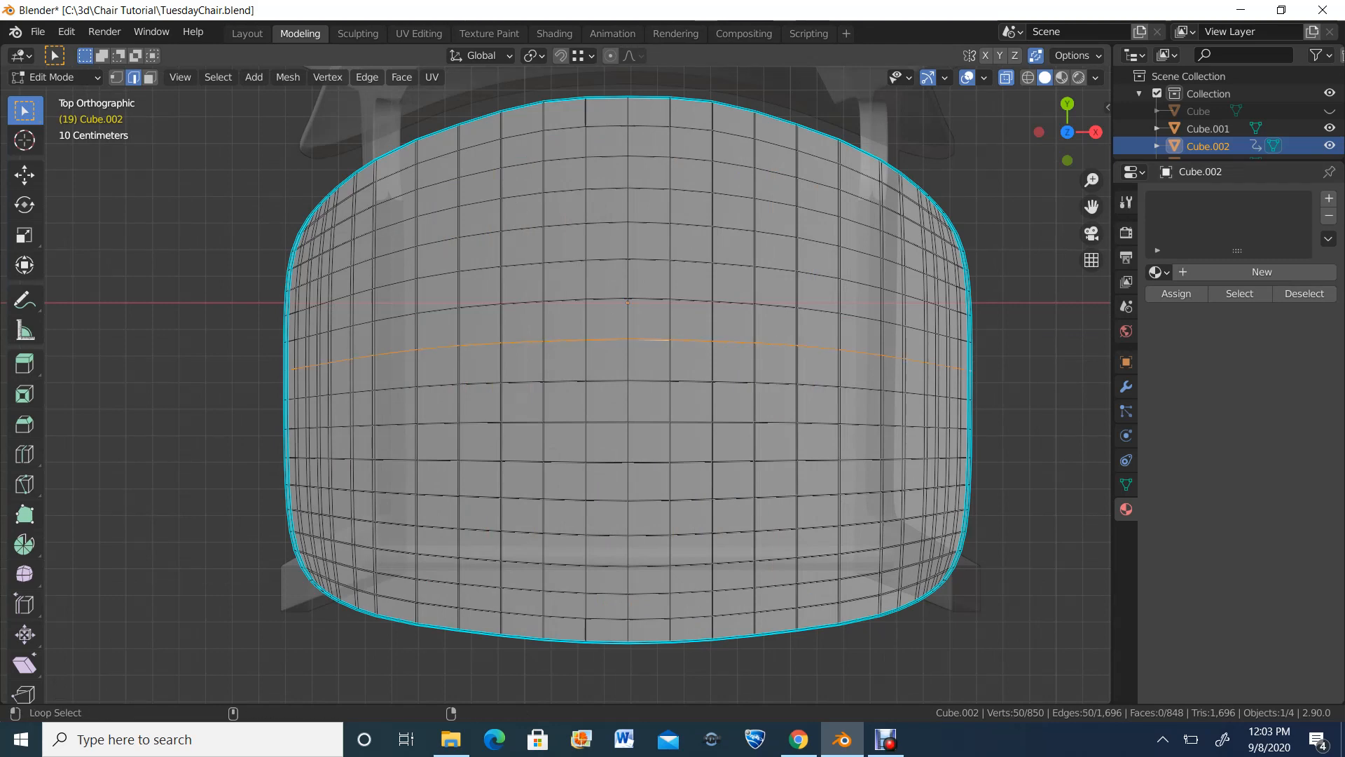
left_click(631, 259, "alt+shift")
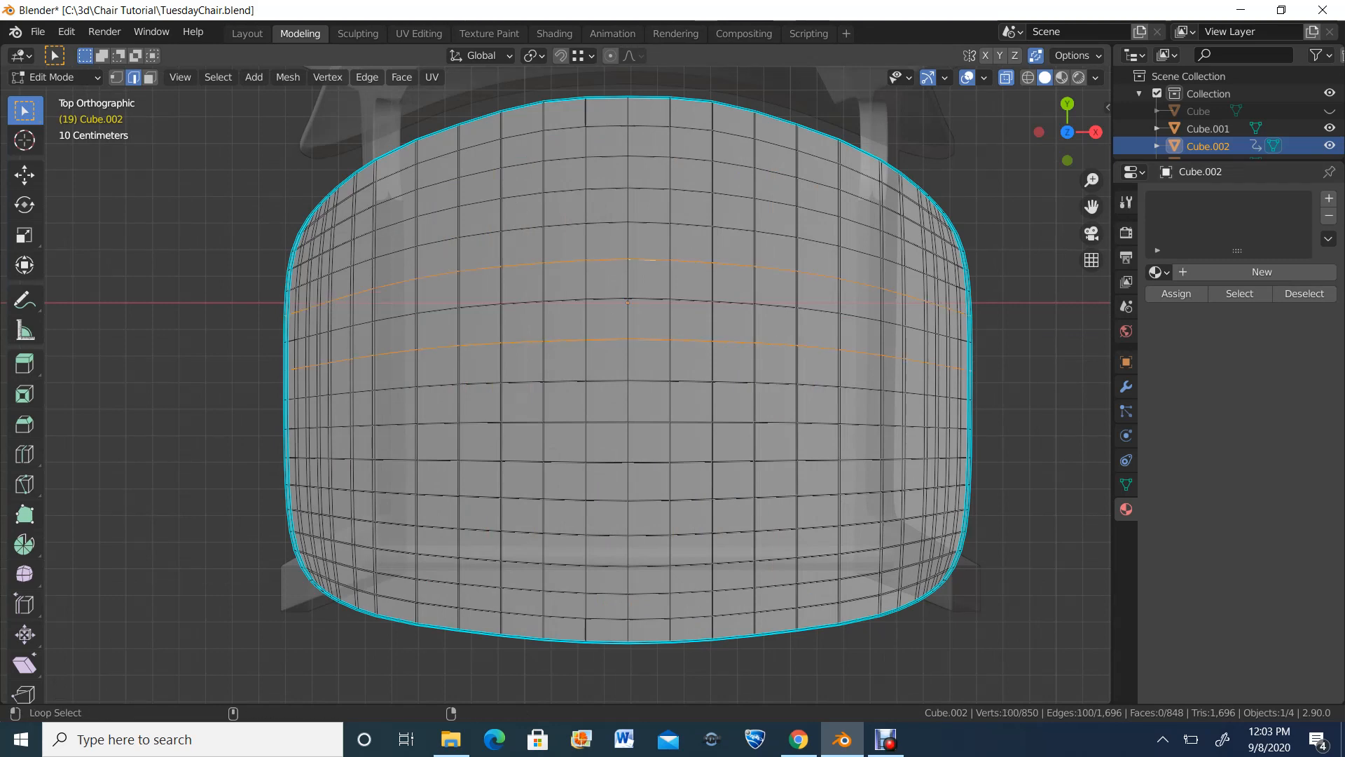
left_click(630, 188, "alt+shift")
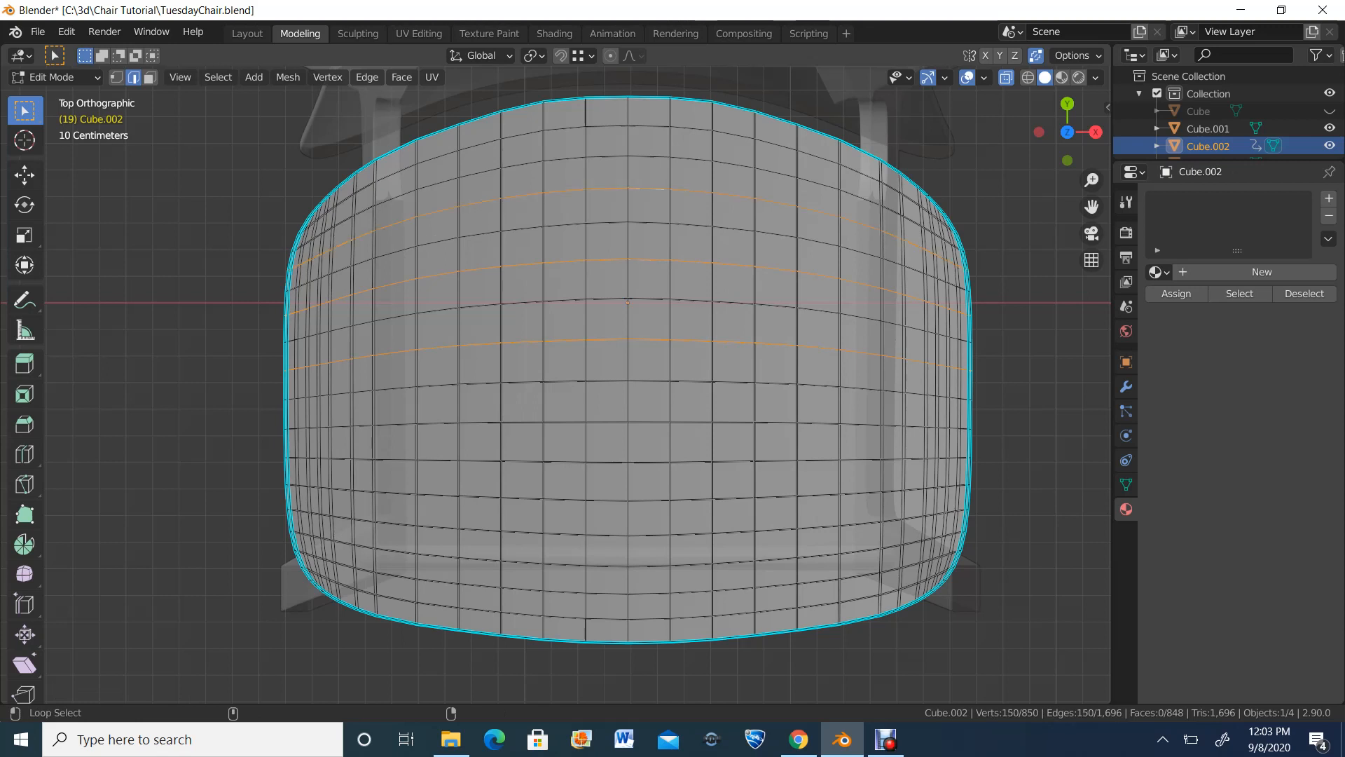
left_click(649, 127, "alt+shift")
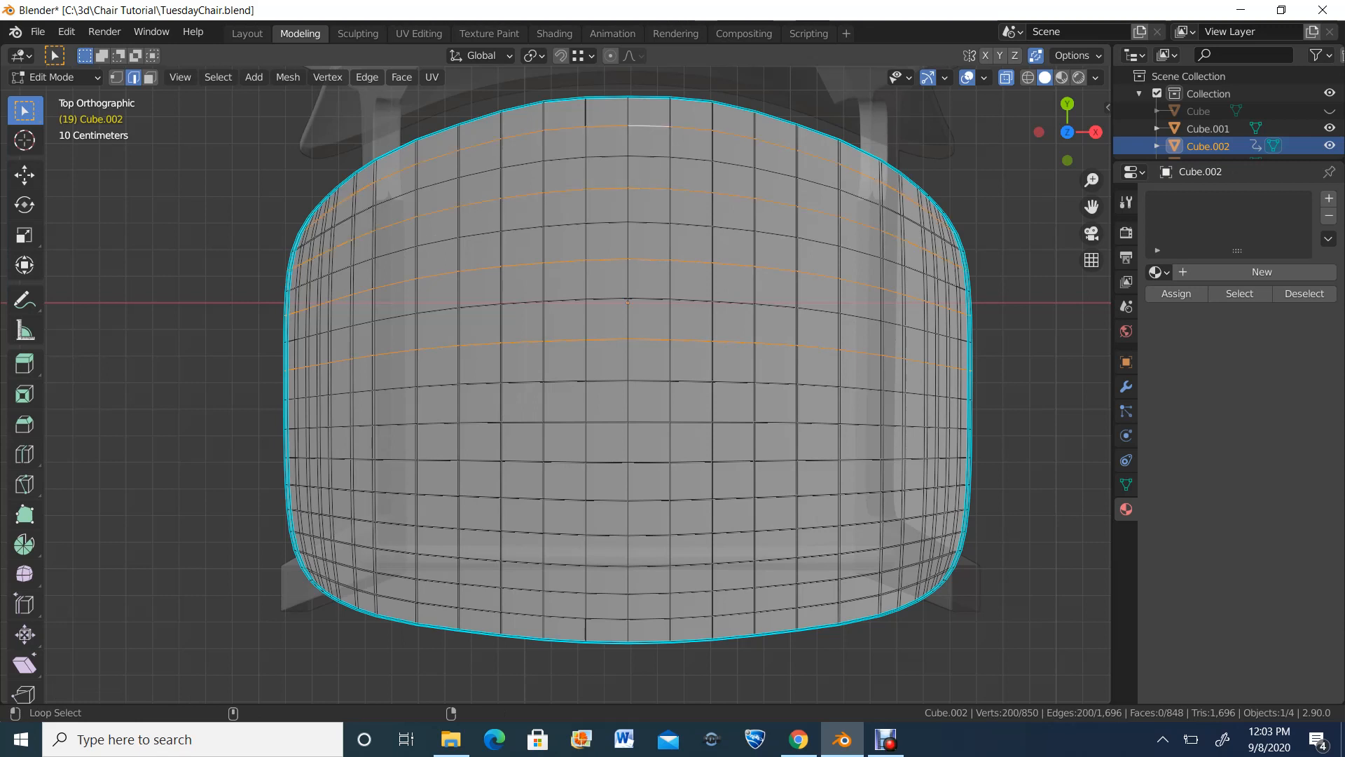
left_click(649, 423, "alt+shift")
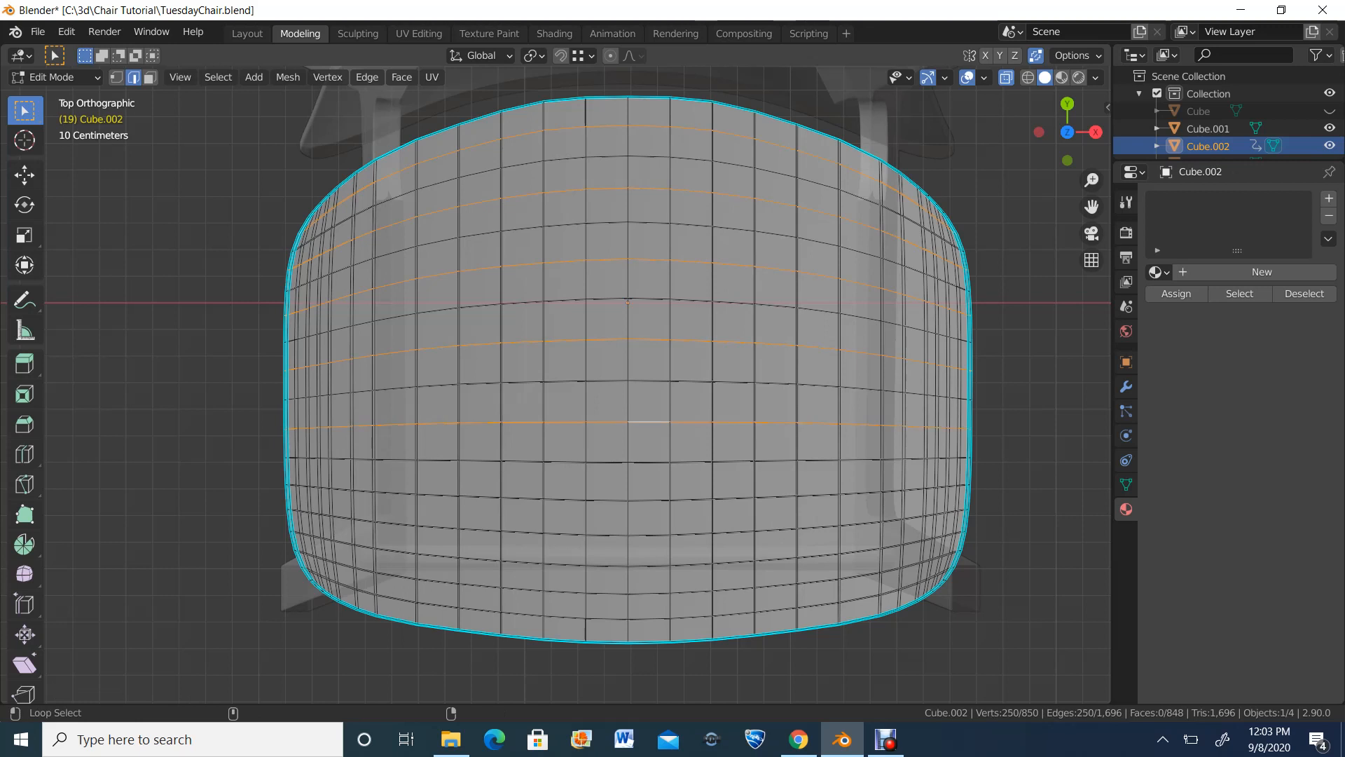
left_click(649, 499, "alt+shift")
left_click(650, 565, "alt+shift")
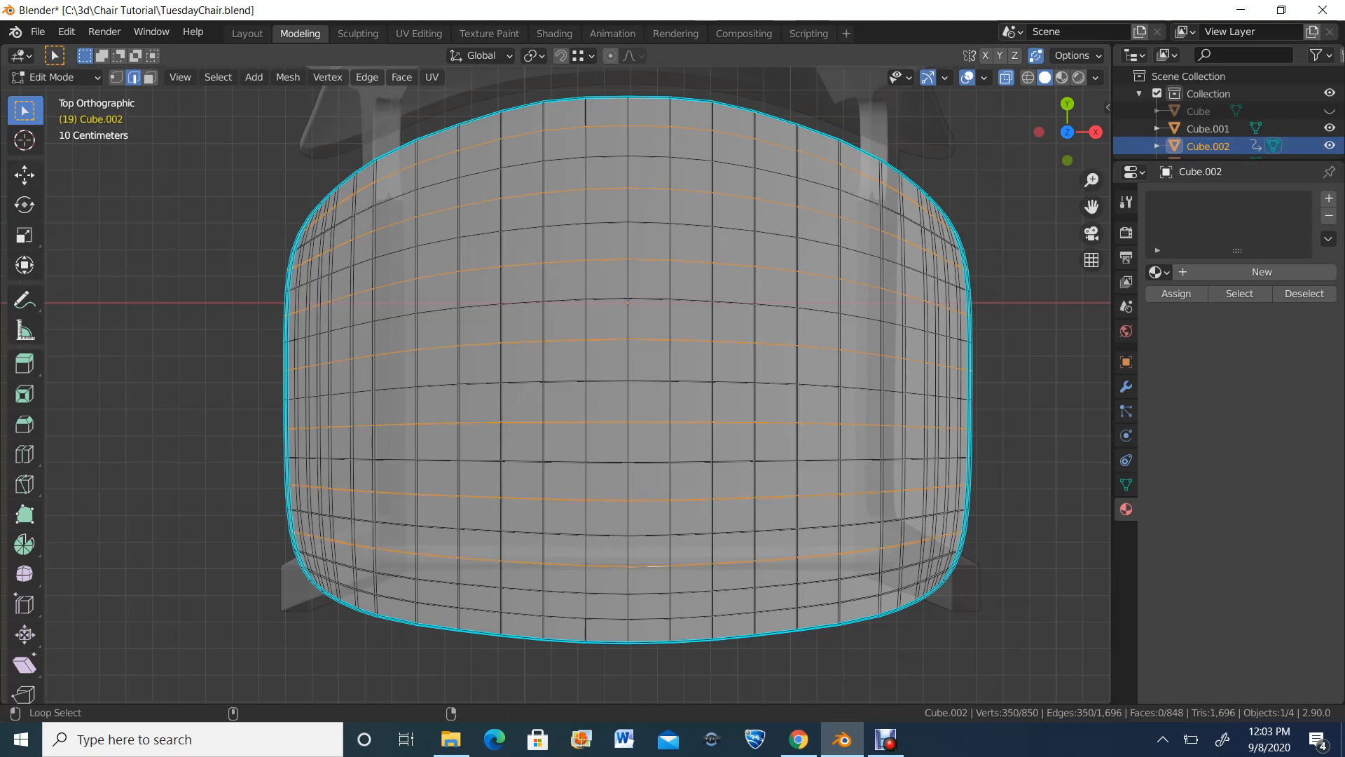
left_click(652, 618, "alt+shift")
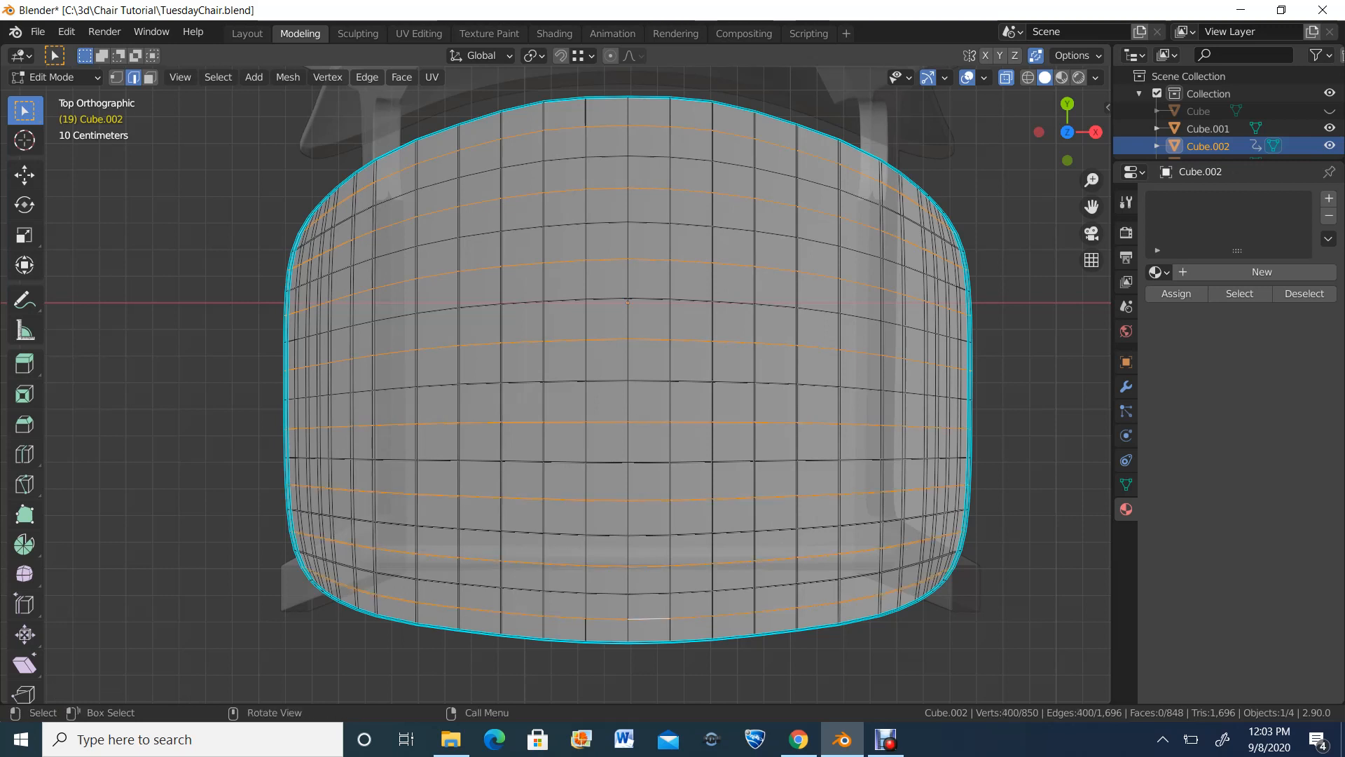
key("x")
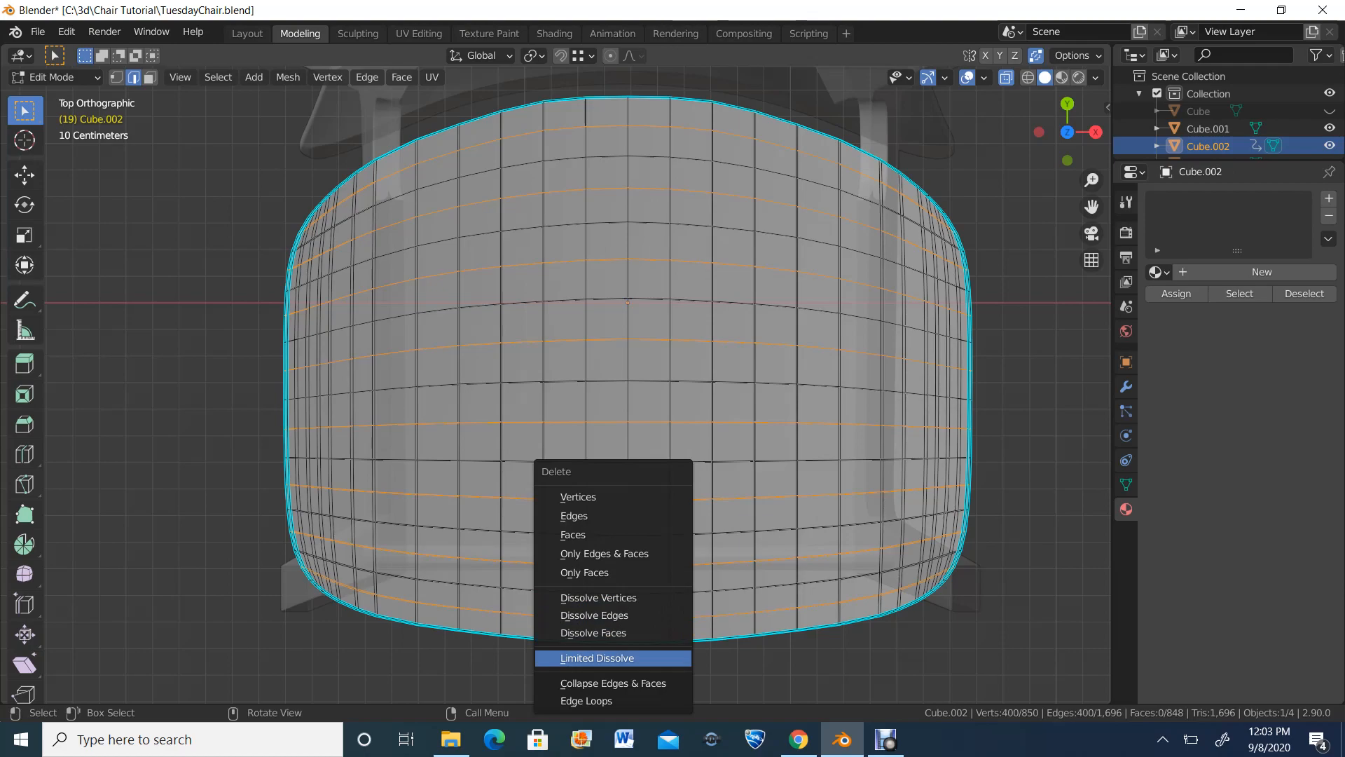
left_click(594, 616)
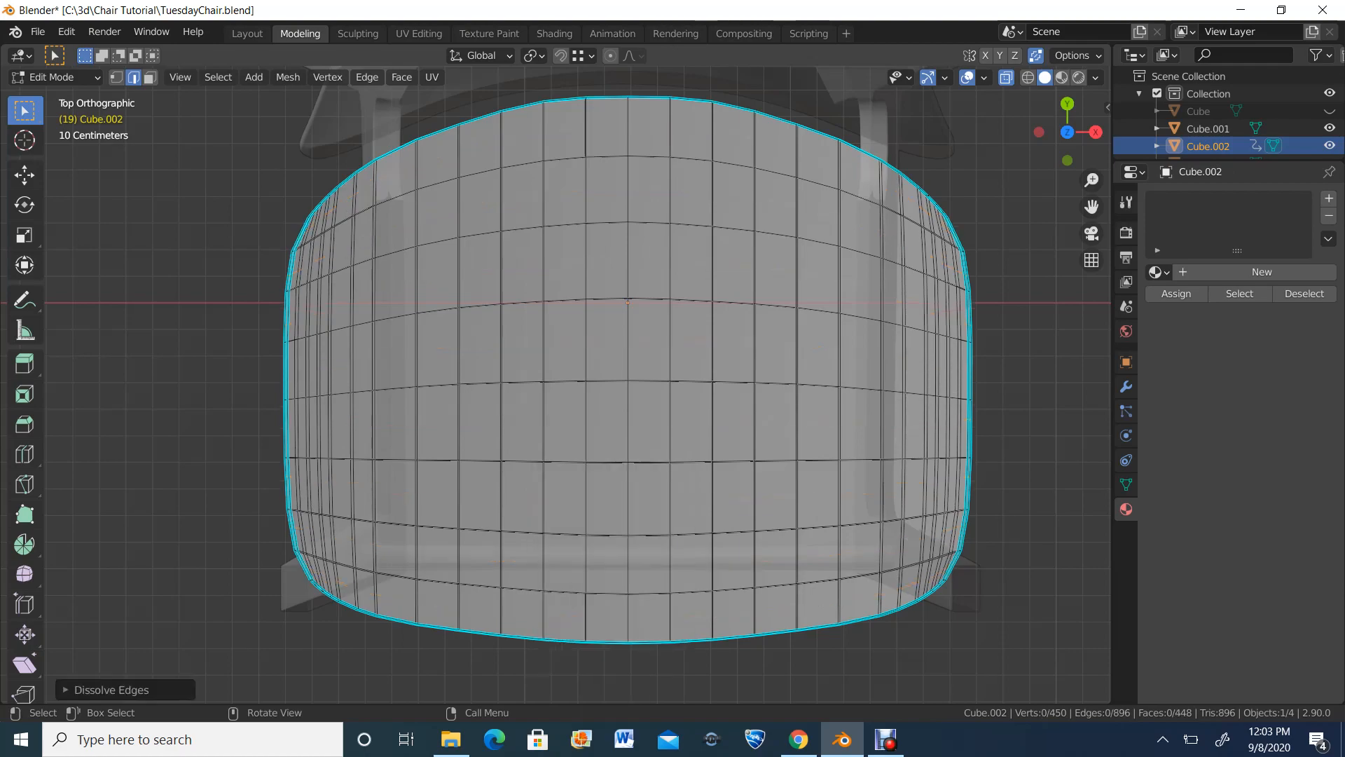
Step: Select the four middle side-to-side edge loops across the seat
middle_click_drag(628, 379, 649, 135)
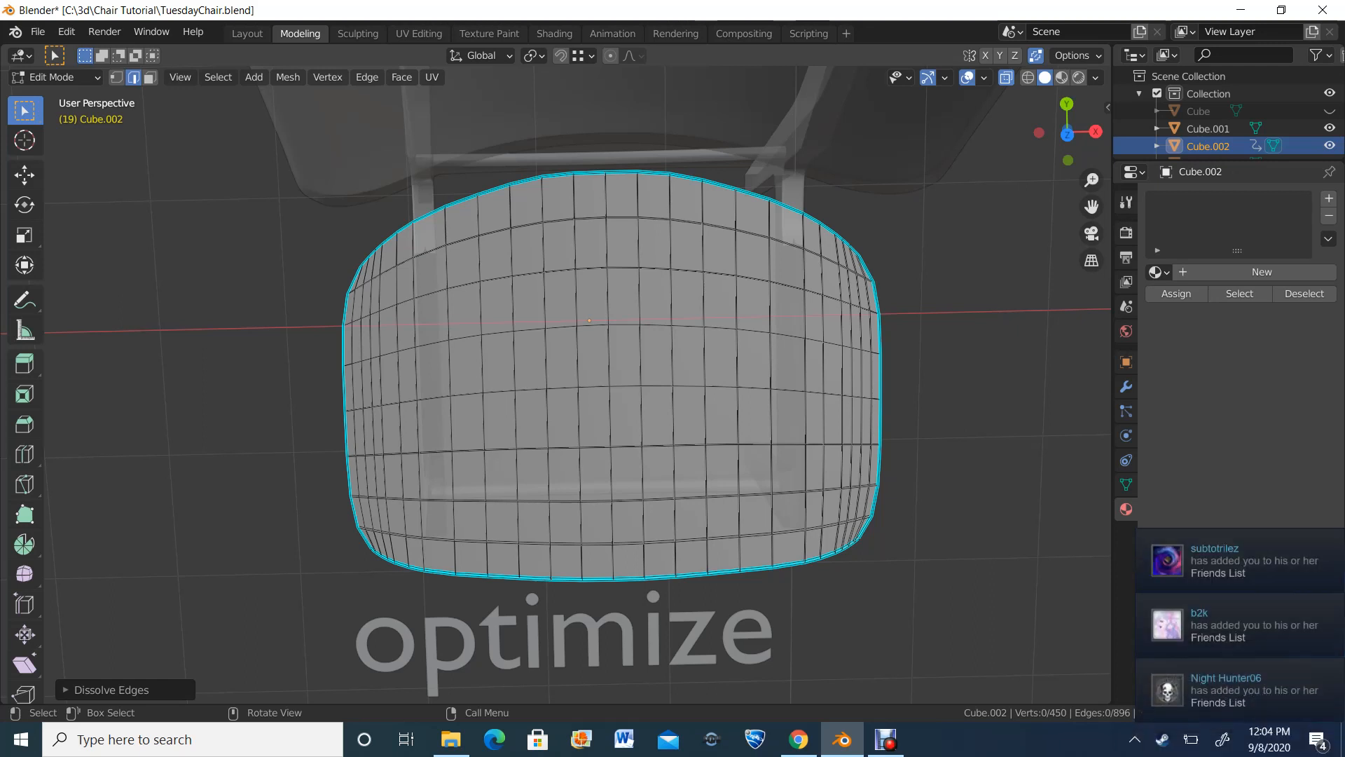
key("alt")
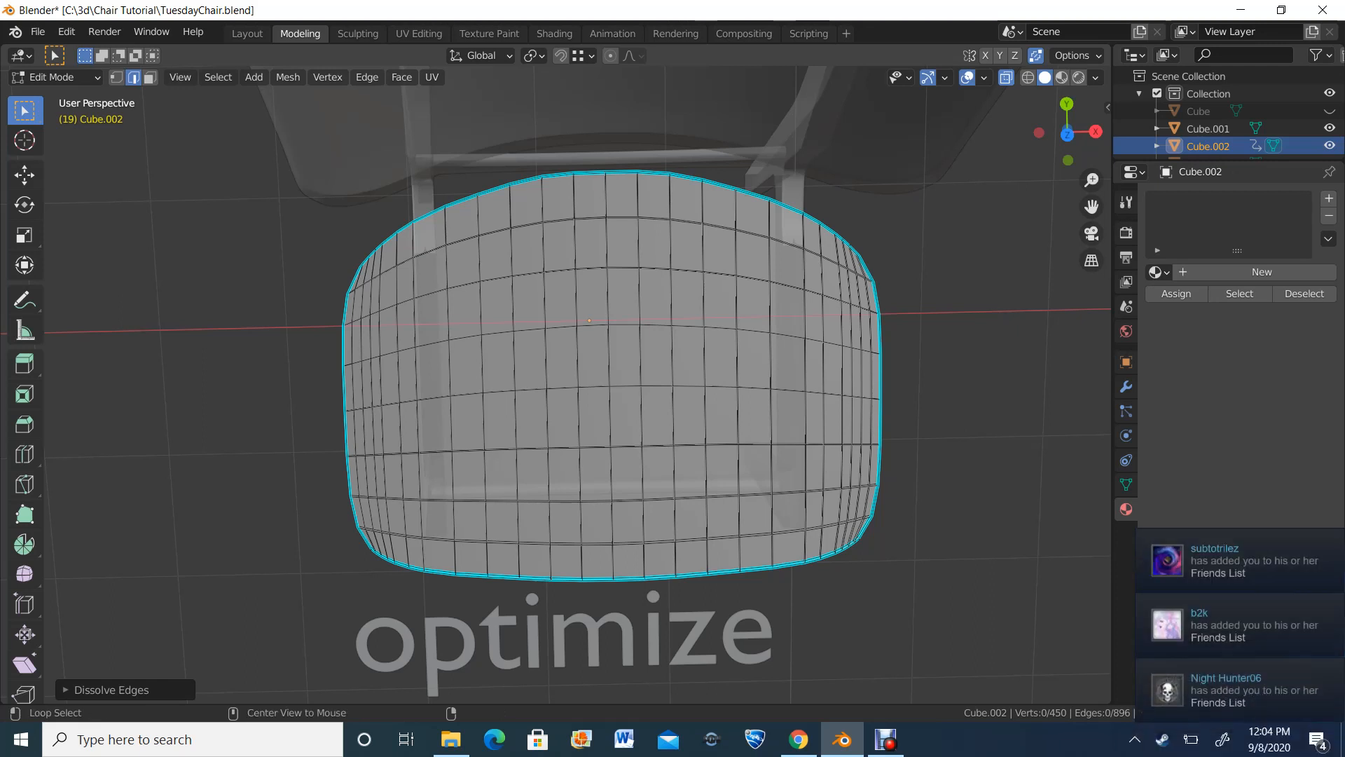
left_click(625, 387, "alt")
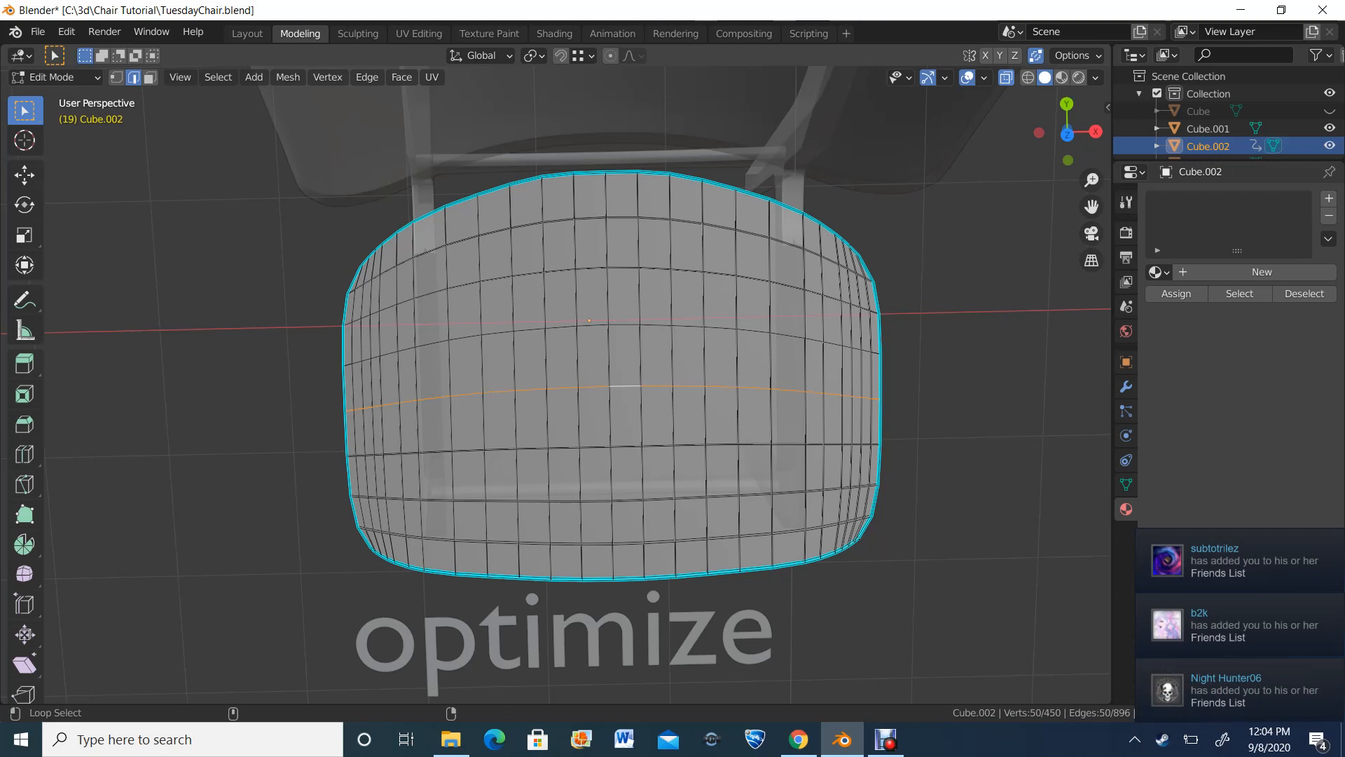
left_click(625, 324, "alt+shift")
left_click(625, 447, "alt+shift")
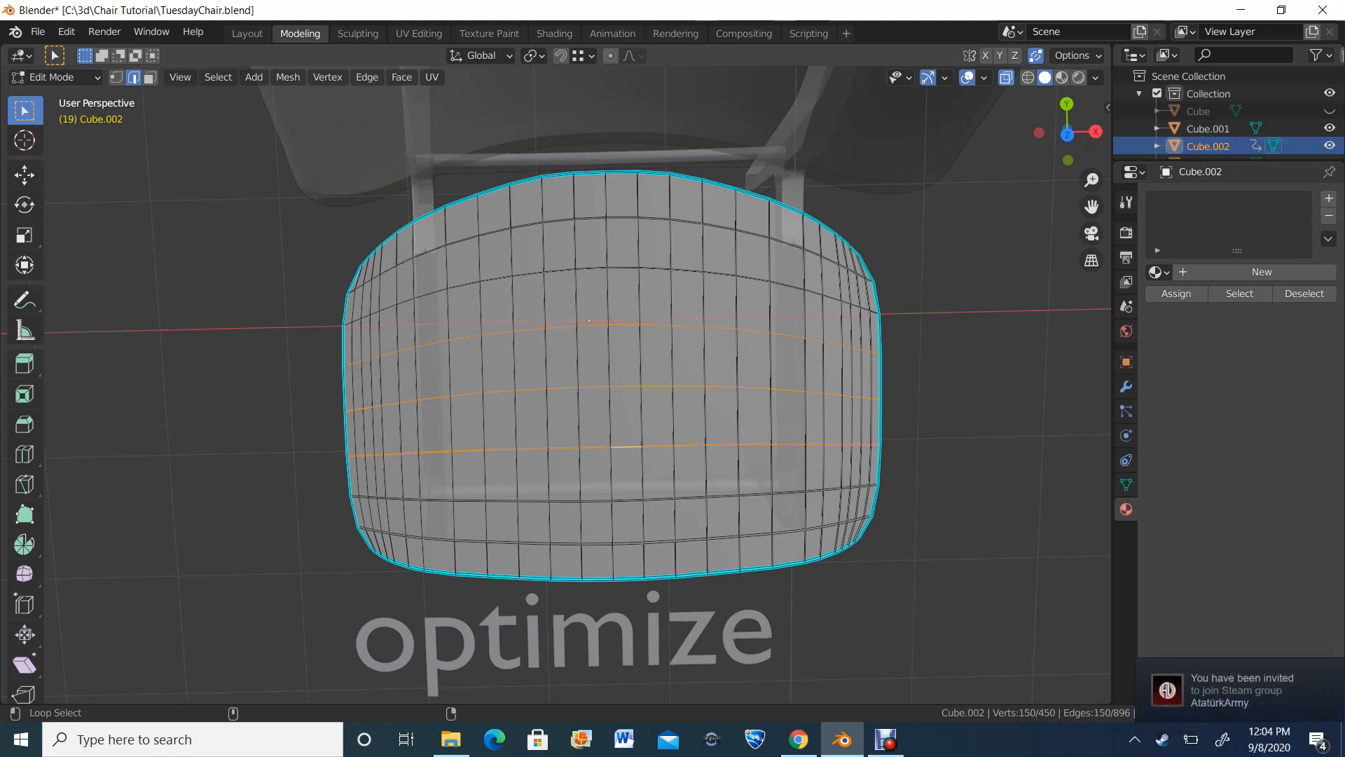
left_click(623, 267, "alt+shift")
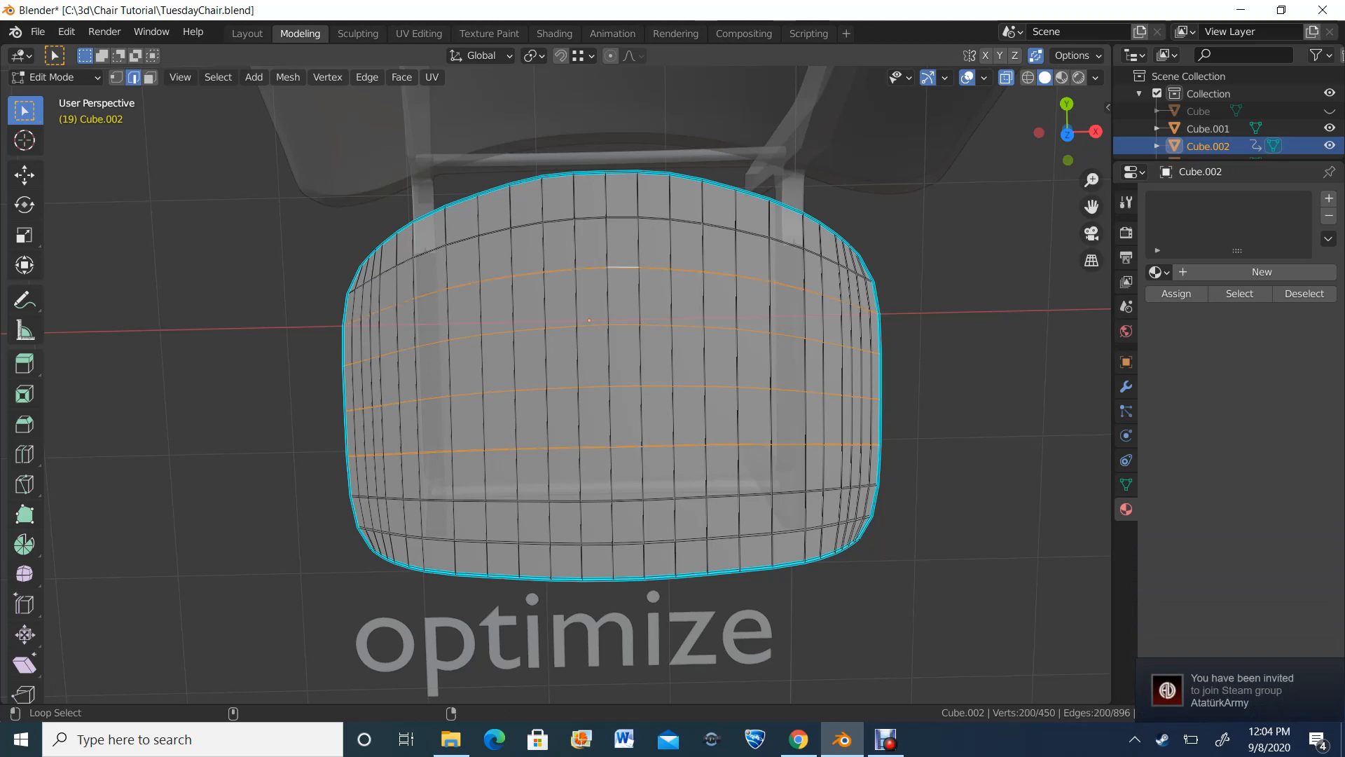
Step: Try dissolving the edges of the four selected side-to-side loops, and undo the dissolve
mouse_move(623, 267)
middle_mouse_down()
mouse_move(603, 273)
mouse_move(616, 277)
middle_mouse_up()
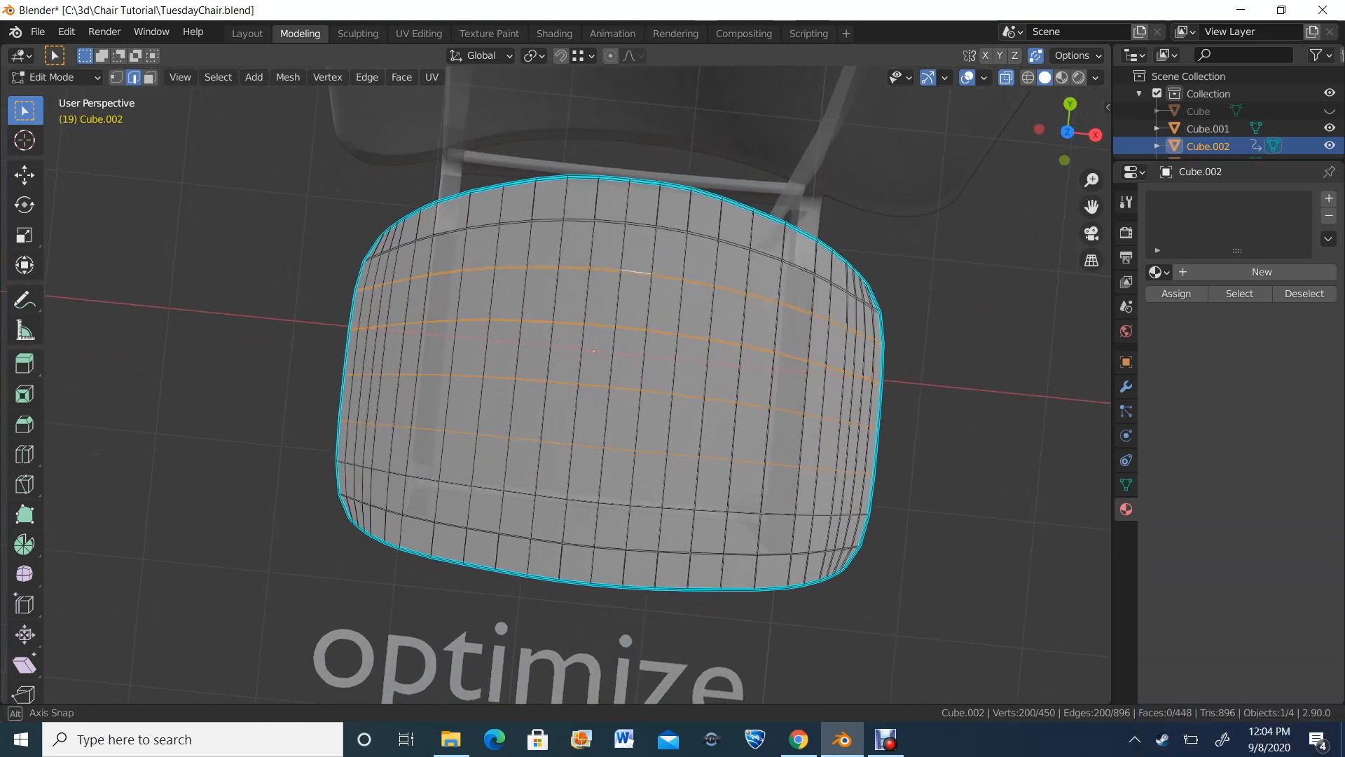
key("x")
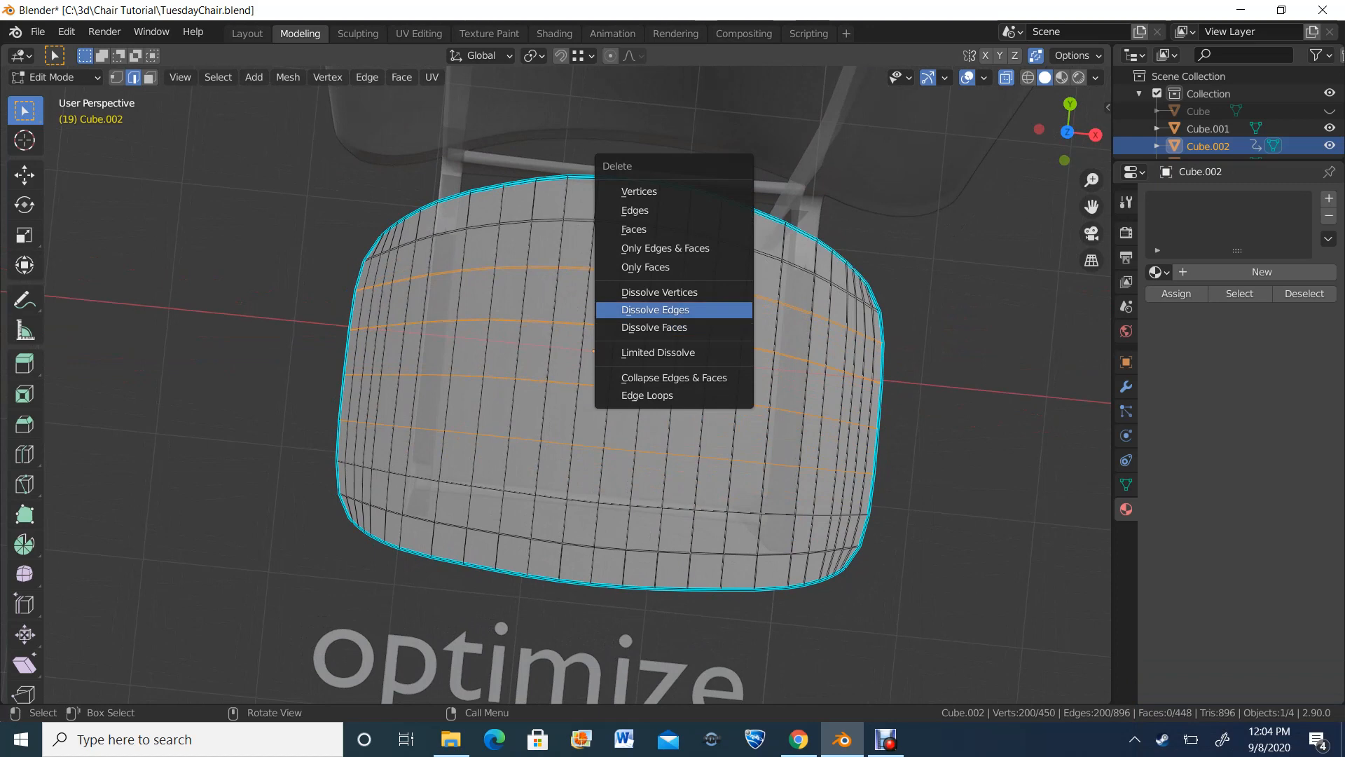
key("Return")
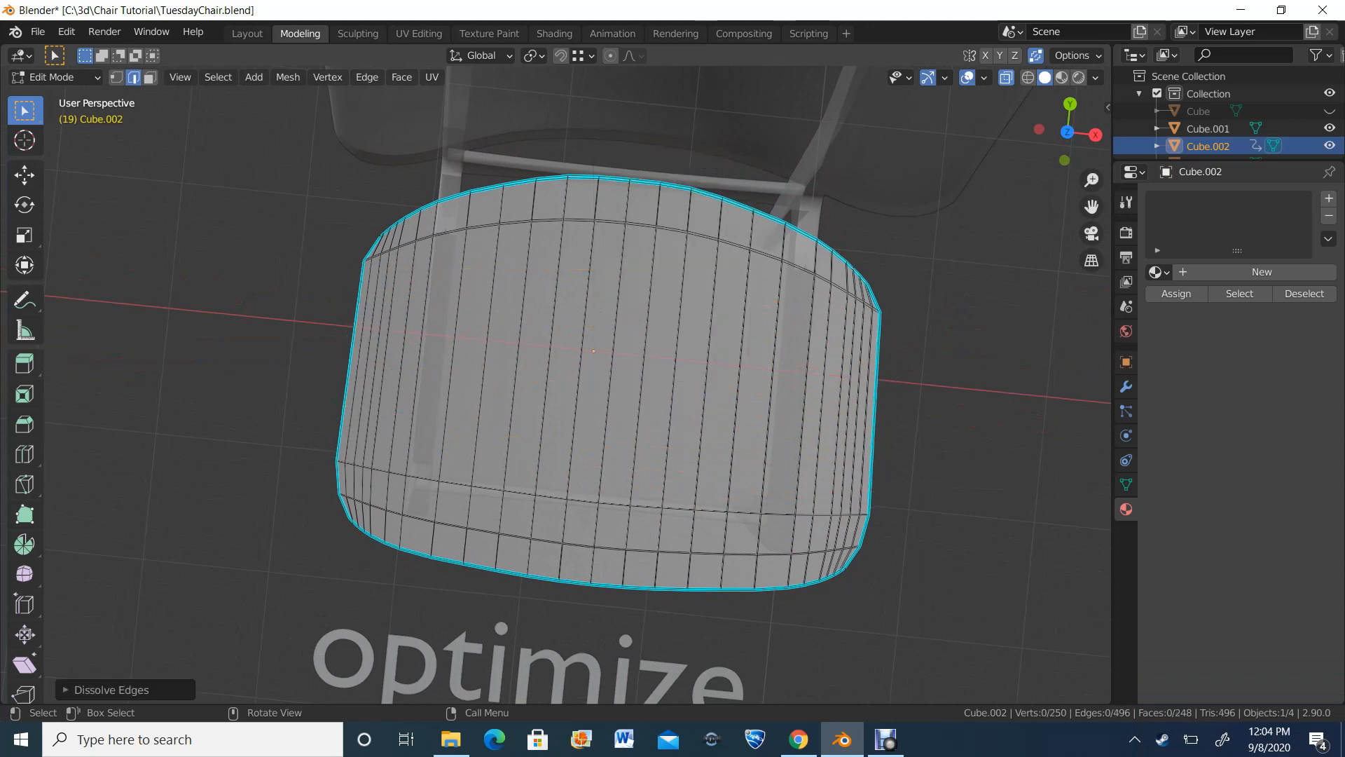
middle_click_drag(617, 277, 617, 302)
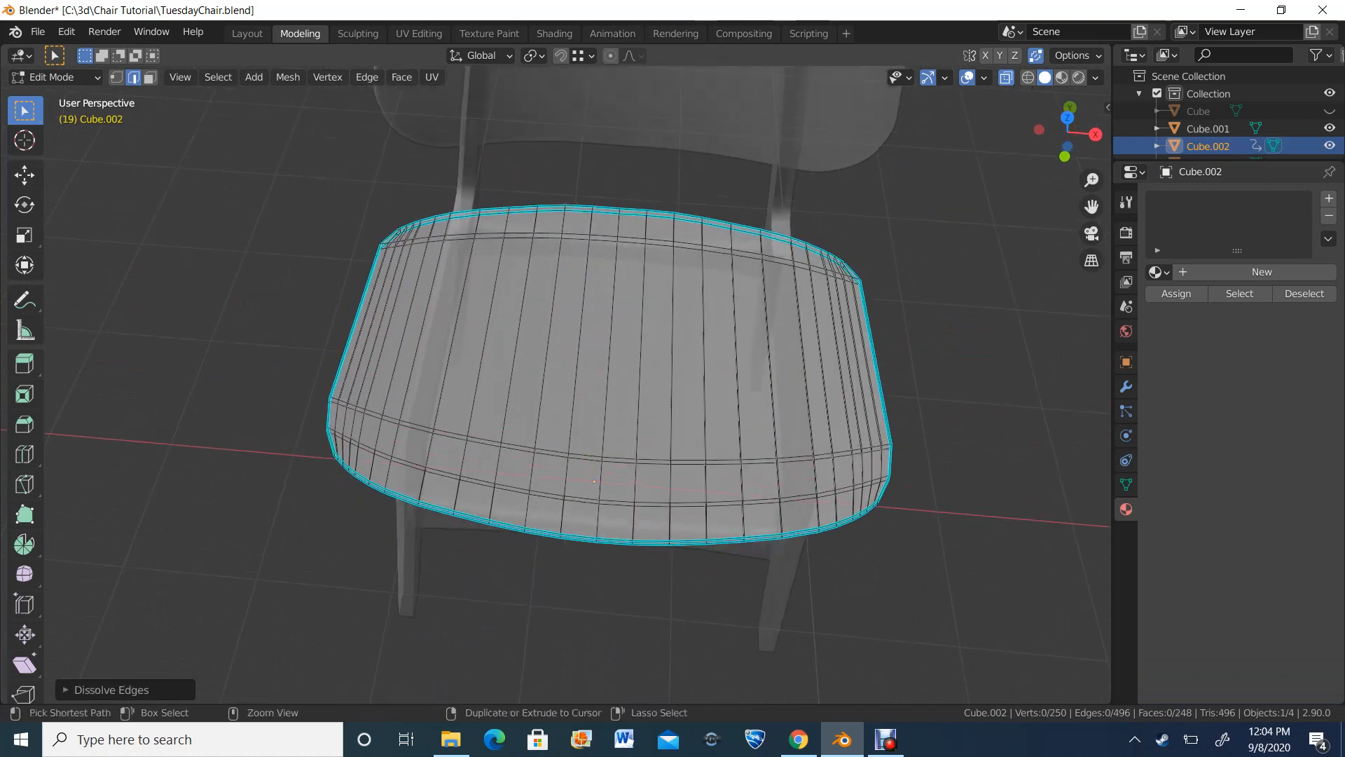
key("ctrl+z")
Step: Deselect the rearmost of the four side-to-side loops and dissolve the edges of the remaining three
left_click(629, 269, "alt+shift")
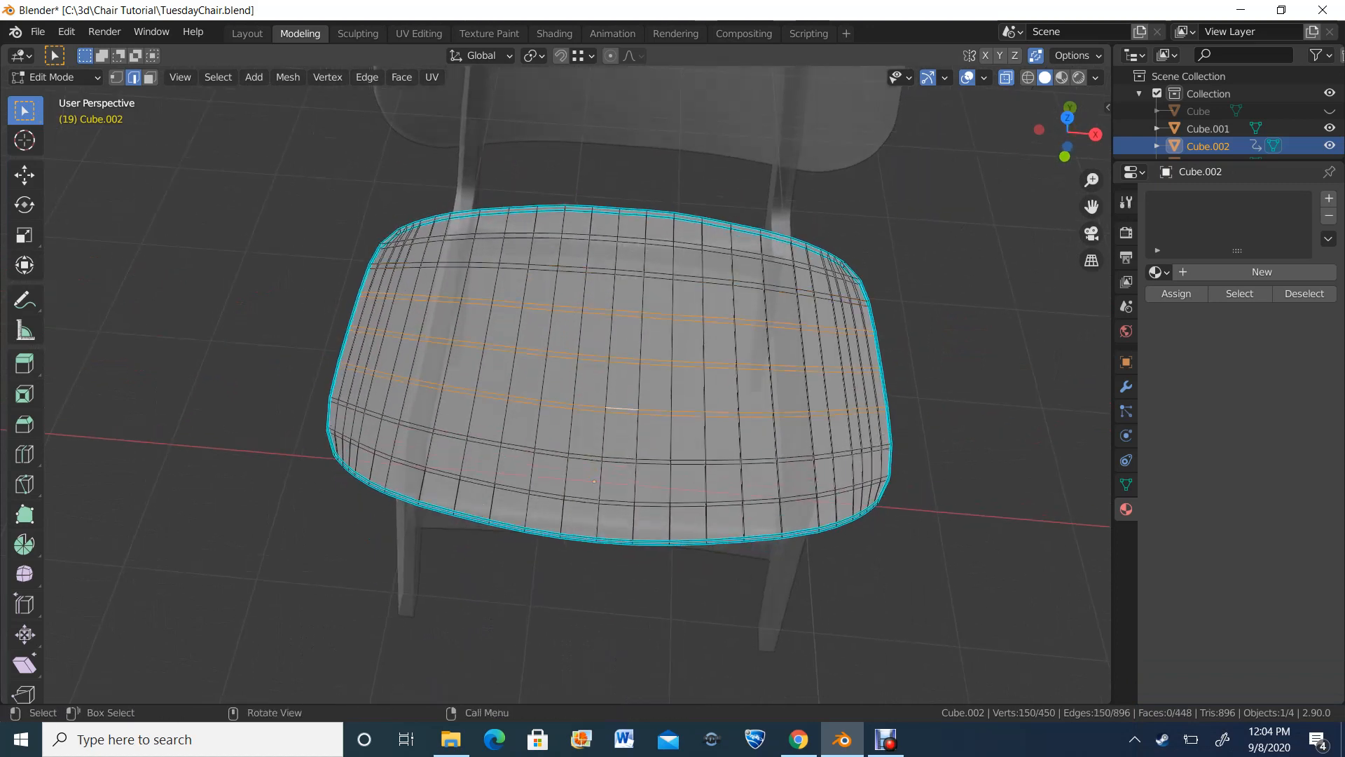
key("x")
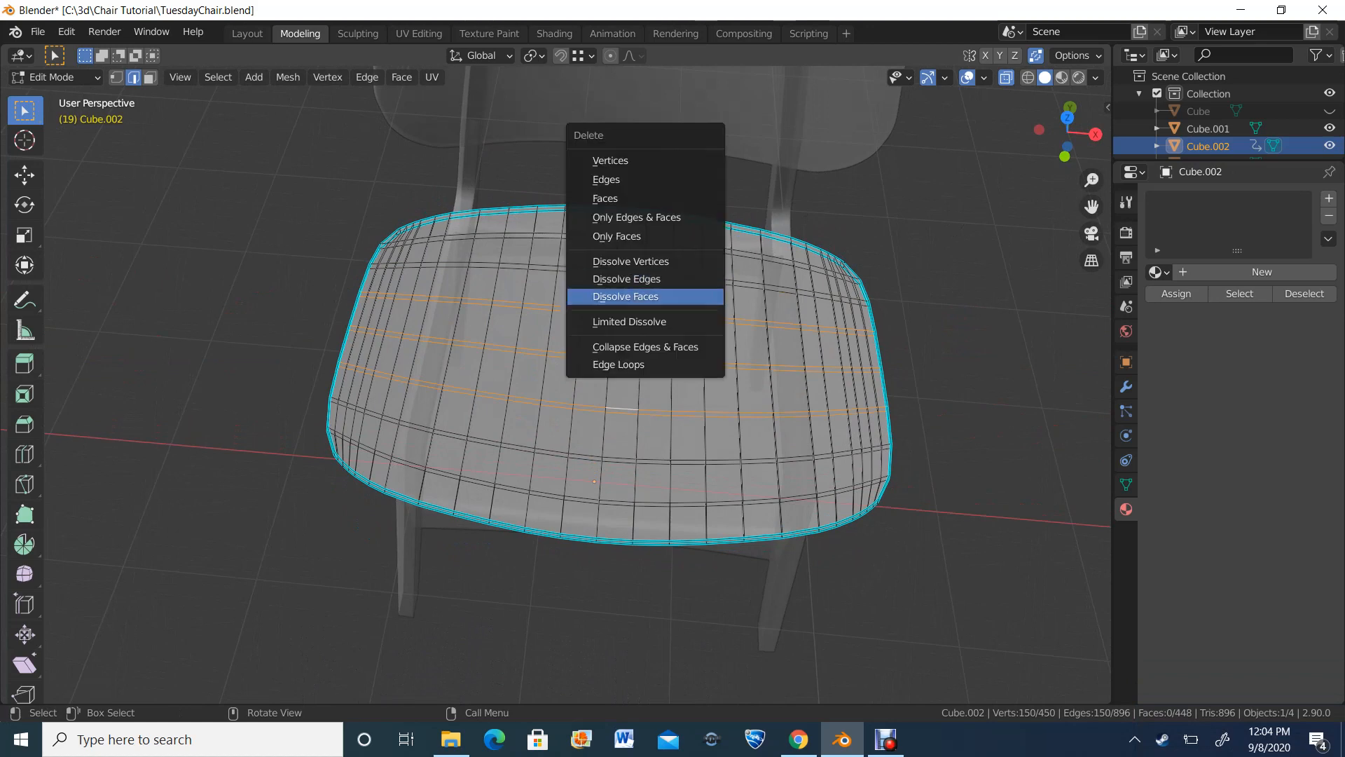
left_click(648, 274)
Step: Select the inner of the two side-to-side edge loops near the seat's front and dissolve its edges
mouse_move(648, 275)
middle_mouse_down()
mouse_move(648, 259)
mouse_move(648, 294)
mouse_move(596, 329)
mouse_move(631, 308)
mouse_move(631, 259)
middle_mouse_up()
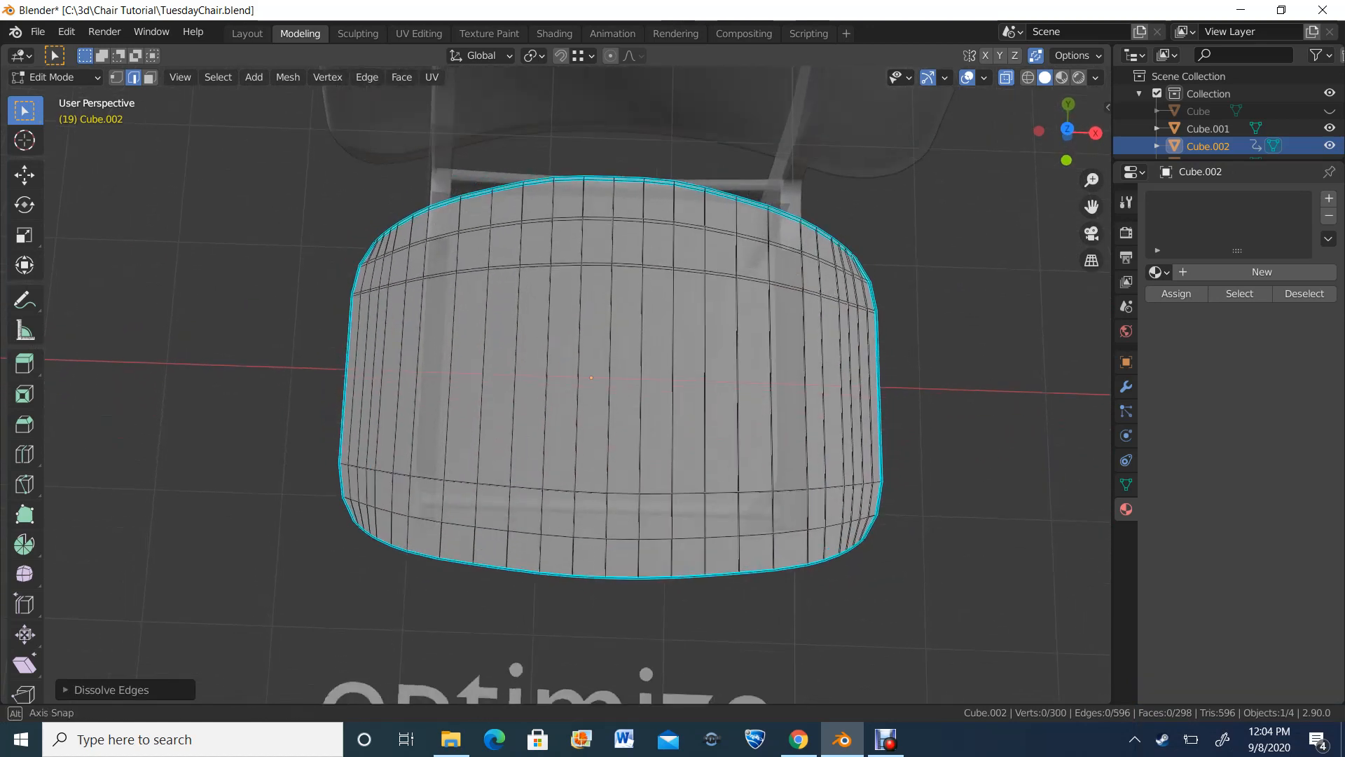
key("alt")
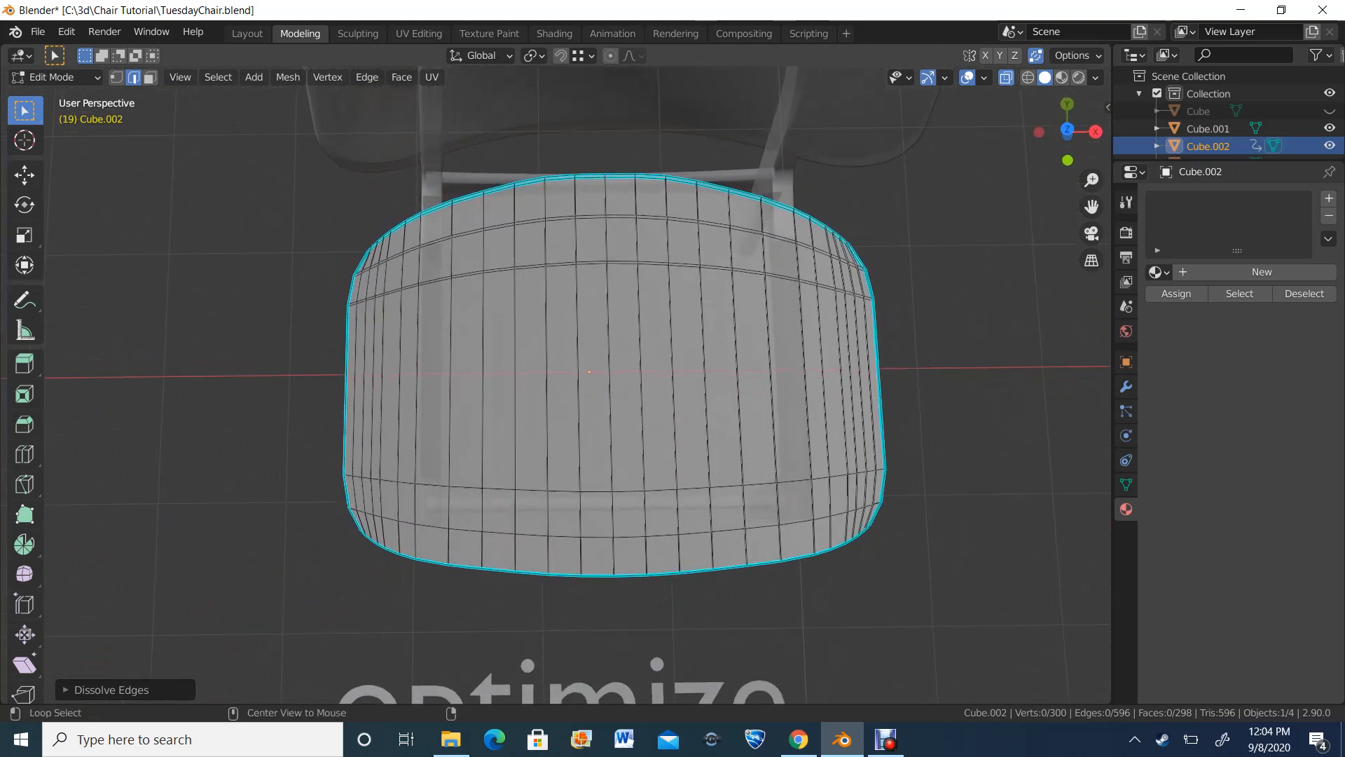
left_click(589, 491, "alt")
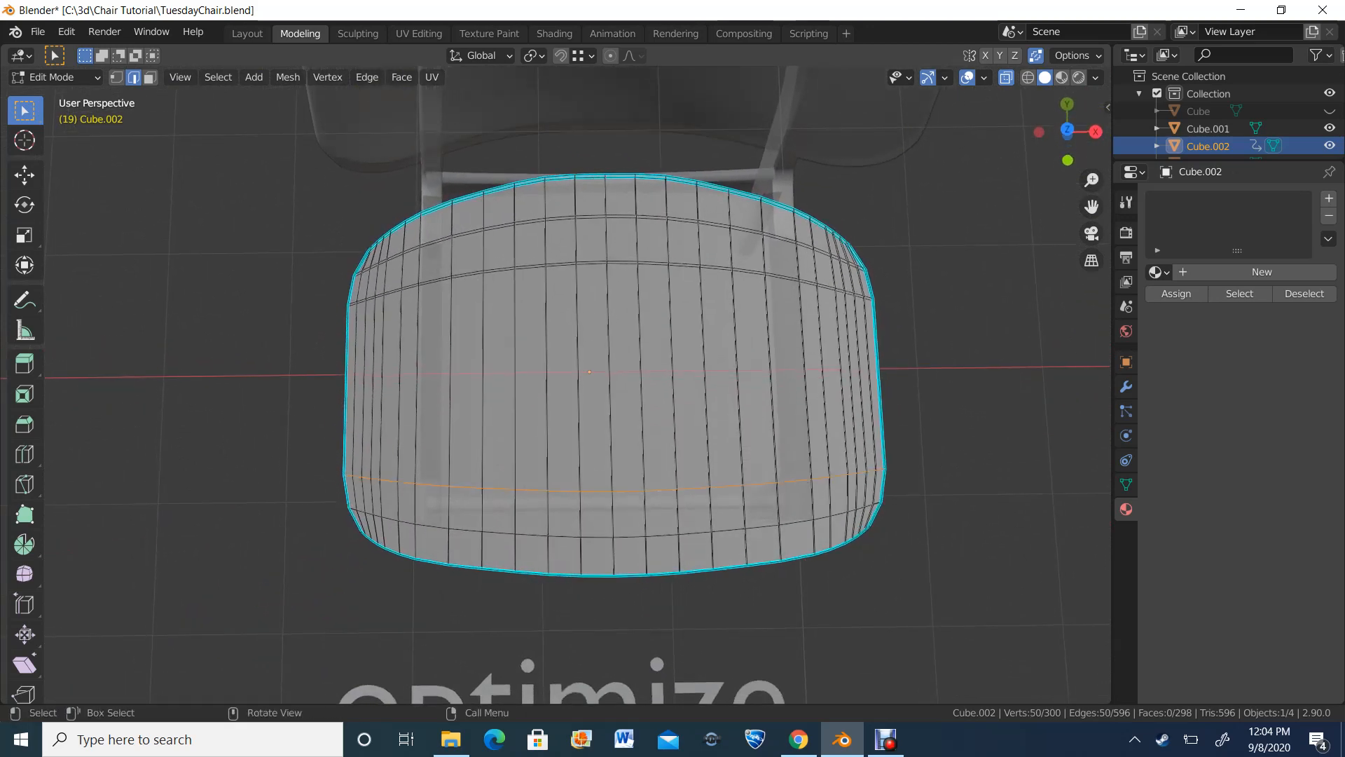
key("x")
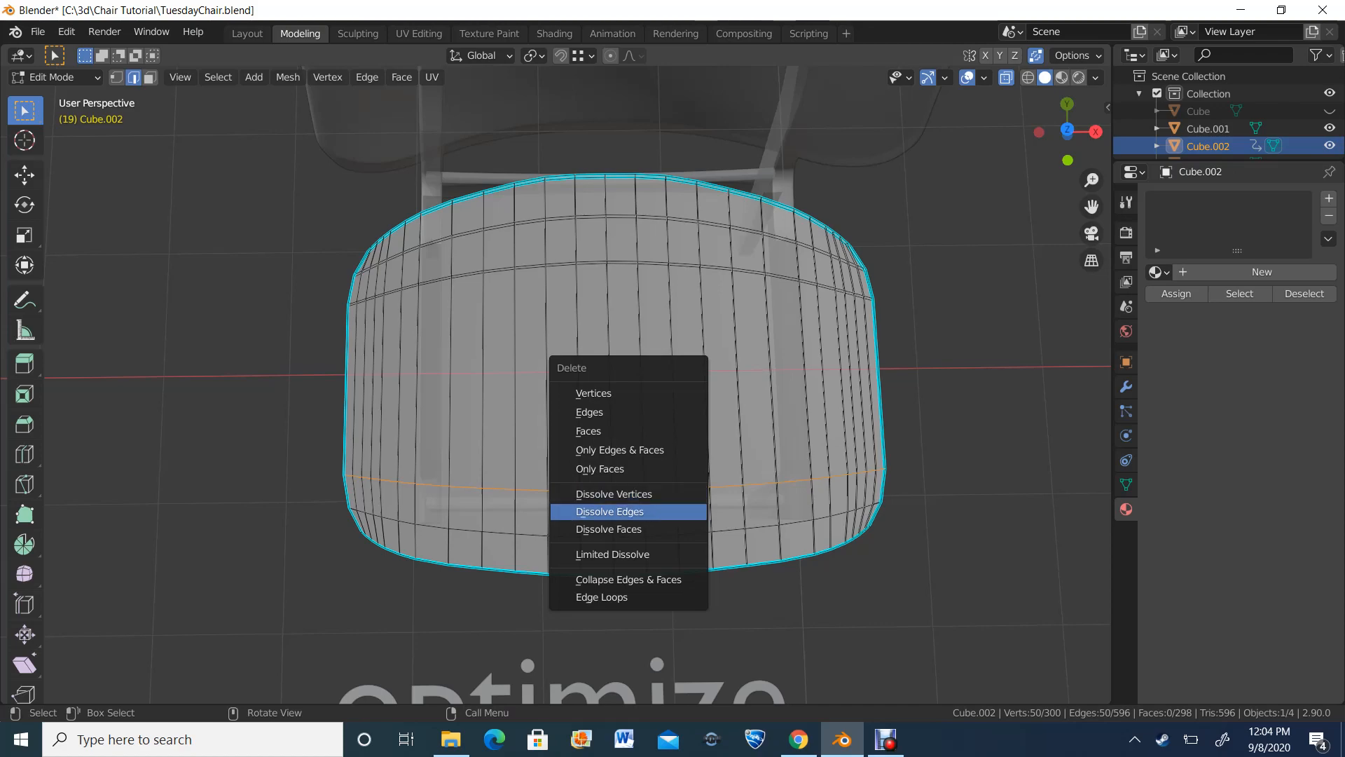
left_click(609, 512)
Step: Select the side-to-side edge loop closest to the seat's rear edge and dissolve its edges
middle_click_drag(609, 511, 511, 501)
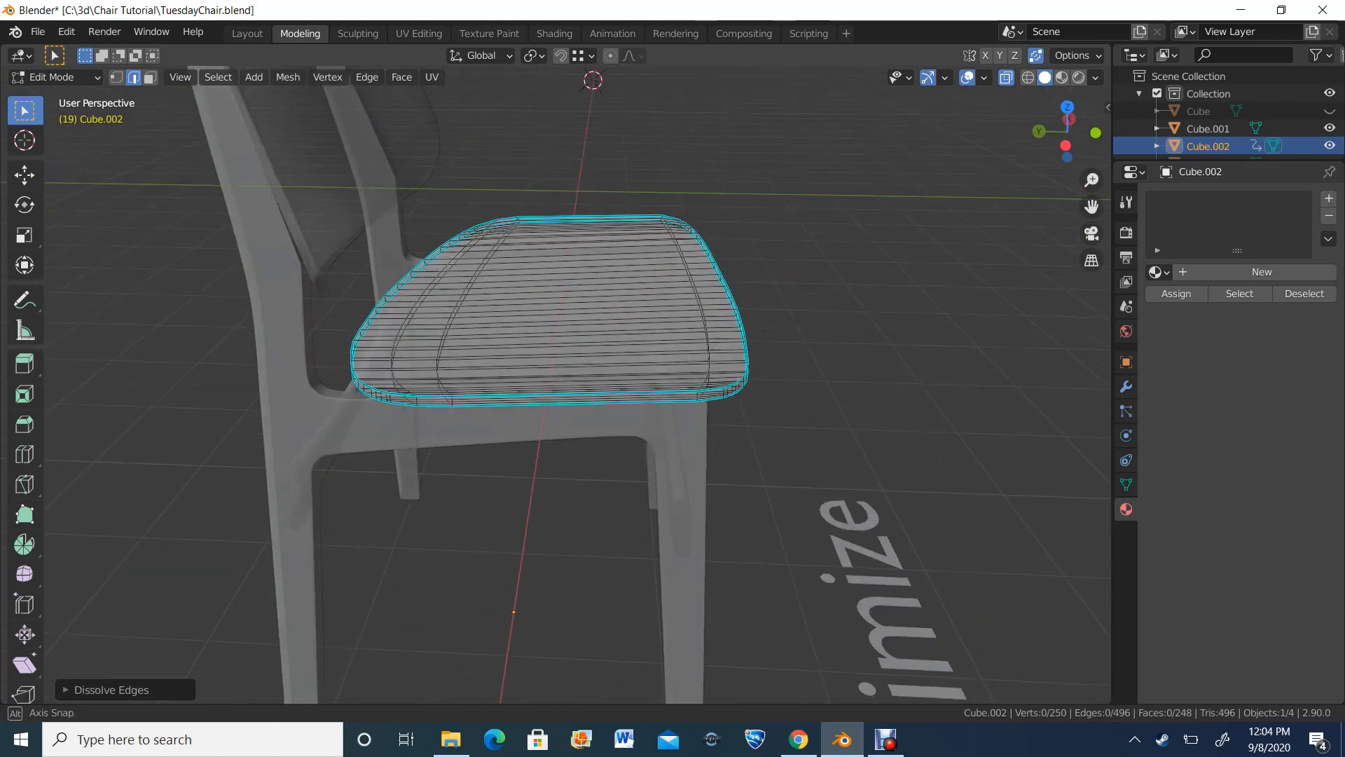
middle_click_drag(514, 612, 634, 481)
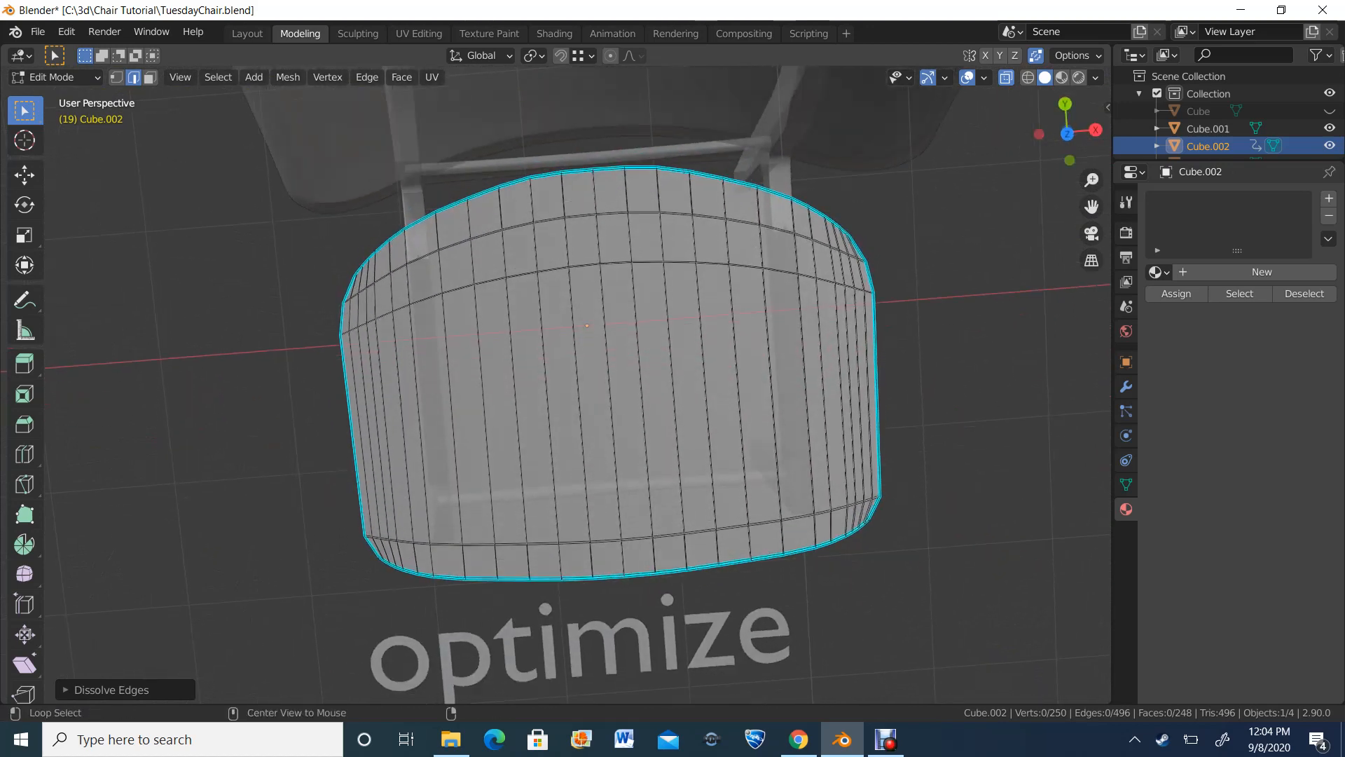
left_click(561, 214, "alt")
key("x")
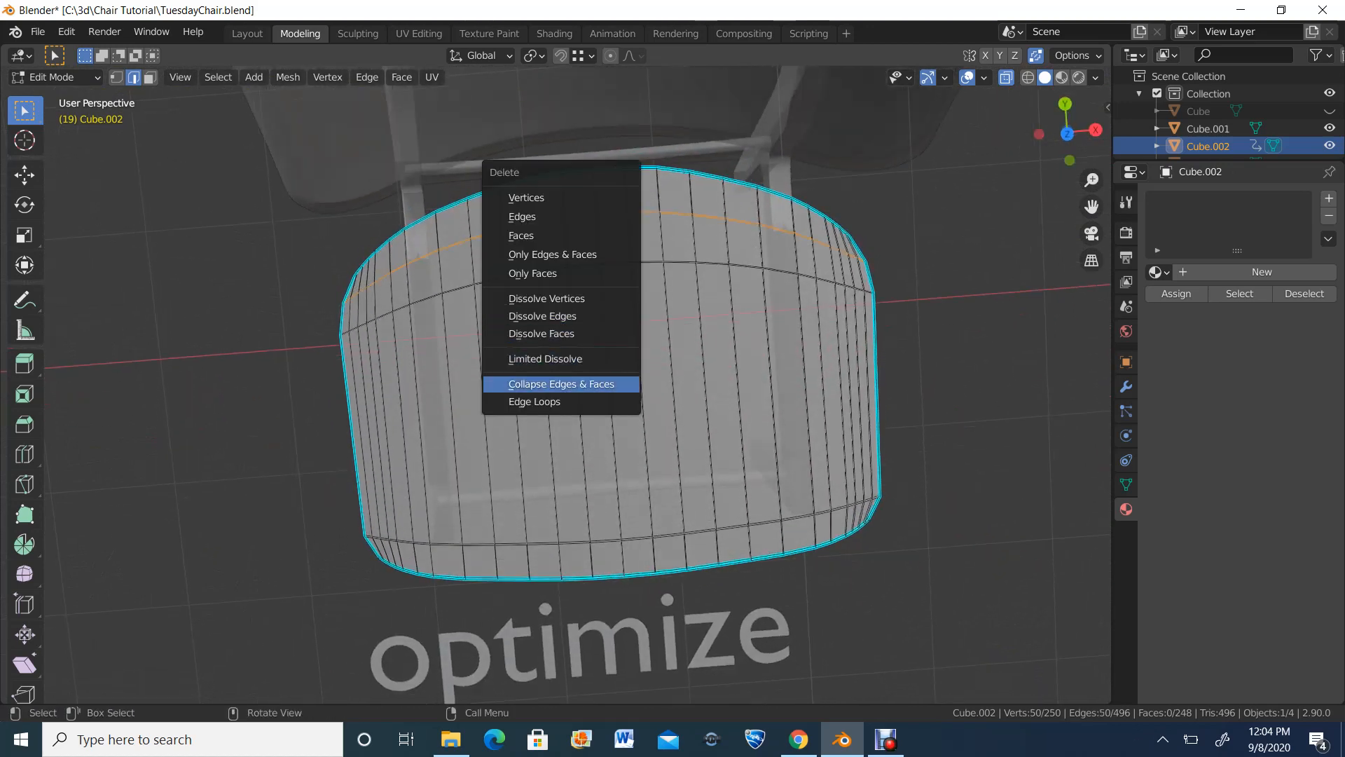
left_click(542, 316)
Step: In top orthographic view, select three neighbouring front-to-back edge loops along the seat's left edge
middle_click_drag(542, 316, 504, 301)
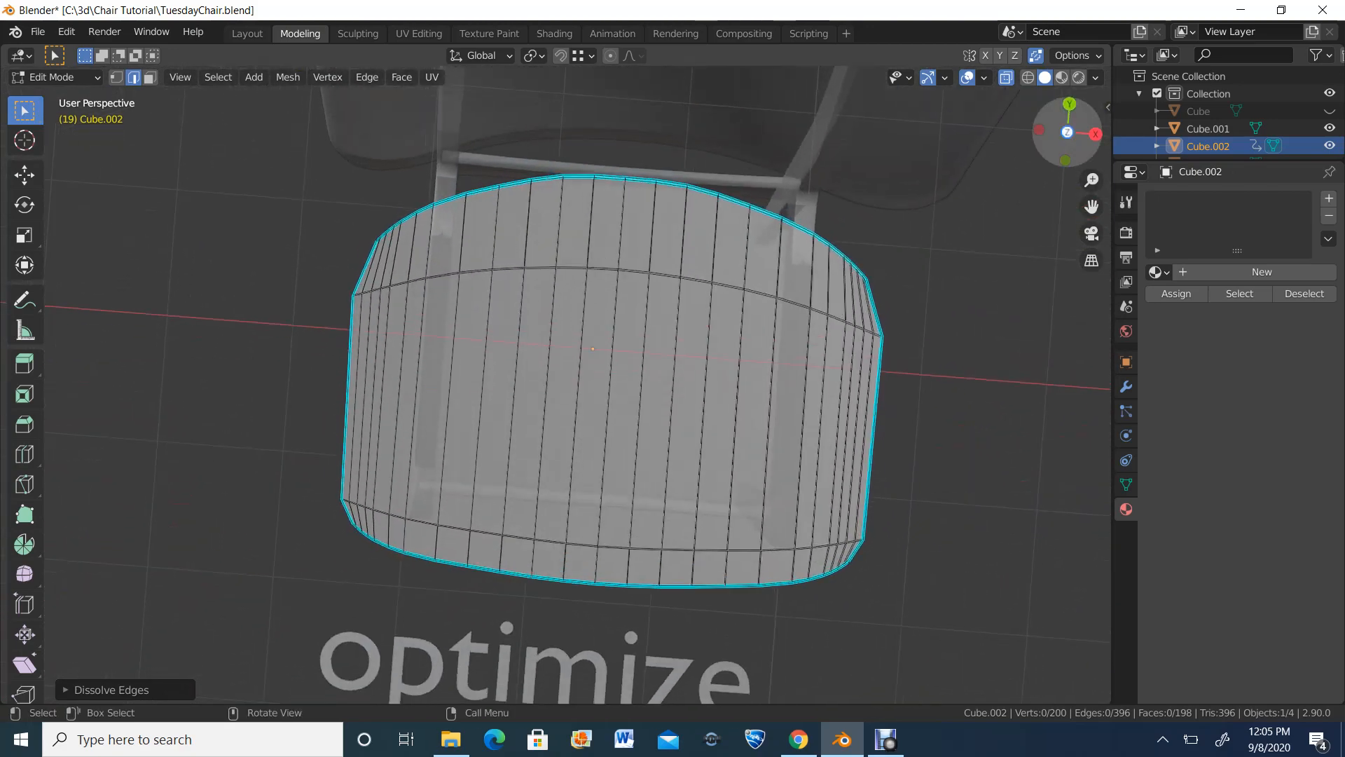
left_click(1068, 131)
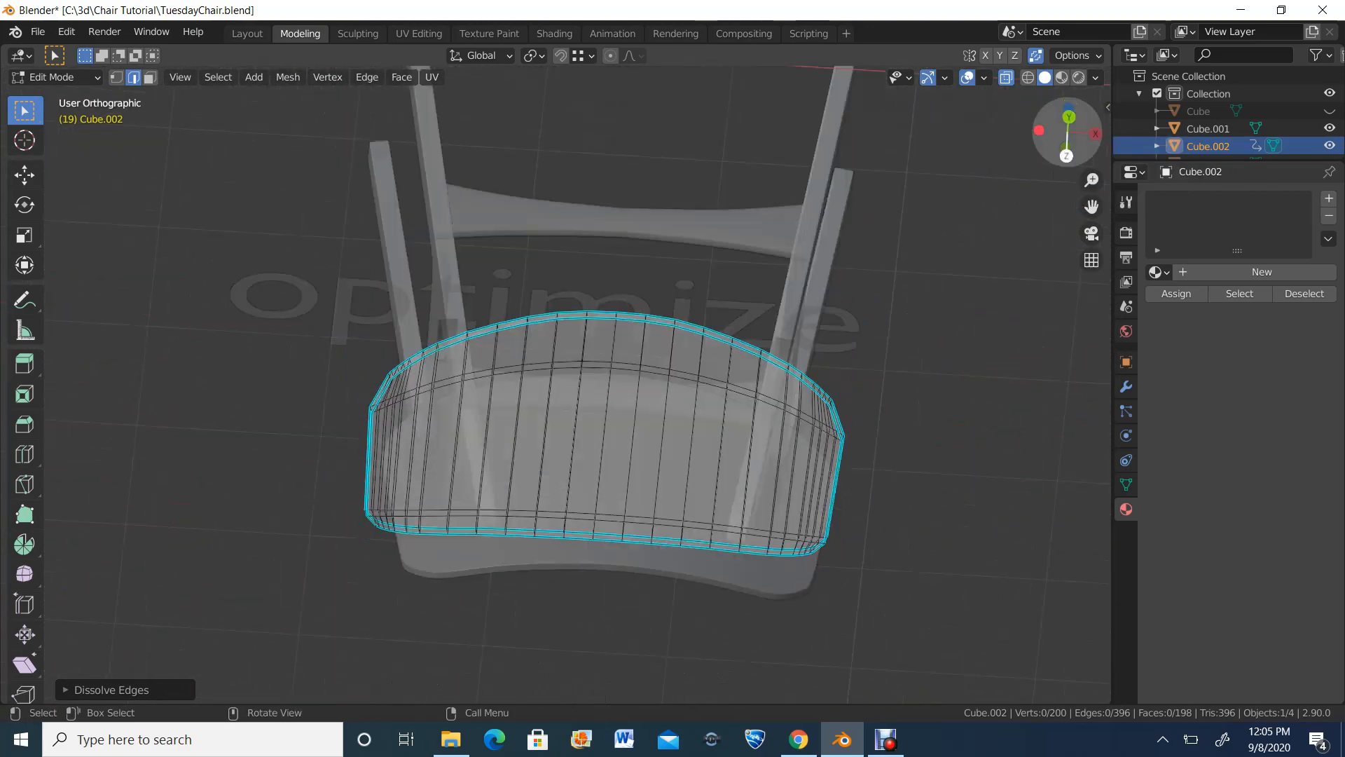
left_click(1067, 131)
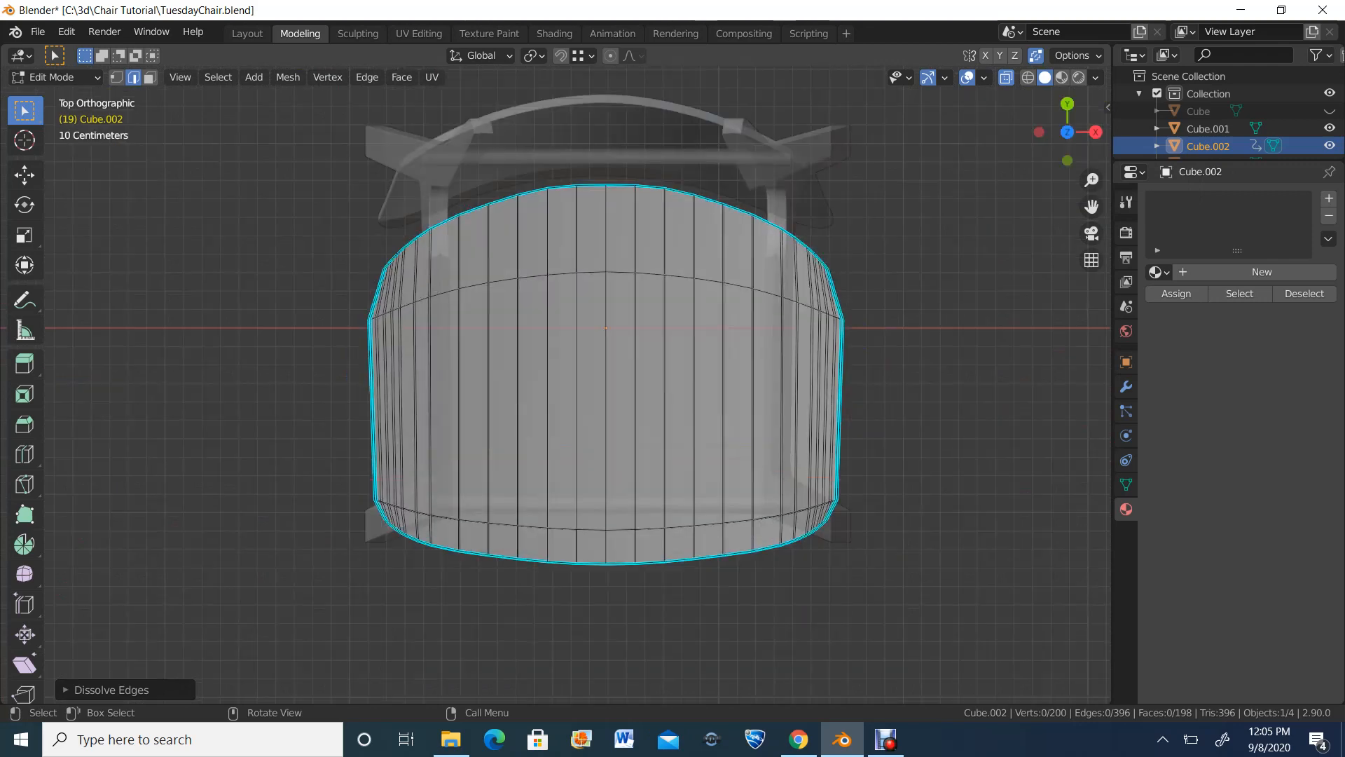
scroll(577, 384, "up", 2)
scroll(560, 384, "up", 3)
scroll(560, 384, "down", 3)
scroll(560, 384, "up", 3)
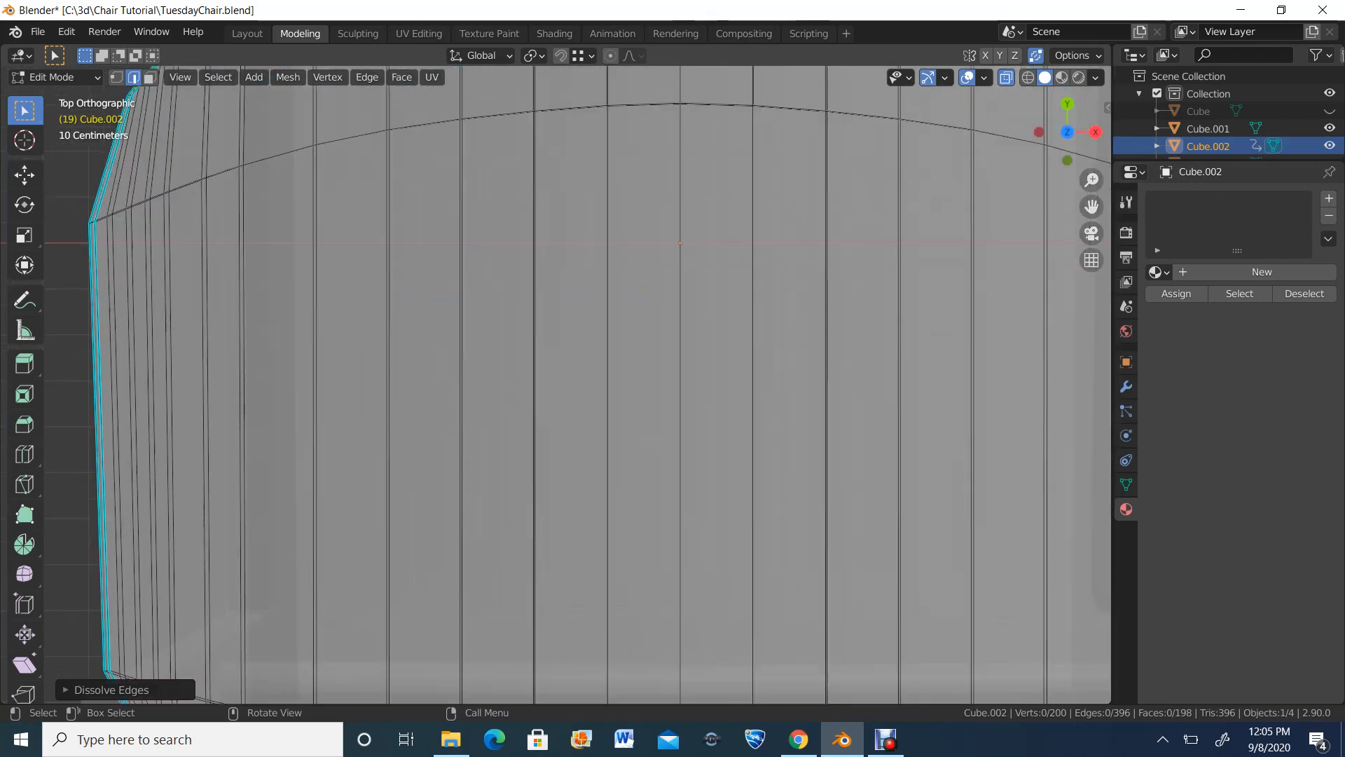
scroll(561, 384, "down", 1)
middle_click_drag(582, 384, 765, 437, "shift")
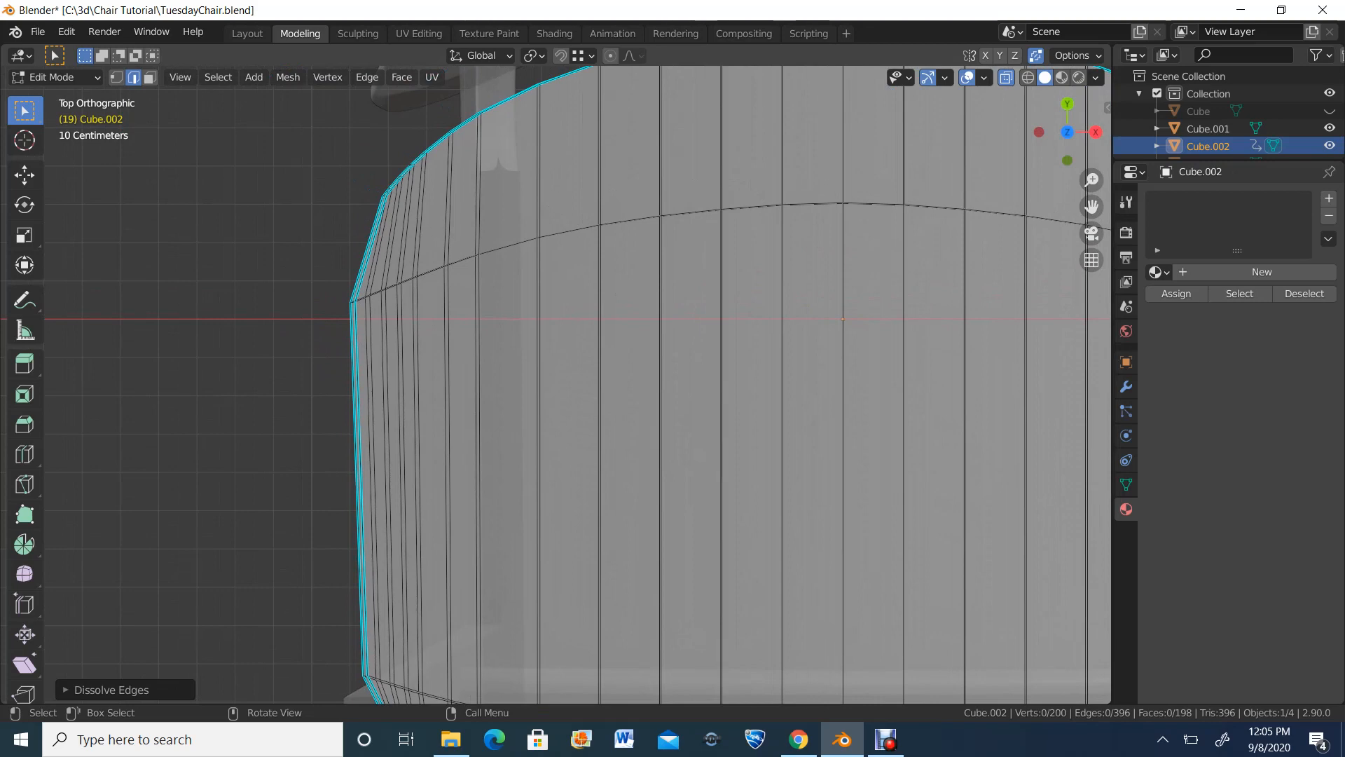
scroll(577, 384, "up", 1)
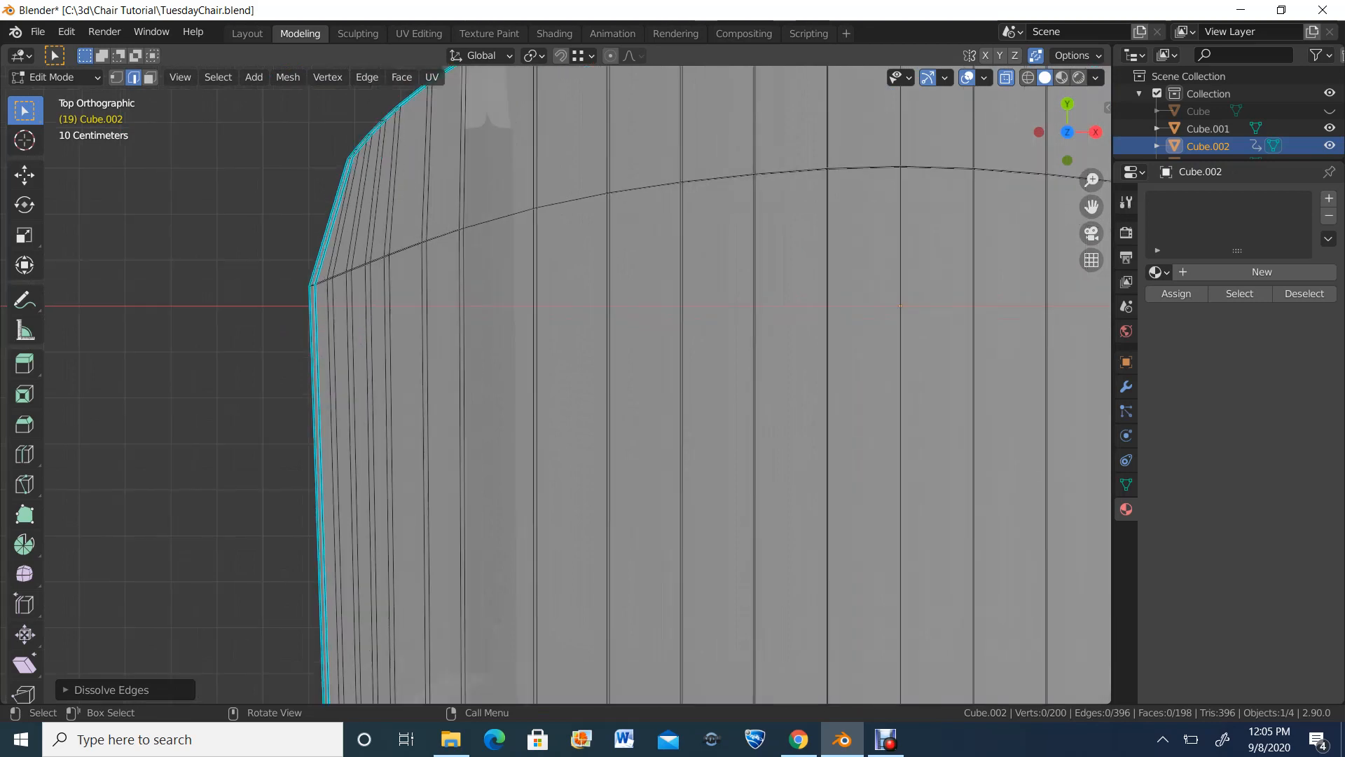
key("alt")
left_click(344, 225, "alt")
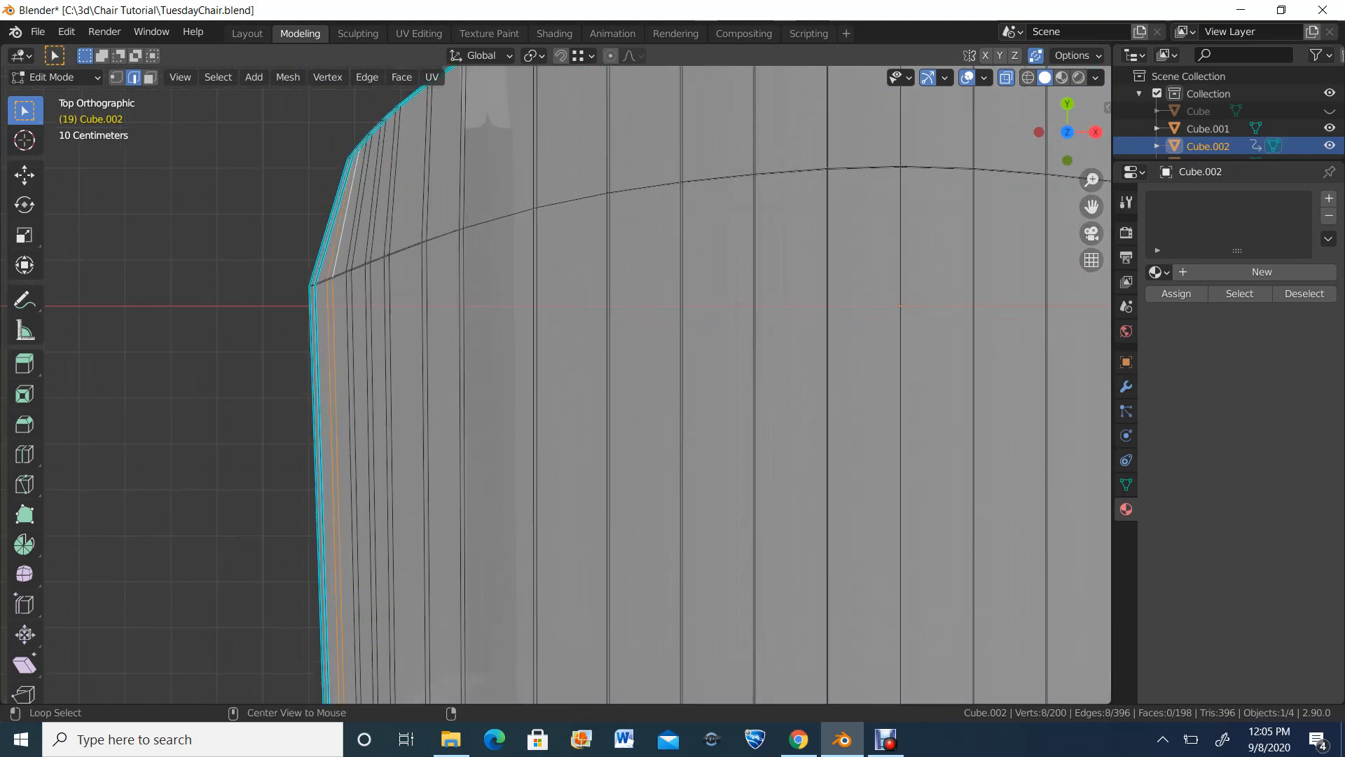
left_click(355, 211, "alt+shift")
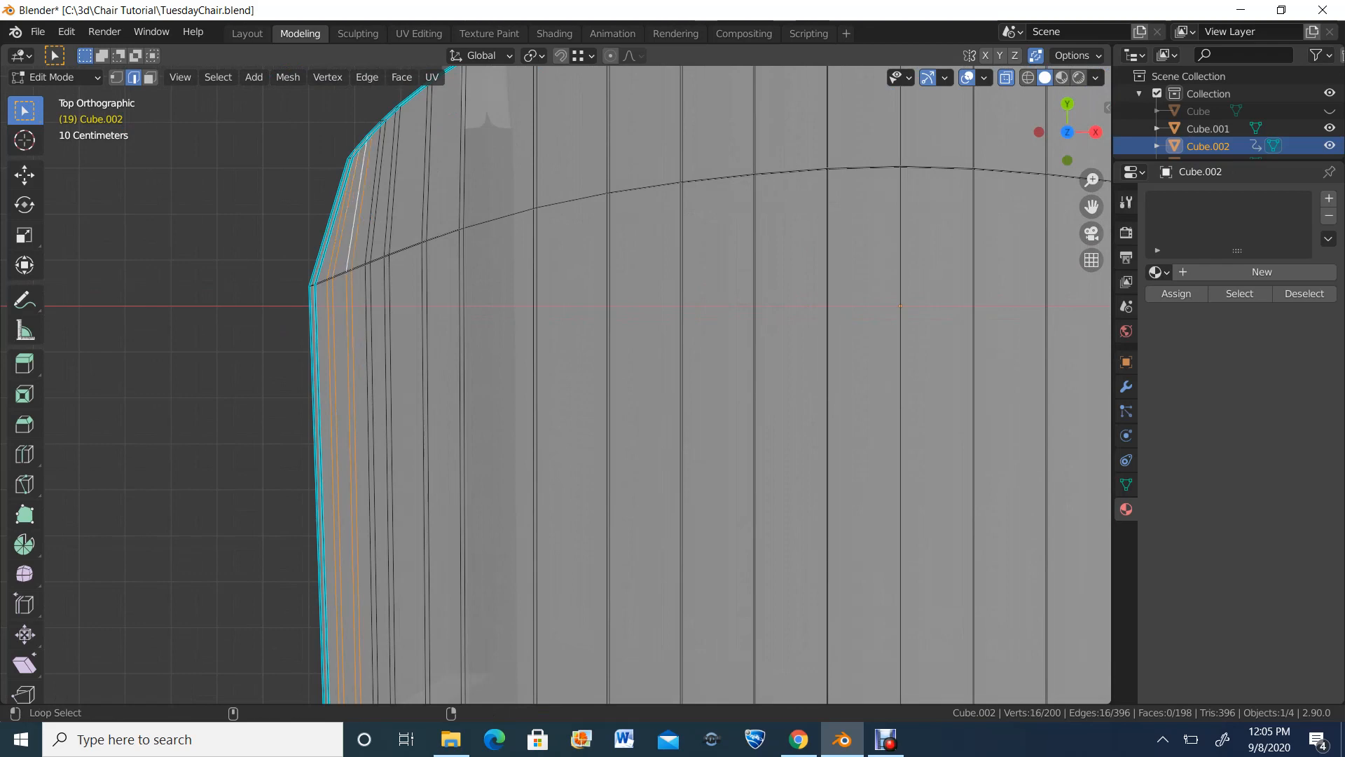
left_click(376, 203, "alt+shift")
Step: Add the three matching front-to-back loops along the seat's right edge to the selection and dissolve the edges of all six
scroll(579, 384, "down", 4)
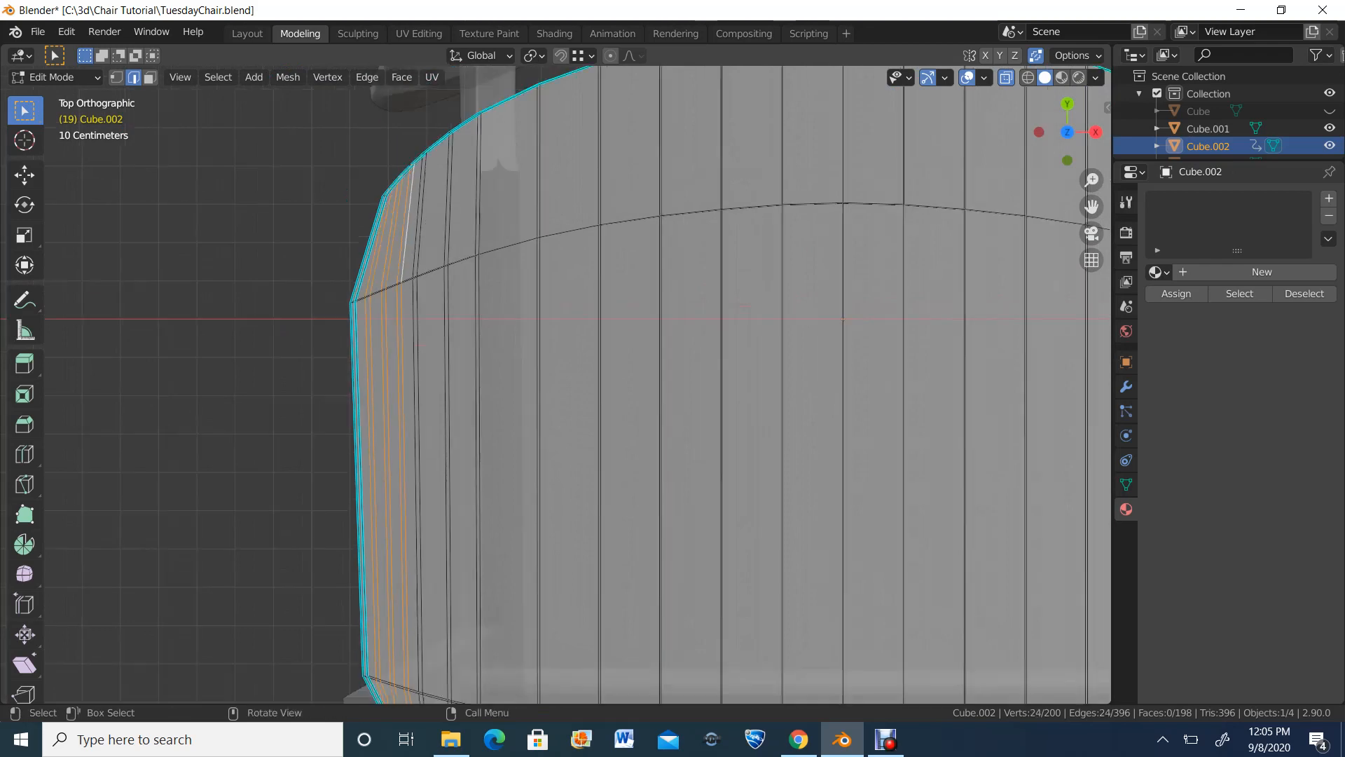
scroll(1009, 392, "up", 3)
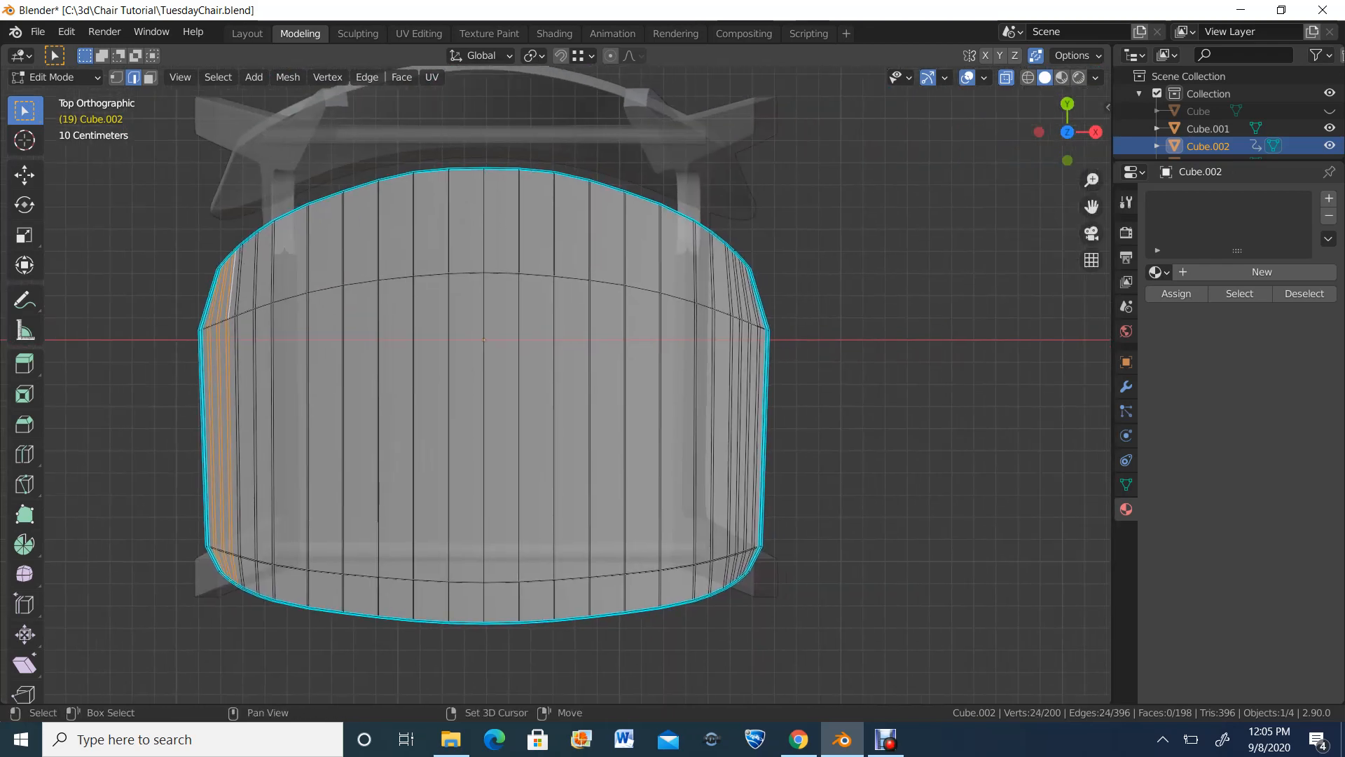
left_click(898, 235, "alt+shift")
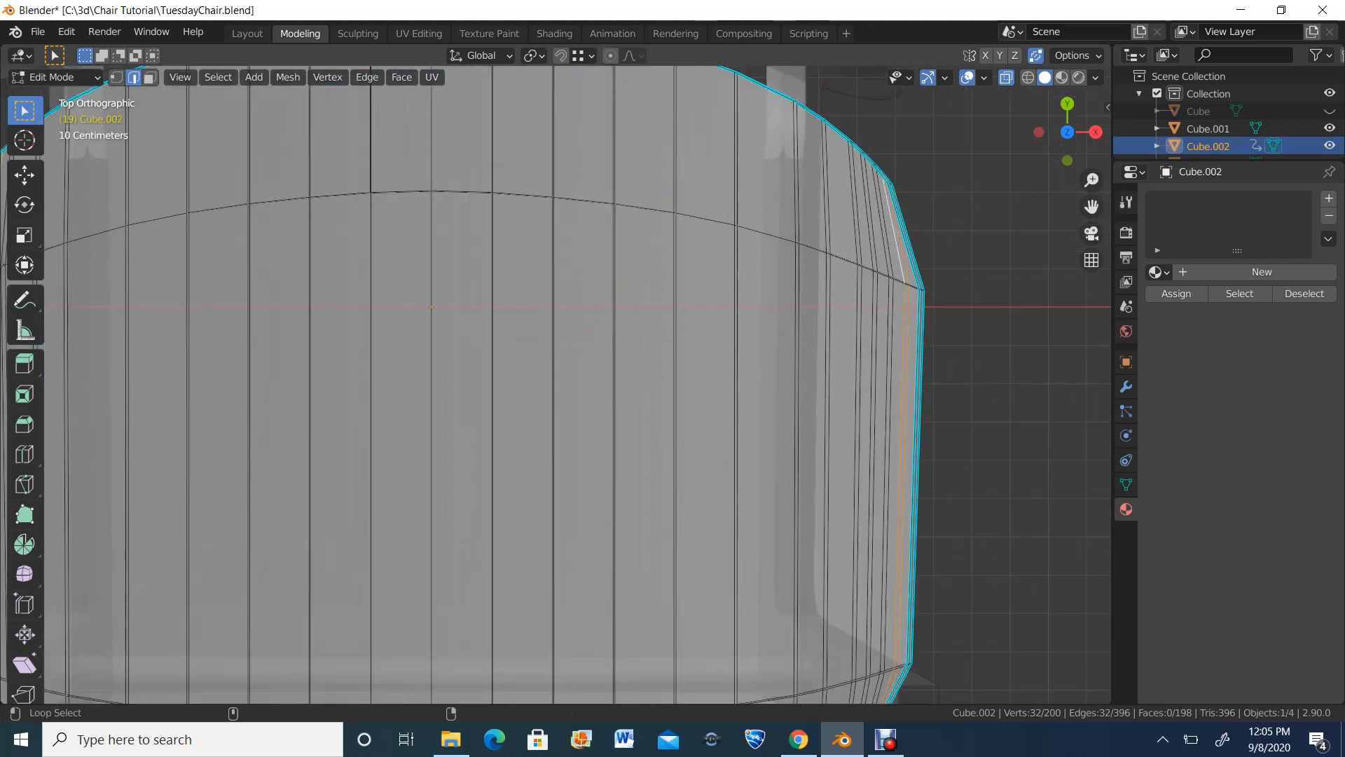
left_click(886, 224, "alt+shift")
left_click(871, 215, "alt+shift")
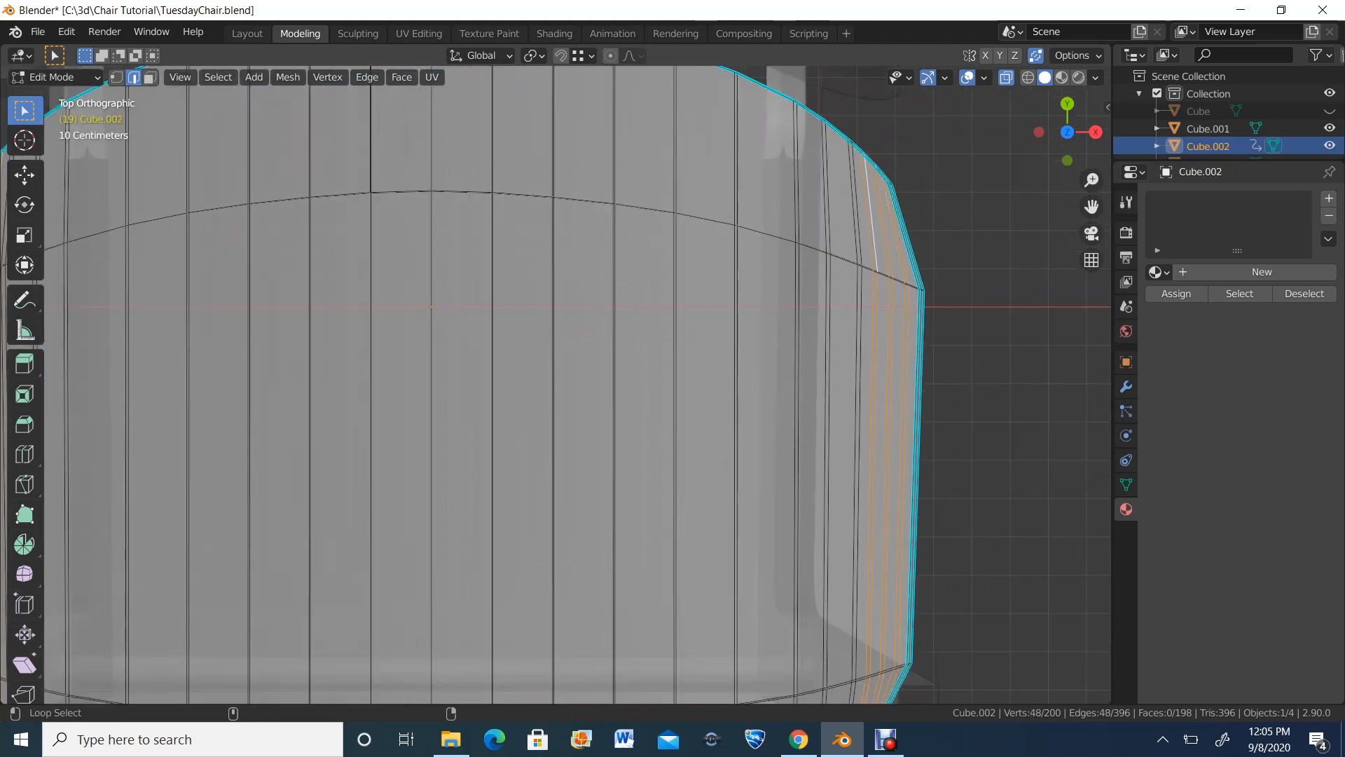
key("KP_Decimal")
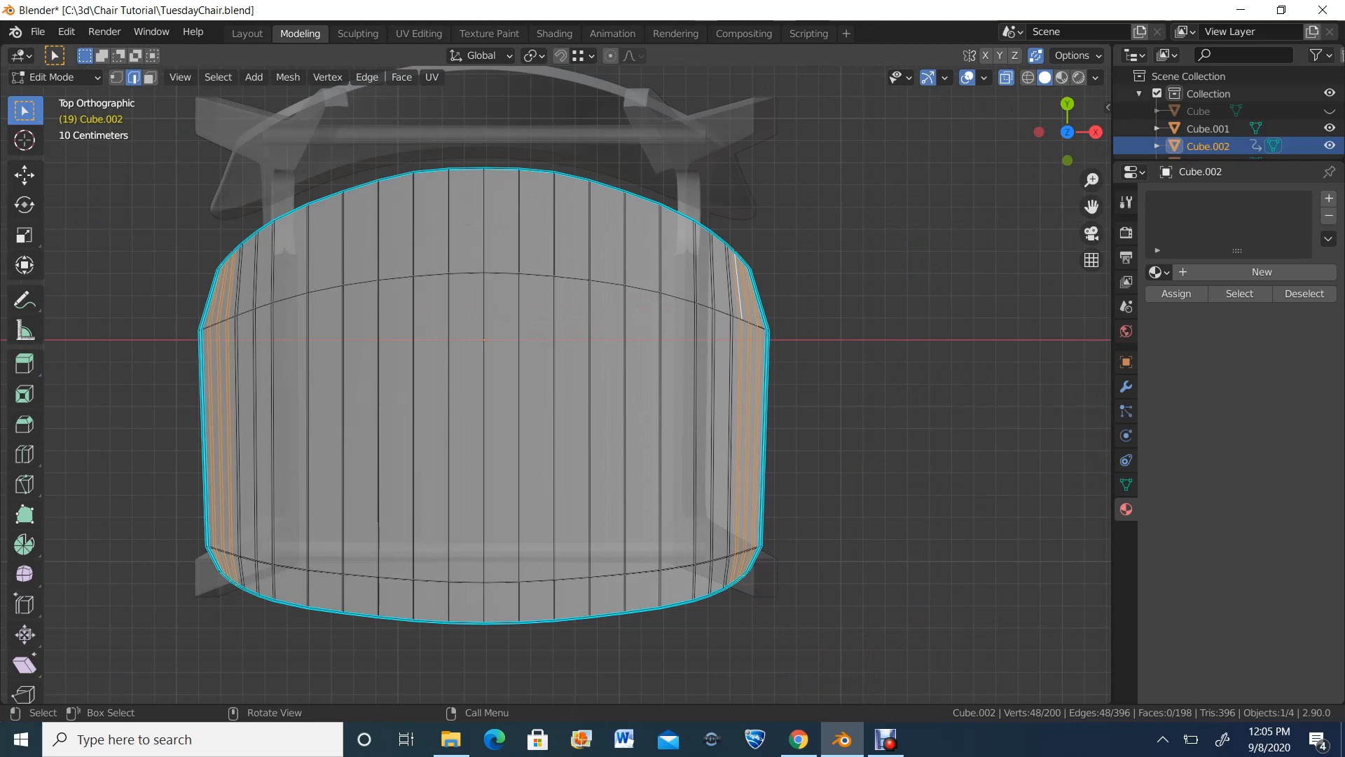
key("x")
left_click(824, 259)
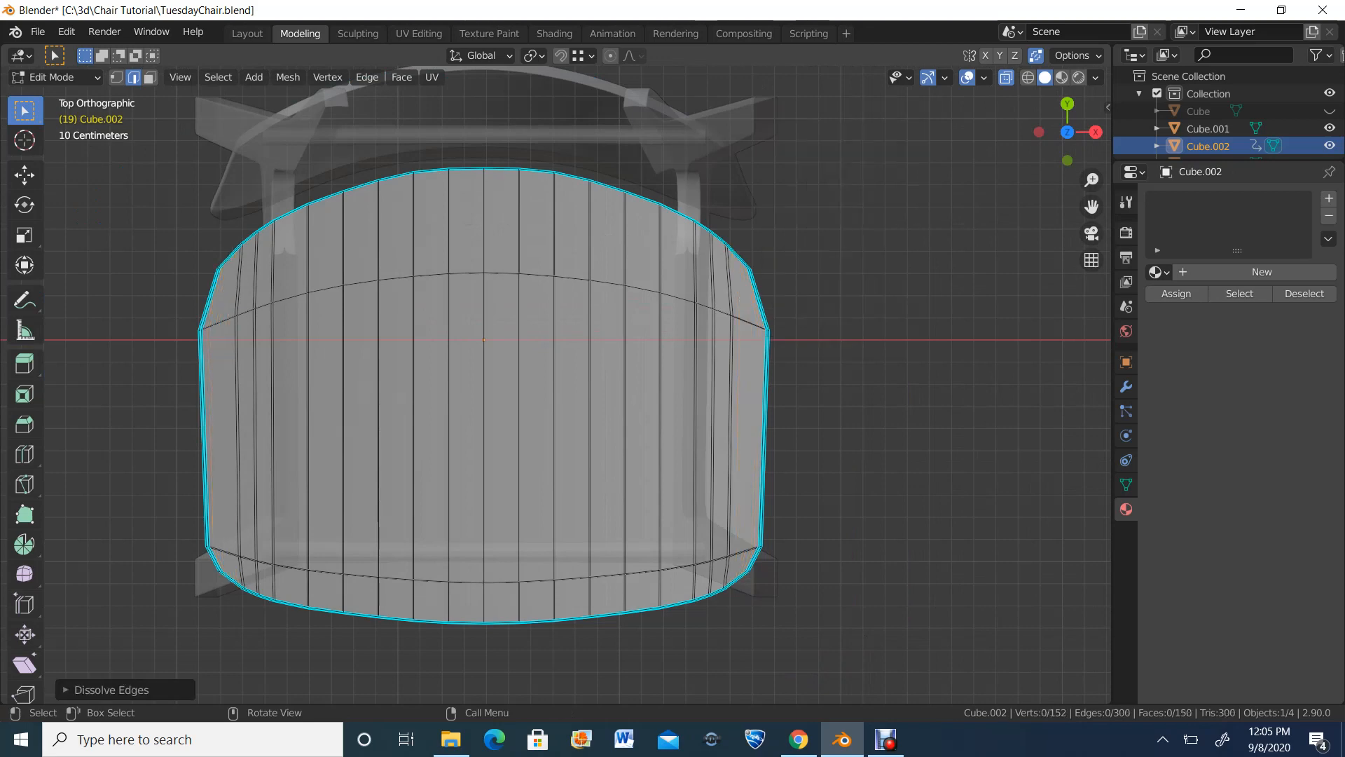
Step: Select the outlying front-to-back edge loop near each side of the seat, symmetrically, and dissolve the edges of both loops
left_click(711, 275, "alt")
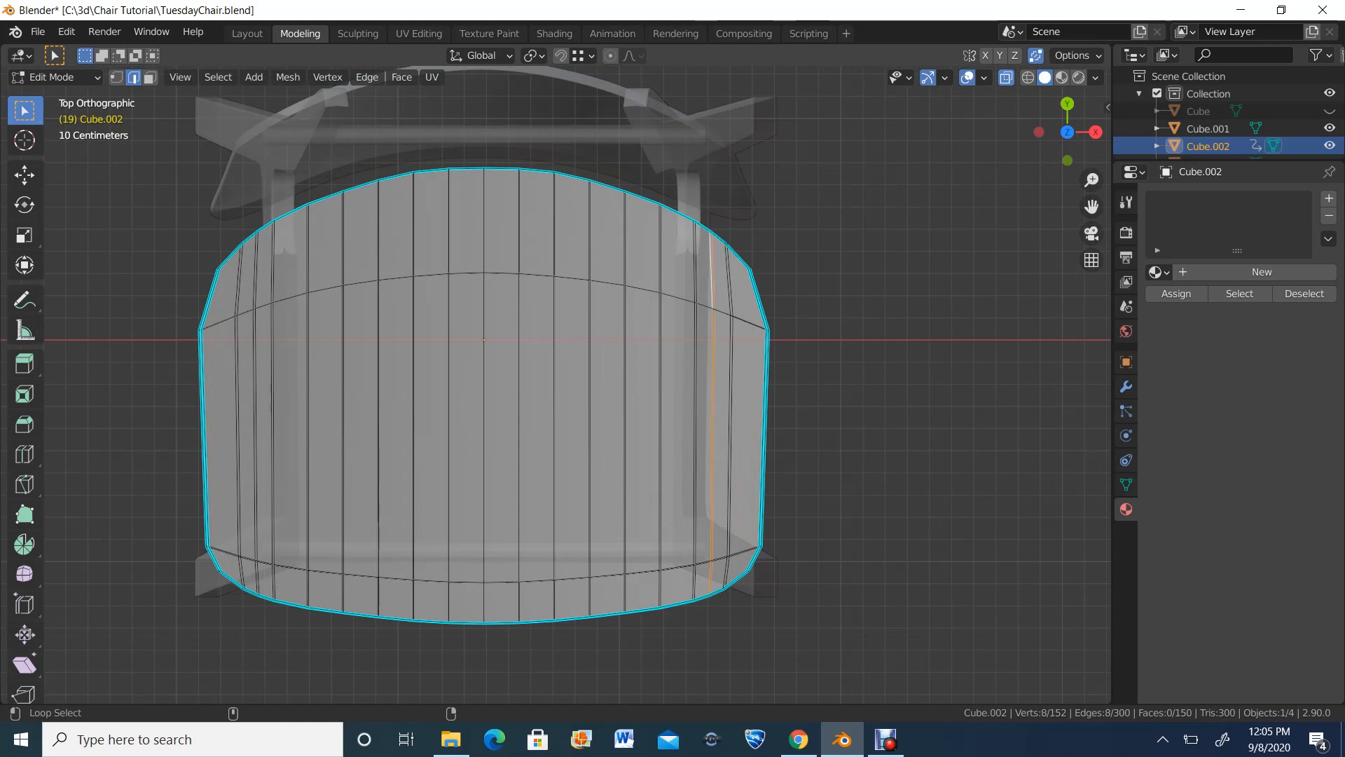
left_click(256, 275, "alt+shift")
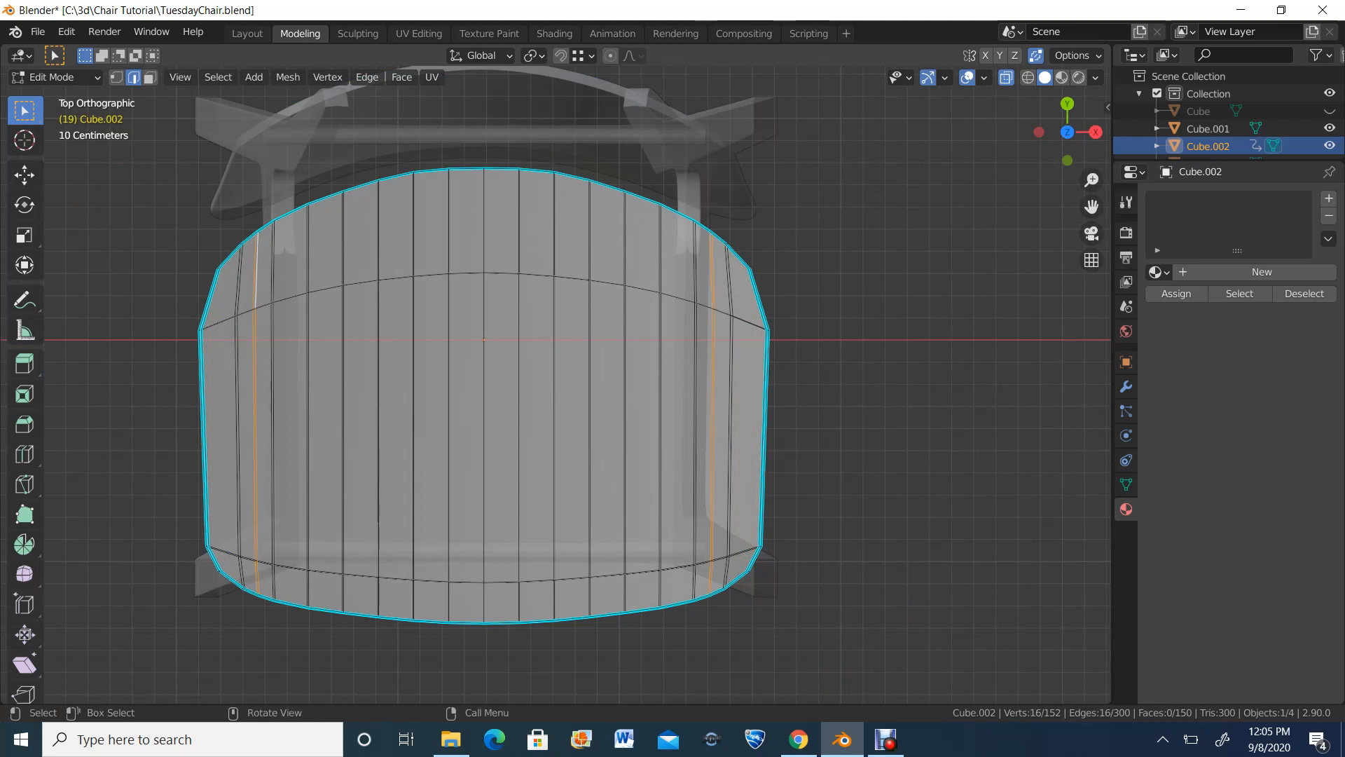
key("x")
key("Down")
key("Down")
key("Down")
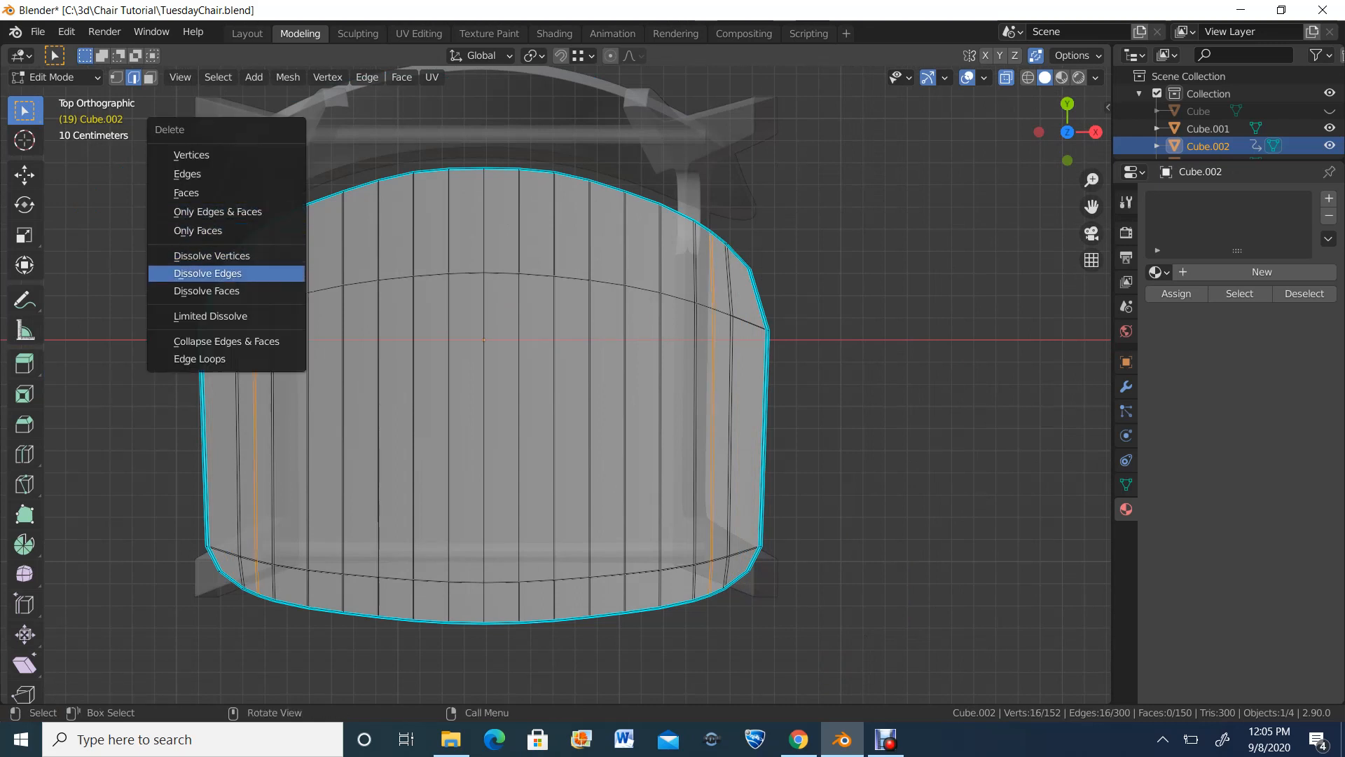
key("Return")
Step: Select every second front-to-back edge loop across the seat, seven in total, and dissolve their edges
middle_click_drag(561, 420, 596, 469)
scroll(596, 470, "down", 5)
scroll(596, 470, "up", 3)
scroll(518, 364, "up", 2)
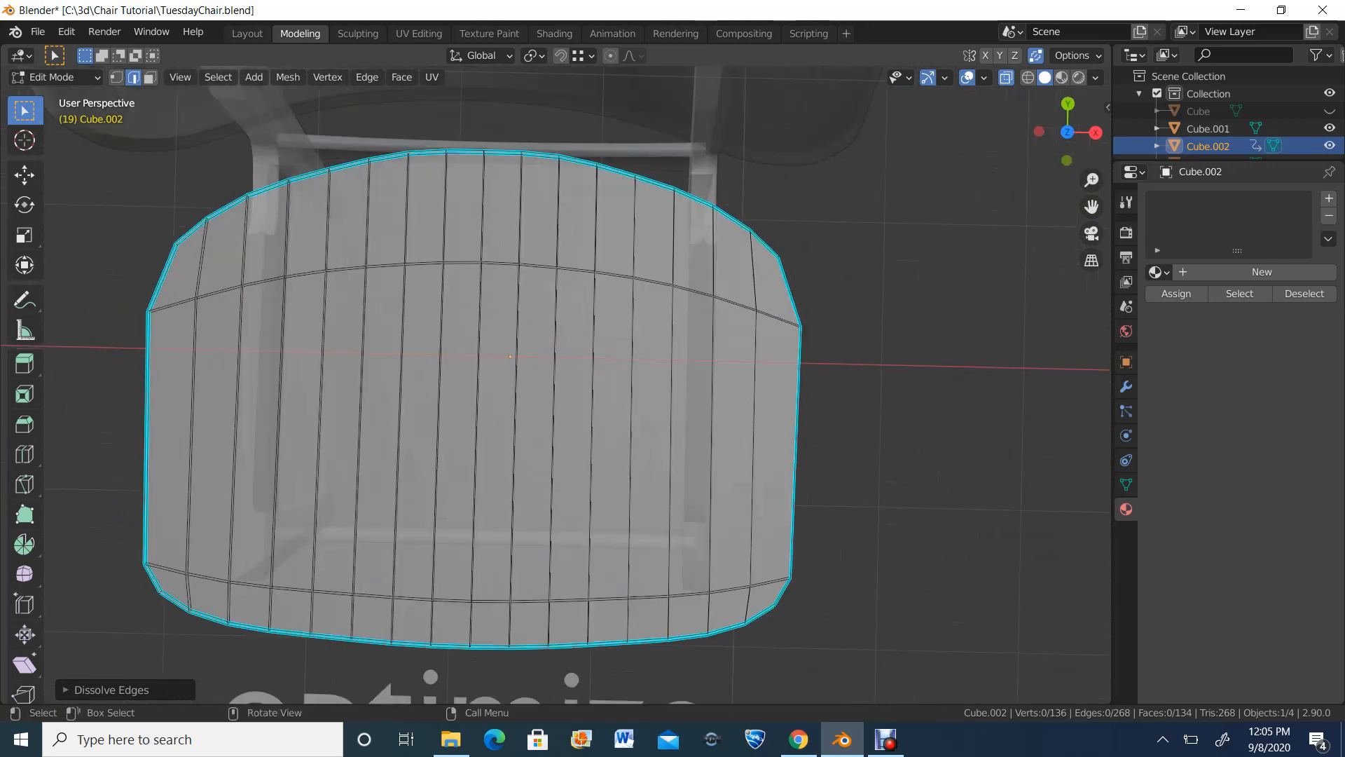
middle_click_drag(595, 435, 601, 425)
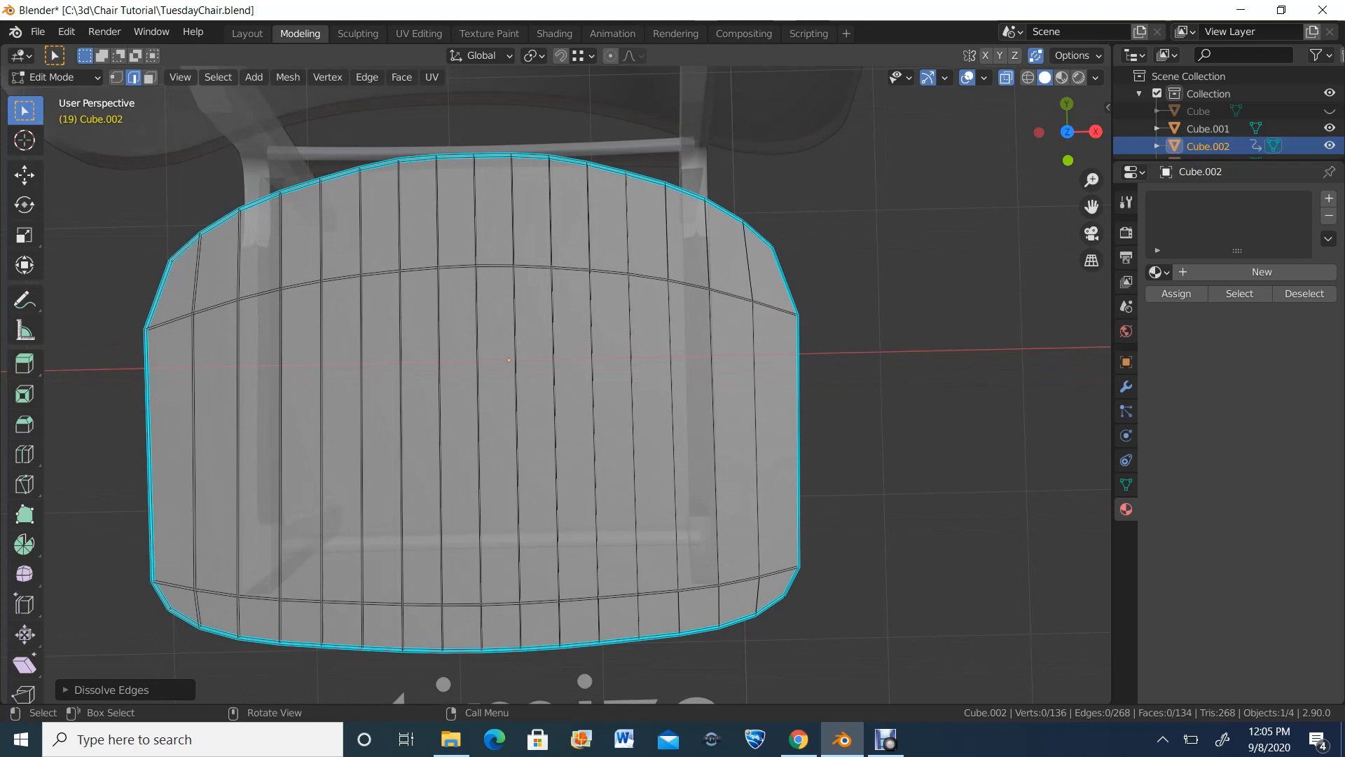
left_click(477, 420, "alt")
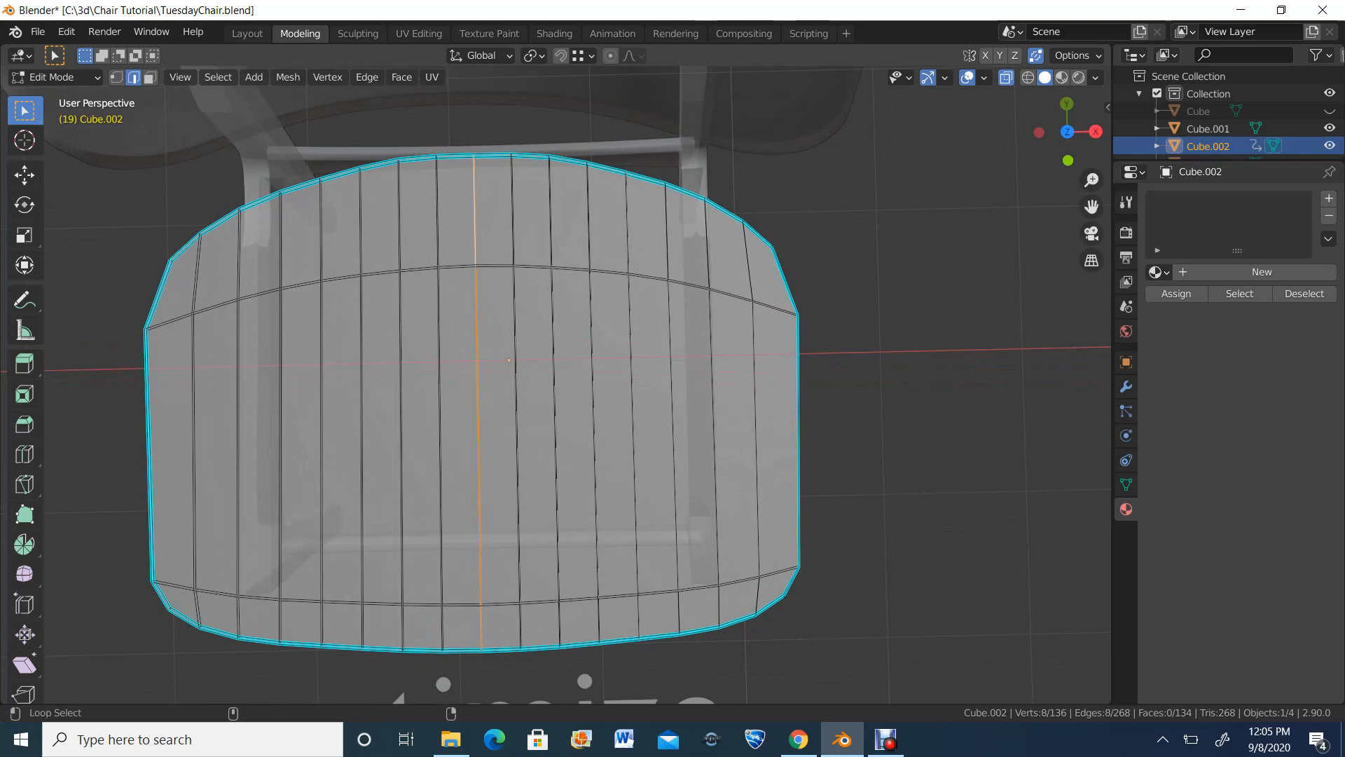
left_click(399, 218, "alt+shift")
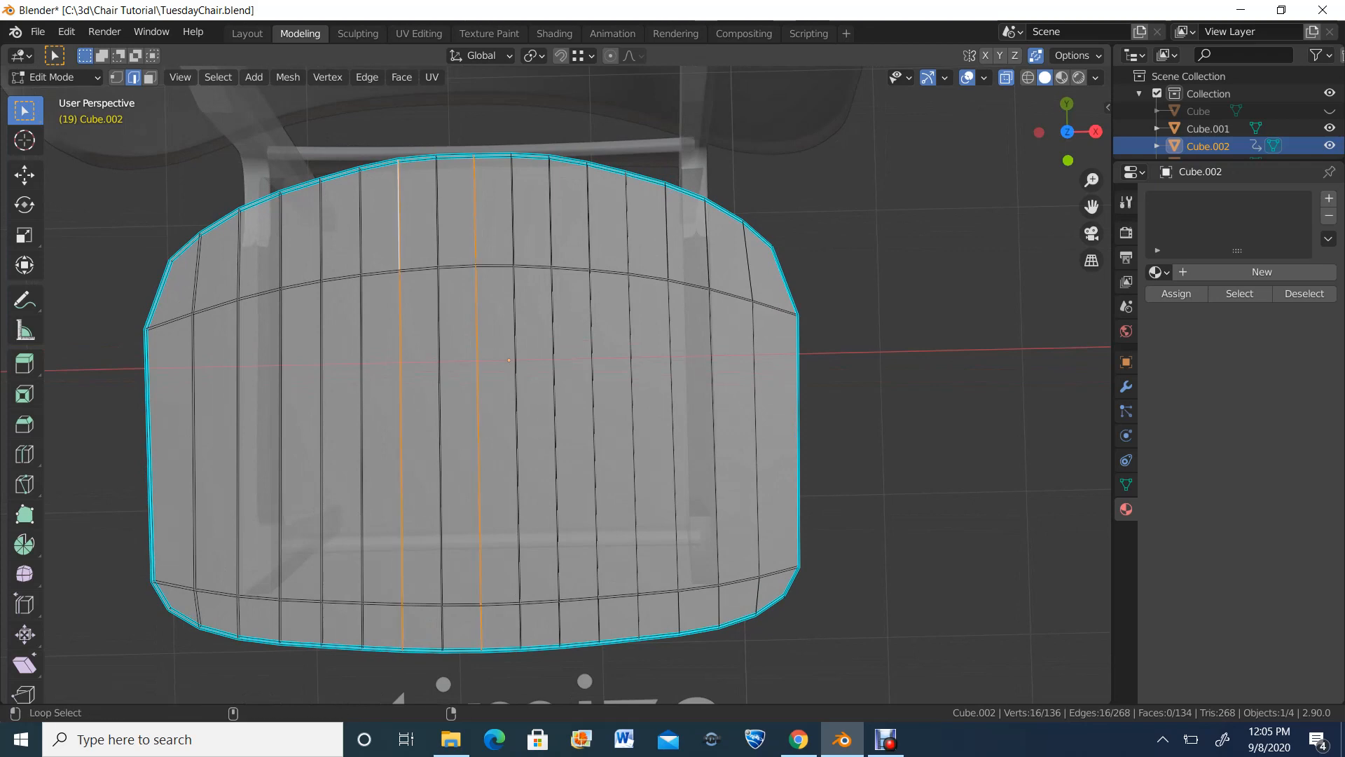
left_click(550, 218, "alt+shift")
left_click(321, 225, "alt+shift")
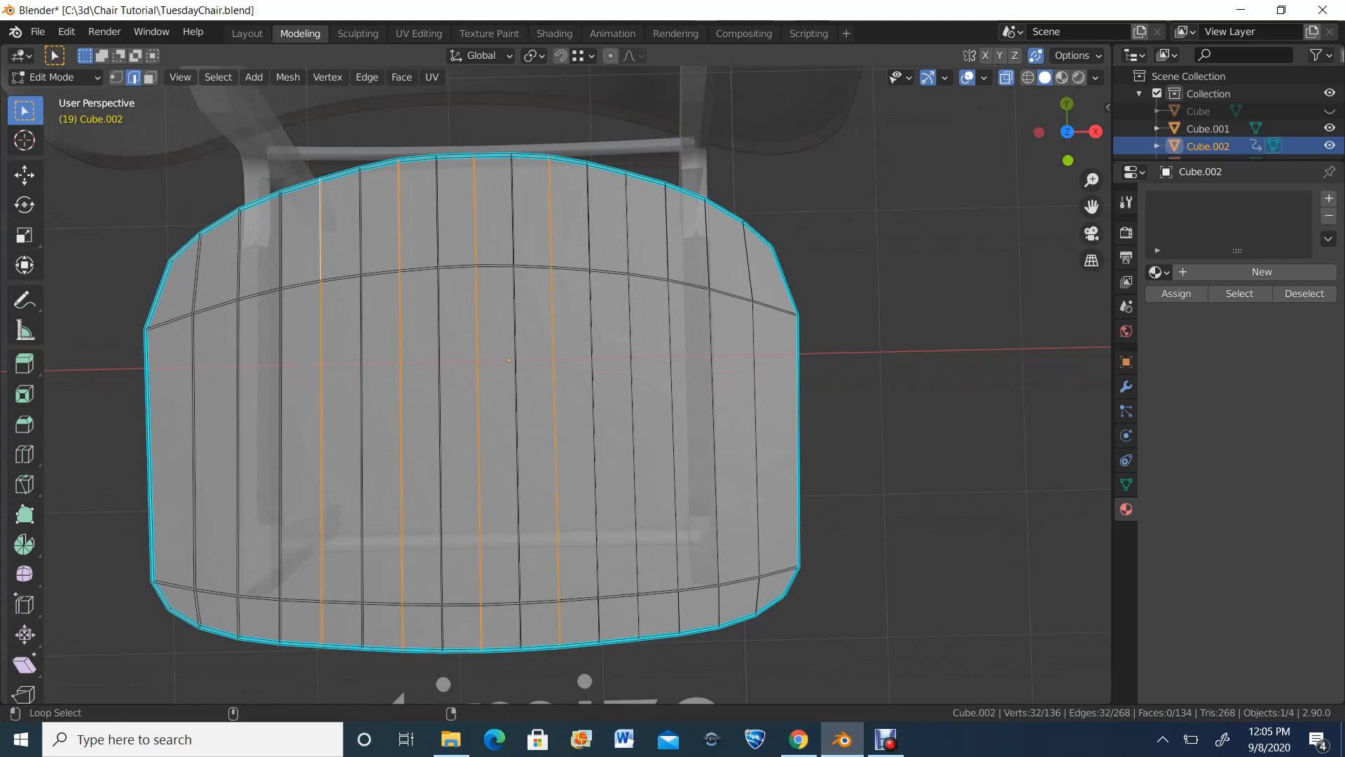
left_click(627, 224, "alt+shift")
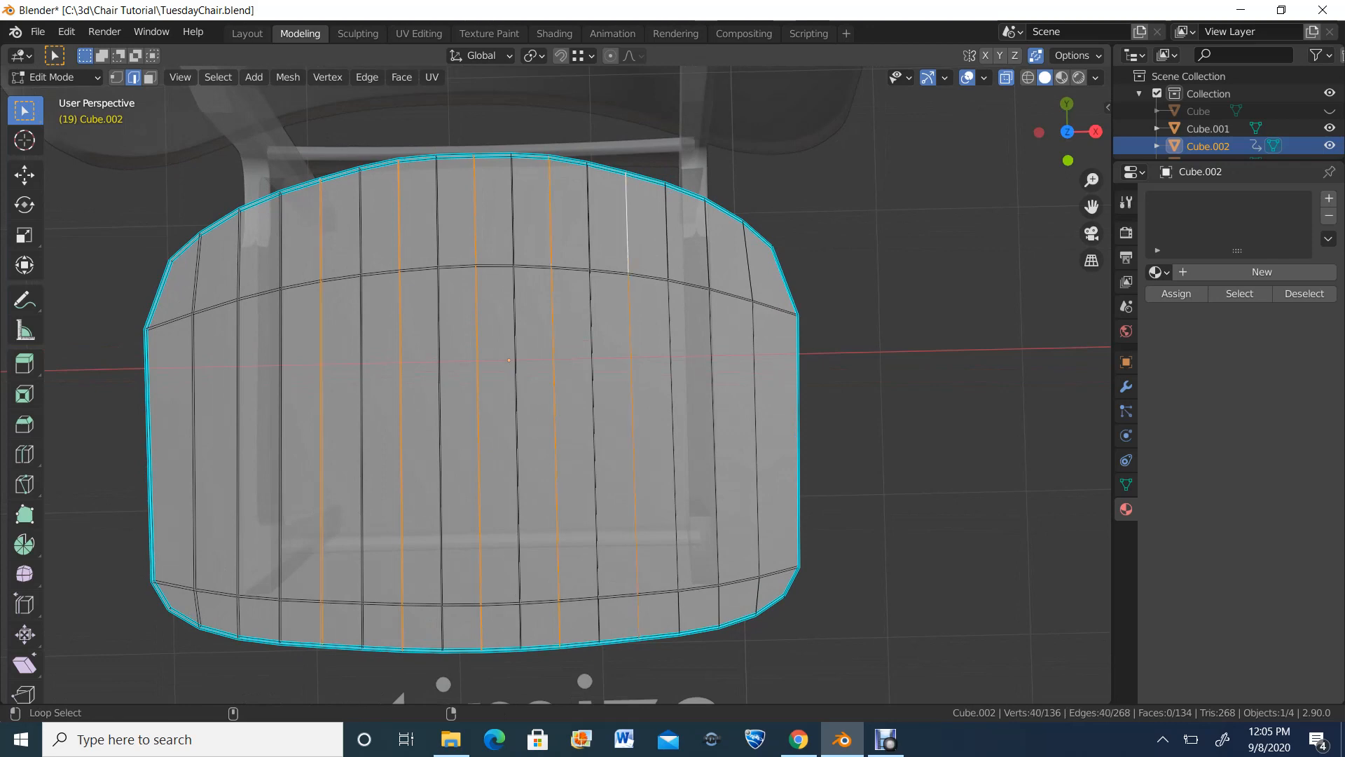
left_click(238, 225, "alt+shift")
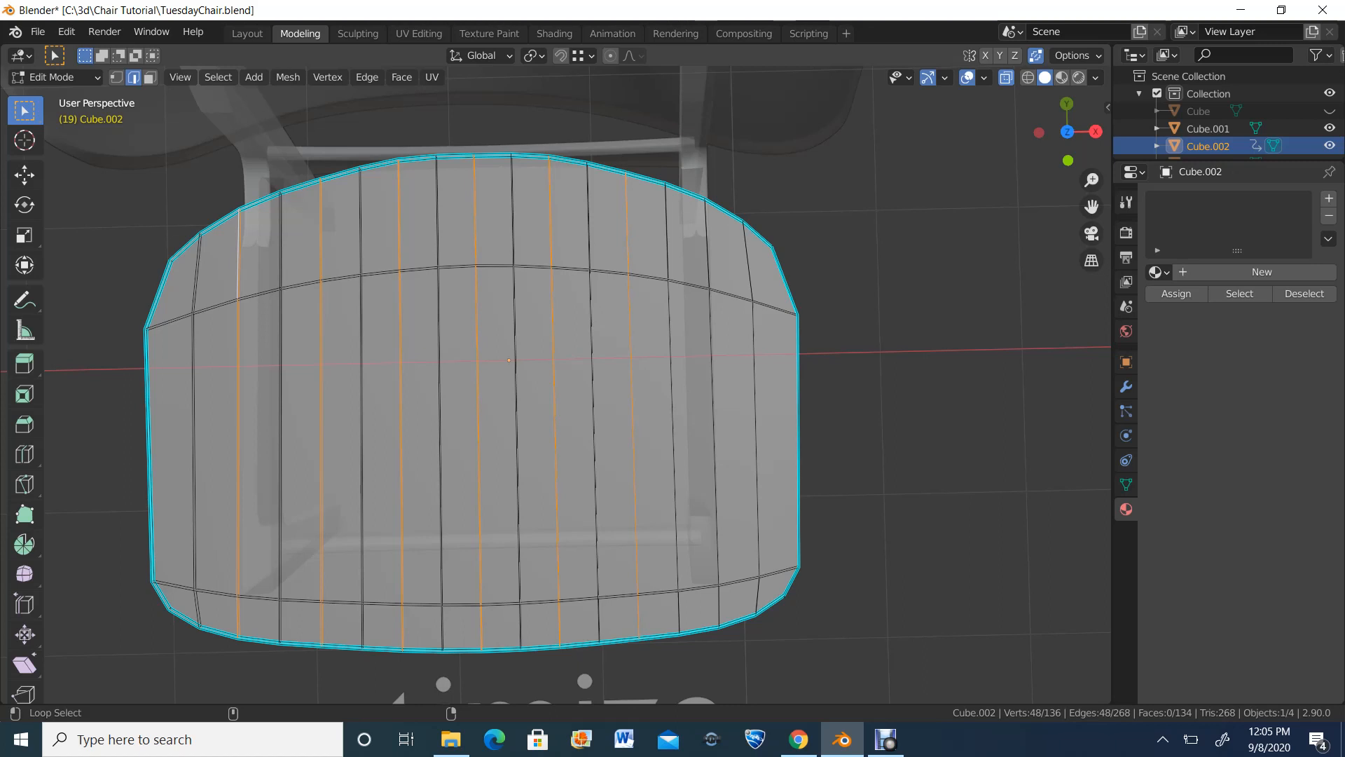
left_click(707, 238, "alt+shift")
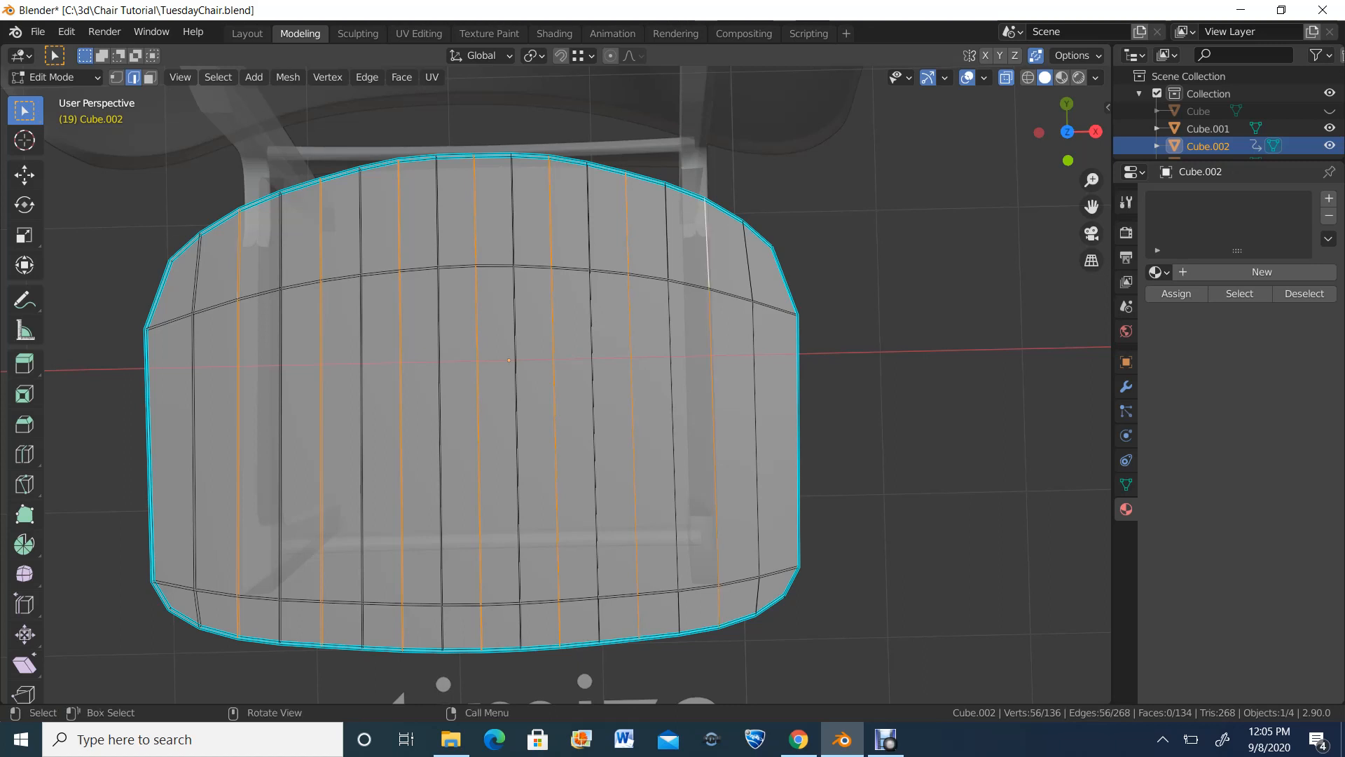
key("x")
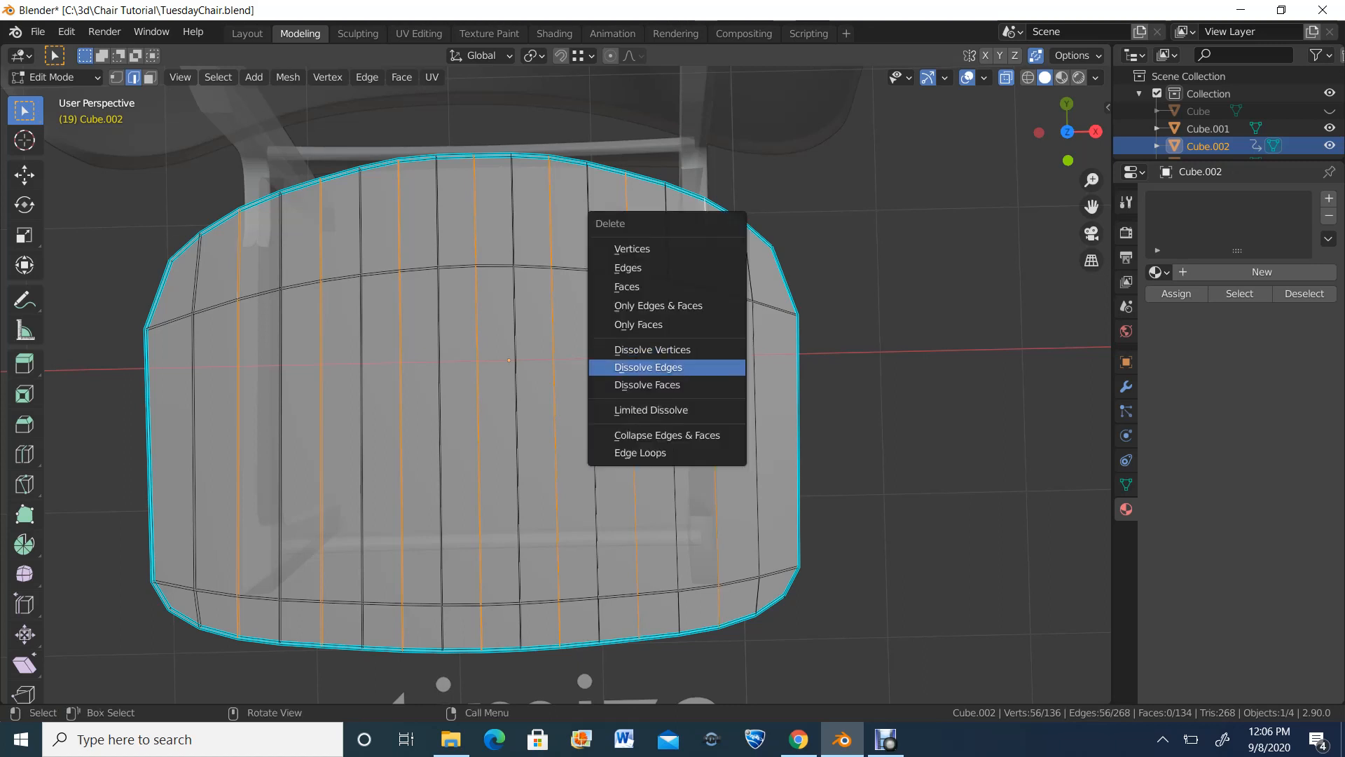
left_click(666, 363)
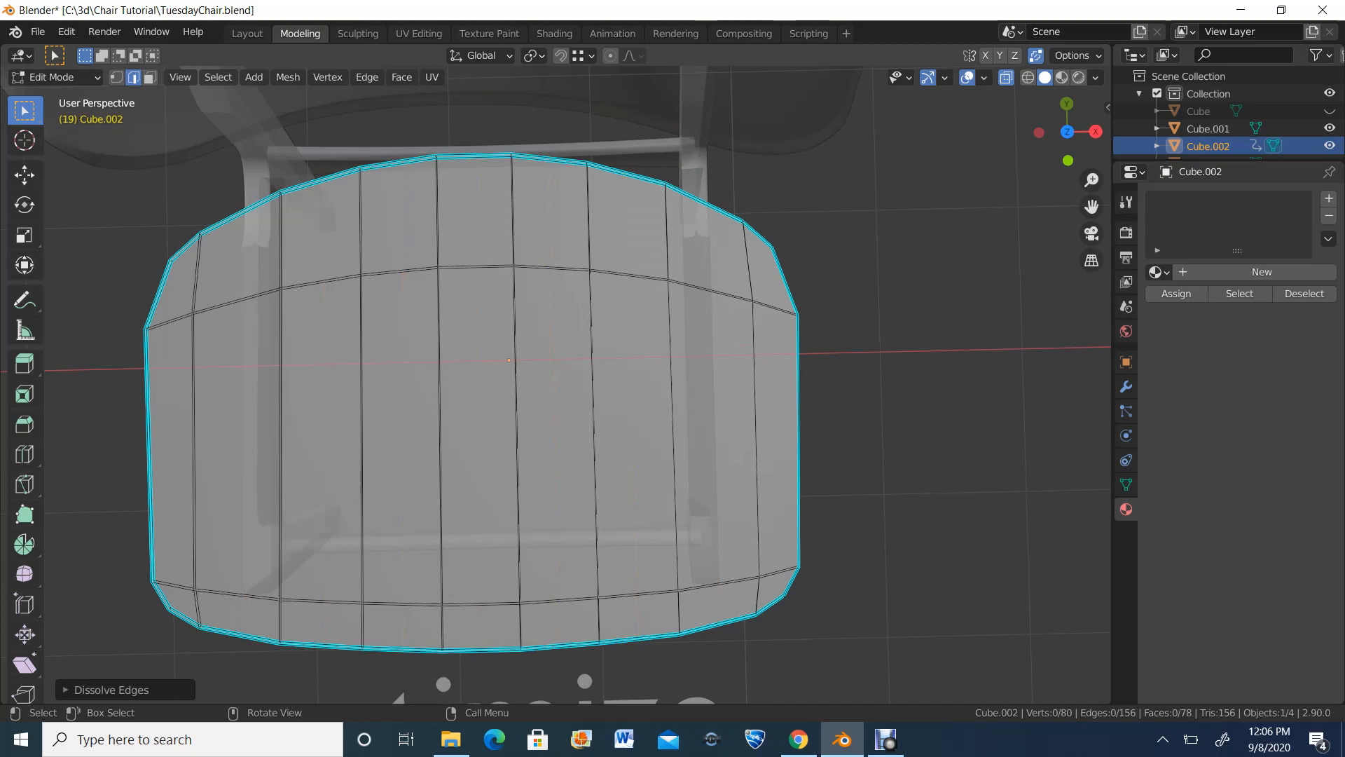
Step: Turn off X-ray display of the seat and activate the Move tool with snapping enabled
middle_click_drag(533, 421, 424, 319)
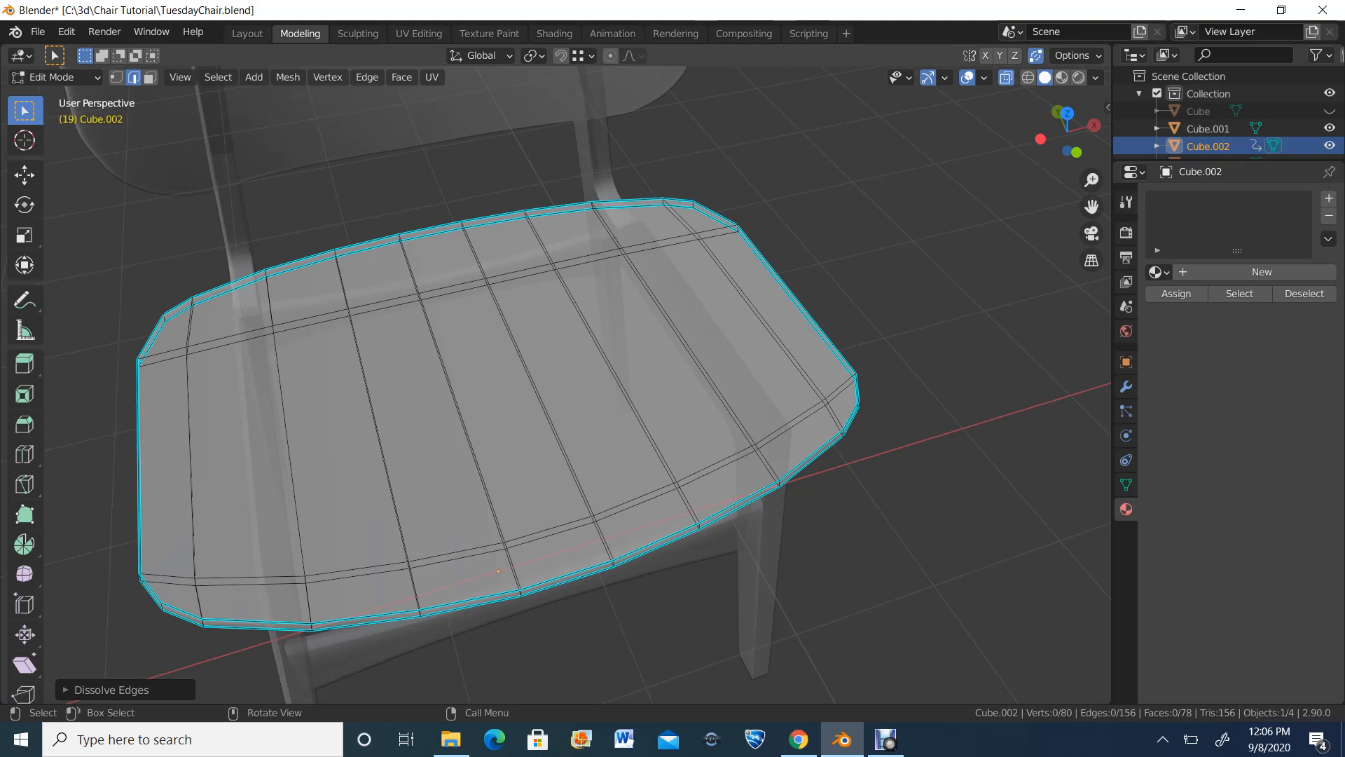
middle_click_drag(490, 393, 585, 360)
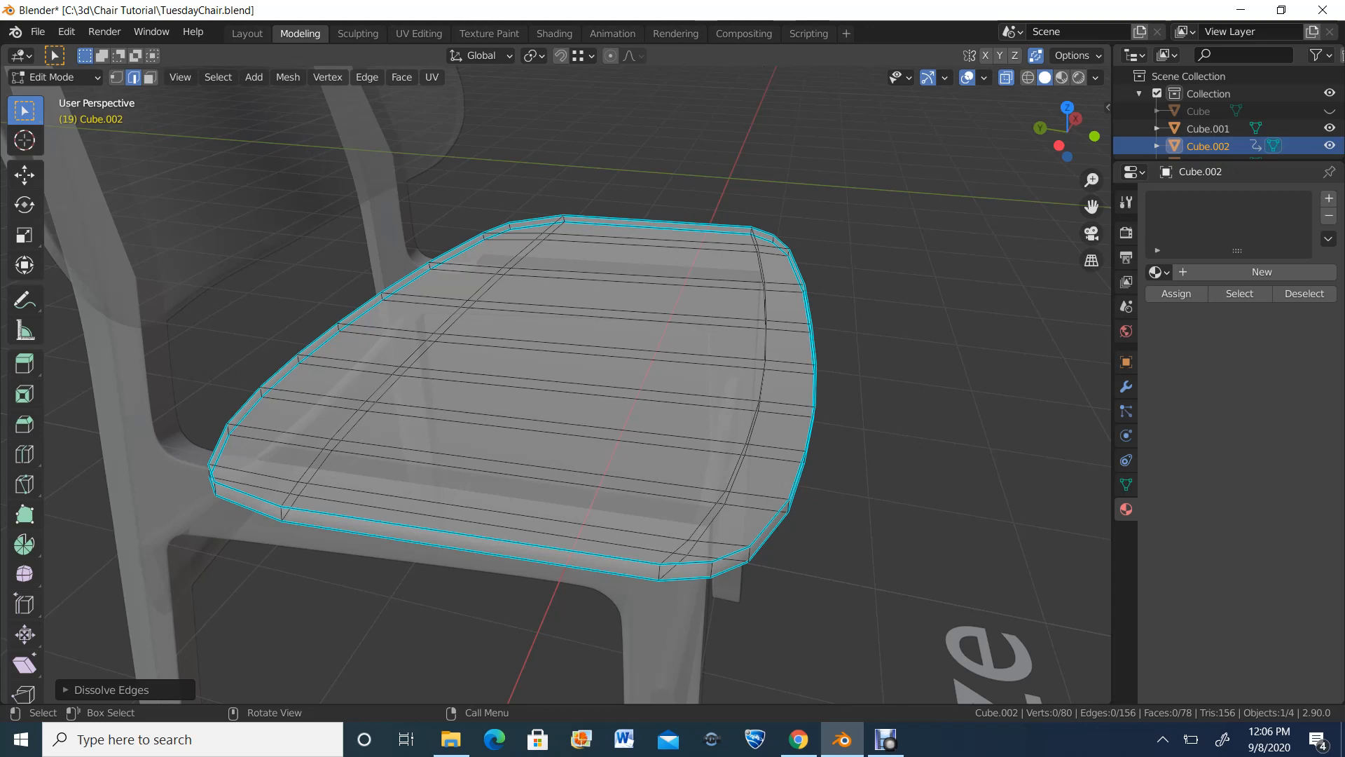
key("alt+z")
middle_click_drag(631, 392, 554, 407)
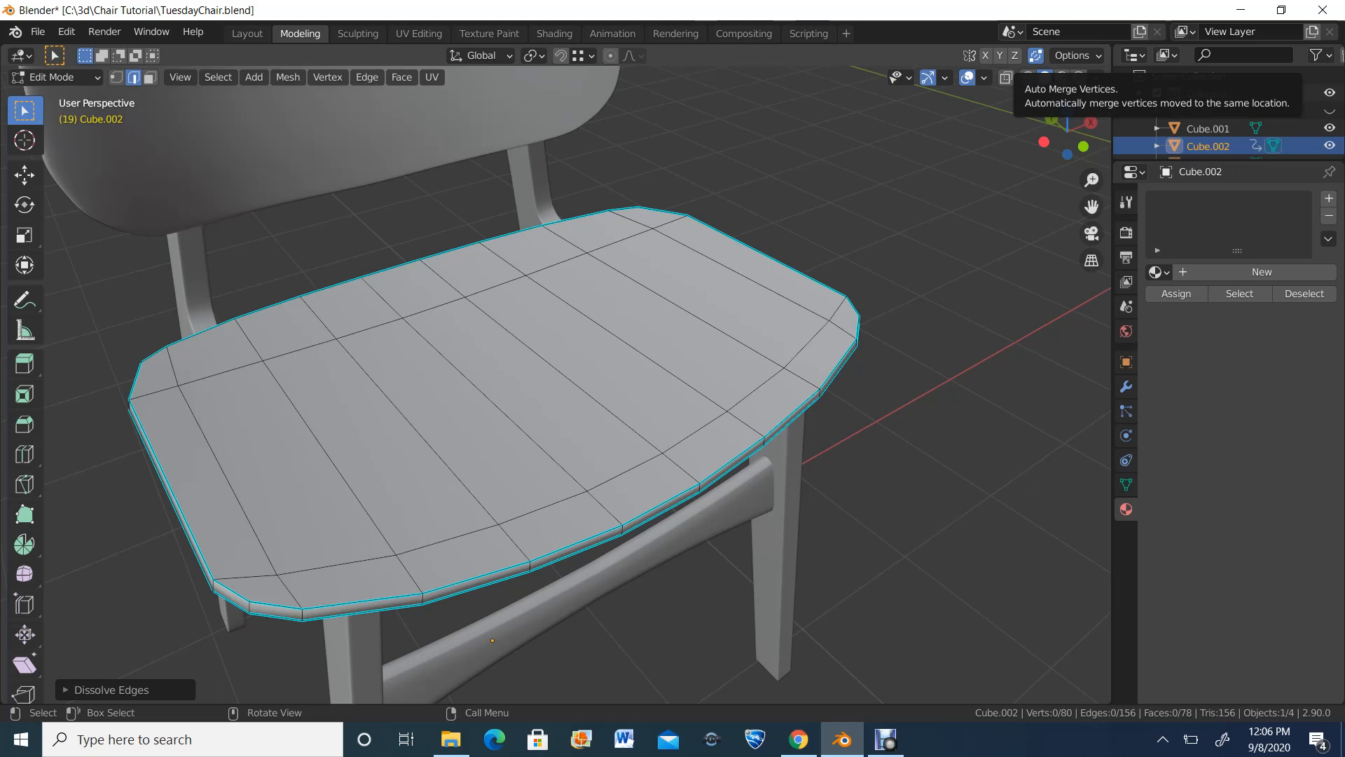
left_click(24, 173)
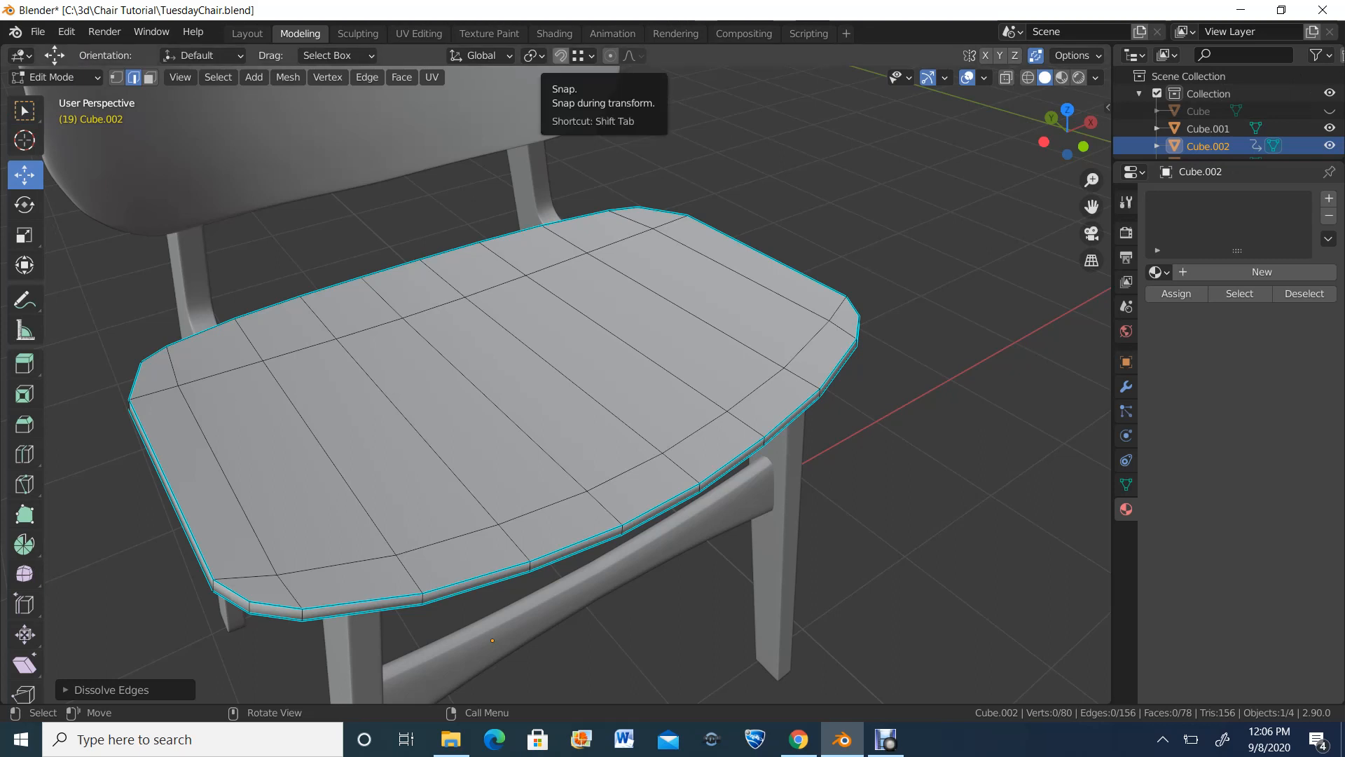
left_click(560, 55)
left_click(584, 55)
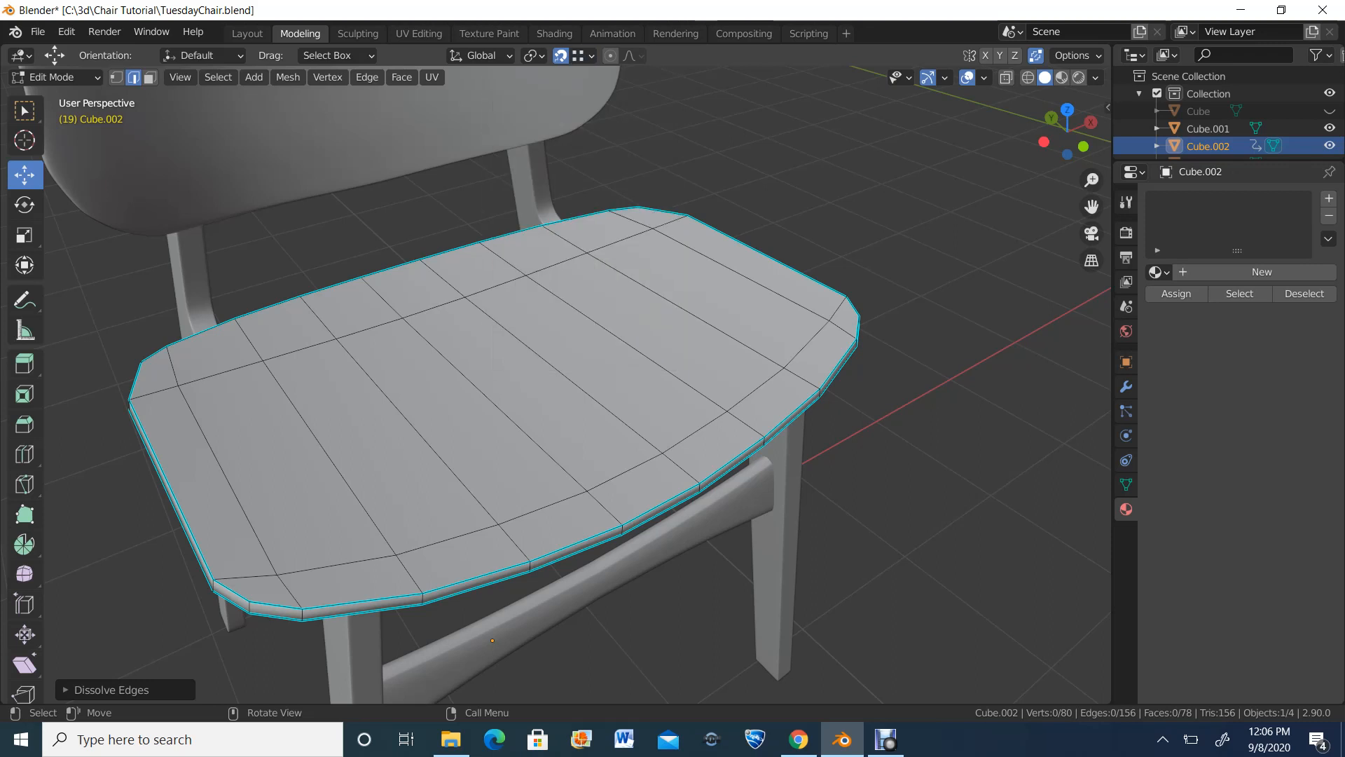
Step: In vertex selection, snap the two right-end vertices of the seat's front inner loop onto the adjacent top-rim vertices, merging each pair
left_click(767, 255)
scroll(768, 256, "up", 2)
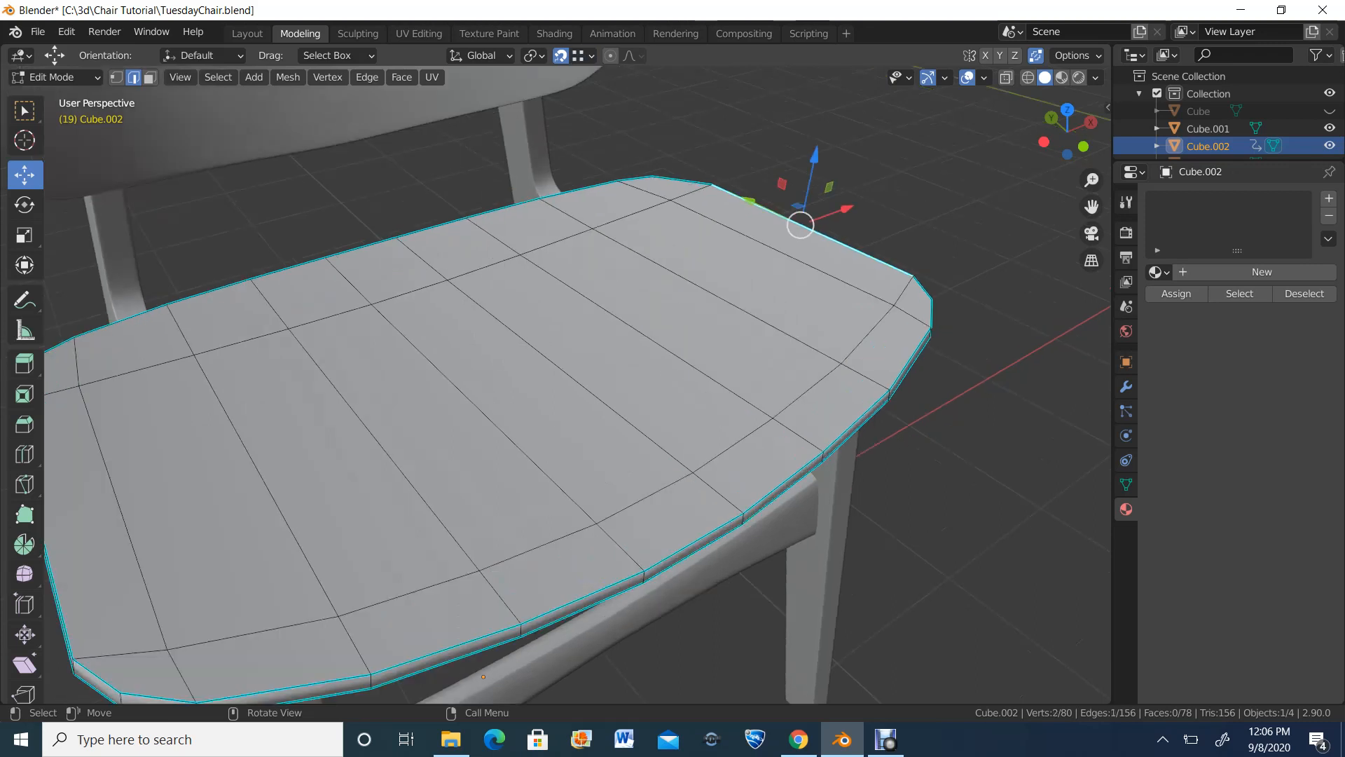
key("1")
left_click(893, 313)
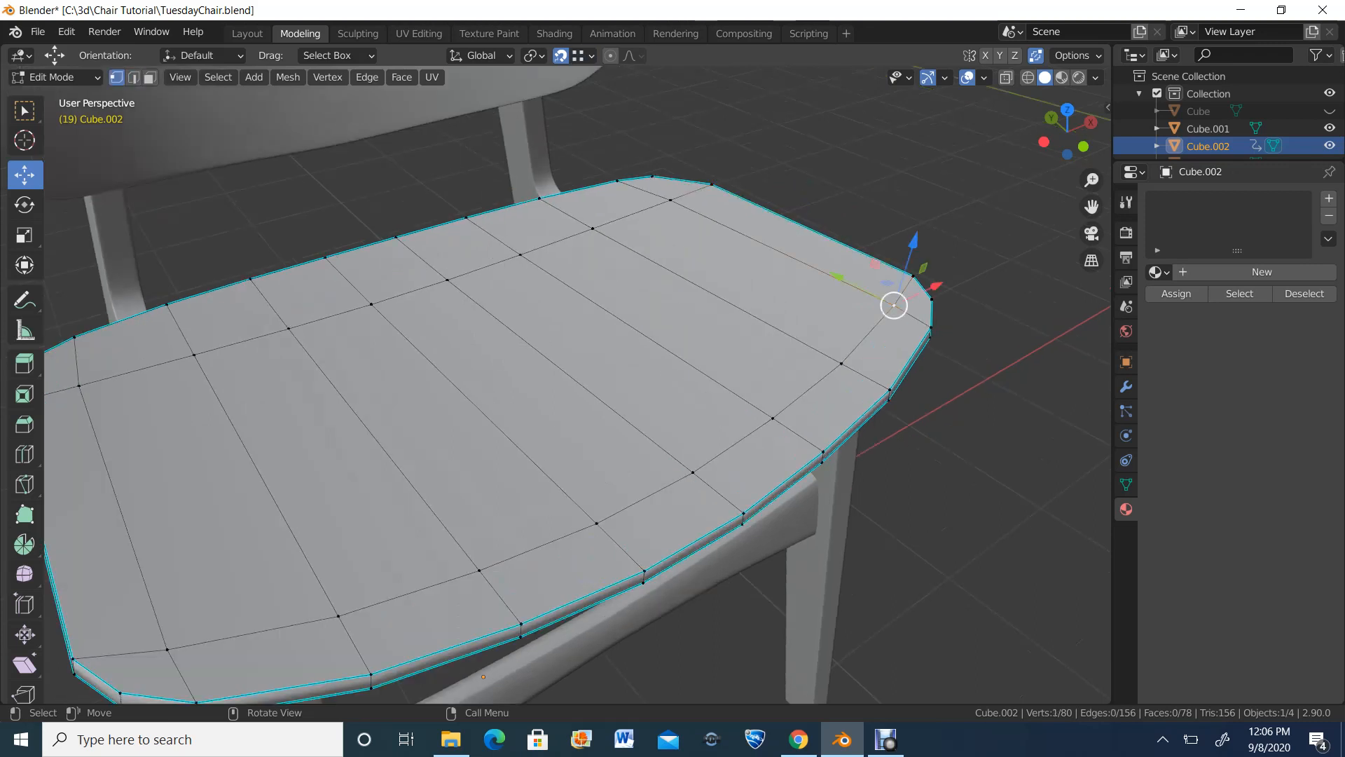
key("g")
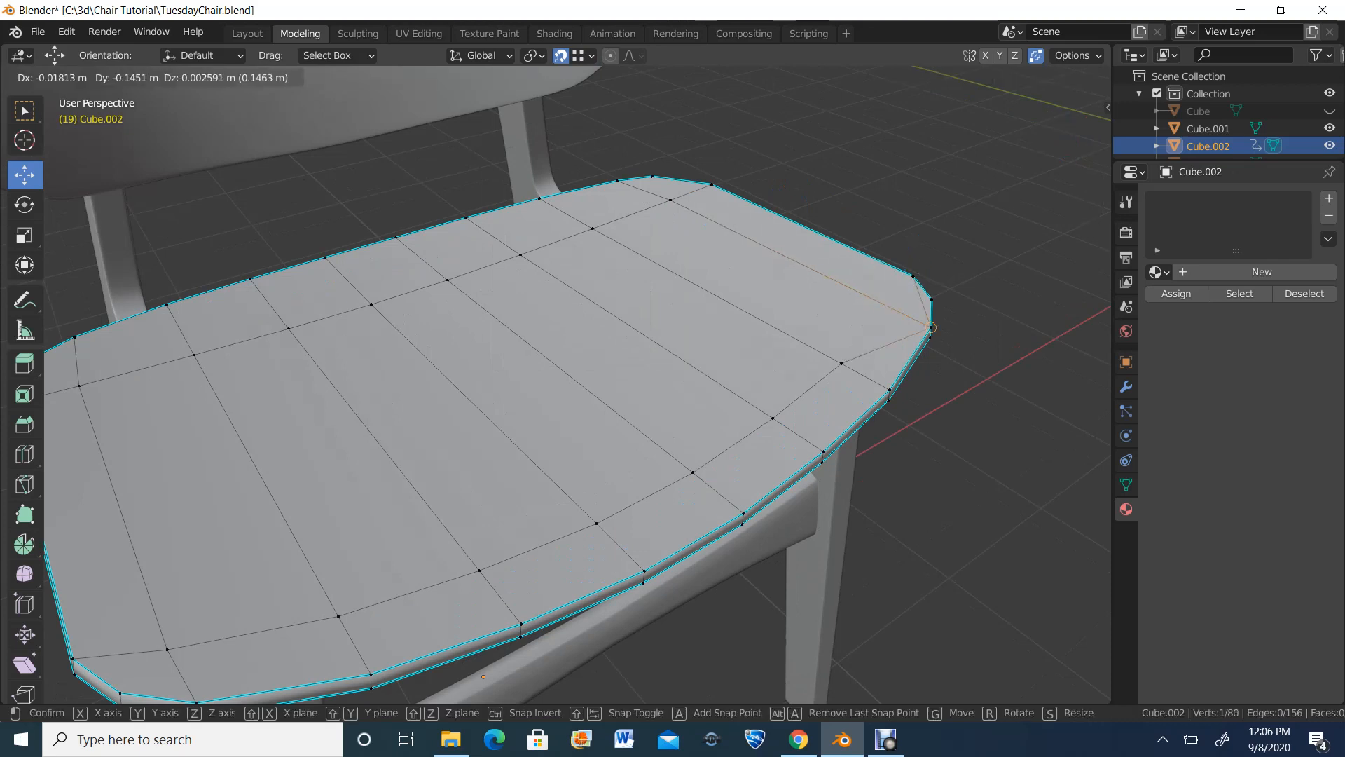
key("Return")
left_click(888, 398)
key("g")
key("Return")
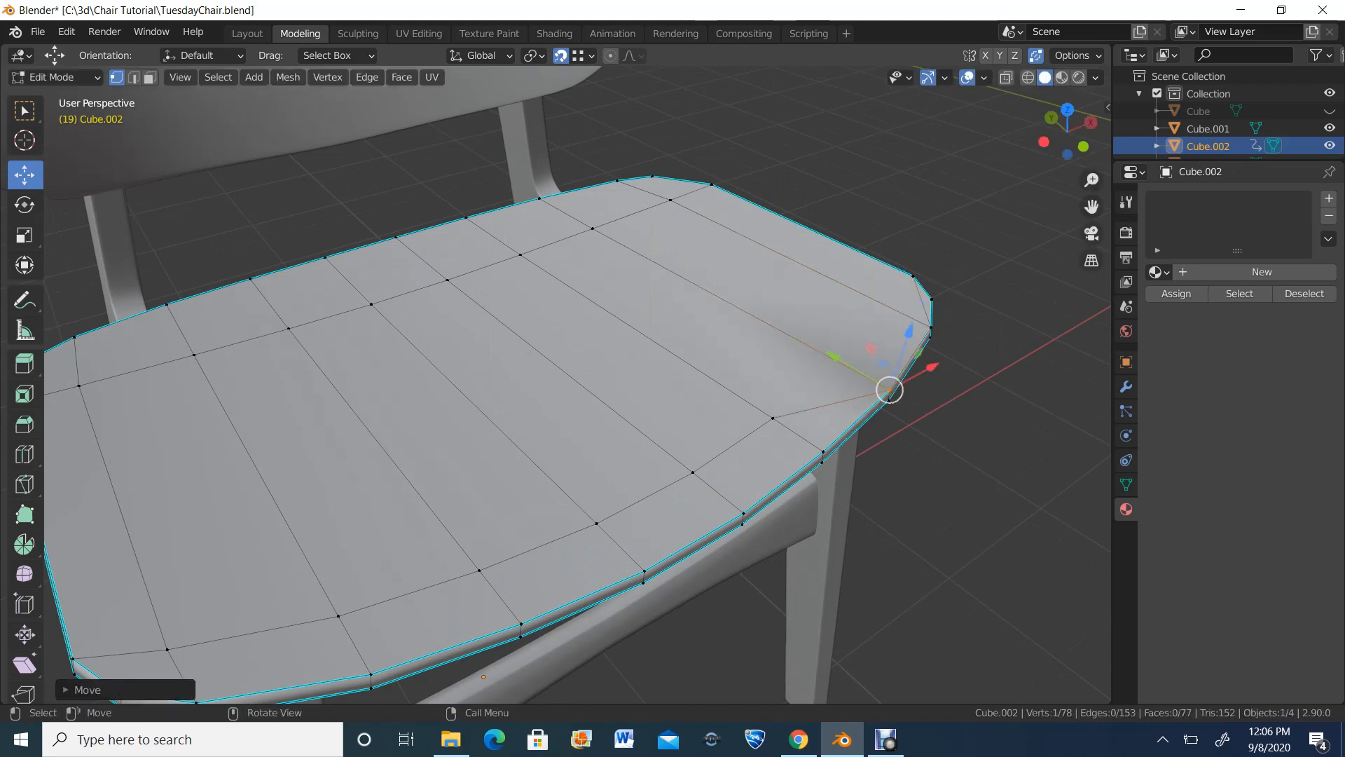
Step: Merge the third and fourth vertices from the right of the front inner loop into the top-rim vertices directly ahead
left_click(773, 418)
key("g")
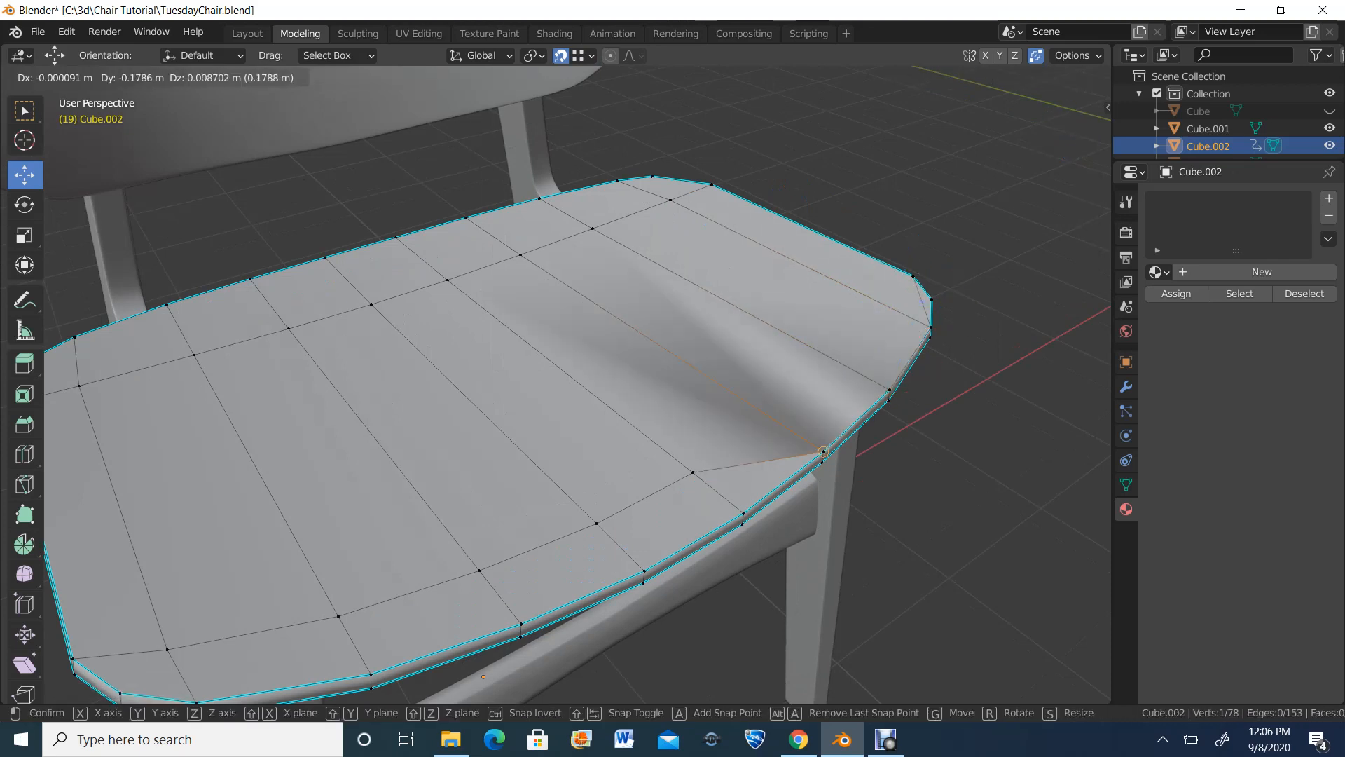
key("Return")
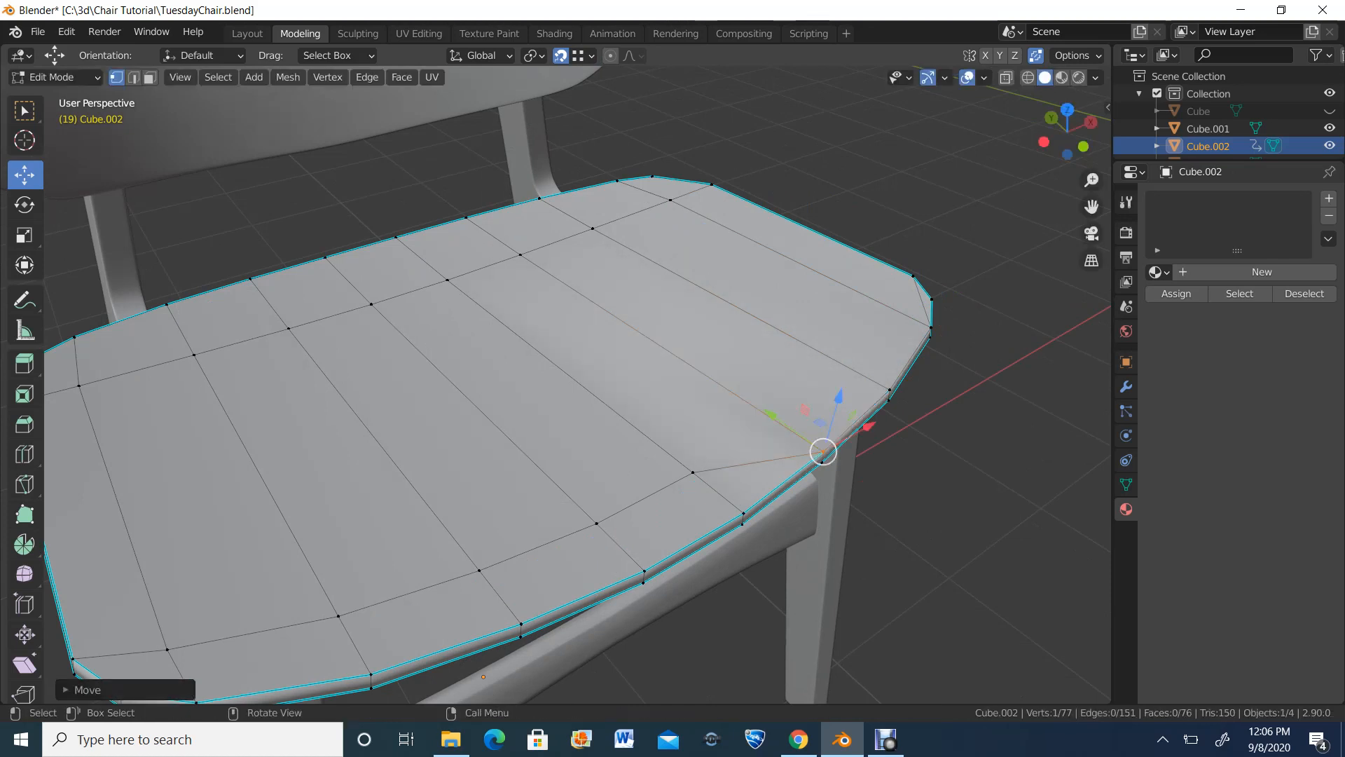
left_click(692, 472)
key("g")
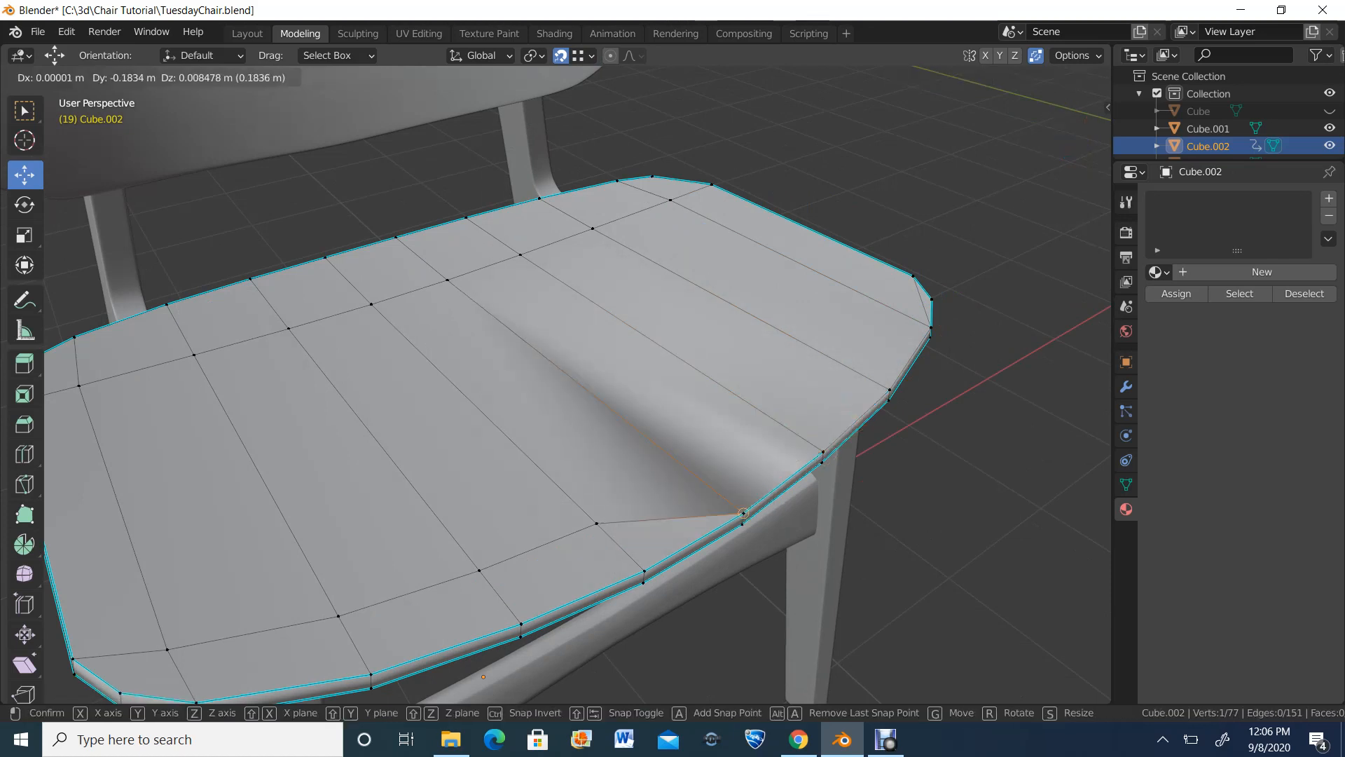
key("Return")
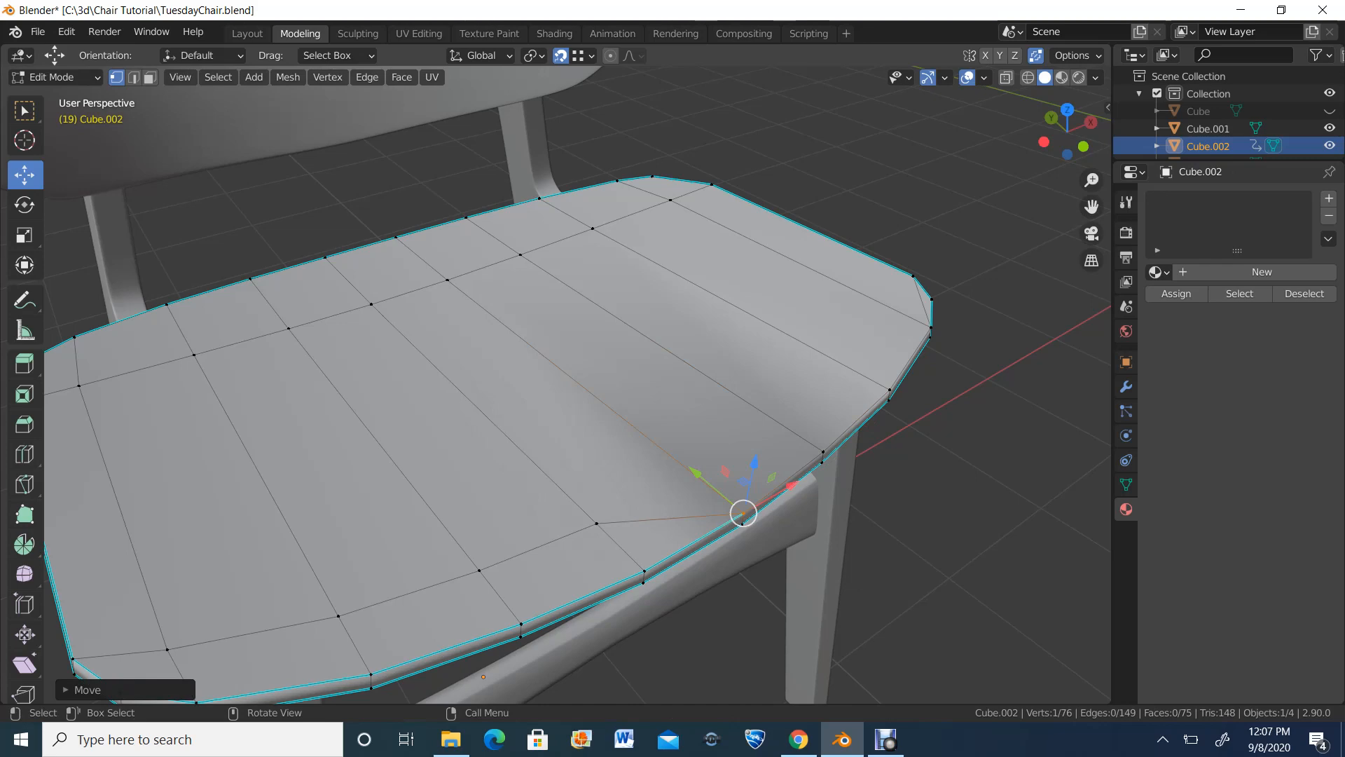
Step: Merge the fifth and sixth vertices from the right of the front inner loop into their matching top-rim vertices
left_click(597, 523)
key("g")
key("Return")
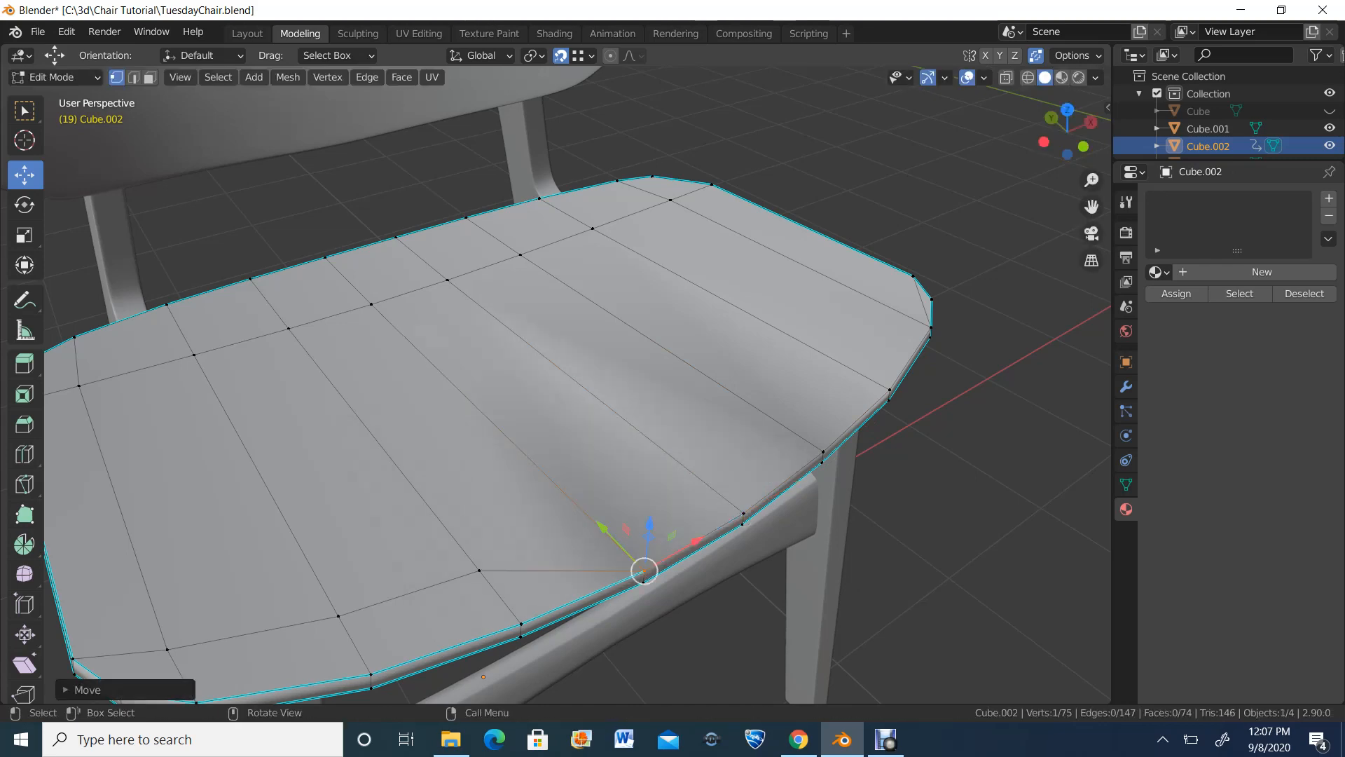
left_click(479, 569)
key("g")
key("Return")
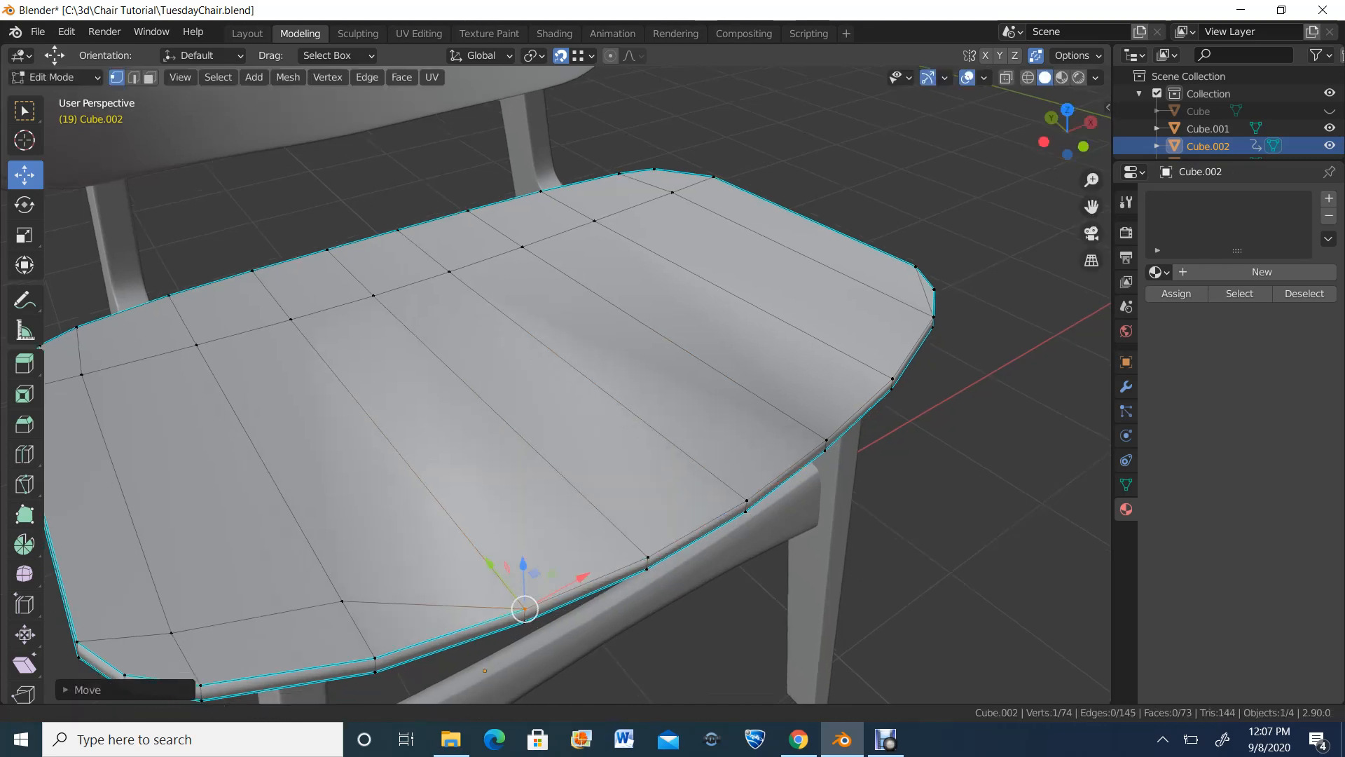
Step: Snap the last two front inner loop vertices near the seat's left end onto the front rim, merging them there
middle_click_drag(561, 350, 575, 392)
left_click(484, 439)
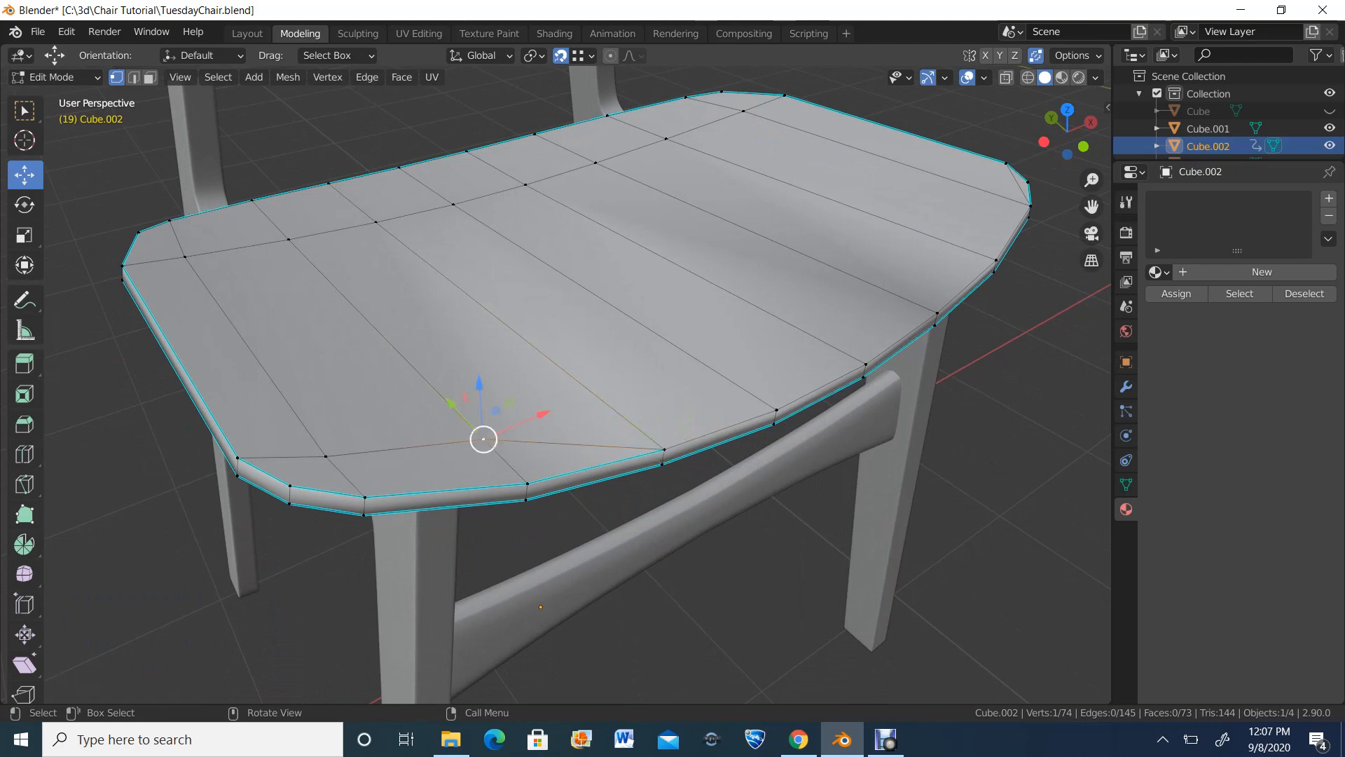
key("g")
key("Return")
left_click(325, 456)
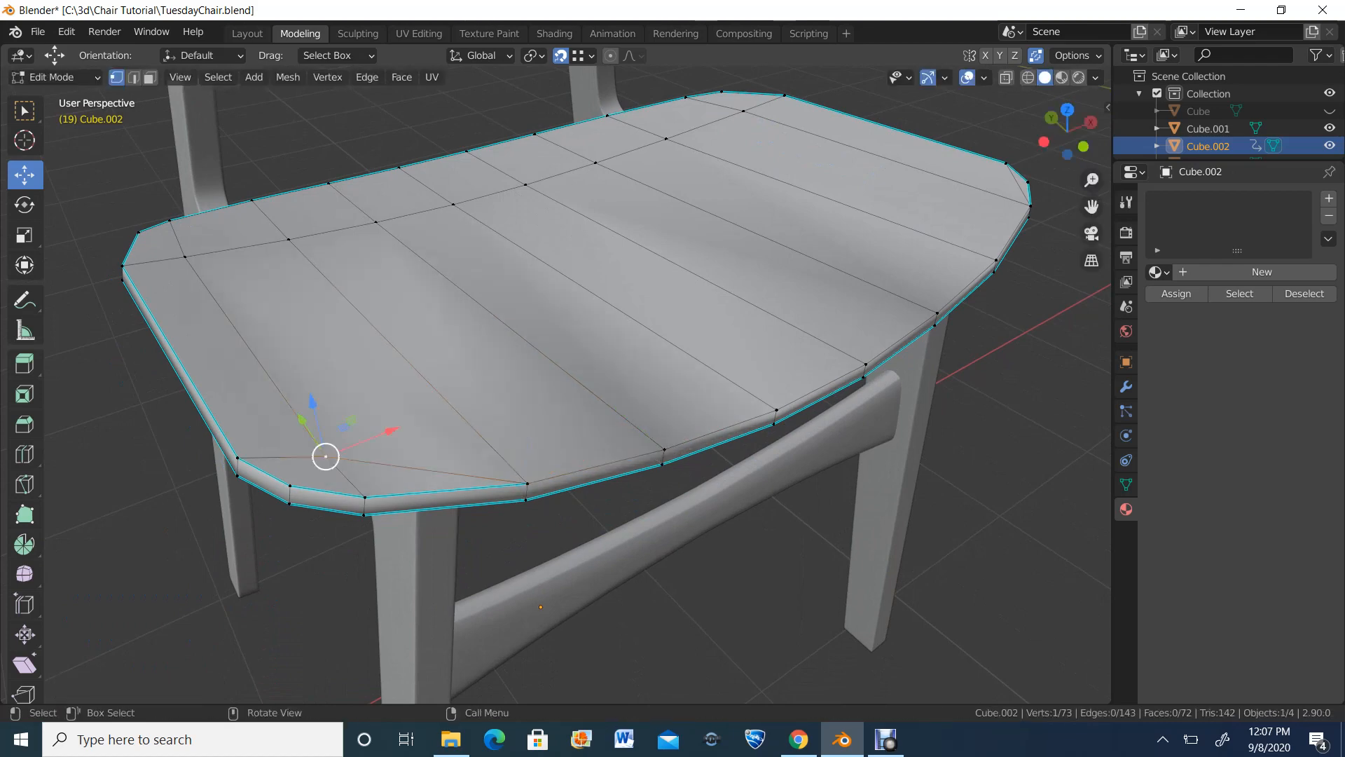
key("g")
key("Return")
Step: Return to Object Mode and hide the Cube.001 object so that only the seat is shown
middle_click_drag(561, 350, 547, 406)
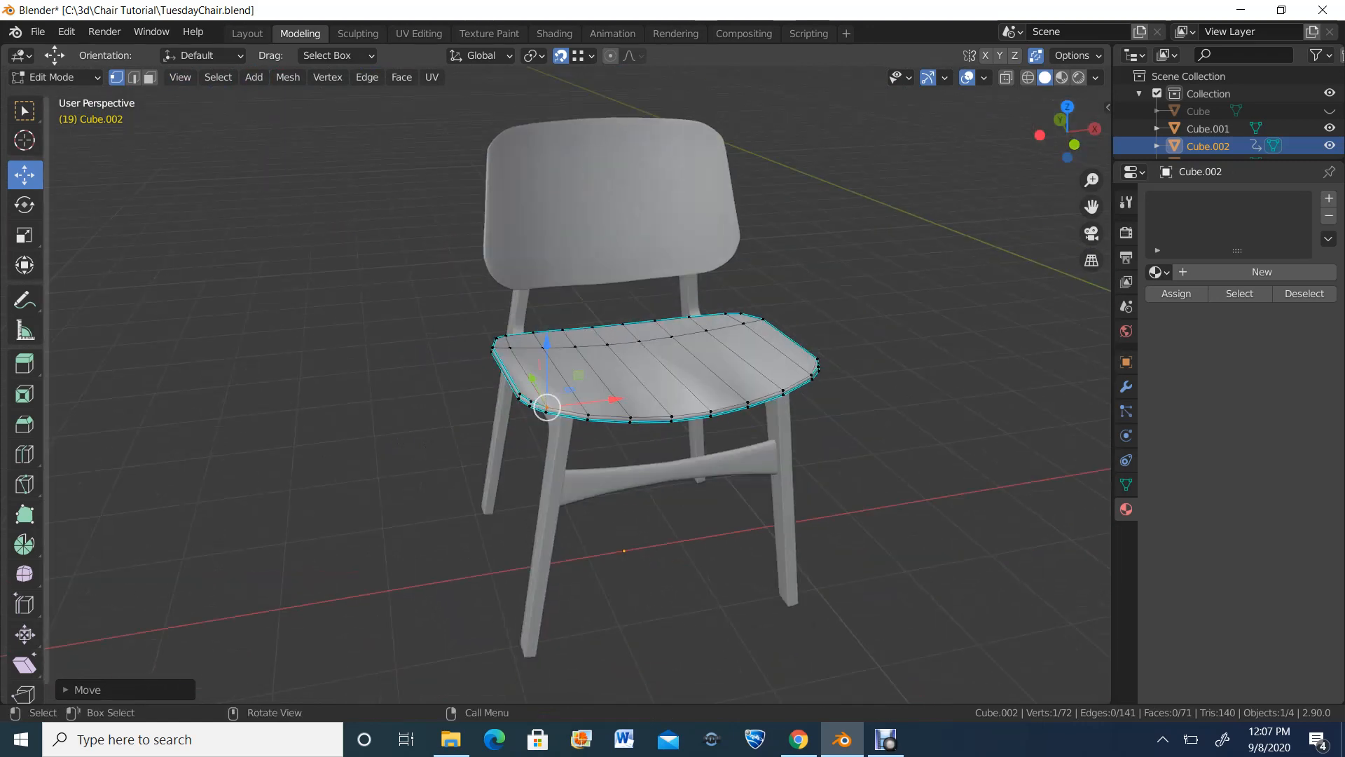
left_click(54, 77)
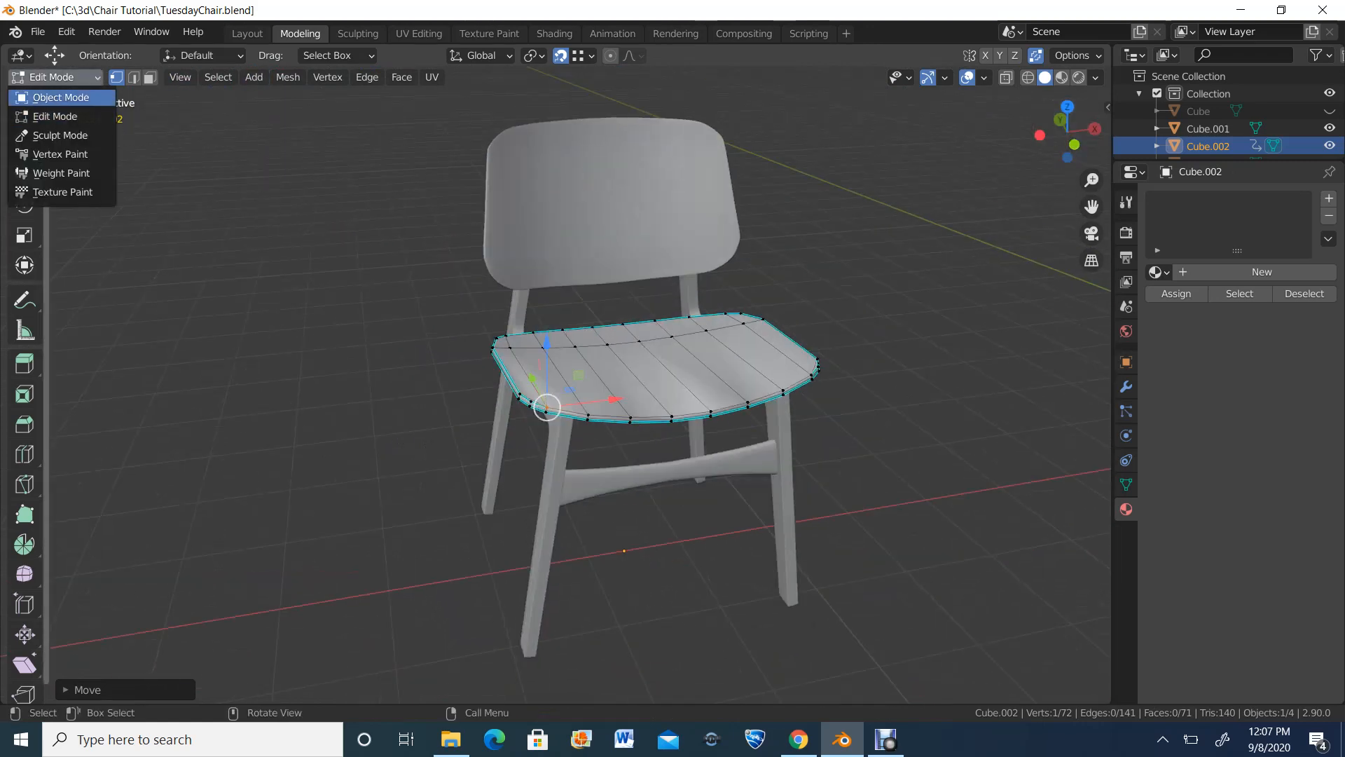
left_click(61, 98)
middle_click_drag(490, 350, 536, 350)
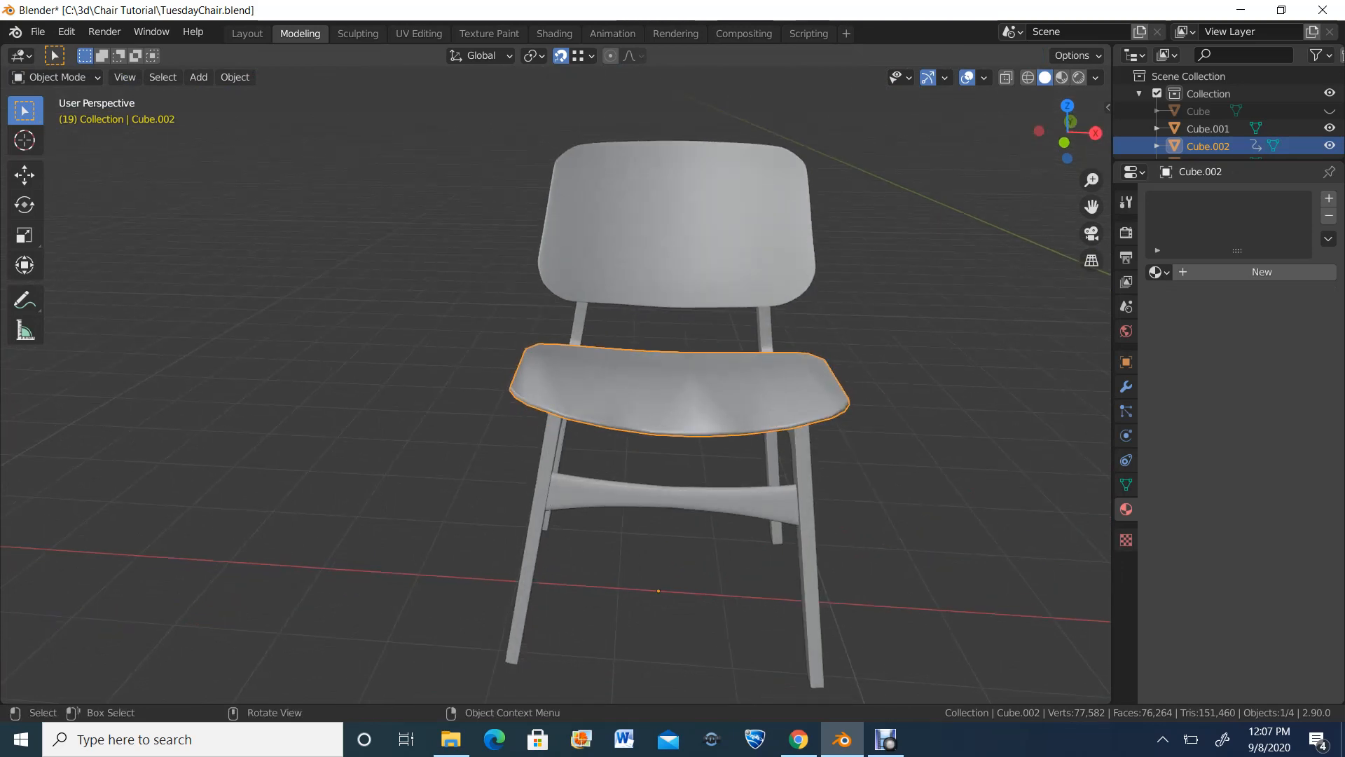
left_click(1208, 129)
key("h")
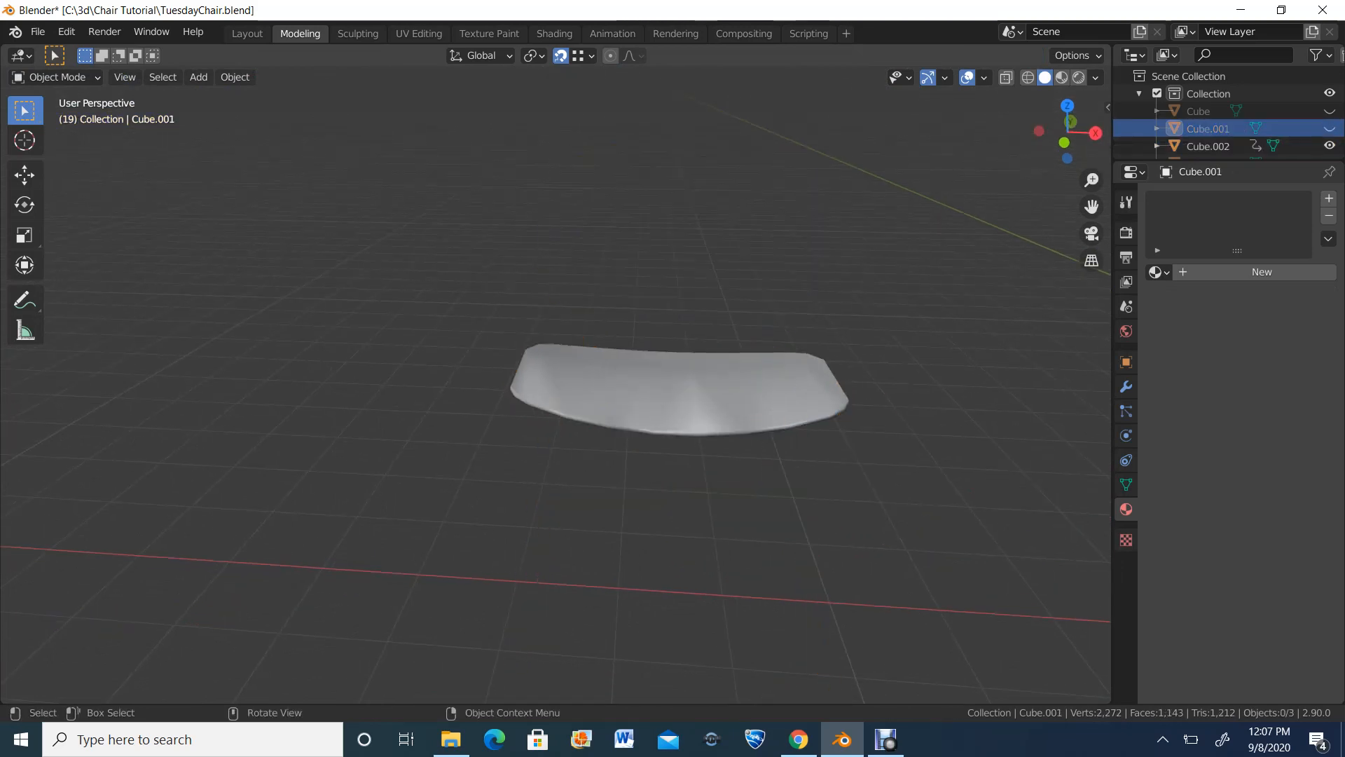
Step: Select the Cube.002 seat and enter Edit Mode with its underside in view
scroll(672, 392, "up", 4)
left_click(771, 414)
middle_click_drag(771, 413, 743, 315)
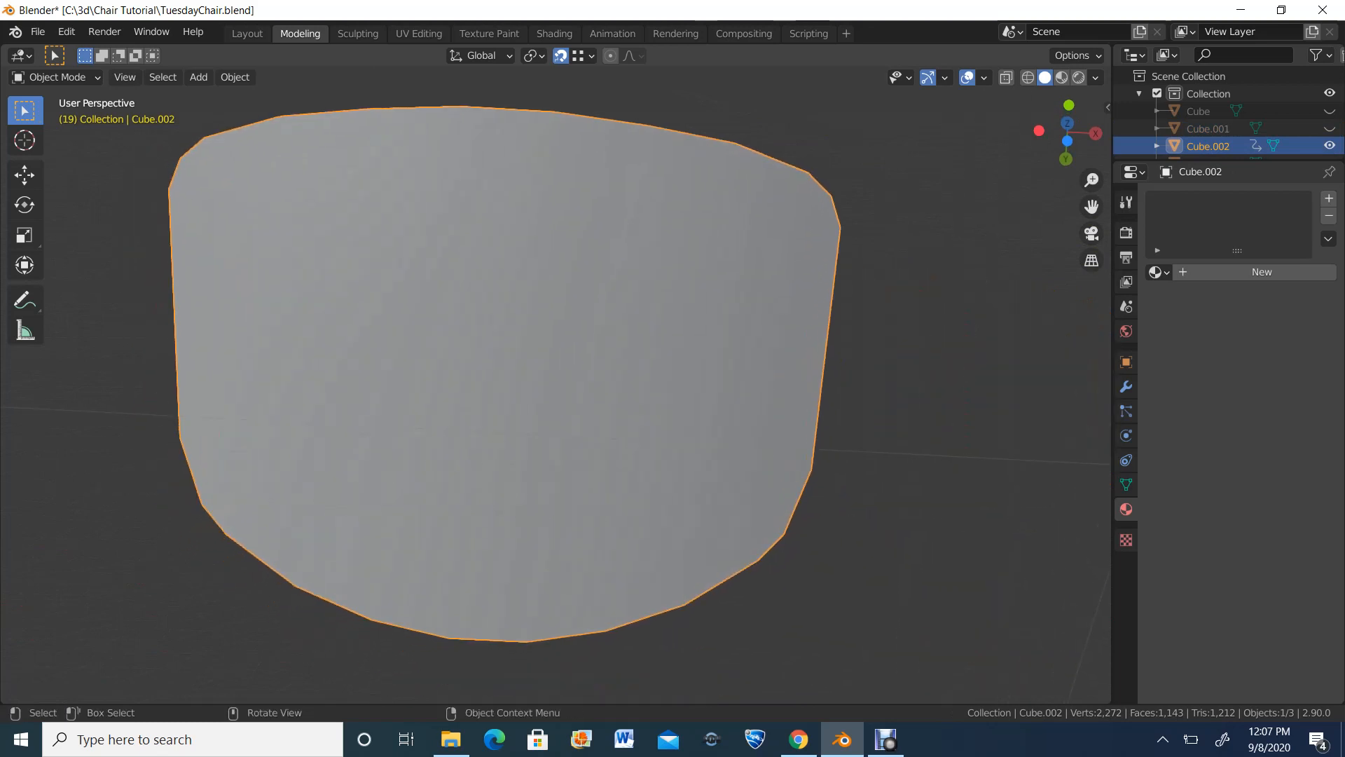
left_click(56, 77)
left_click(42, 117)
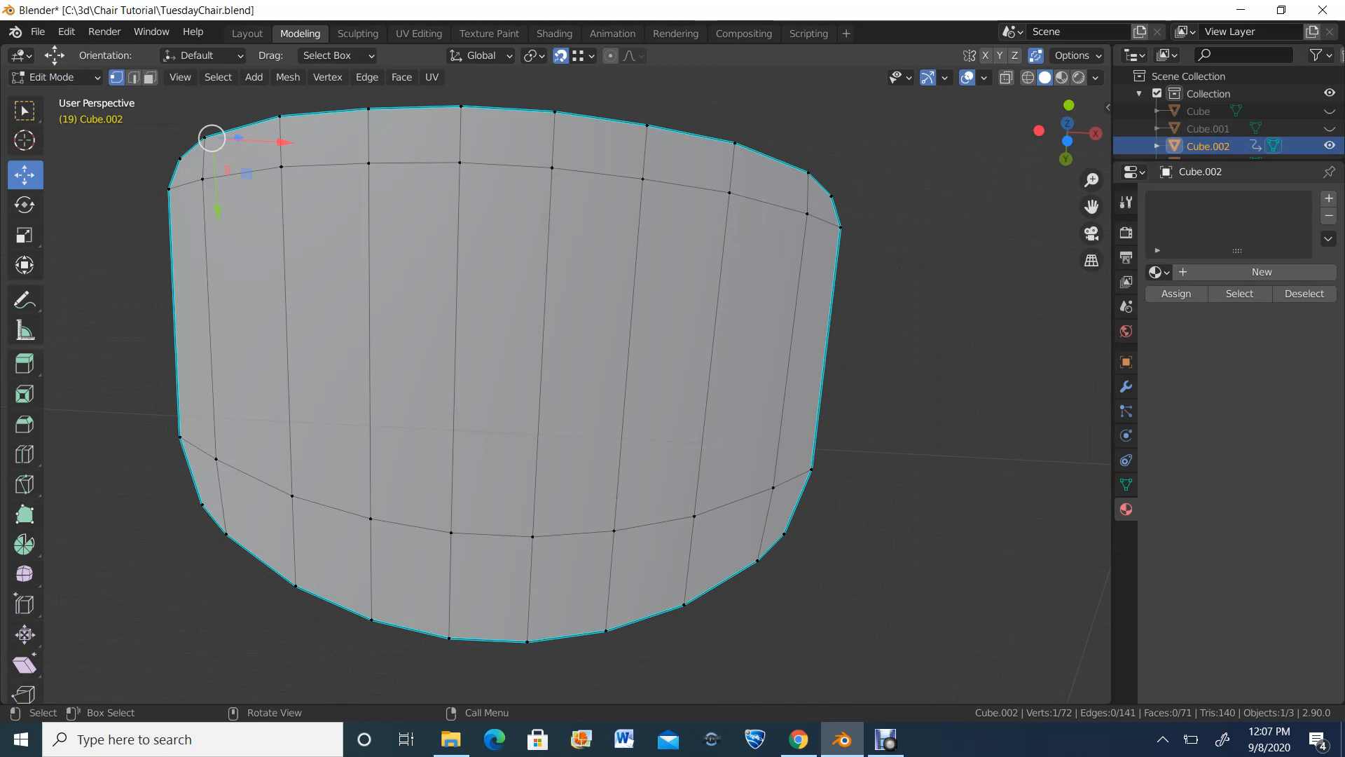
Step: Merge the first two vertices from the right of the underside's inner loop near the straighter edge into the adjacent rim vertices
left_click(807, 213)
left_click_drag(807, 213, 808, 173)
left_click(729, 192)
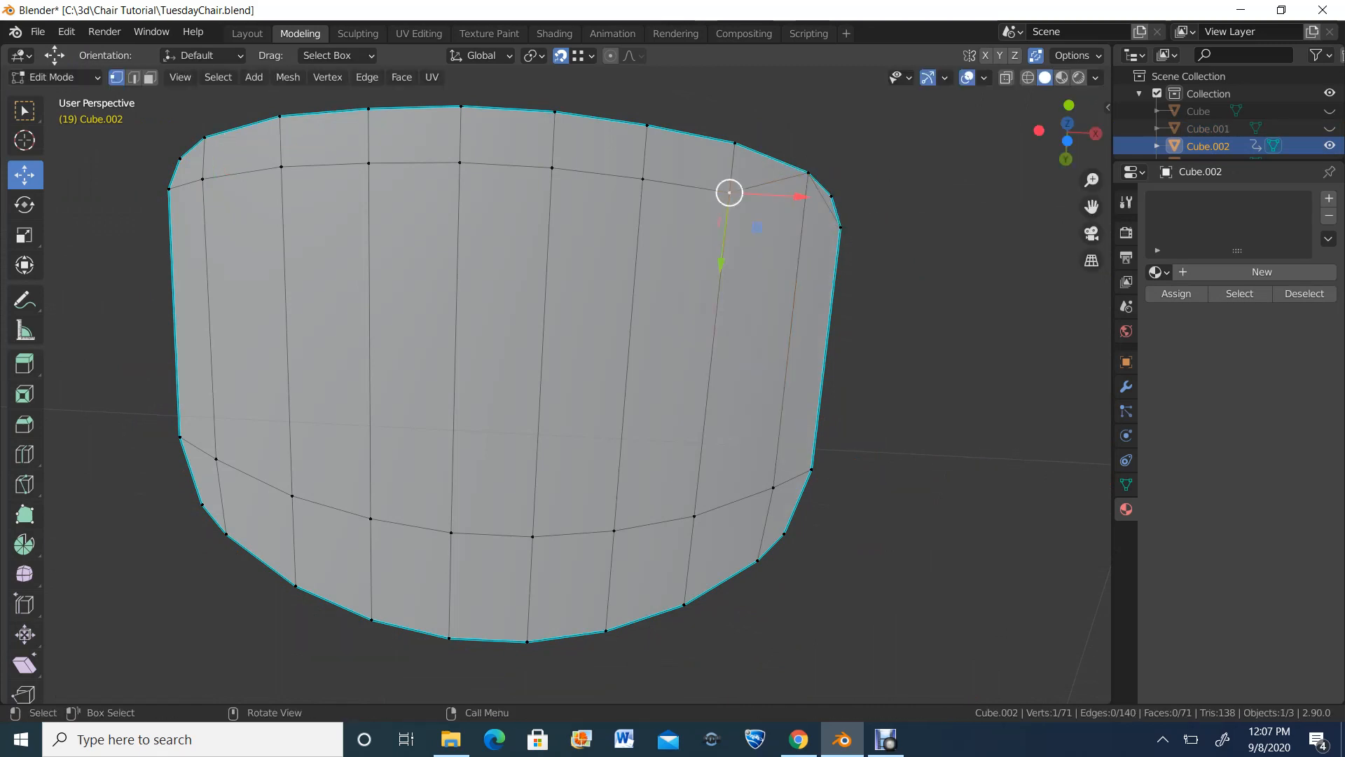
left_click_drag(730, 192, 735, 143)
middle_click_drag(735, 143, 720, 105)
Step: Snap the third, fourth and fifth vertices of that underside inner loop onto their matching rim vertices, merging them
left_click(611, 285)
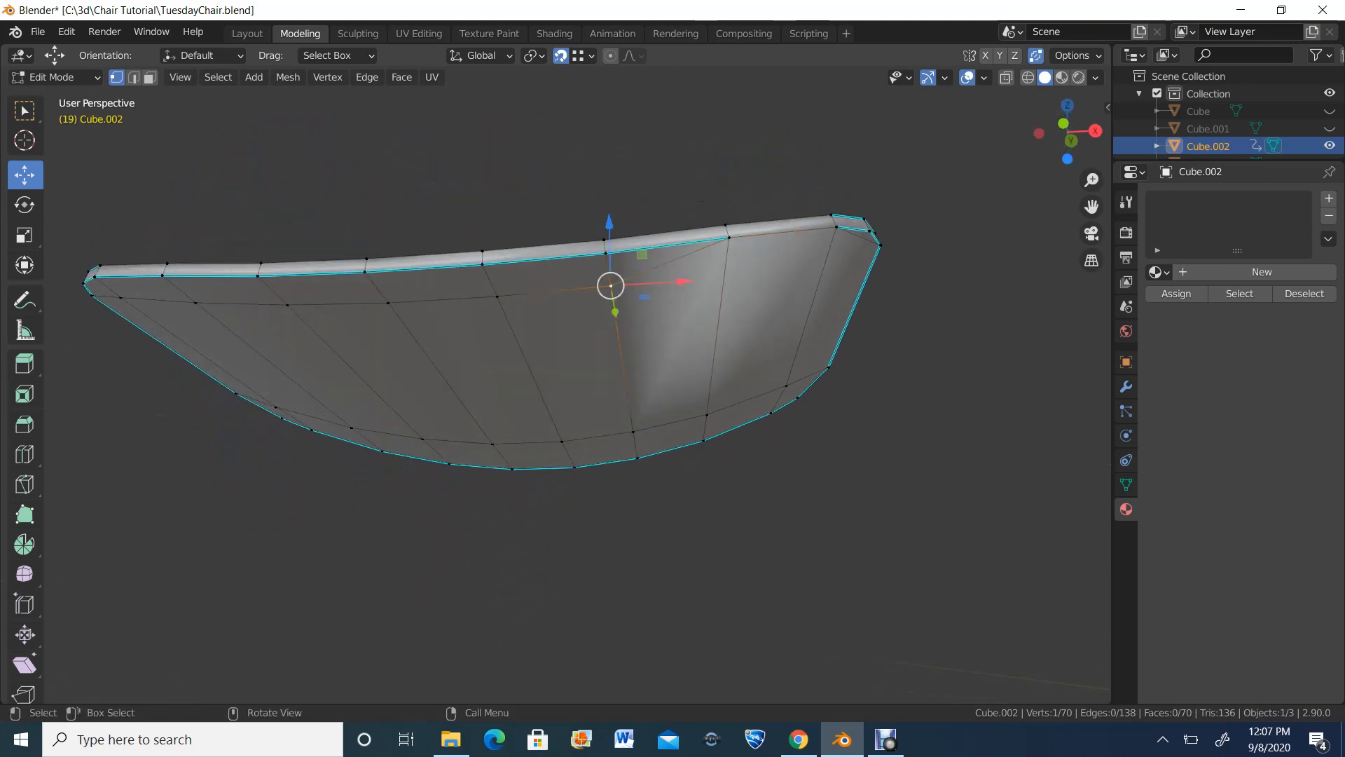
left_click_drag(611, 285, 605, 251)
left_click(497, 297)
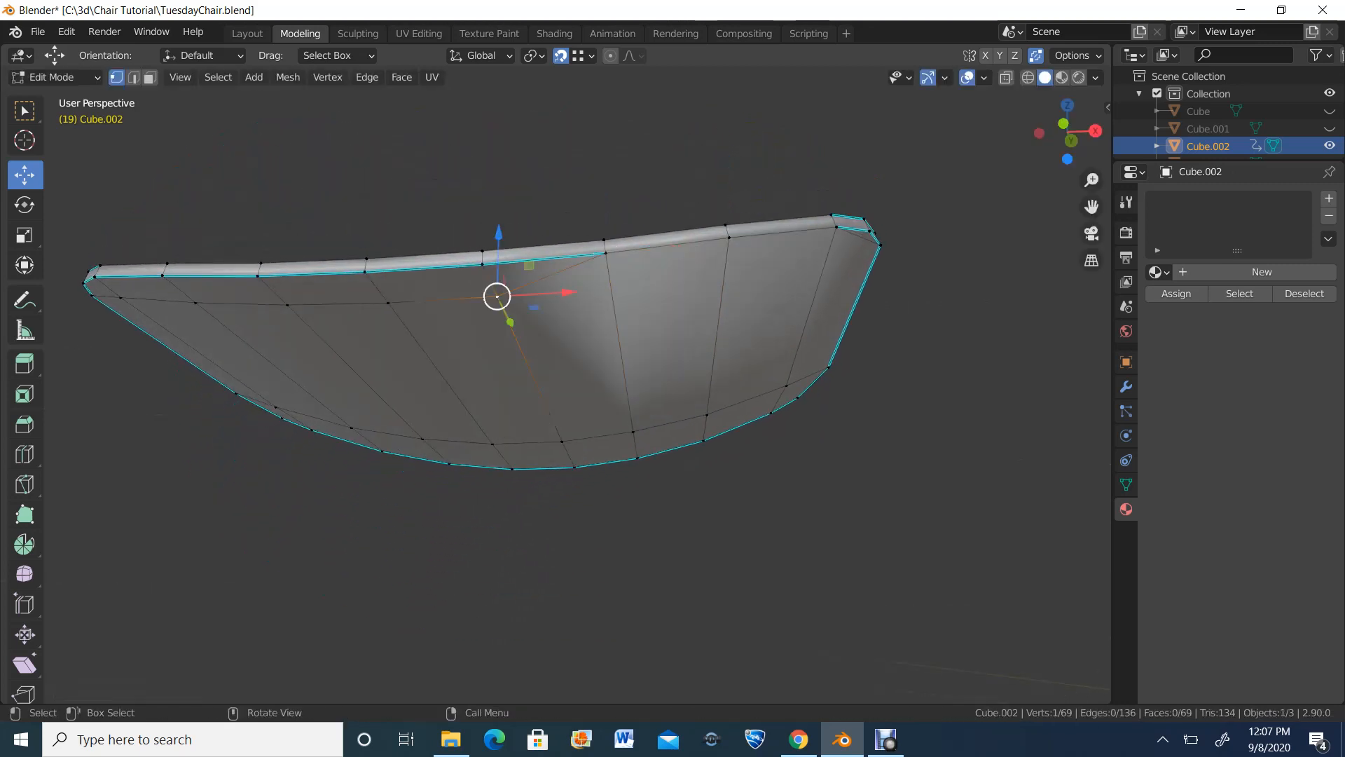
left_click_drag(497, 297, 482, 264)
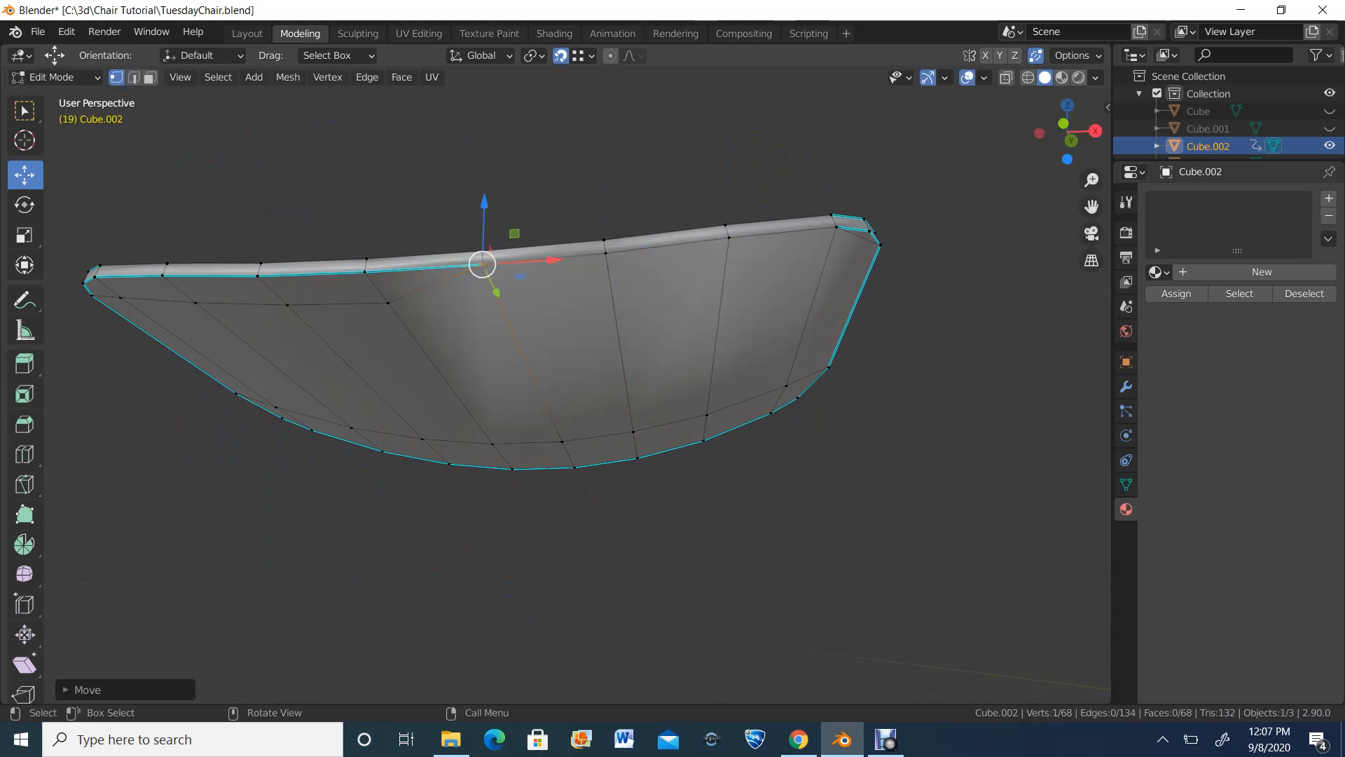
left_click(388, 303)
left_click_drag(388, 303, 364, 271)
Step: Merge the last three vertices of the underside's inner loop along the straighter edge into the rim vertices beside them
left_click(287, 305)
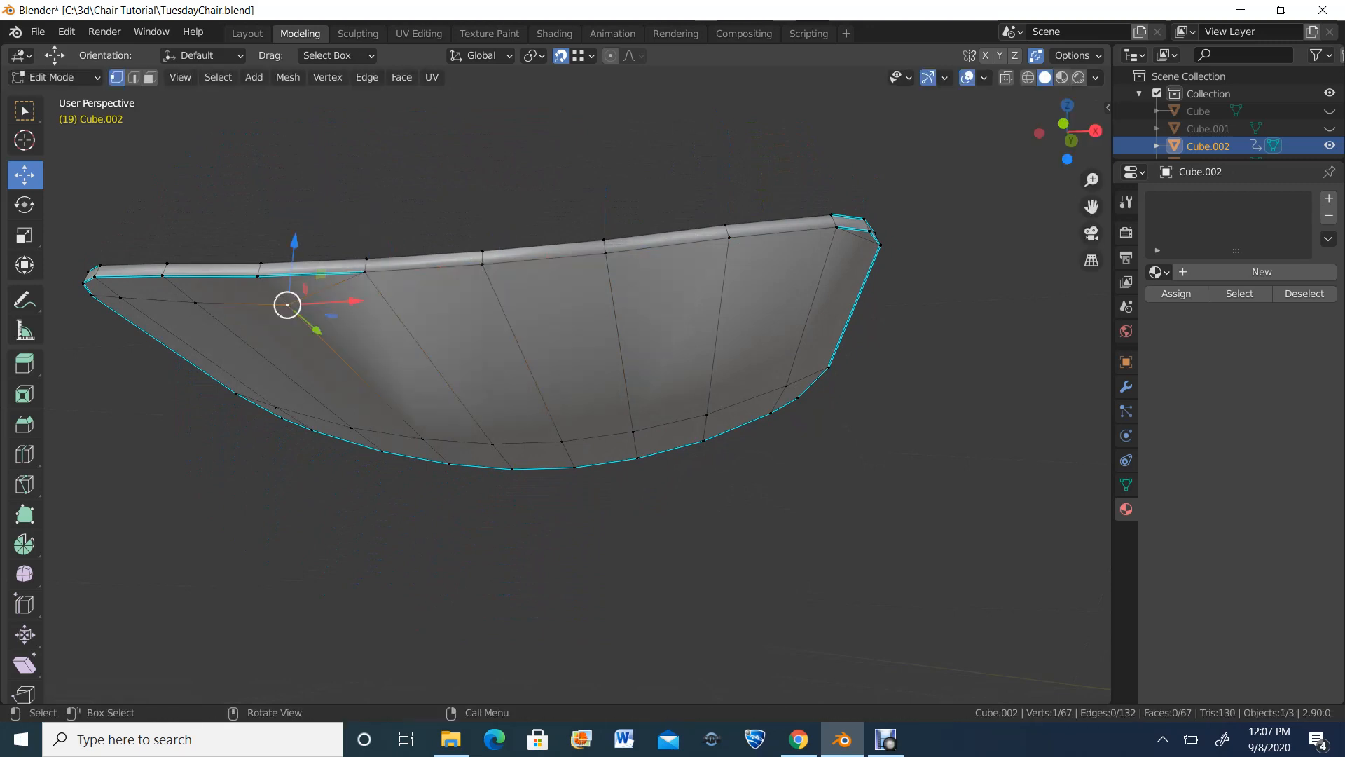
left_click_drag(287, 305, 162, 276)
left_click(196, 303)
middle_click_drag(163, 276, 238, 169)
left_click(136, 192)
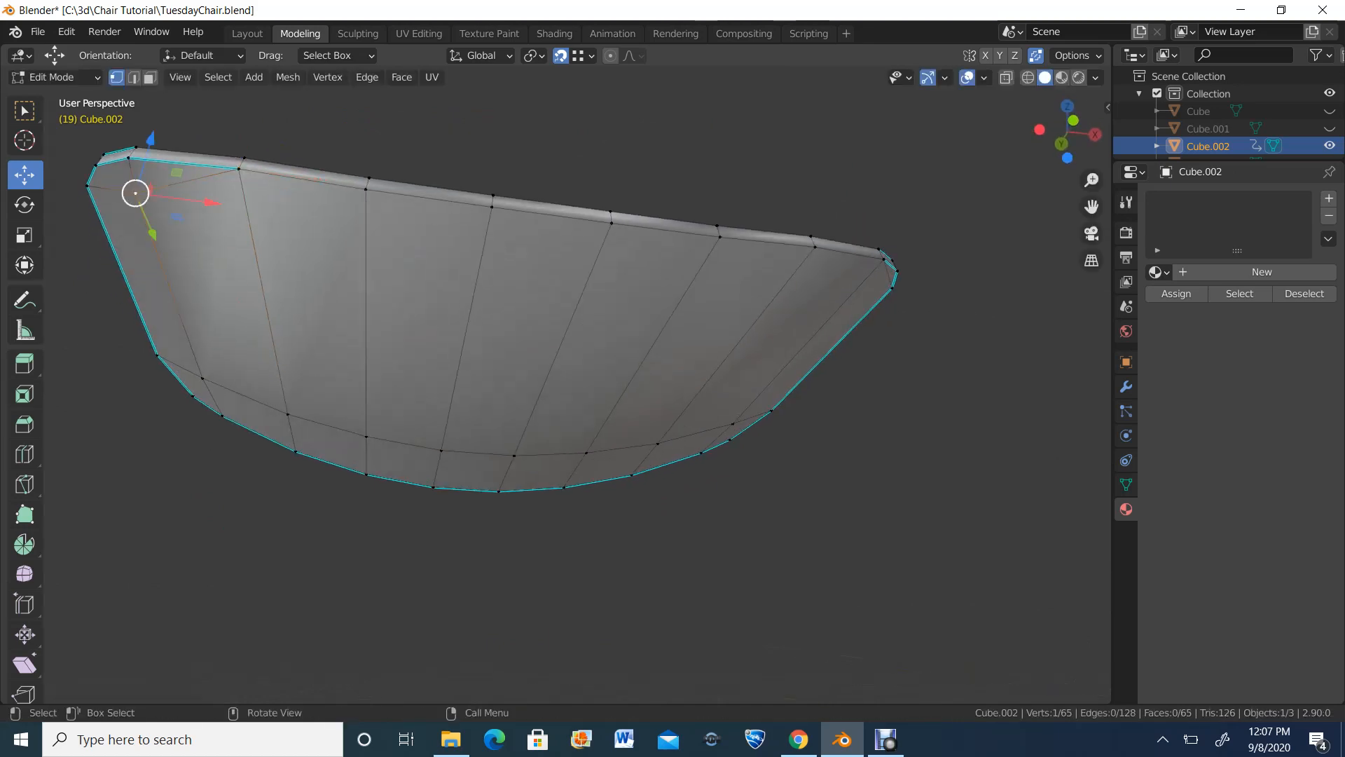
left_click_drag(136, 193, 129, 158)
Step: Merge the first two vertices of the underside's inner loop along the curved edge, starting at the left end, into the curved rim
middle_click_drag(129, 157, 378, 231)
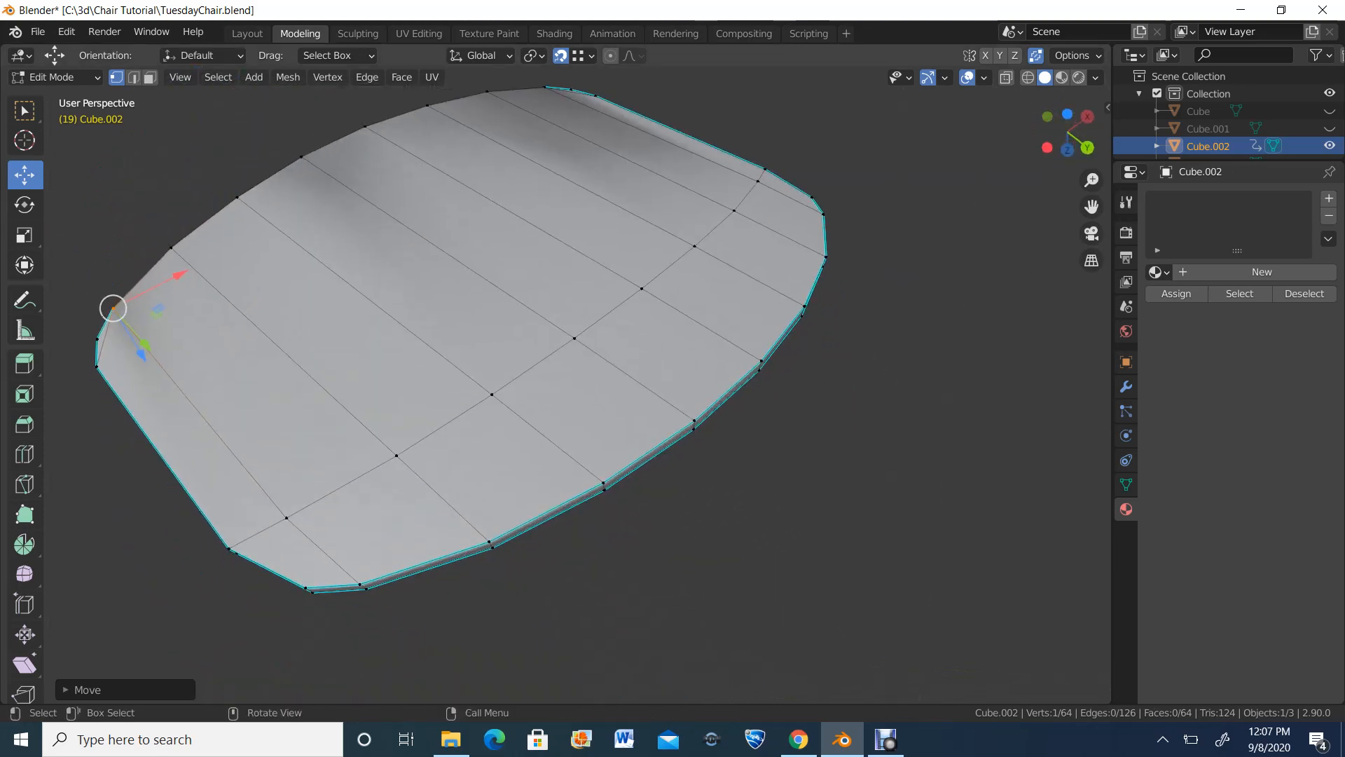
left_click(286, 518)
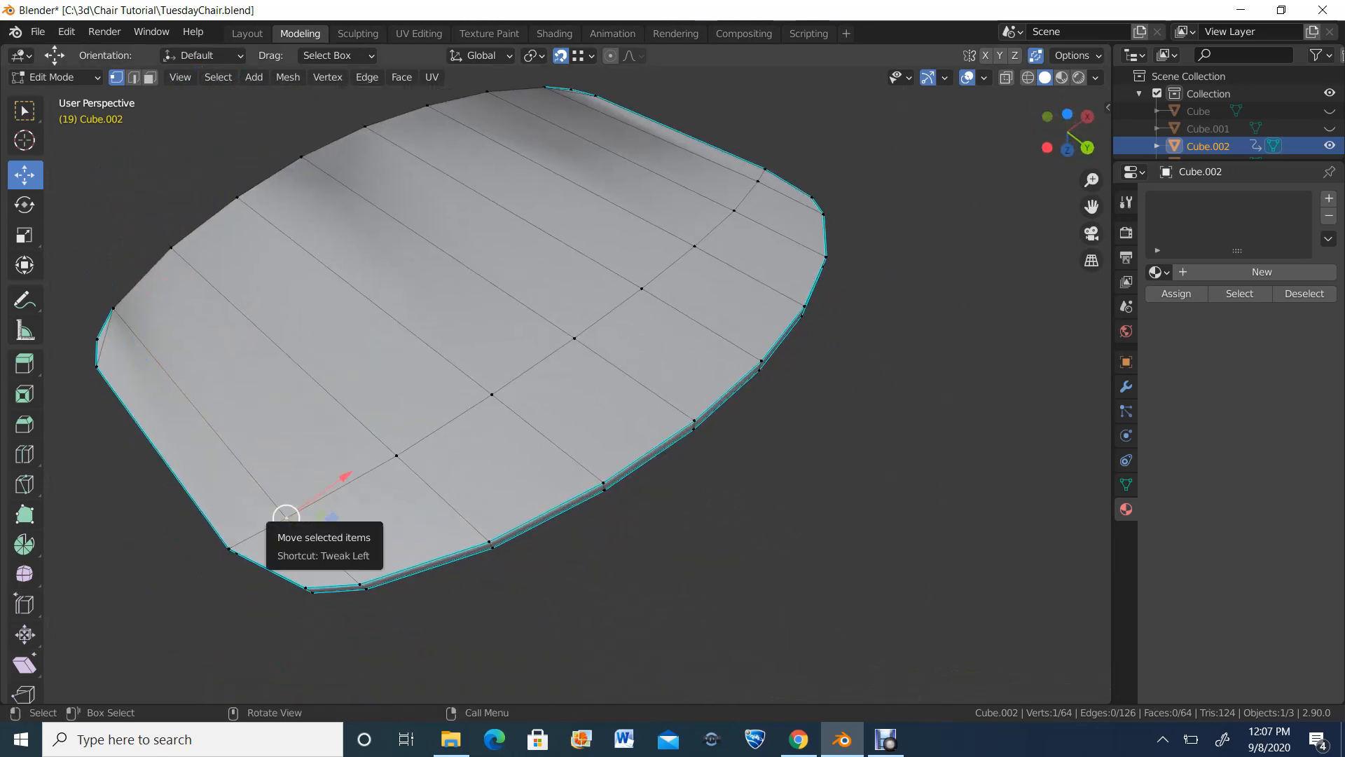
left_click_drag(286, 518, 359, 584)
left_click(394, 454)
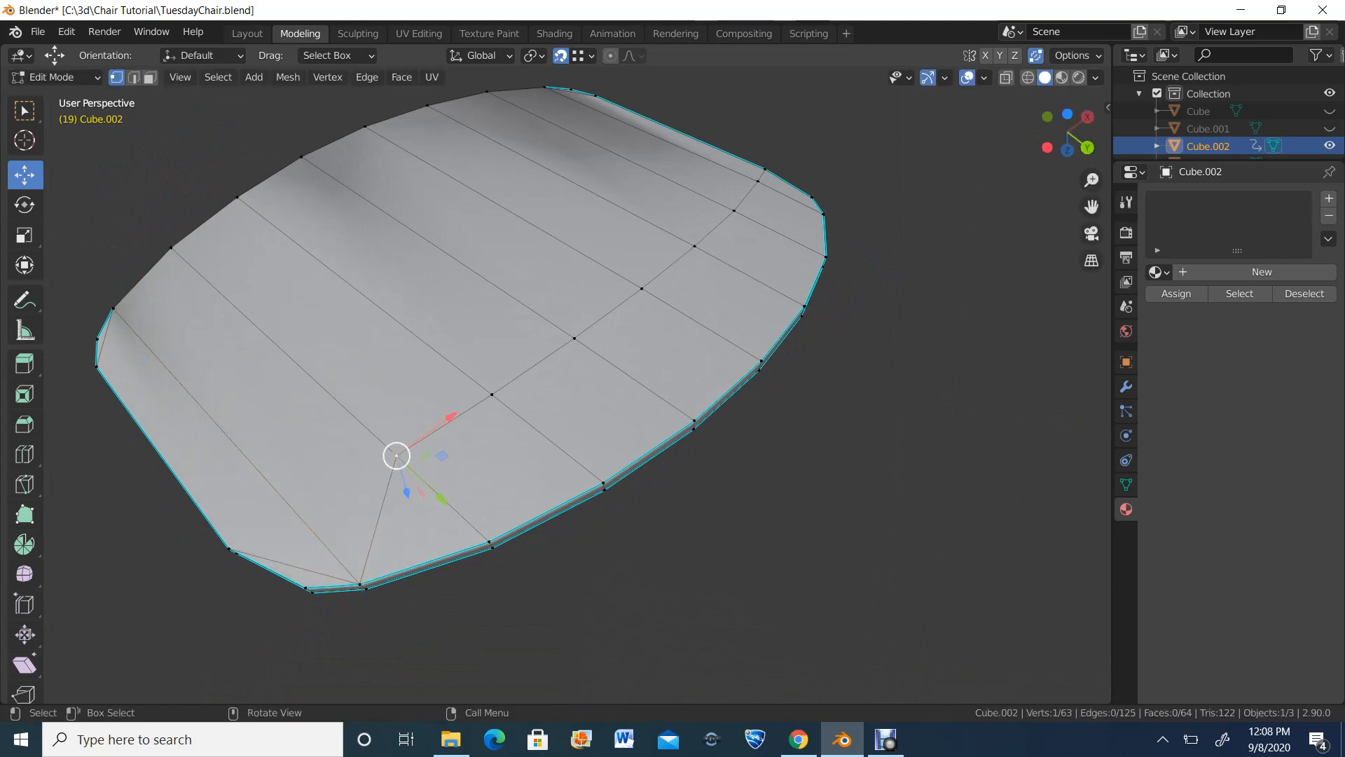
left_click_drag(395, 454, 489, 541)
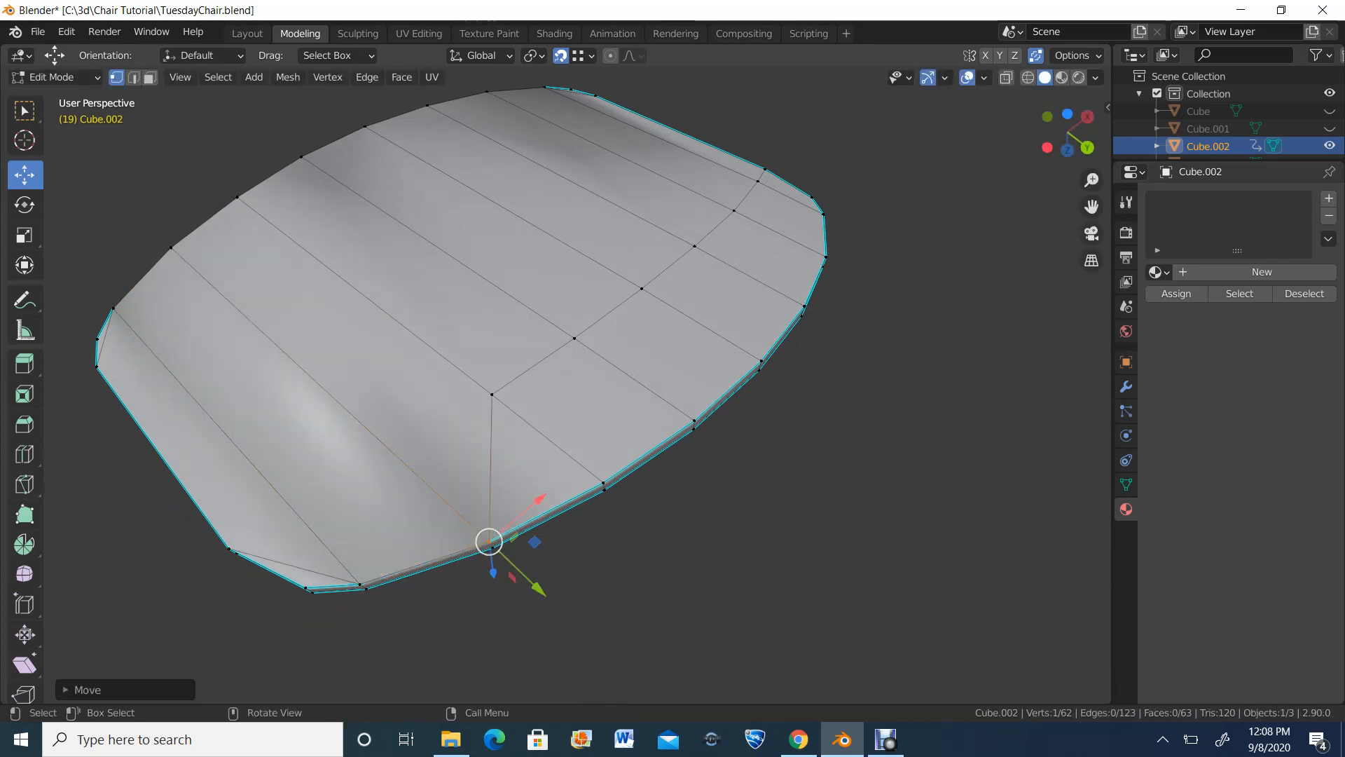
Step: Snap the third, fourth and fifth vertices of the underside's curved inner loop onto their matching rim vertices, merging them
left_click(492, 395)
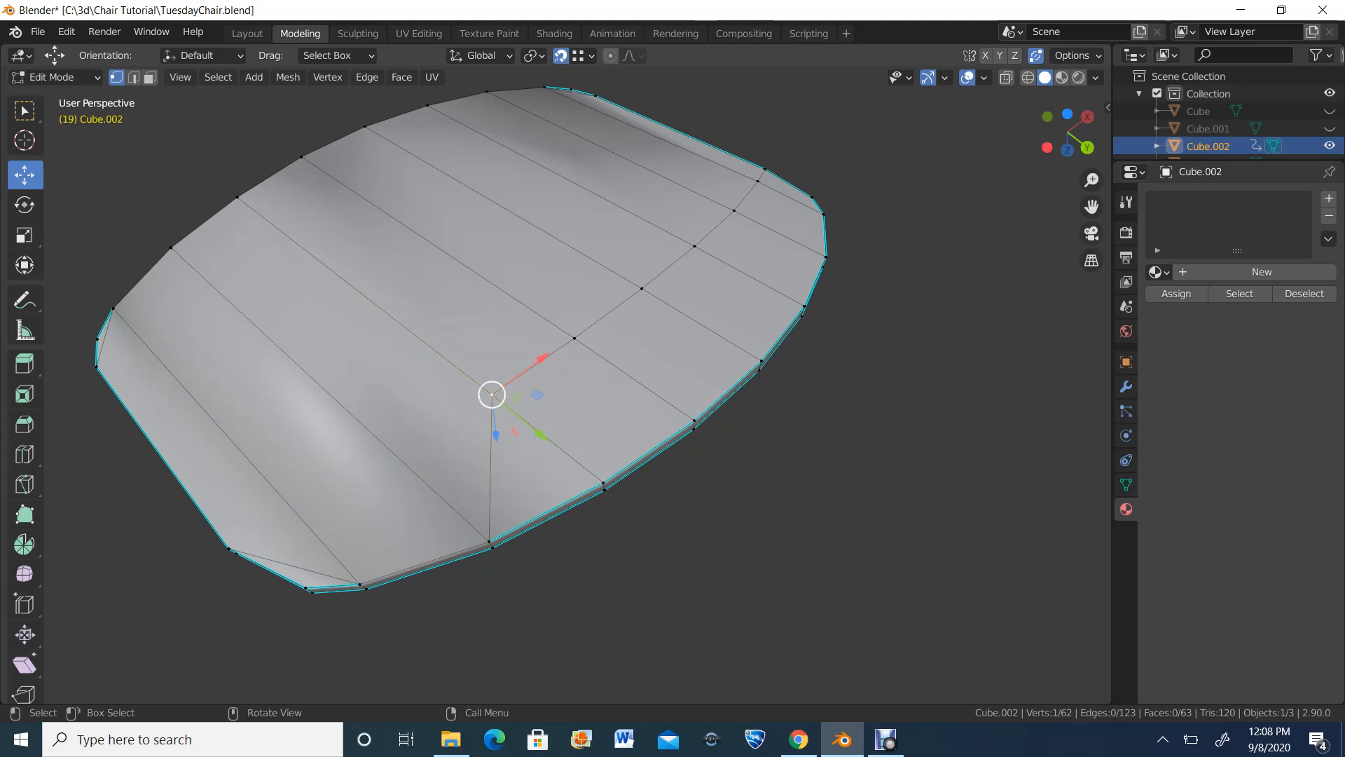
left_click_drag(492, 394, 604, 483)
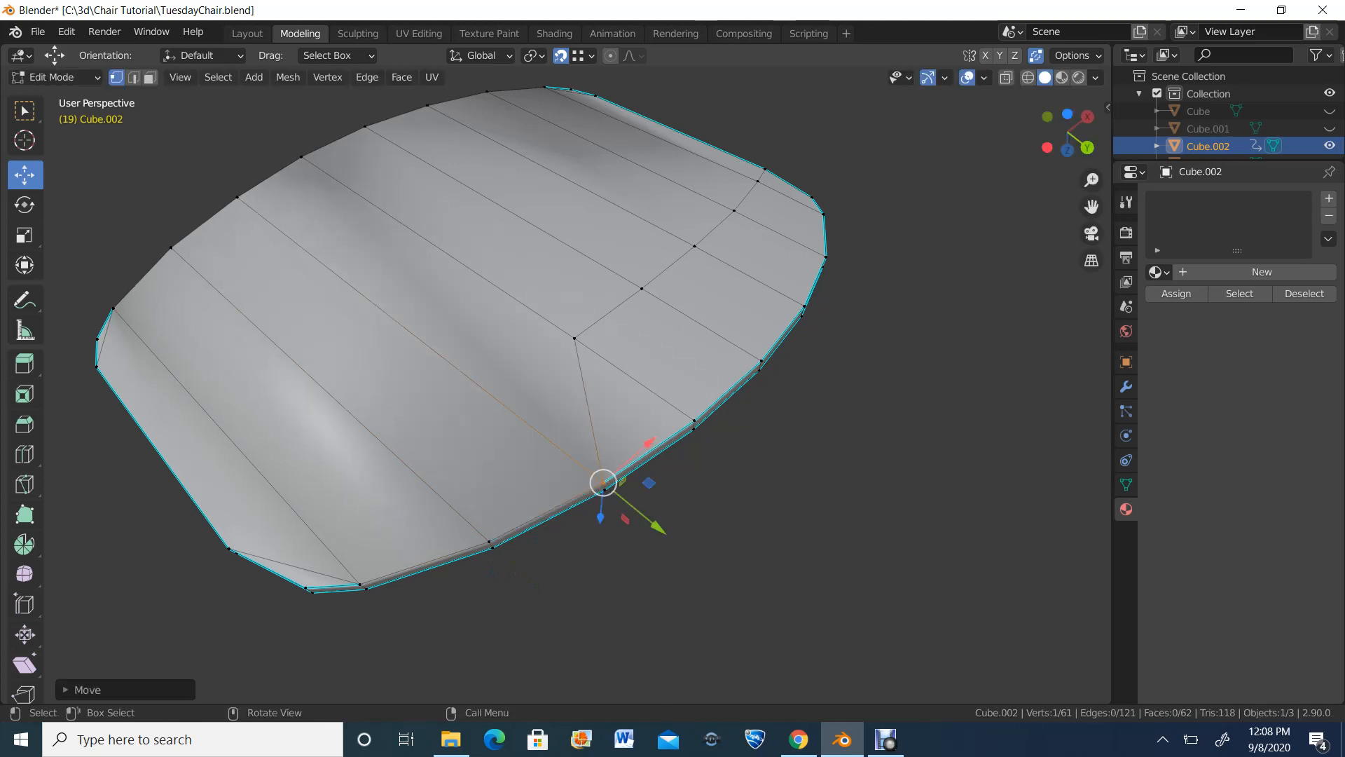
left_click(575, 338)
left_click_drag(575, 339, 694, 420)
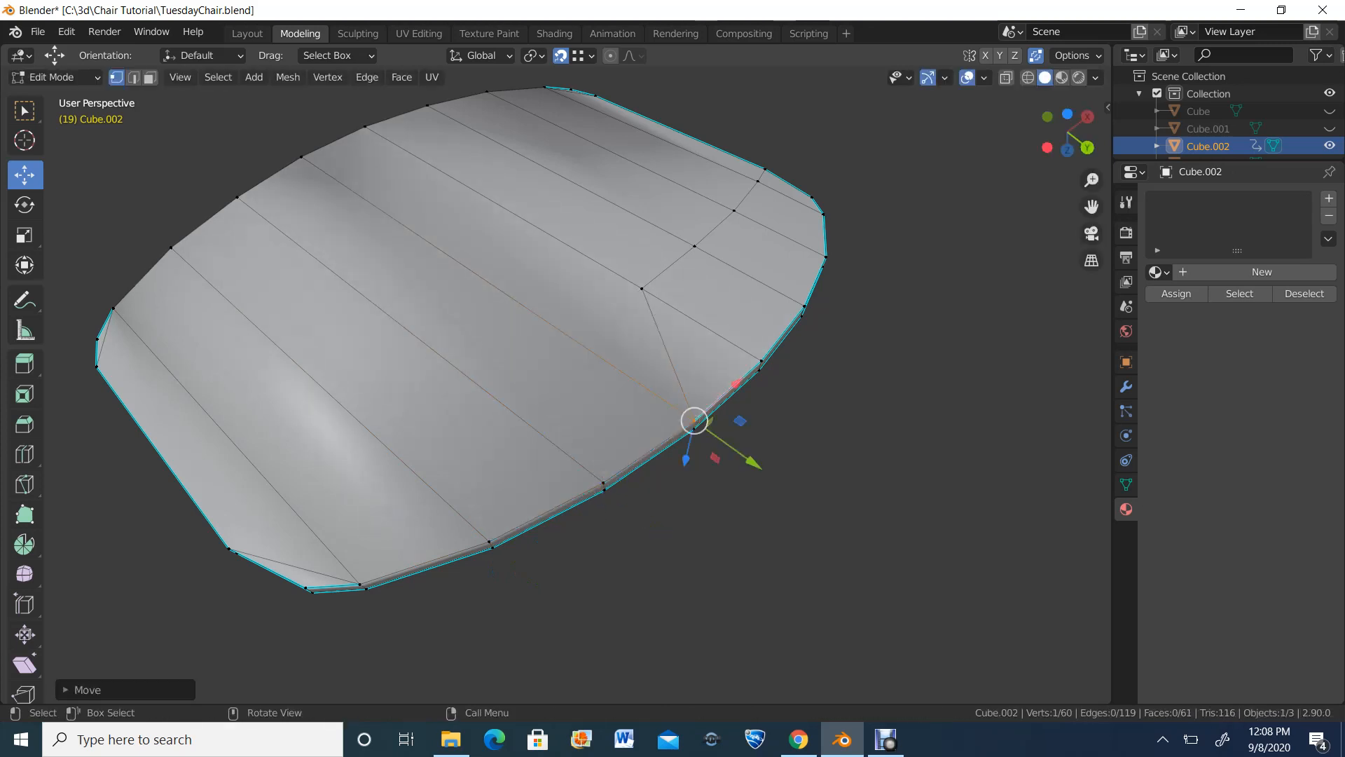
left_click(642, 288)
left_click_drag(642, 288, 760, 360)
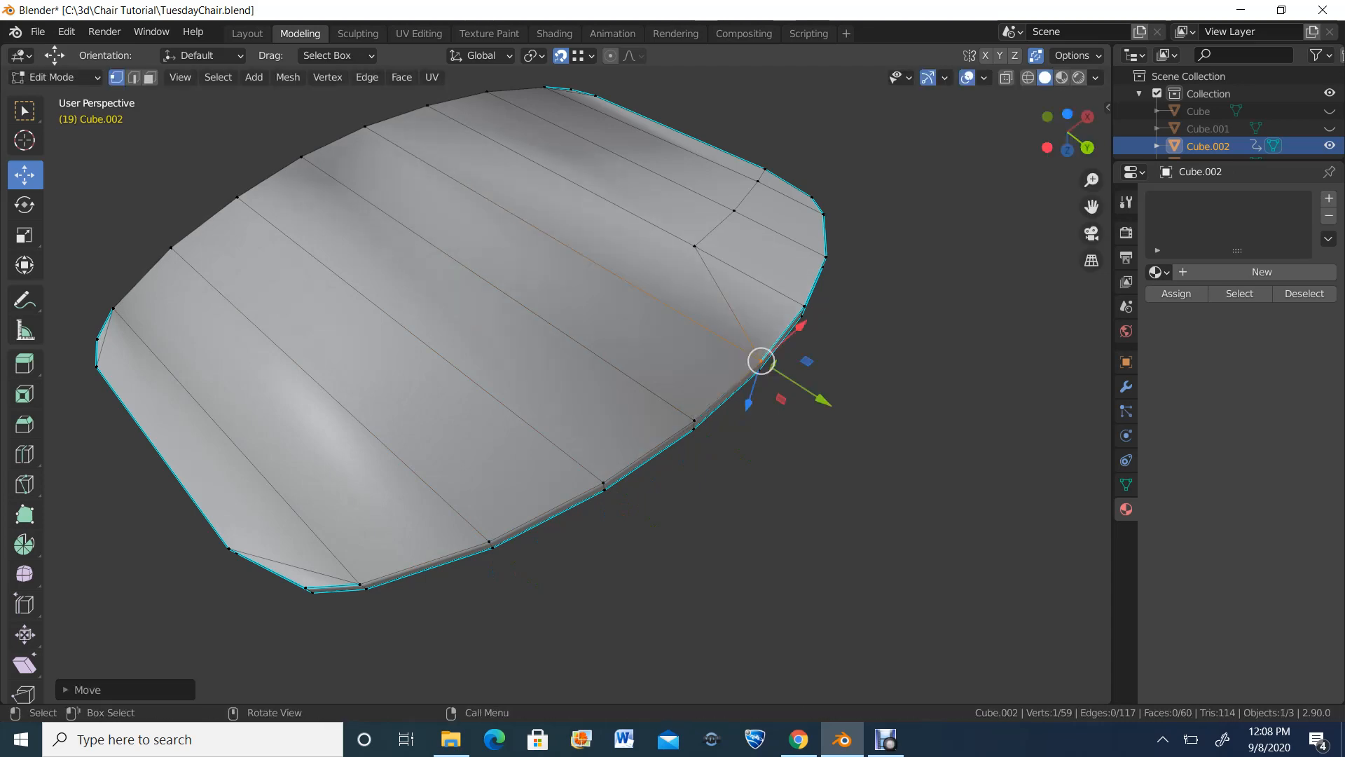
Step: Merge the remaining three vertices at the right end of the underside's curved inner loop into the rim
middle_click_drag(760, 359, 633, 515)
left_click(725, 364)
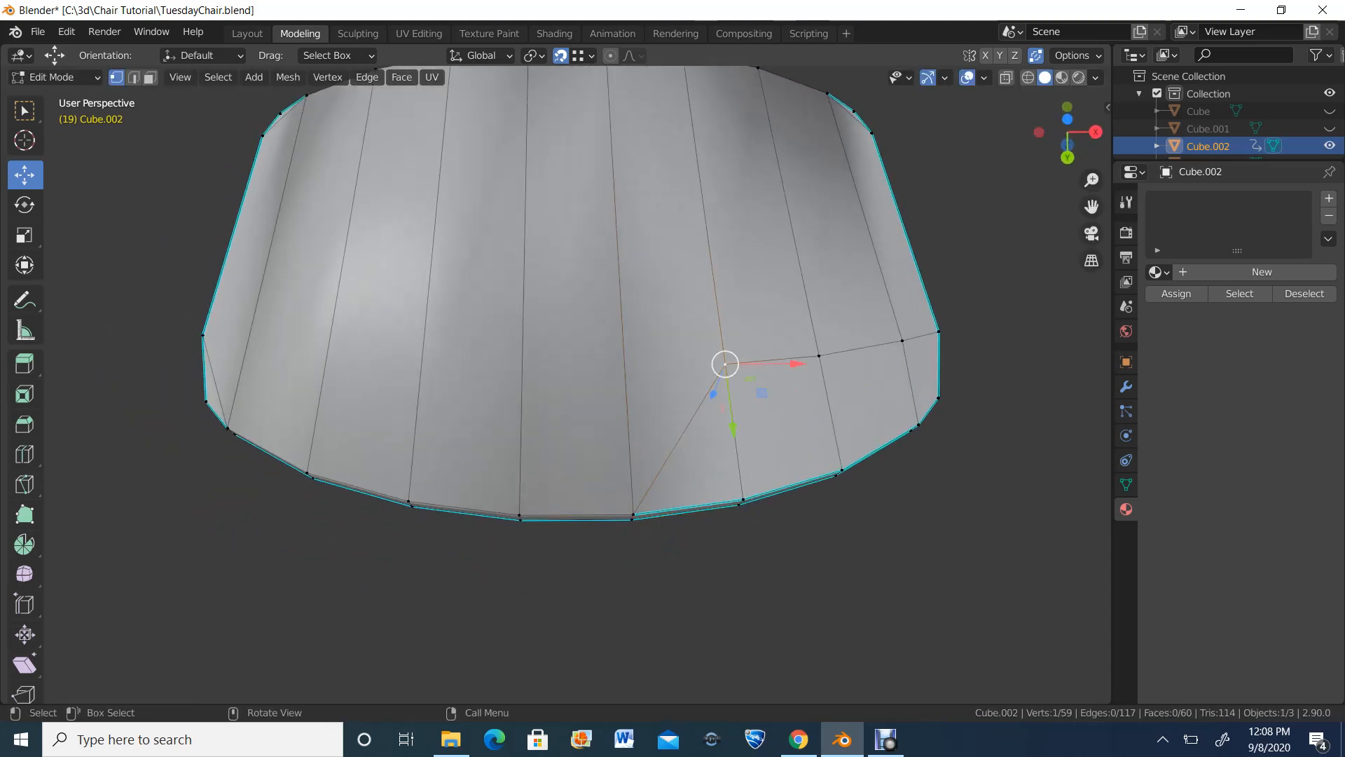
left_click_drag(725, 365, 743, 499)
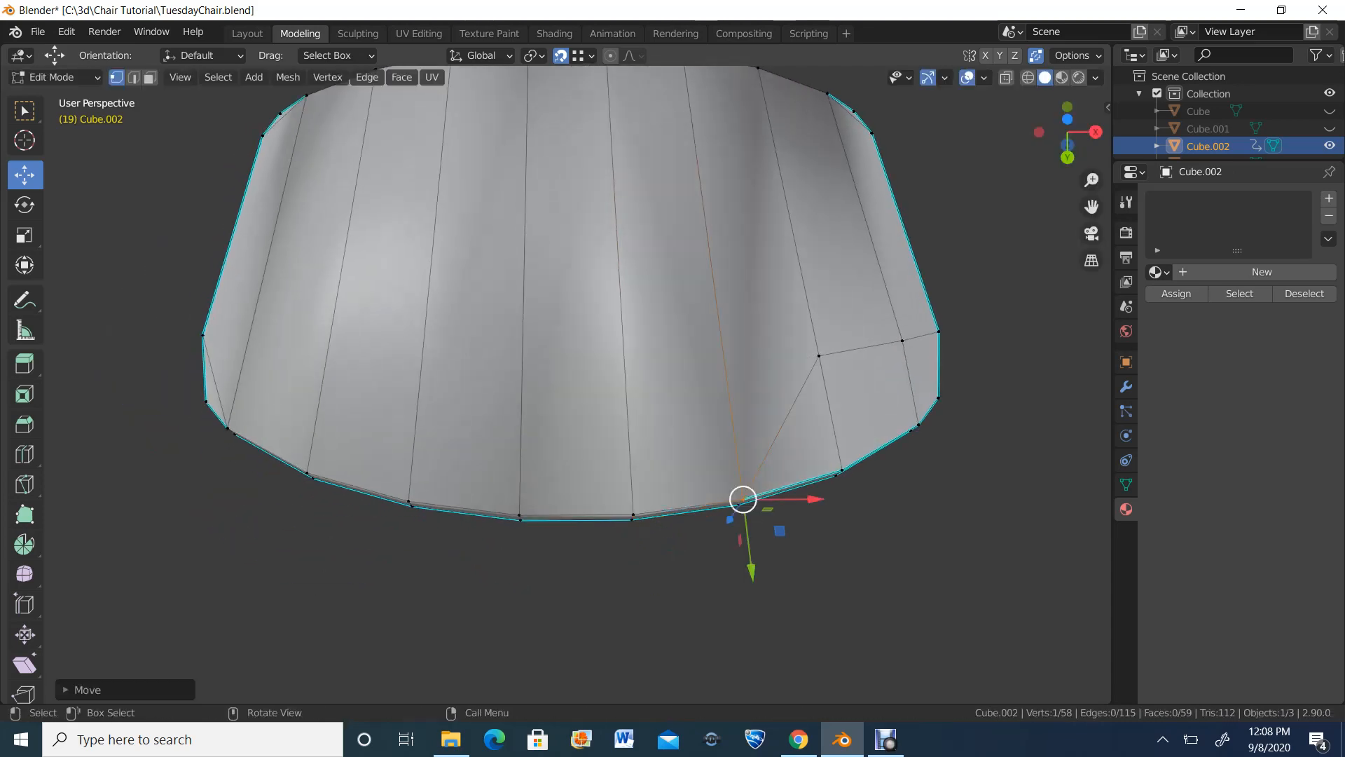
middle_click_drag(743, 499, 751, 384)
left_click(811, 308)
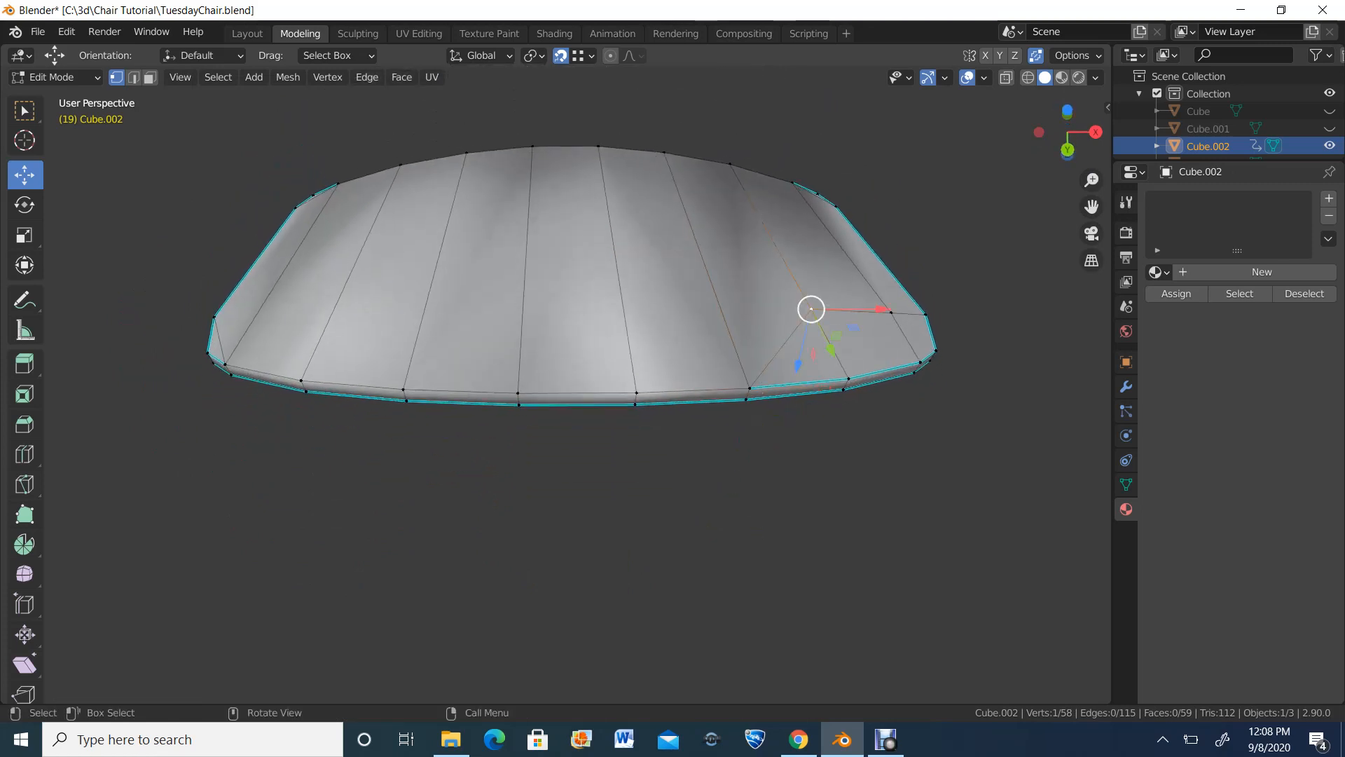
left_click_drag(811, 309, 920, 362)
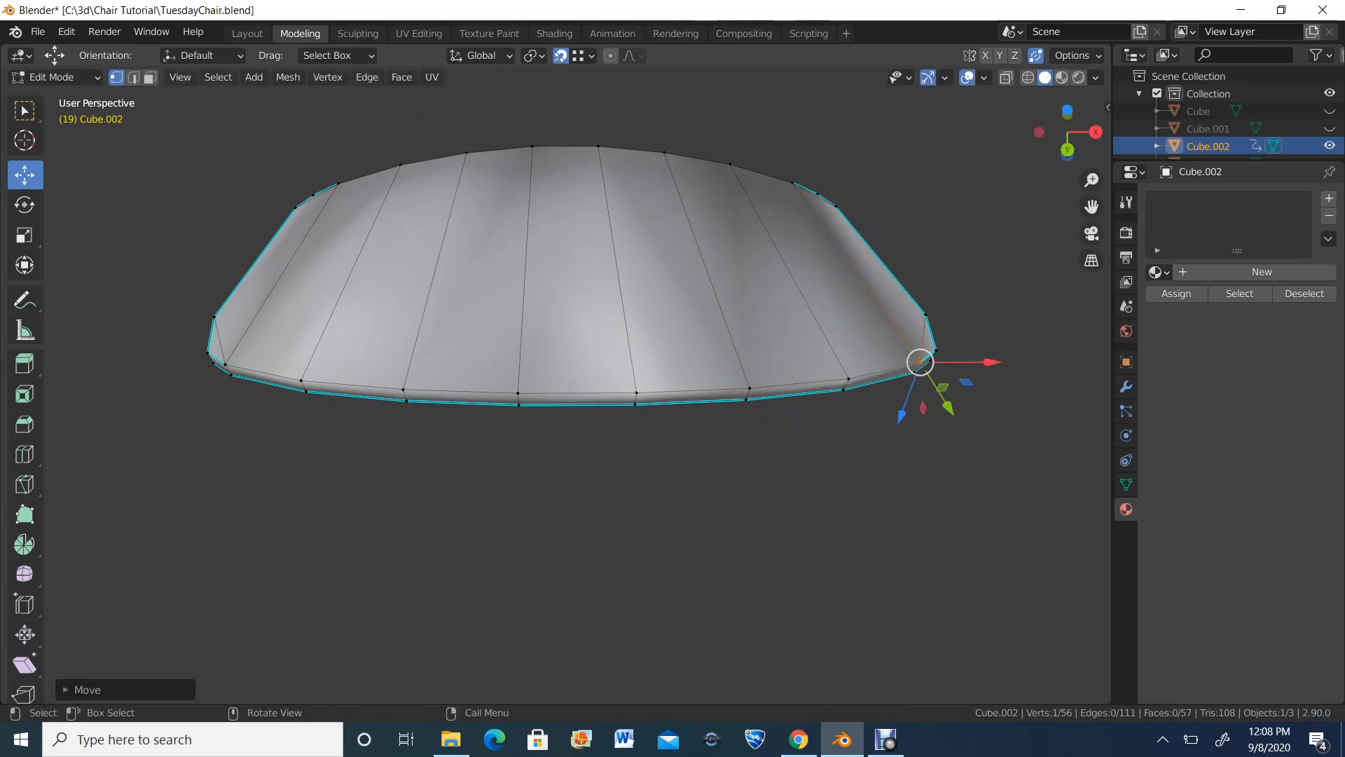
Step: On the seat's top side, merge the rightmost vertex of the curved inner loop into the nearby rim corner vertex
middle_click_drag(920, 363, 932, 515)
scroll(540, 414, "up", 2)
scroll(544, 281, "up", 2)
left_click(817, 366)
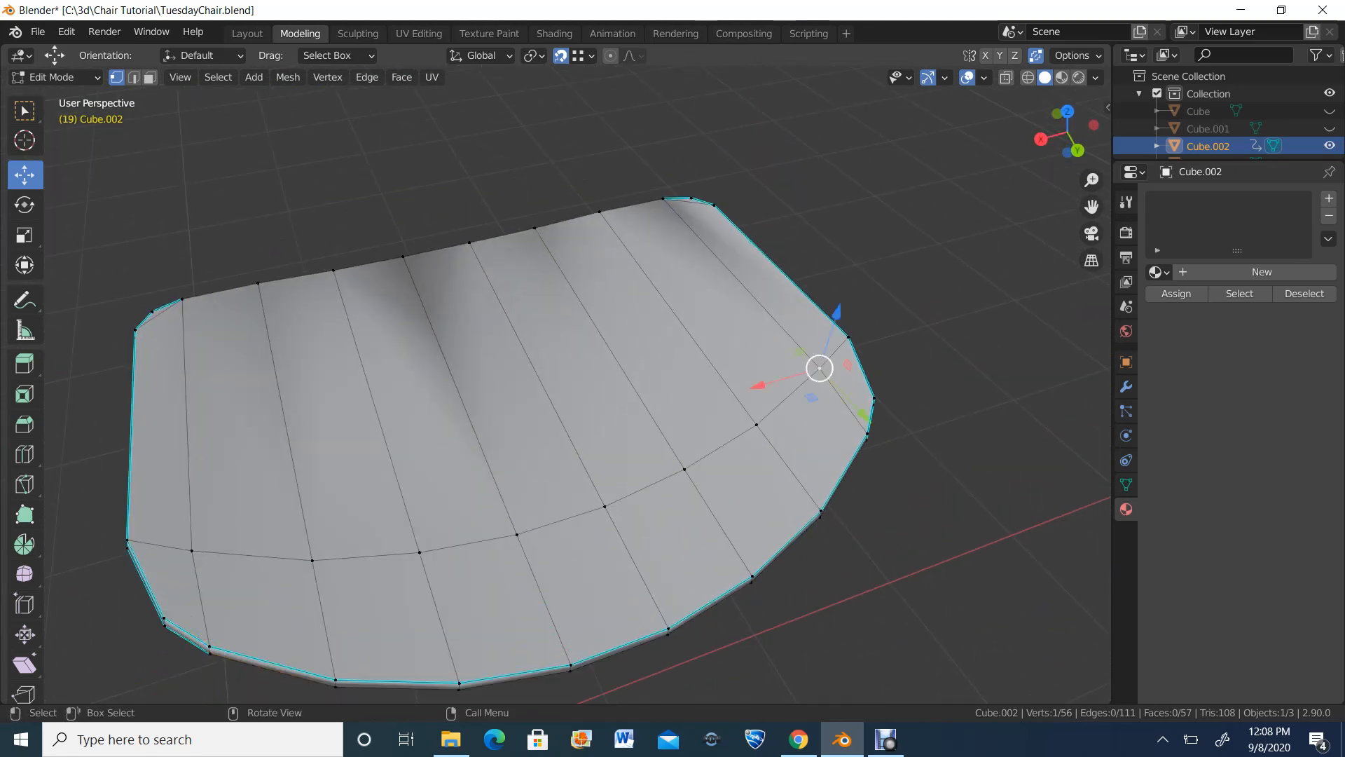
key("g")
left_click(884, 464)
Step: Snap the second vertex from the right of the top side's curved inner loop onto its matching rim vertex, merging it
middle_click_drag(884, 464, 890, 366)
scroll(884, 435, "up", 3)
scroll(884, 434, "down", 1)
scroll(884, 435, "down", 1)
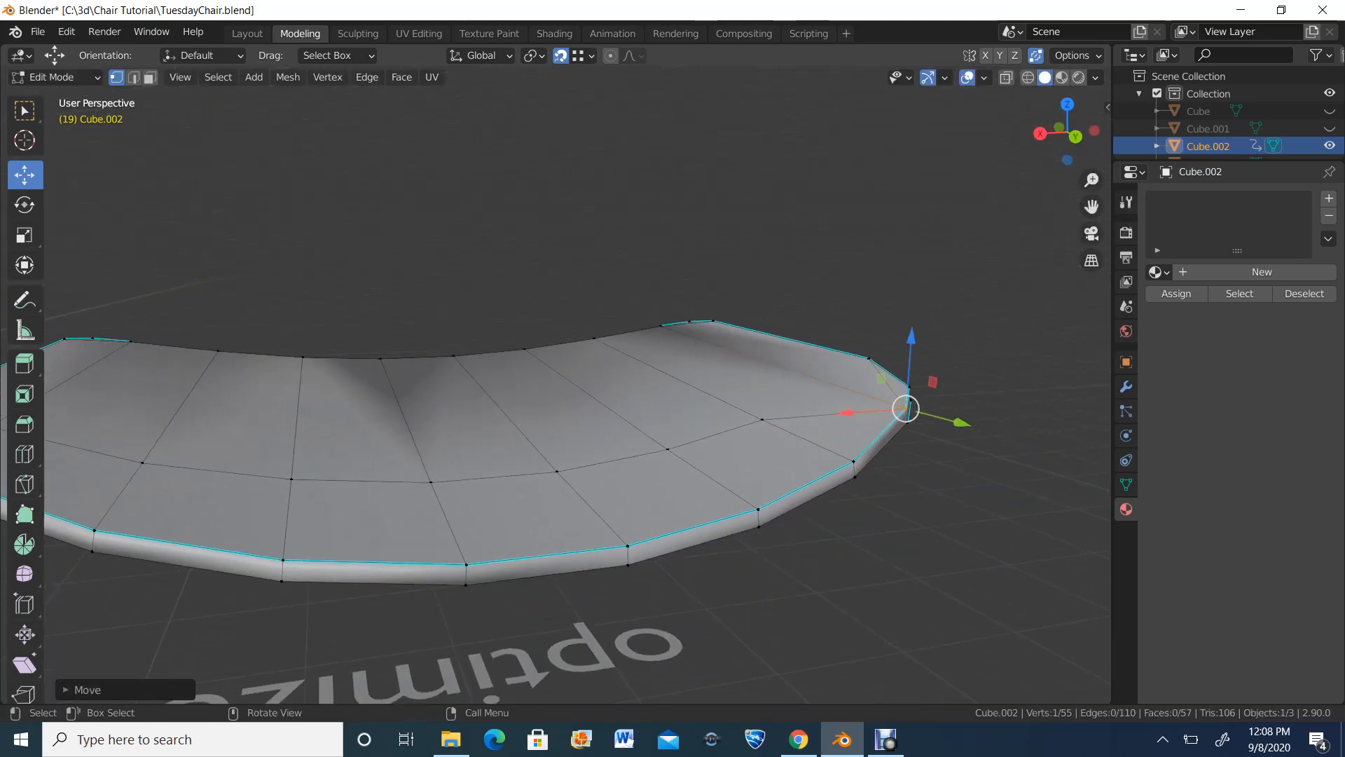
left_click(763, 419)
key("g")
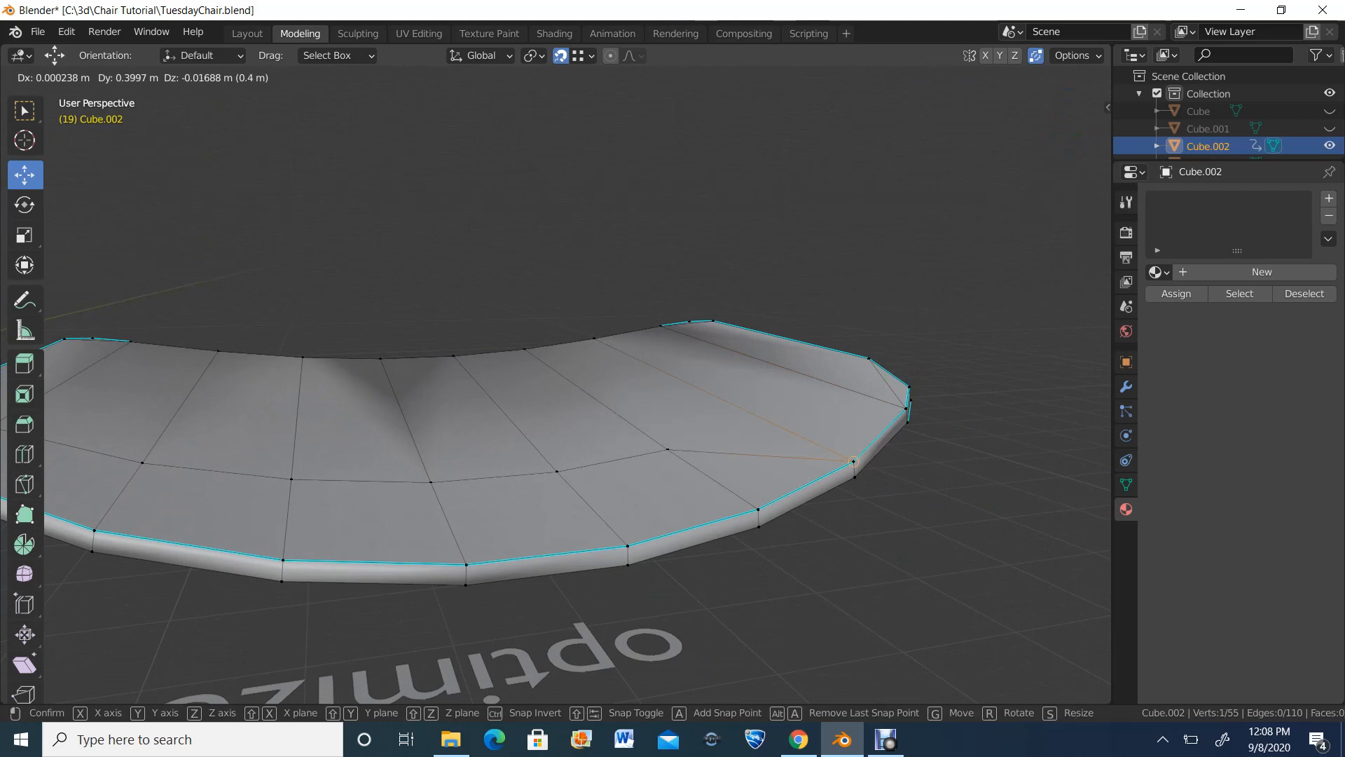
left_click(853, 462)
Step: Merge the third and fourth vertices from the right of the top side's curved inner loop into the rim vertices ahead
left_click(668, 449)
key("g")
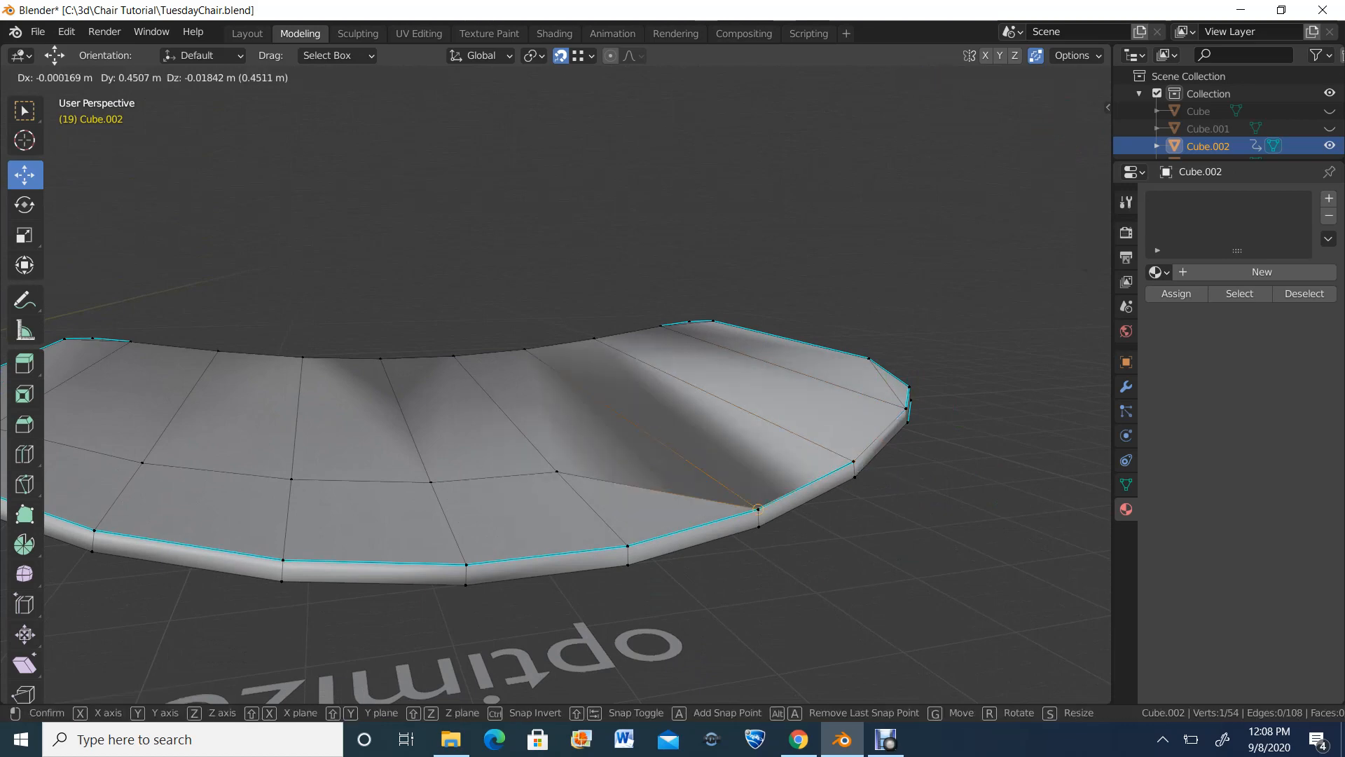
left_click(758, 509)
left_click(556, 471)
key("g")
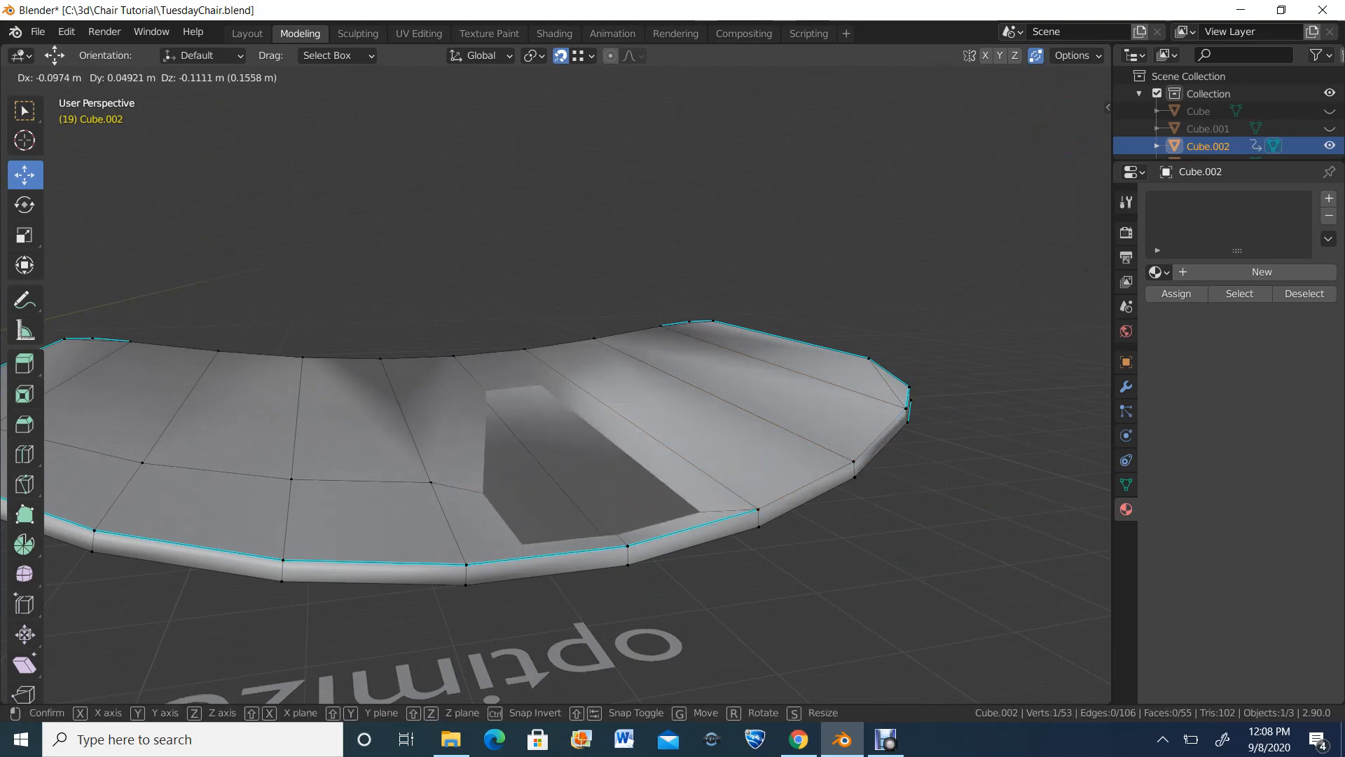
left_click(628, 546)
Step: Merge the fifth and sixth vertices from the right of the top side's curved inner loop into their rim vertices
left_click(431, 482)
key("g")
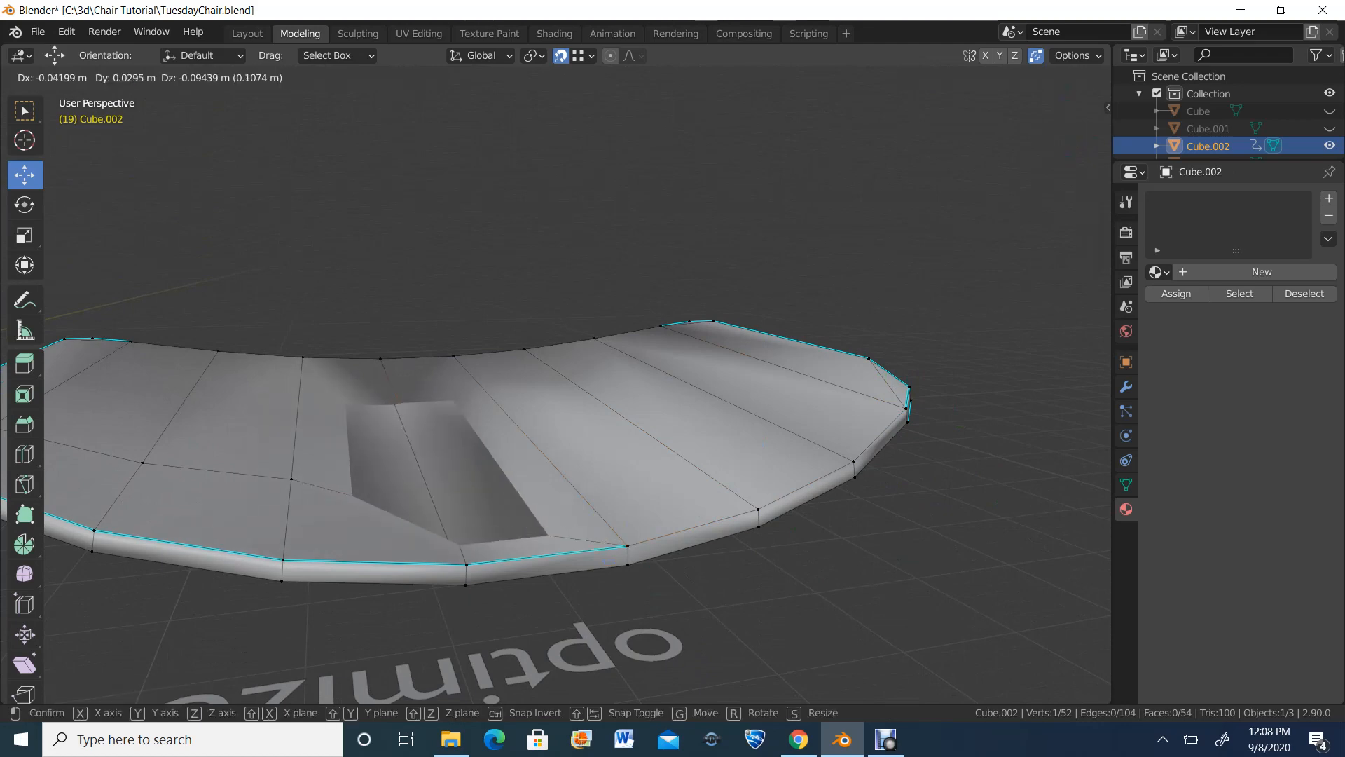
left_click(466, 565)
left_click(291, 479)
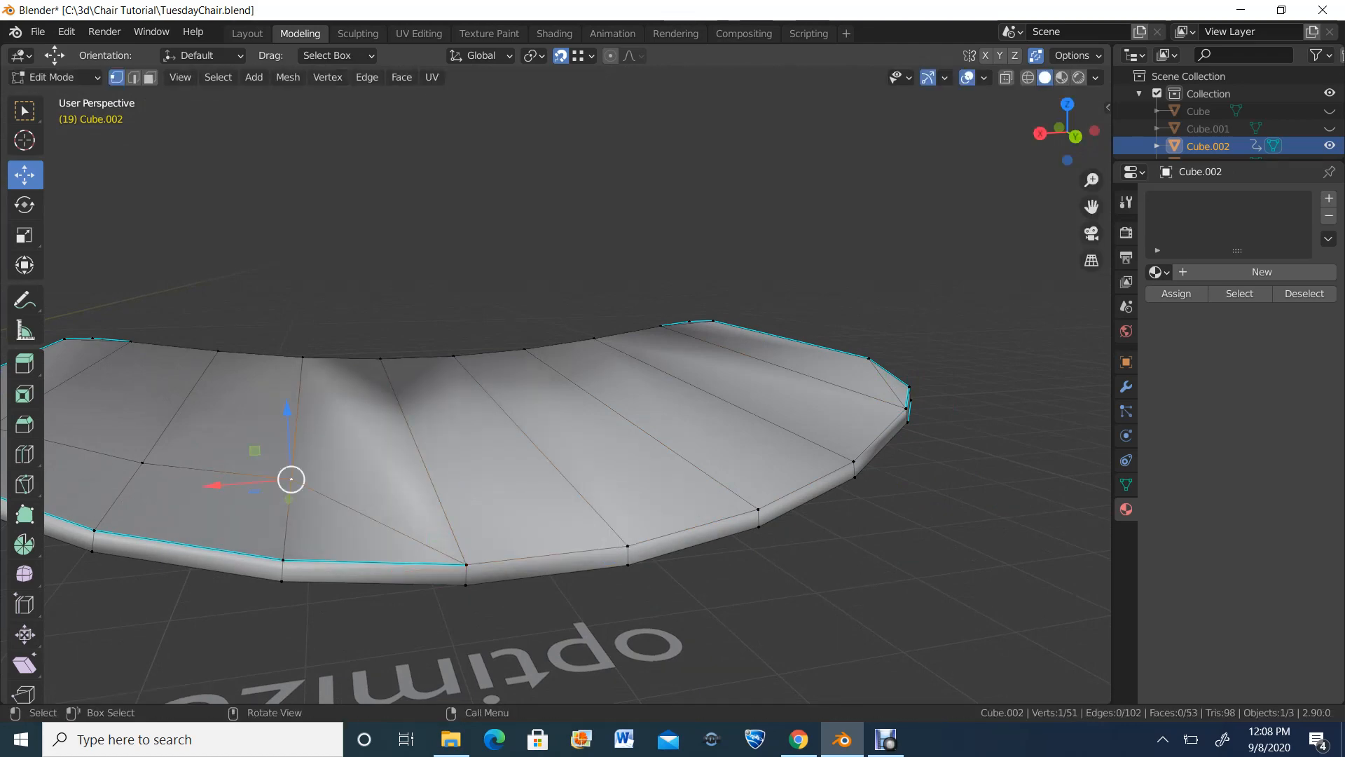
key("g")
left_click(284, 560)
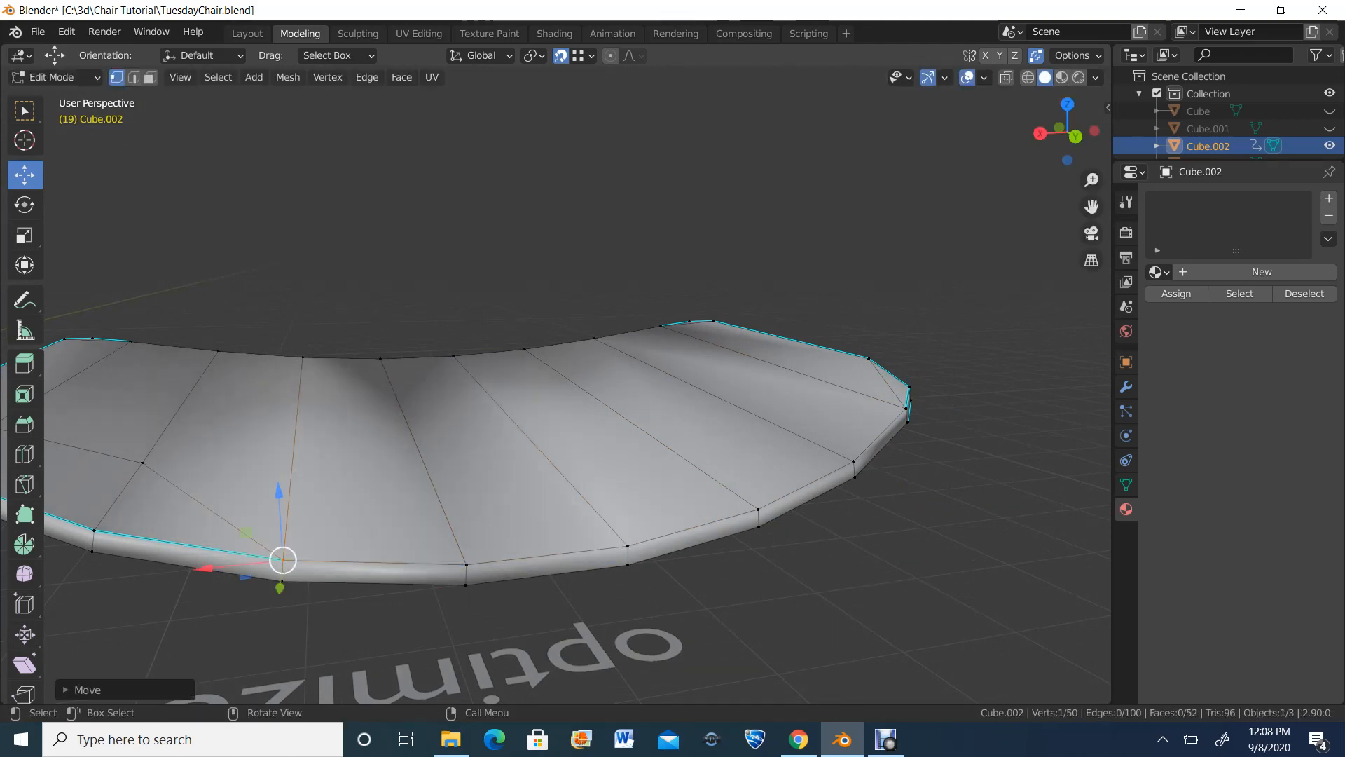
Step: Snap the last two vertices at the left end of the top side's curved inner loop onto the rim, merging them
middle_click_drag(283, 560, 676, 503, "shift")
left_click(449, 418)
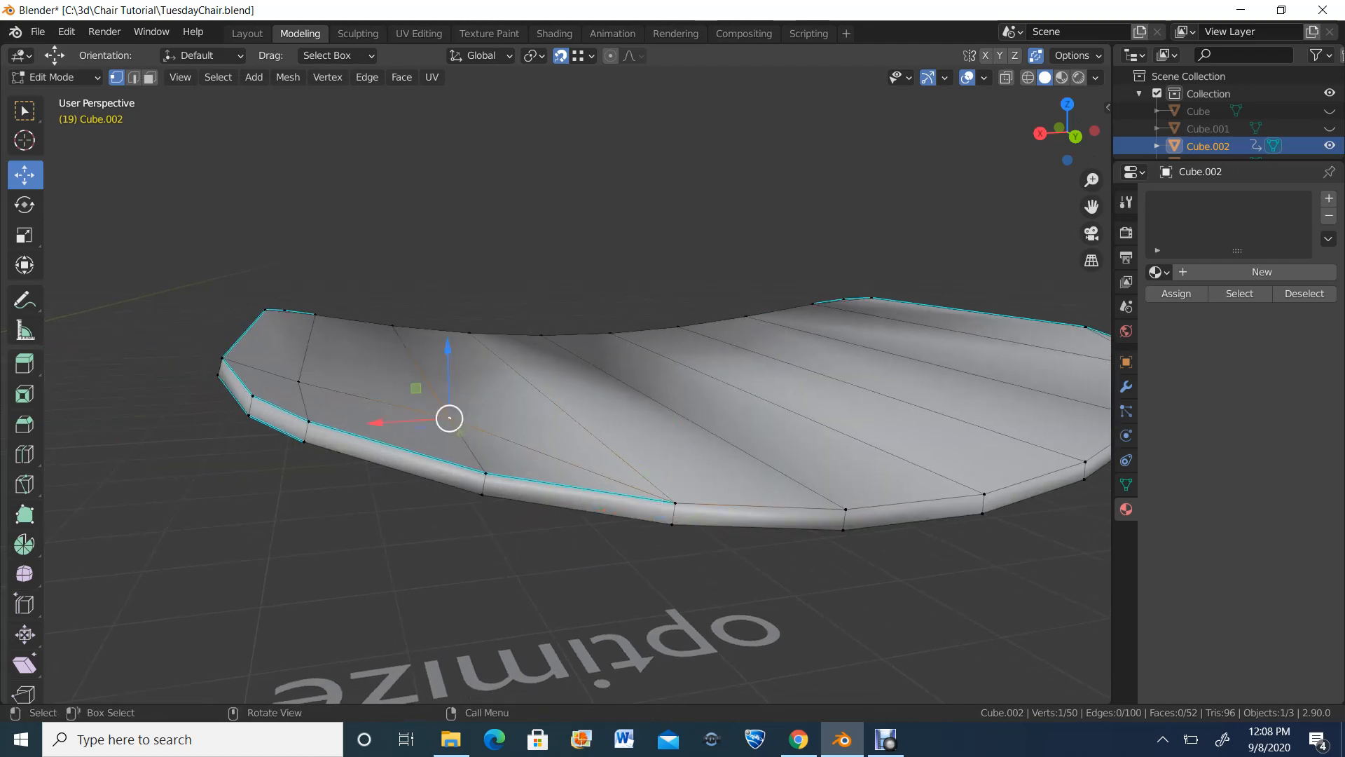
key("g")
left_click(485, 474)
left_click(298, 381)
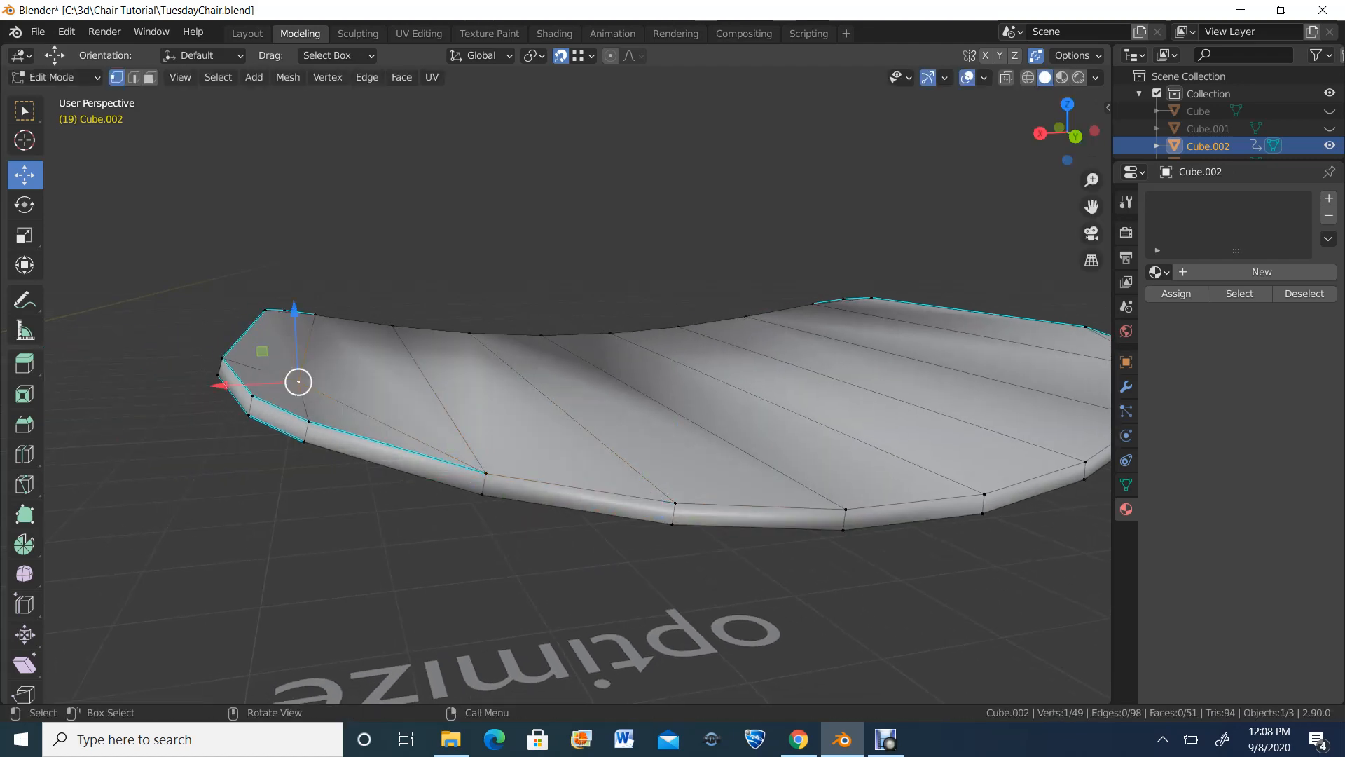
key("g")
left_click(309, 421)
Step: Turn on X-ray, switch to face selection and select all faces of the seat
middle_click_drag(308, 421, 330, 505)
scroll(490, 491, "down", 3)
middle_click_drag(490, 491, 904, 652)
left_click_drag(777, 105, 1079, 151)
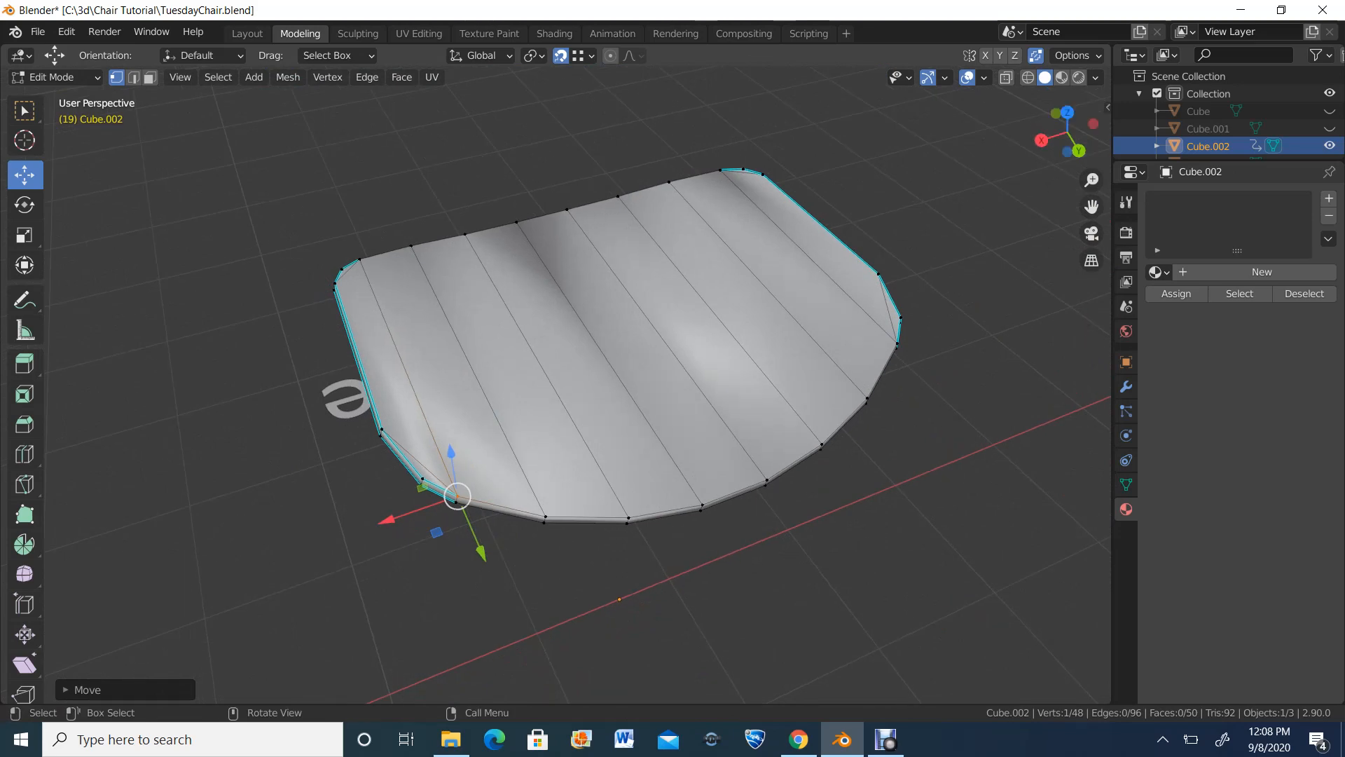
left_click(1006, 77)
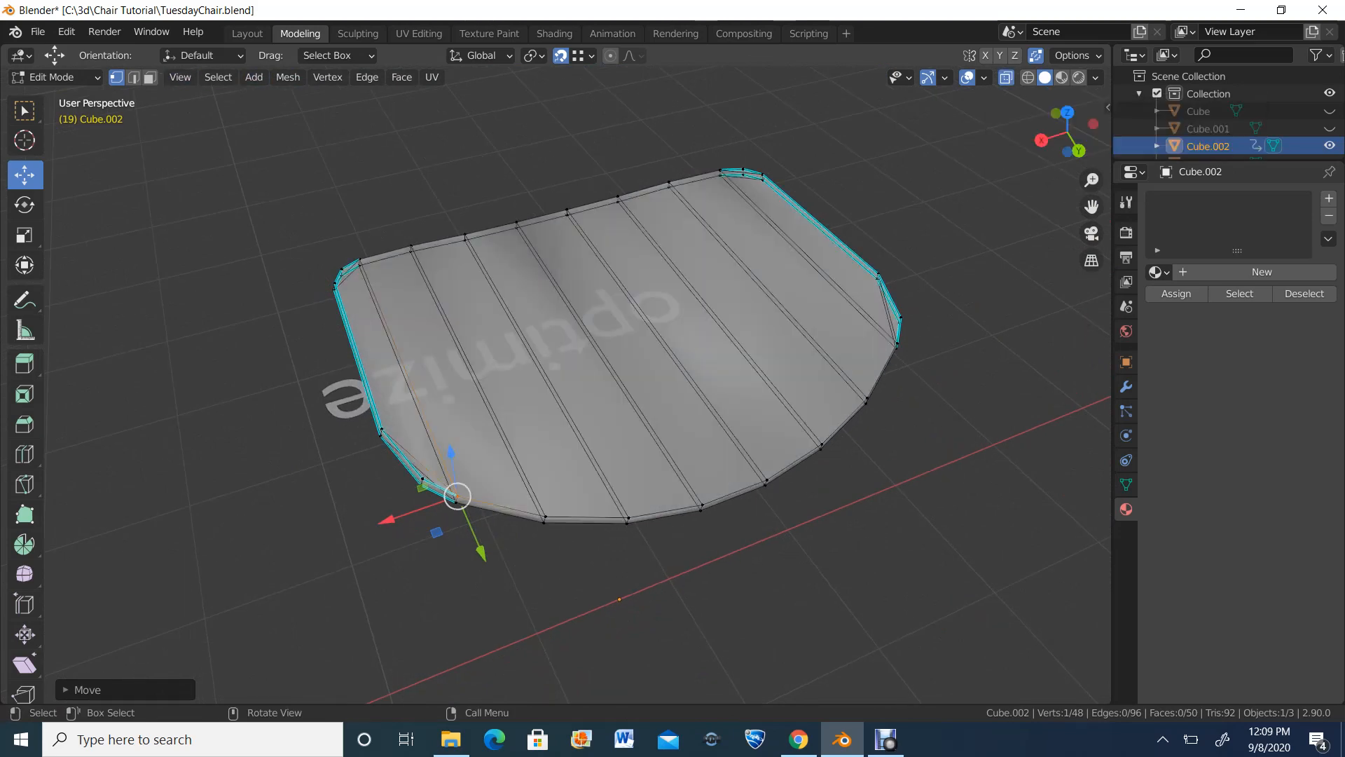
key("3")
scroll(561, 350, "down", 2)
left_click_drag(245, 177, 990, 654)
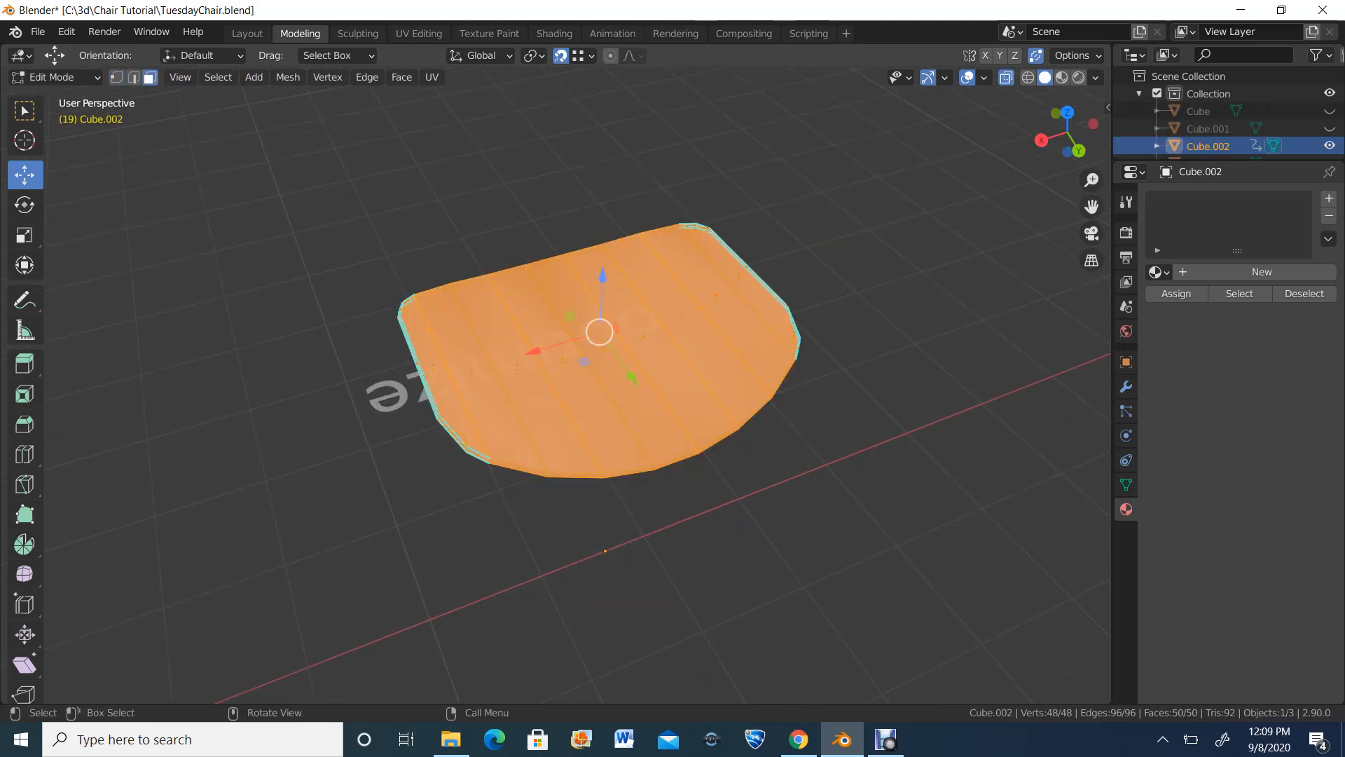
right_click(604, 352)
left_click(294, 252)
Step: Switch to Object Mode and shade the whole seat smooth
left_click(57, 77)
left_click(42, 96)
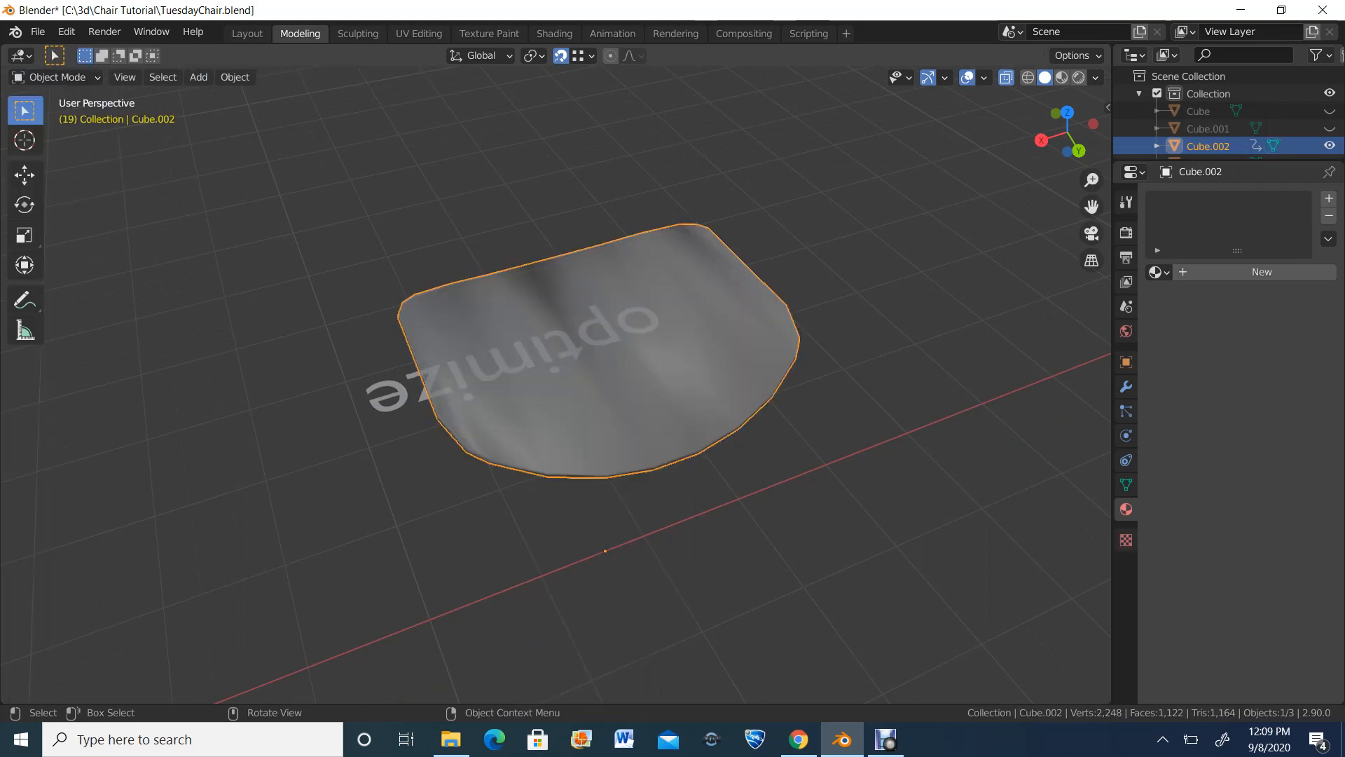
right_click(596, 405)
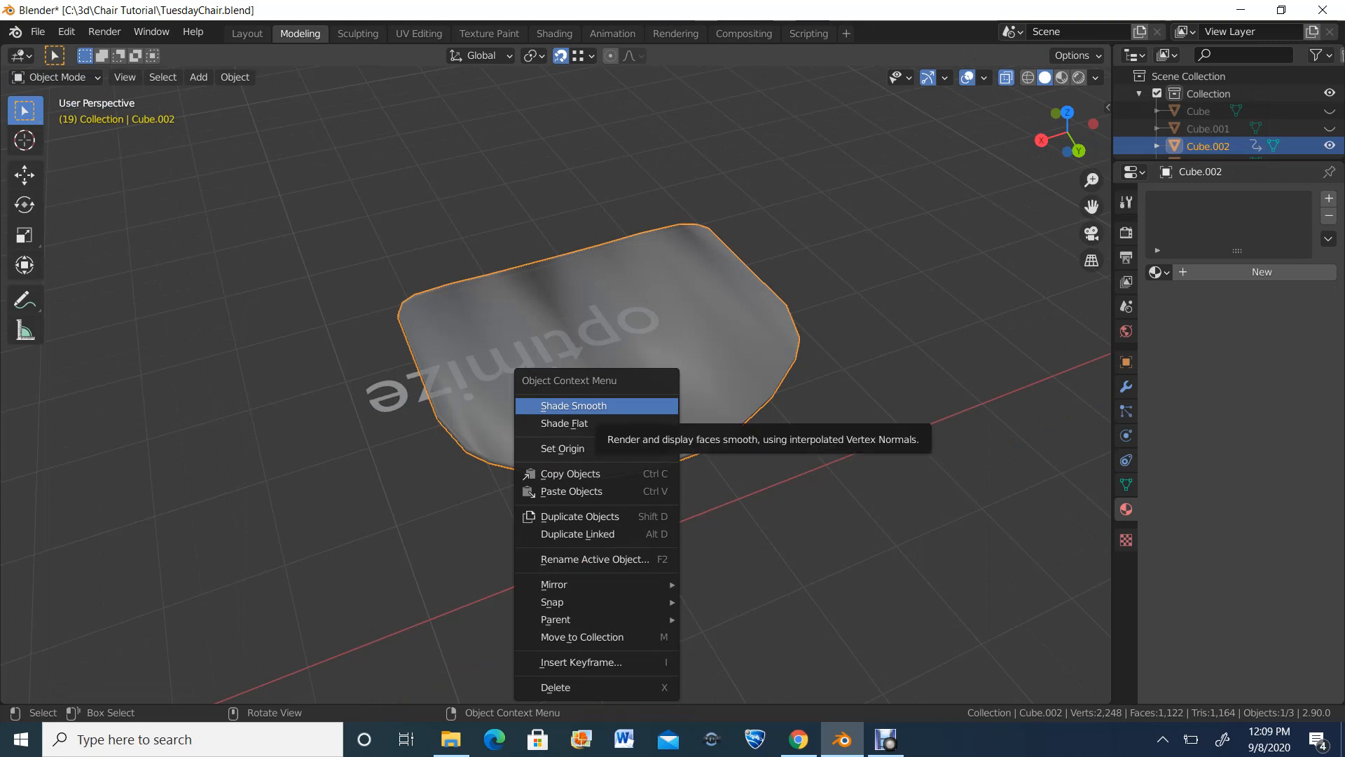
left_click(575, 405)
middle_click_drag(575, 406, 538, 307)
Step: Open the seat's Normals settings and inspect its Auto Smooth option and the surface shading
left_click(1126, 484)
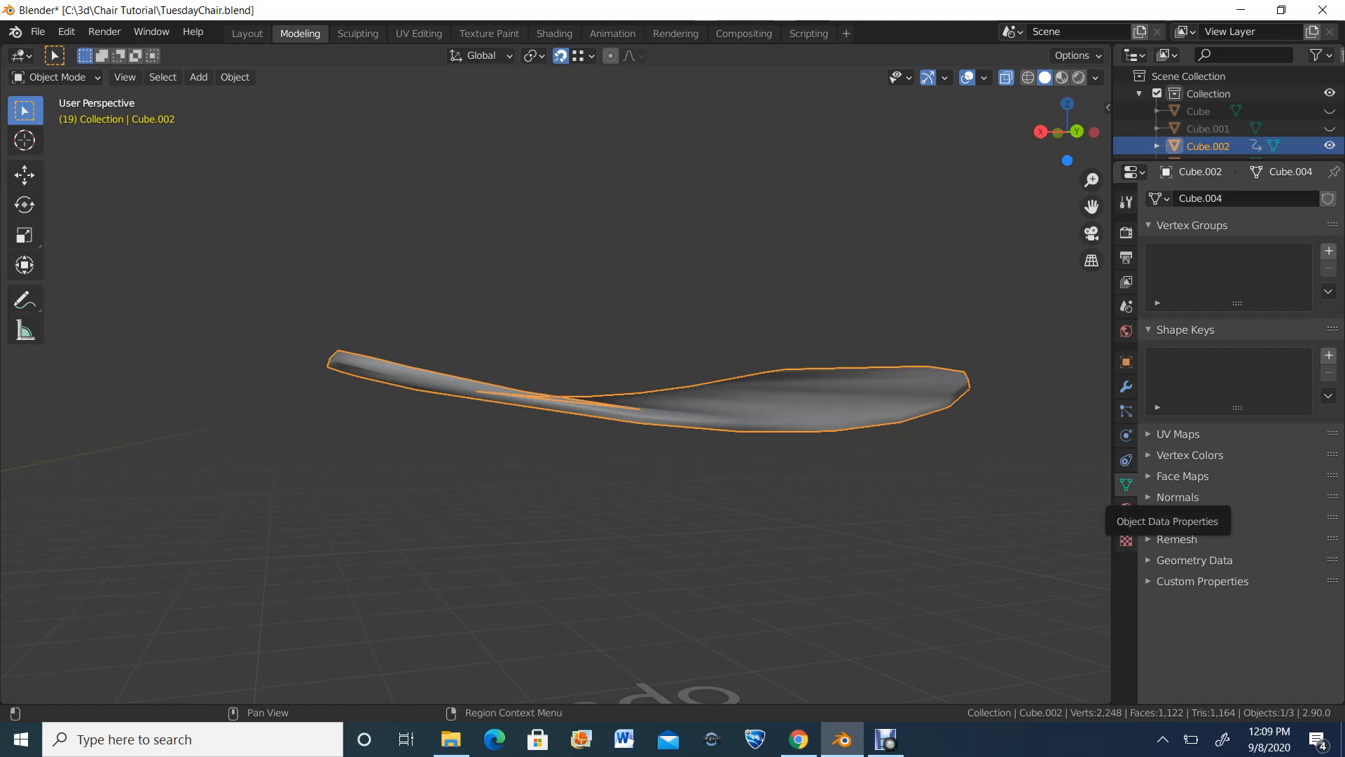
left_click(1178, 497)
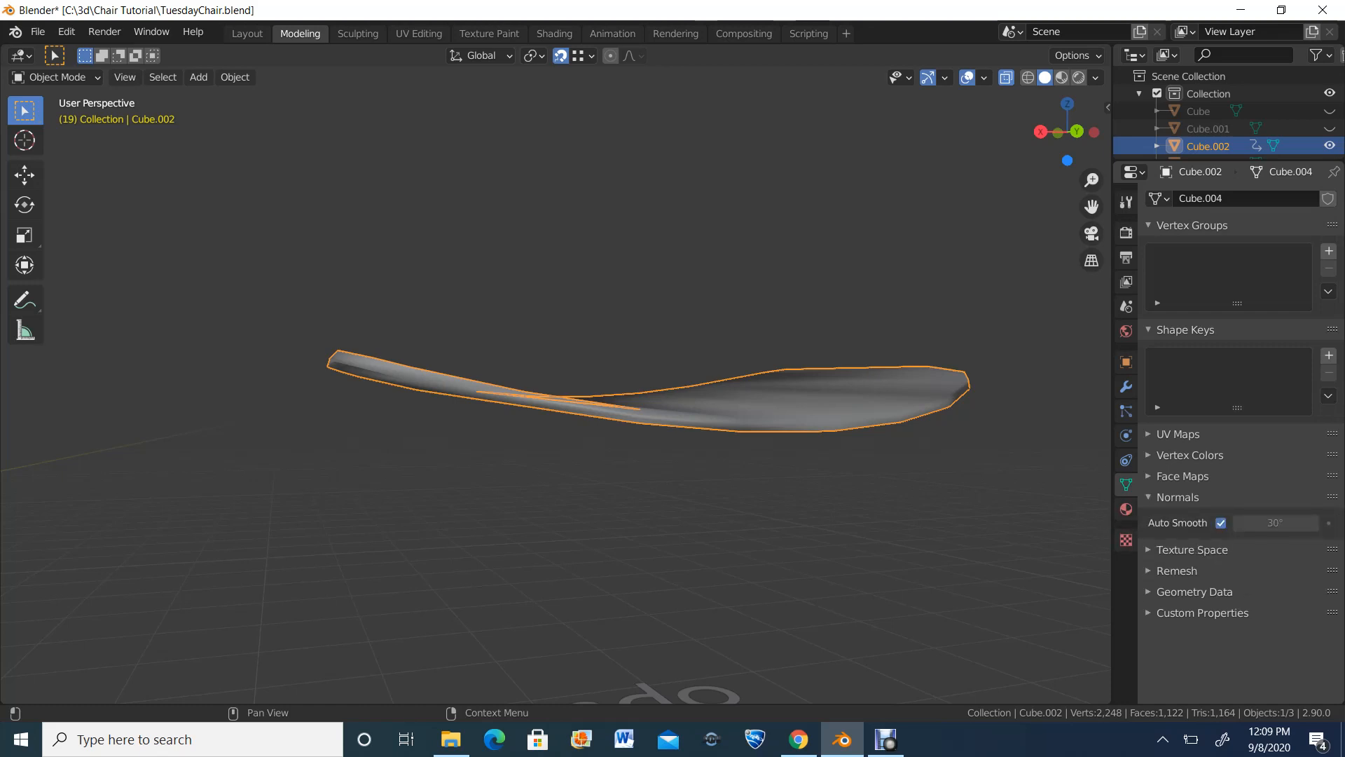
middle_click_drag(630, 393, 595, 438)
scroll(596, 438, "up", 3)
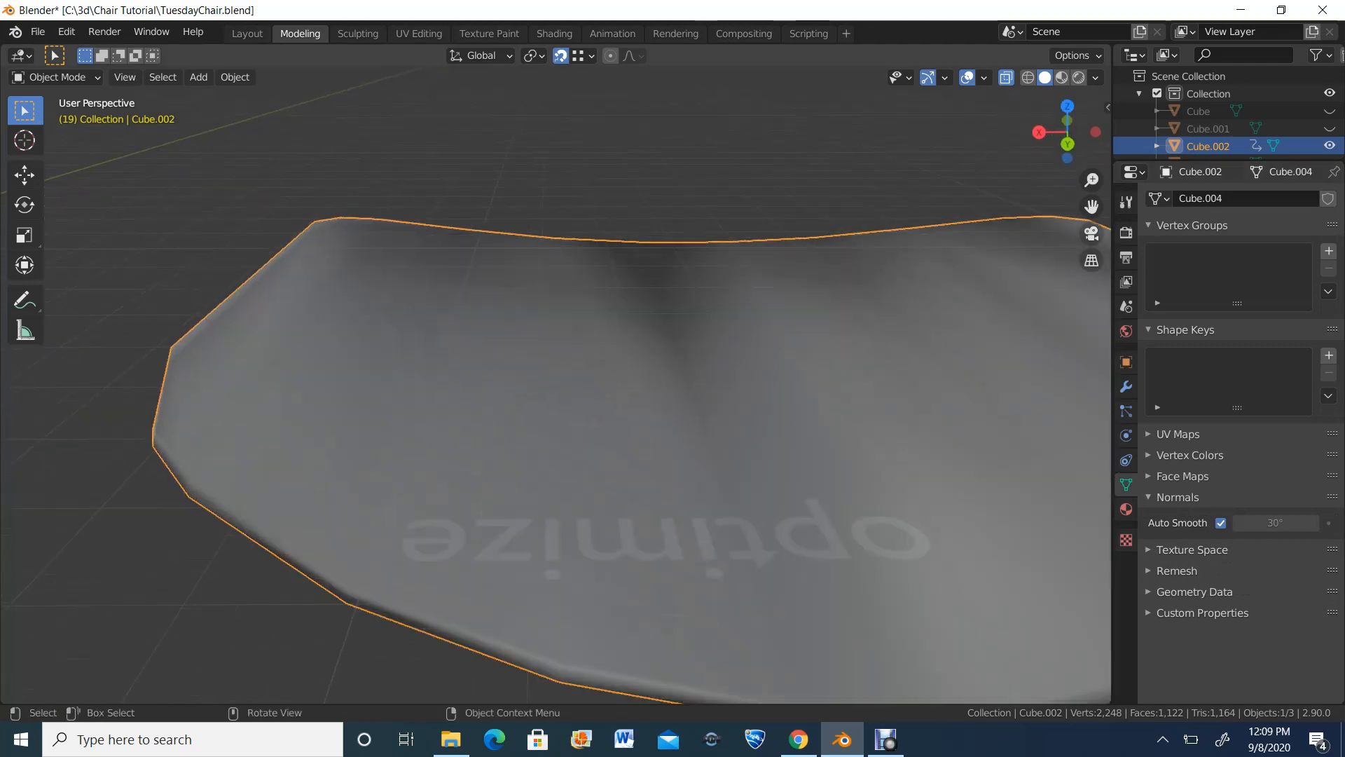
scroll(595, 421, "down", 2)
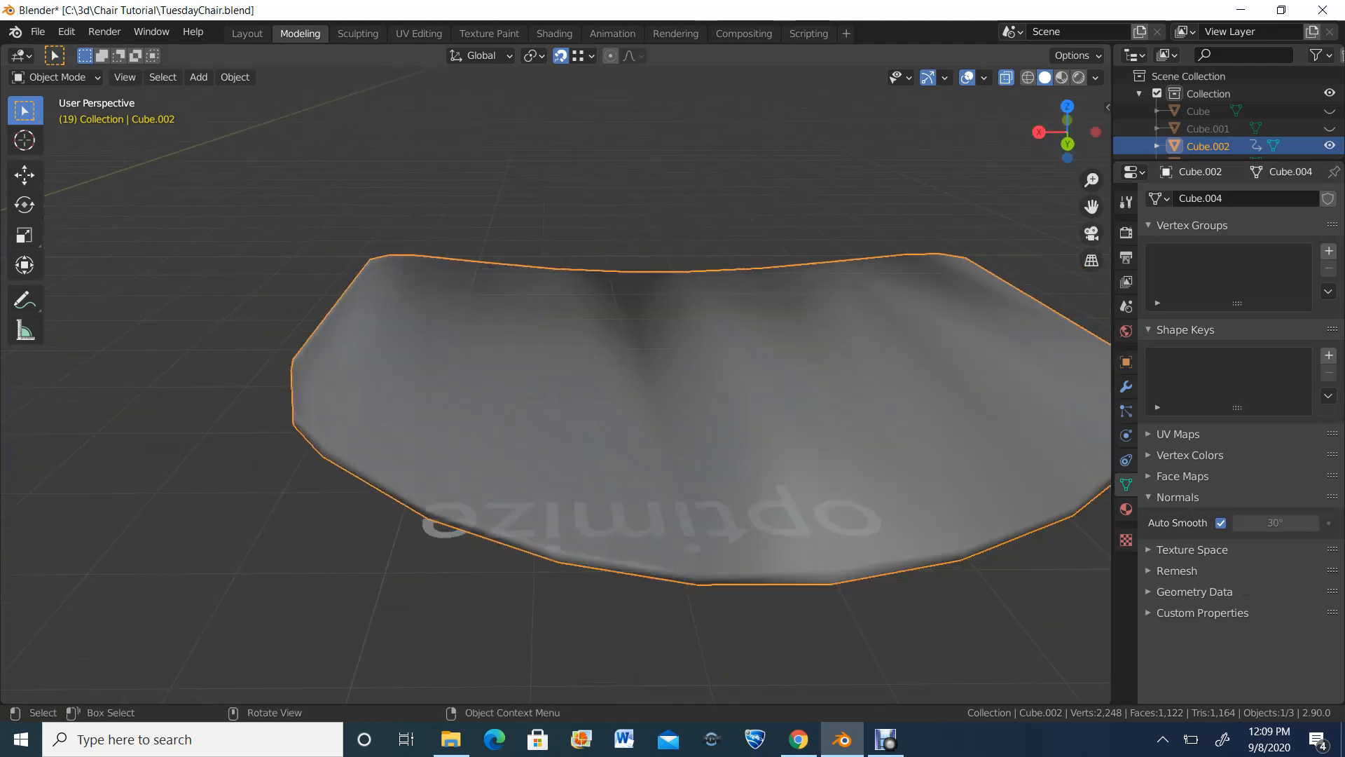
Step: Shade the whole seat flat and return to Edit Mode
right_click(508, 462)
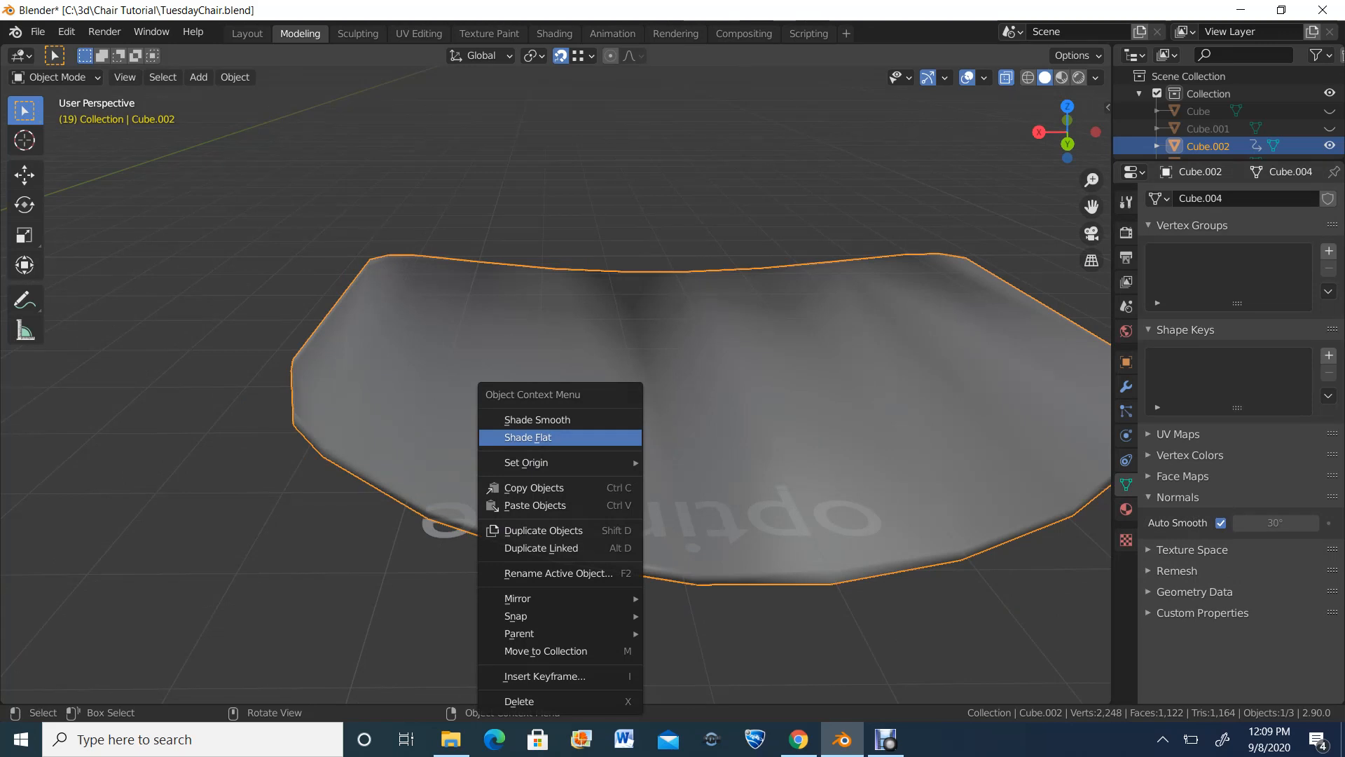
left_click(527, 438)
mouse_move(527, 438)
middle_mouse_down()
mouse_move(555, 418)
mouse_move(583, 434)
mouse_move(557, 413)
mouse_move(555, 471)
mouse_move(528, 436)
mouse_move(533, 420)
middle_mouse_up()
scroll(583, 435, "down", 1)
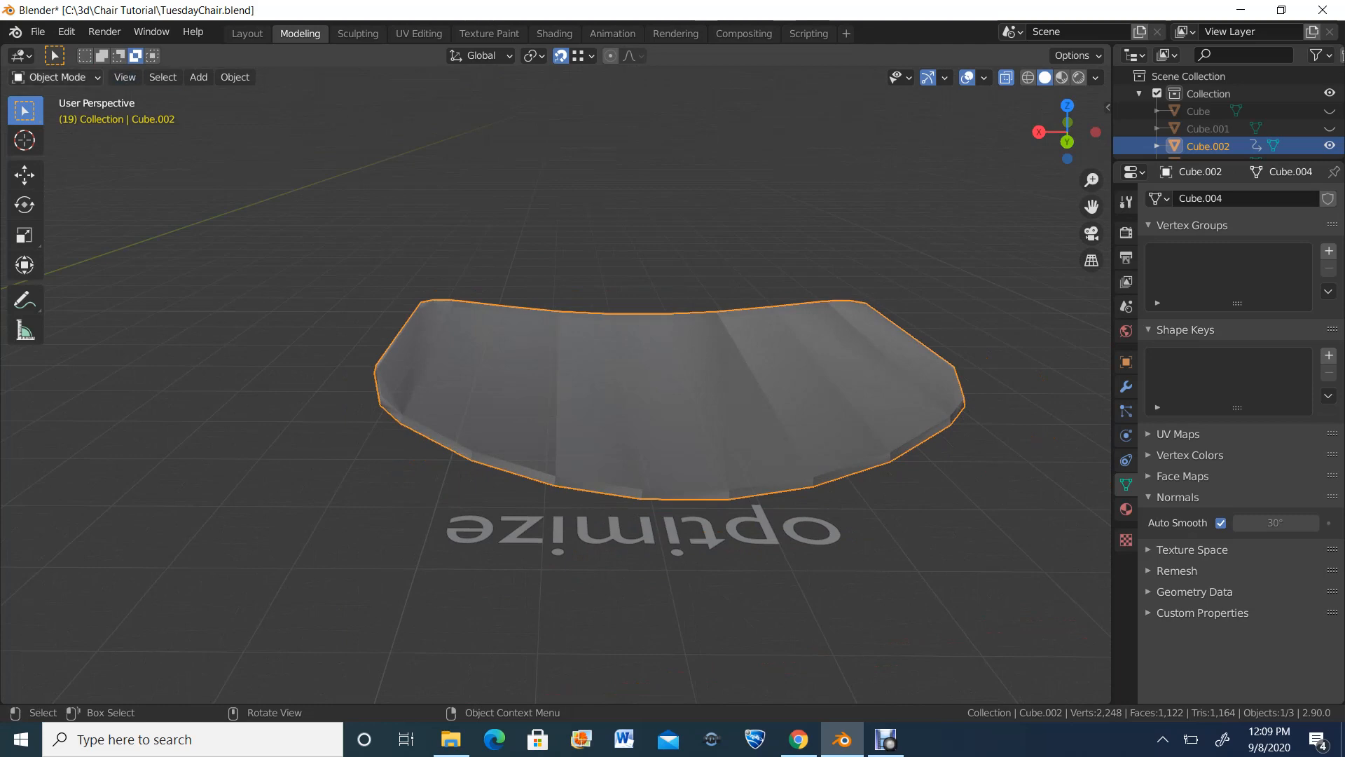
left_click(56, 77)
left_click(59, 113)
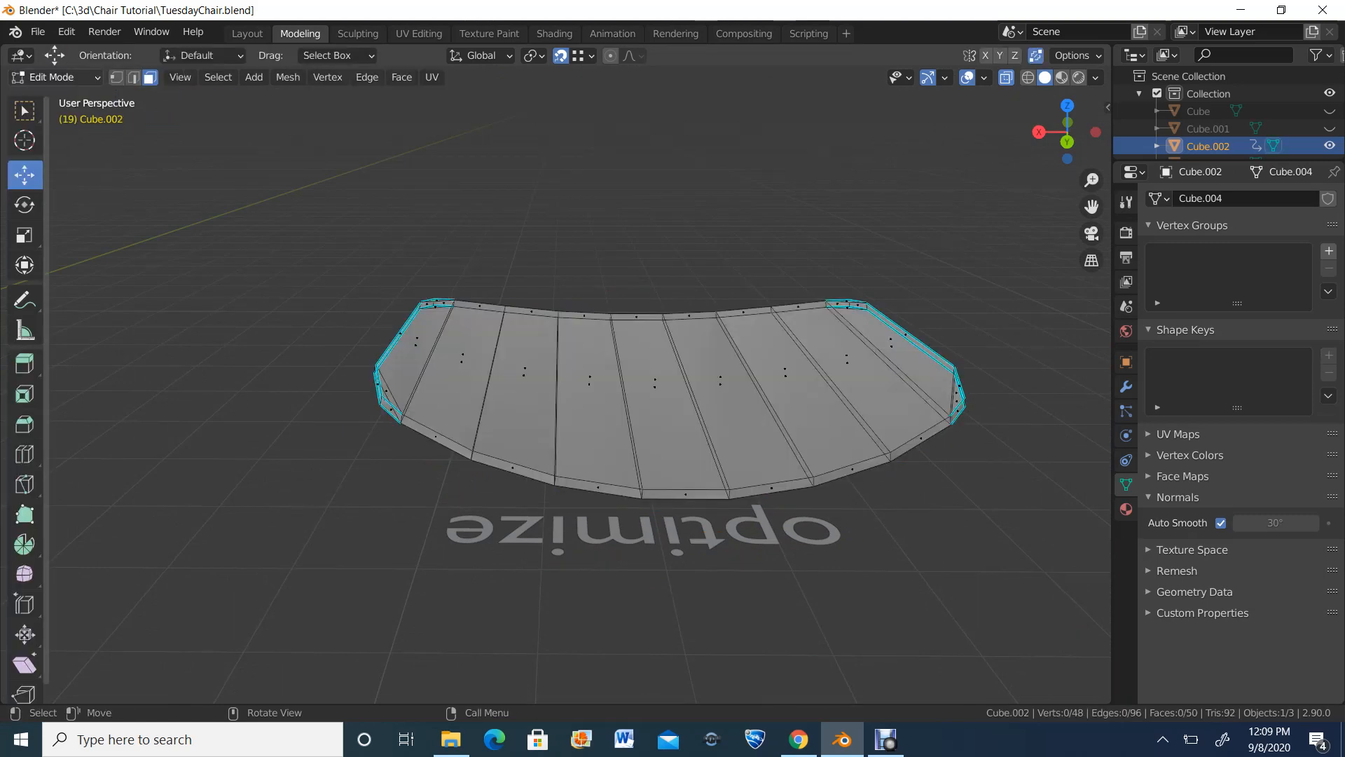
left_click(386, 391)
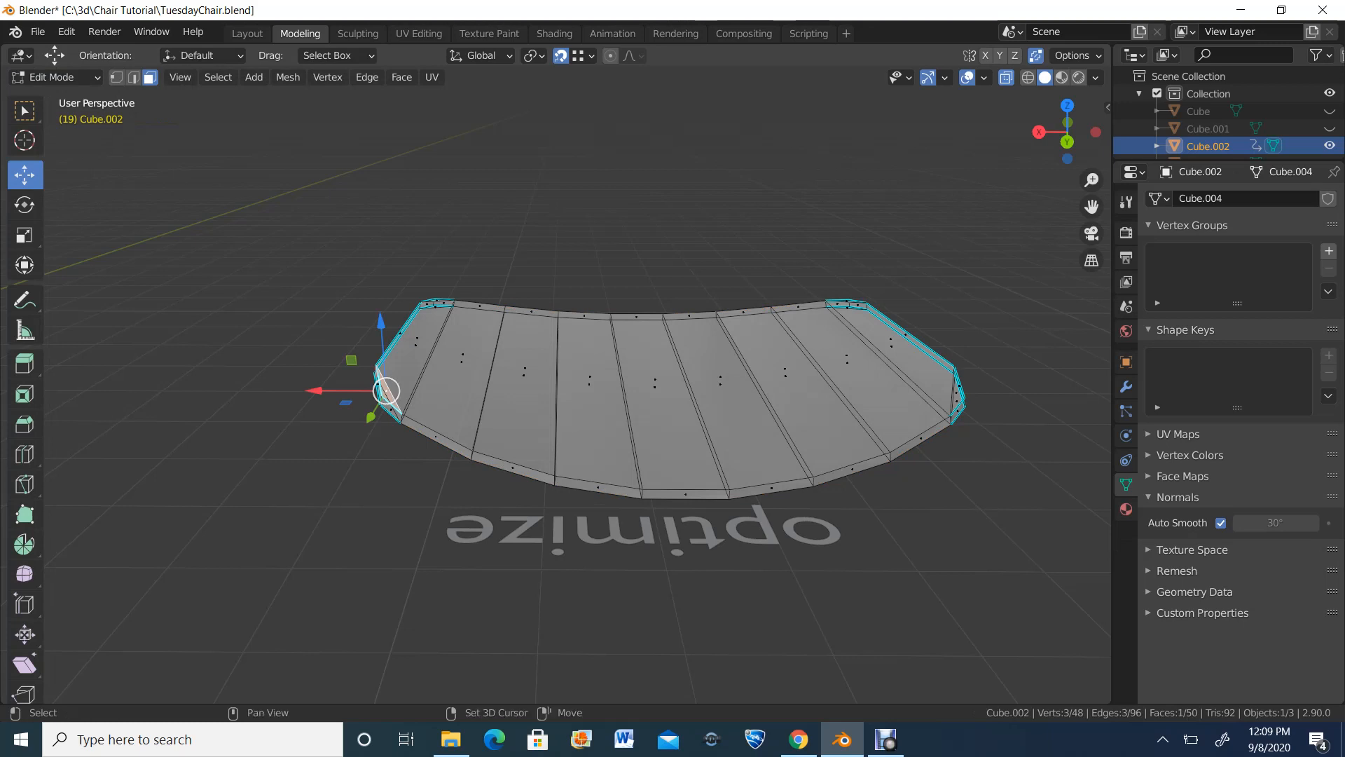
left_click(417, 344, "shift")
left_click(461, 362, "shift")
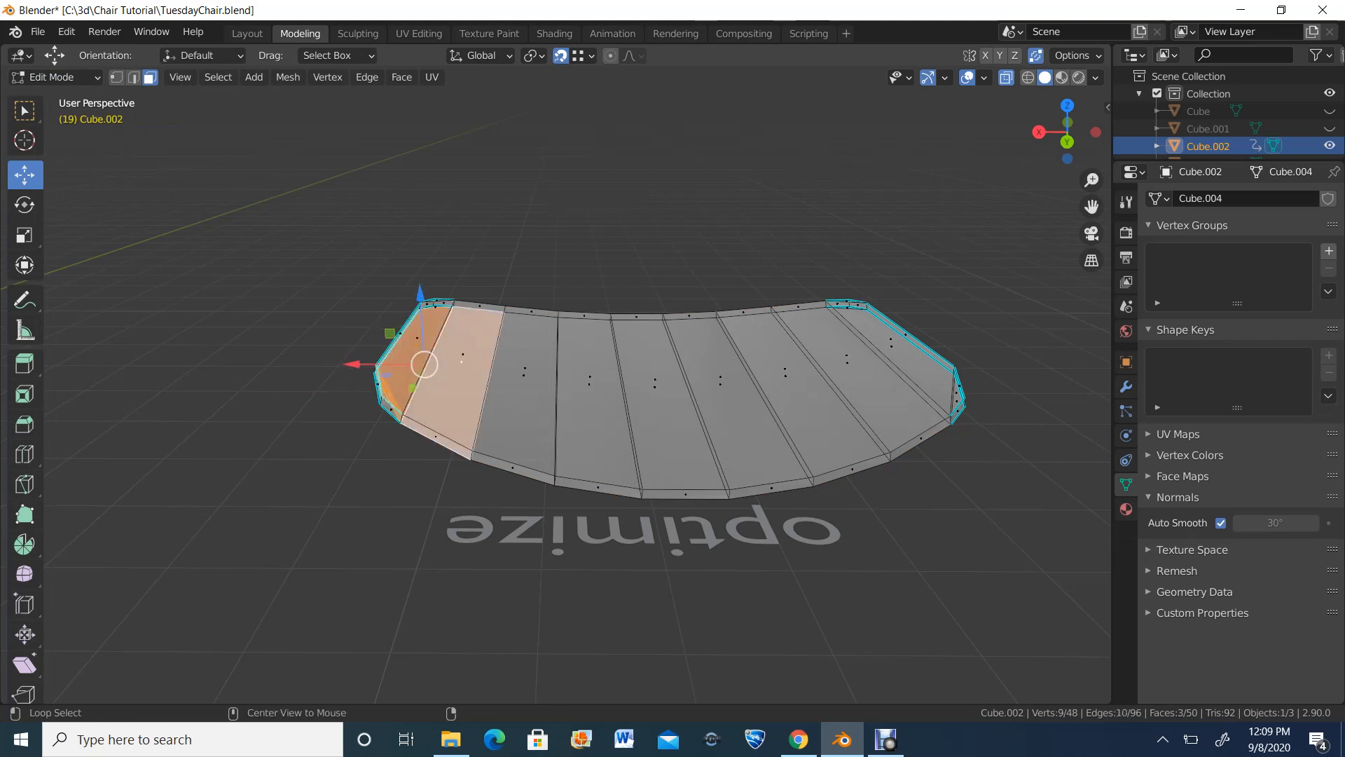
left_click(520, 382, "alt")
mouse_move(520, 382)
middle_mouse_down()
mouse_move(511, 308)
mouse_move(515, 382)
middle_mouse_up()
left_click(751, 497)
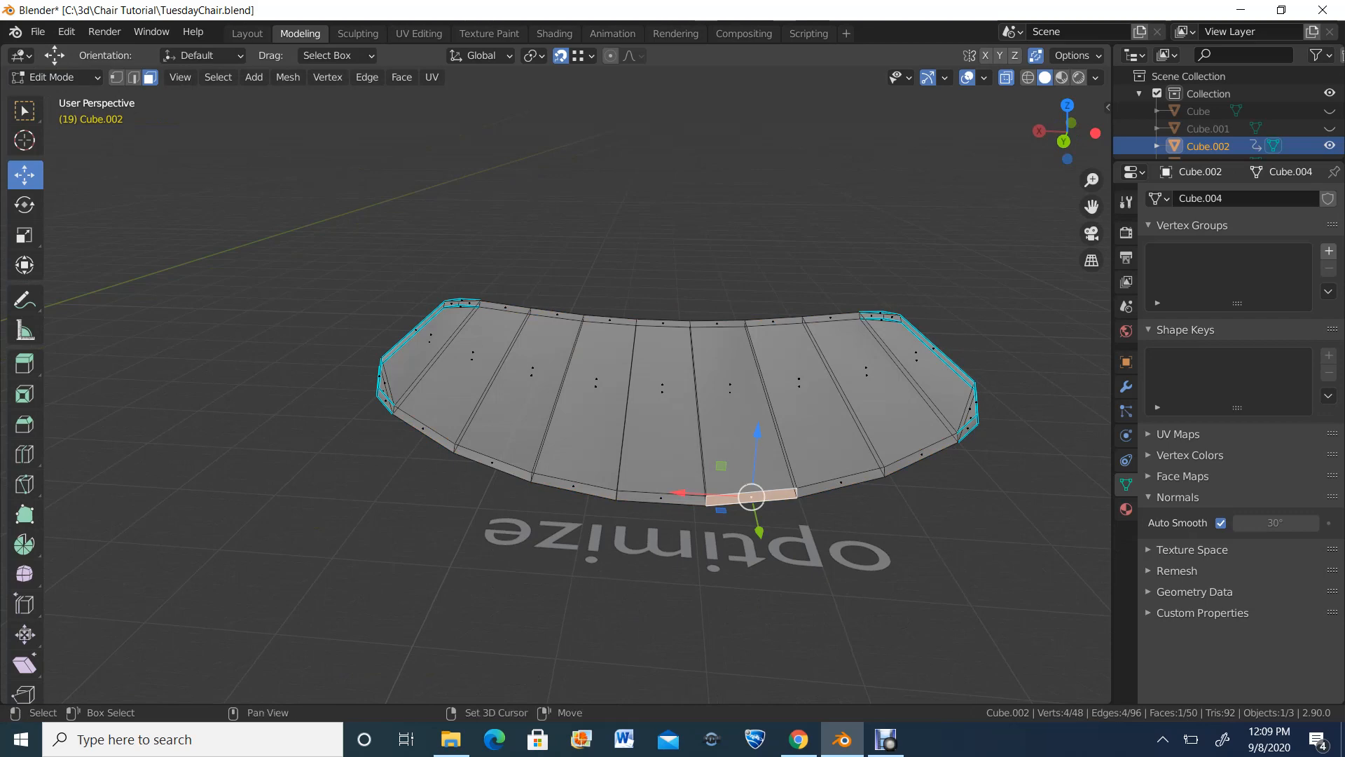
left_click(974, 402)
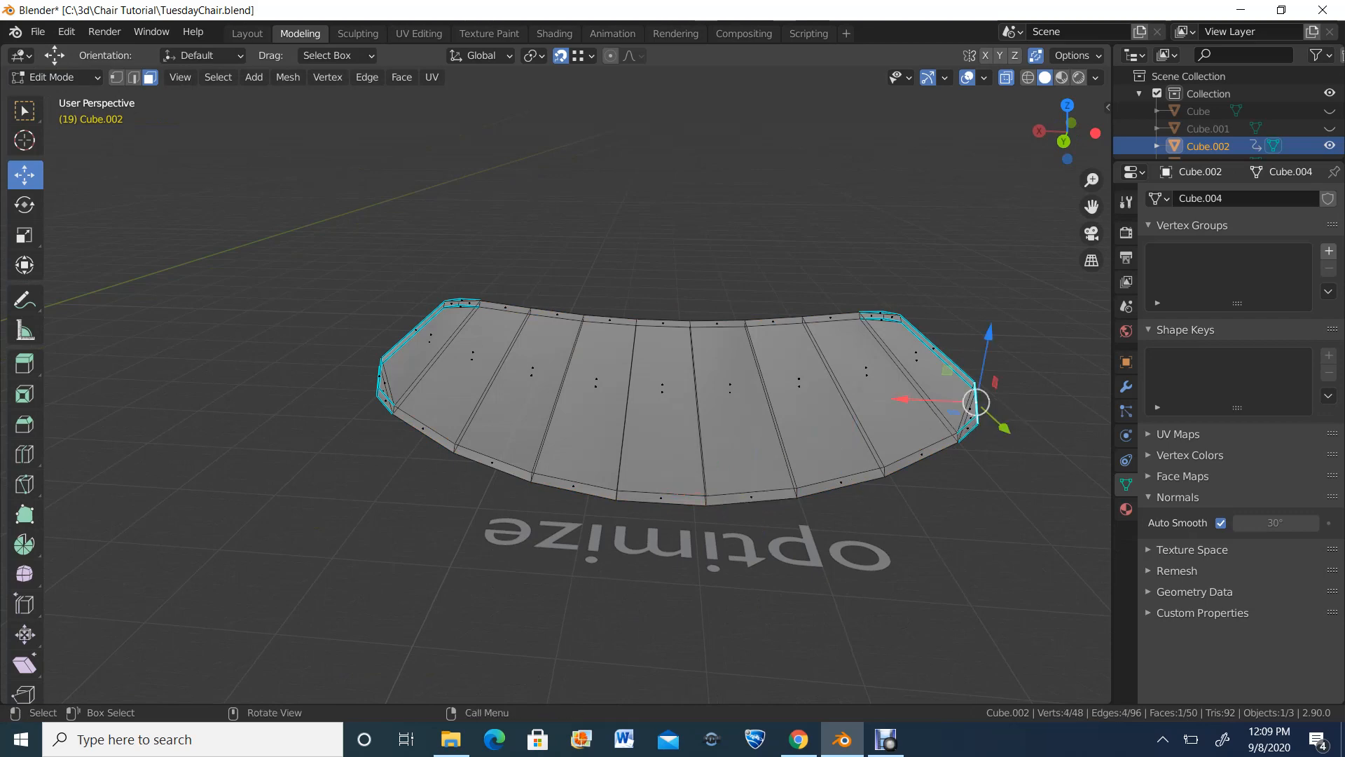
Step: With X-ray off, select the long strip faces and right corner triangle of the seat's top side and shade them smooth
key("alt+z")
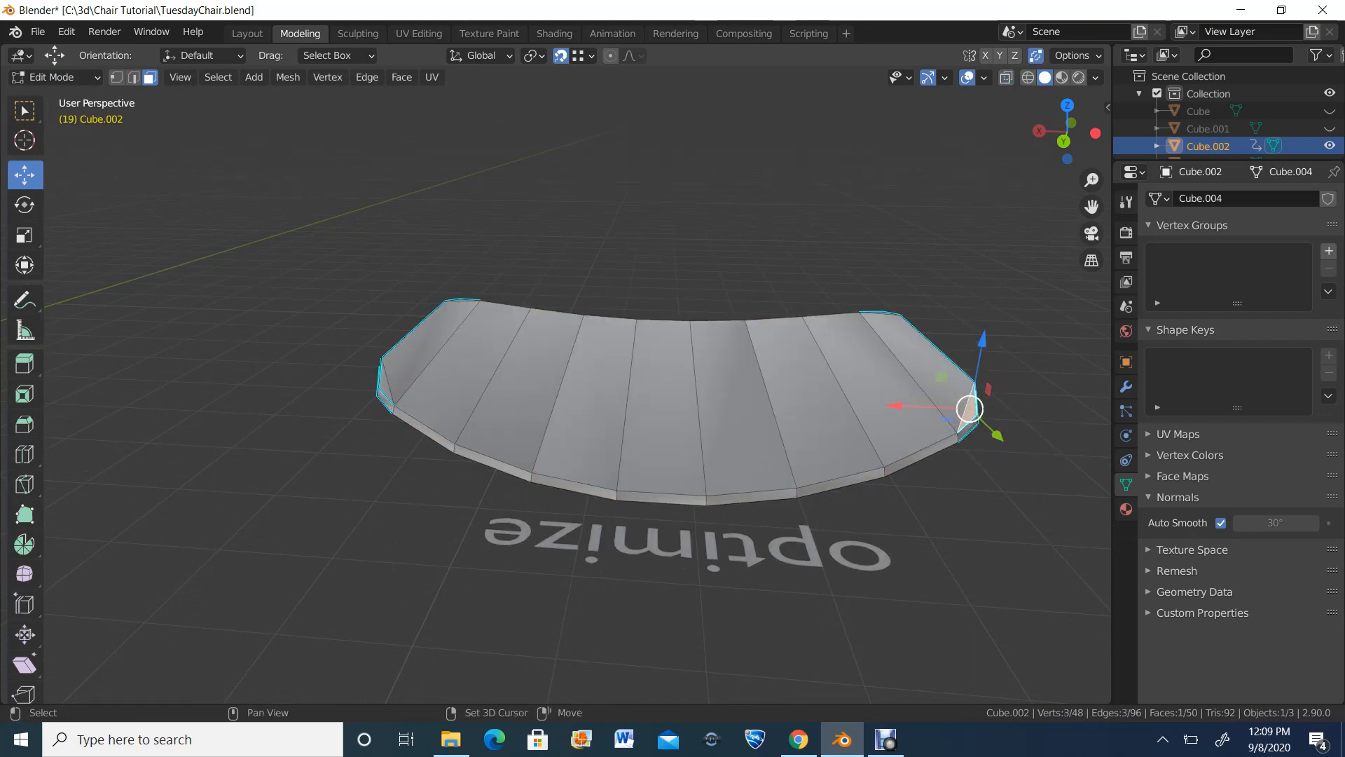
left_click(918, 357, "shift")
left_click(868, 378, "shift")
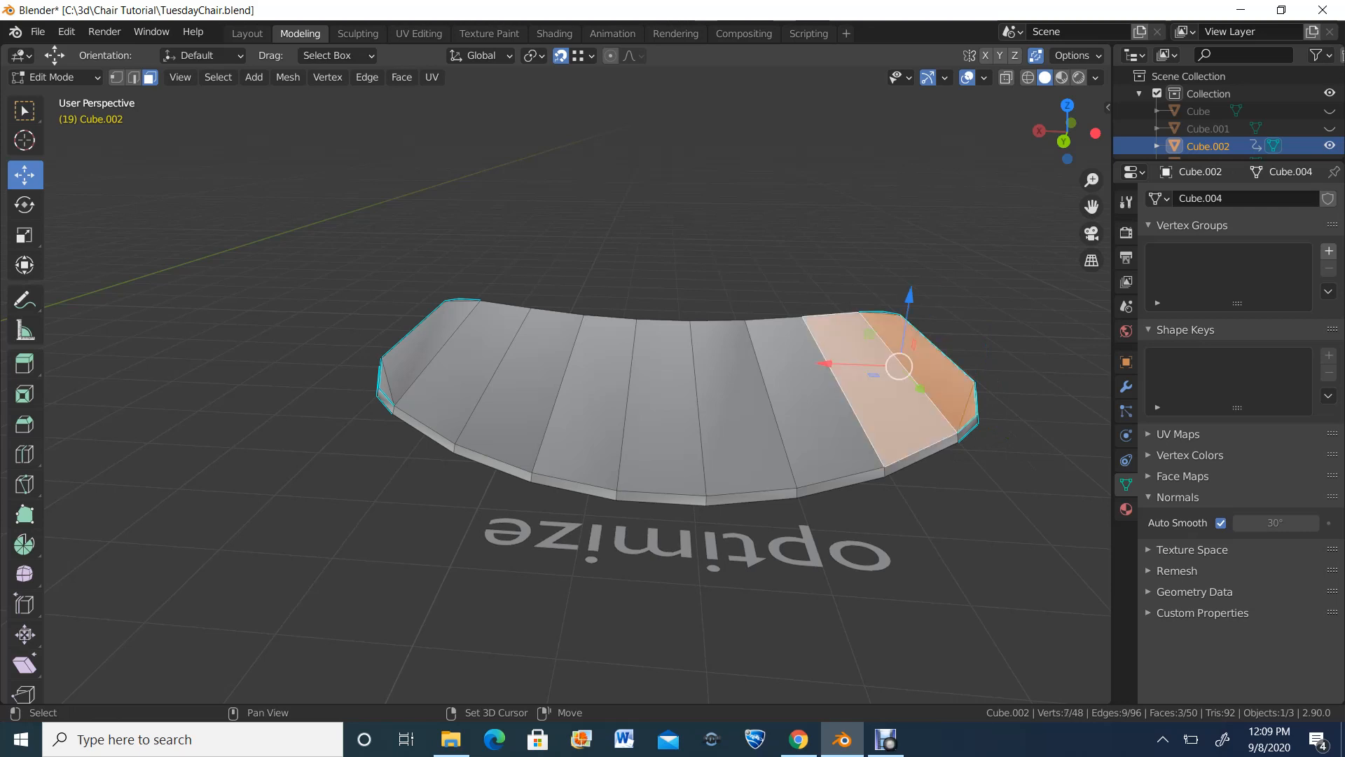
left_click(805, 385, "shift")
left_click(732, 389, "shift")
left_click_drag(653, 389, 621, 391, "shift")
left_click(588, 394, "shift")
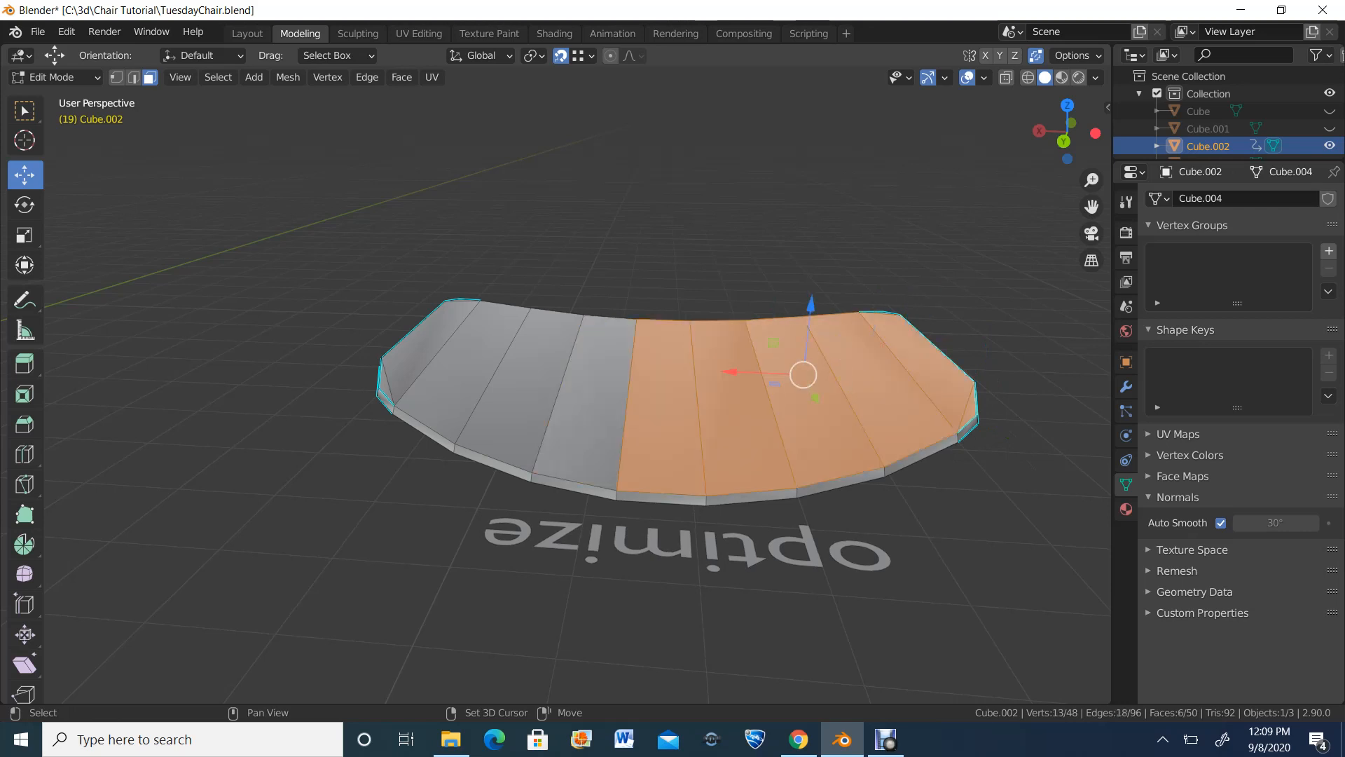
left_click(524, 389, "shift")
left_click(426, 350, "shift")
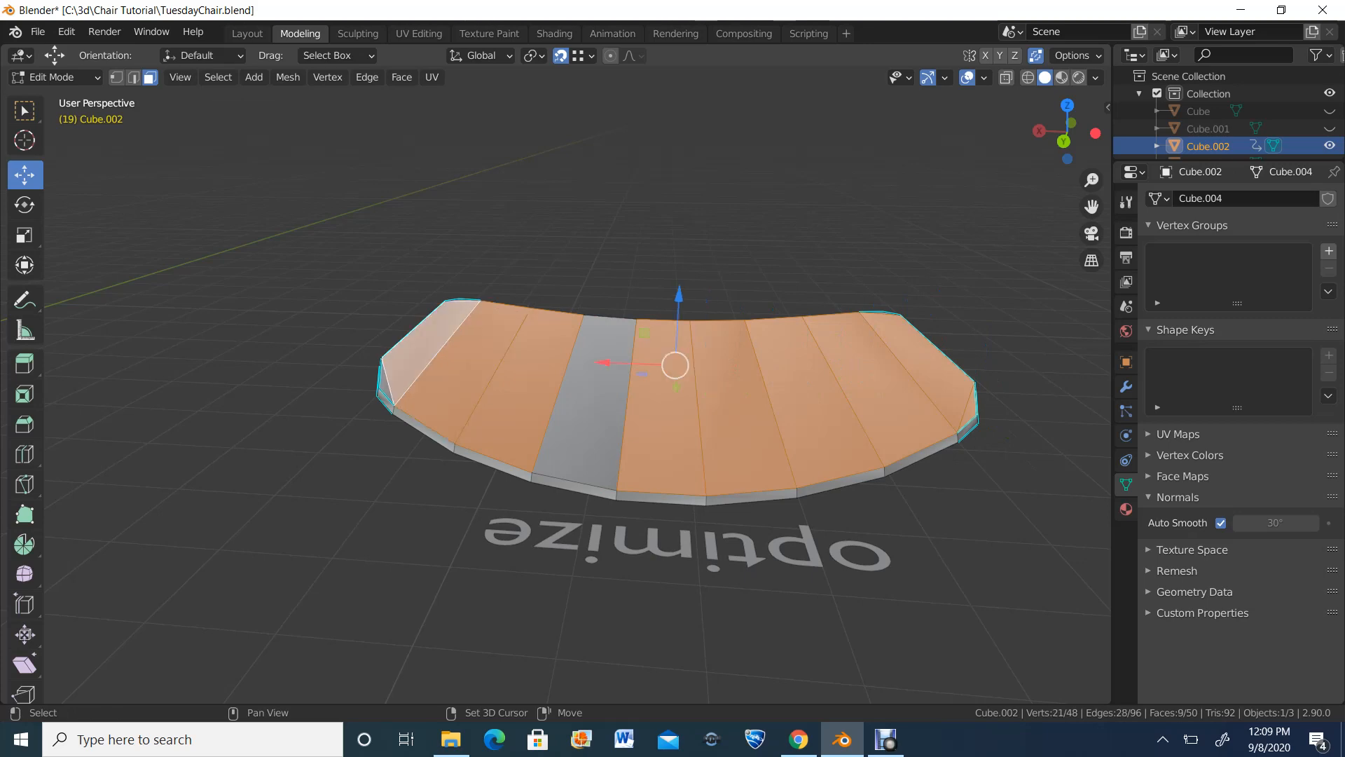
left_click(585, 403, "shift")
middle_click_drag(585, 403, 630, 316)
right_click(547, 419)
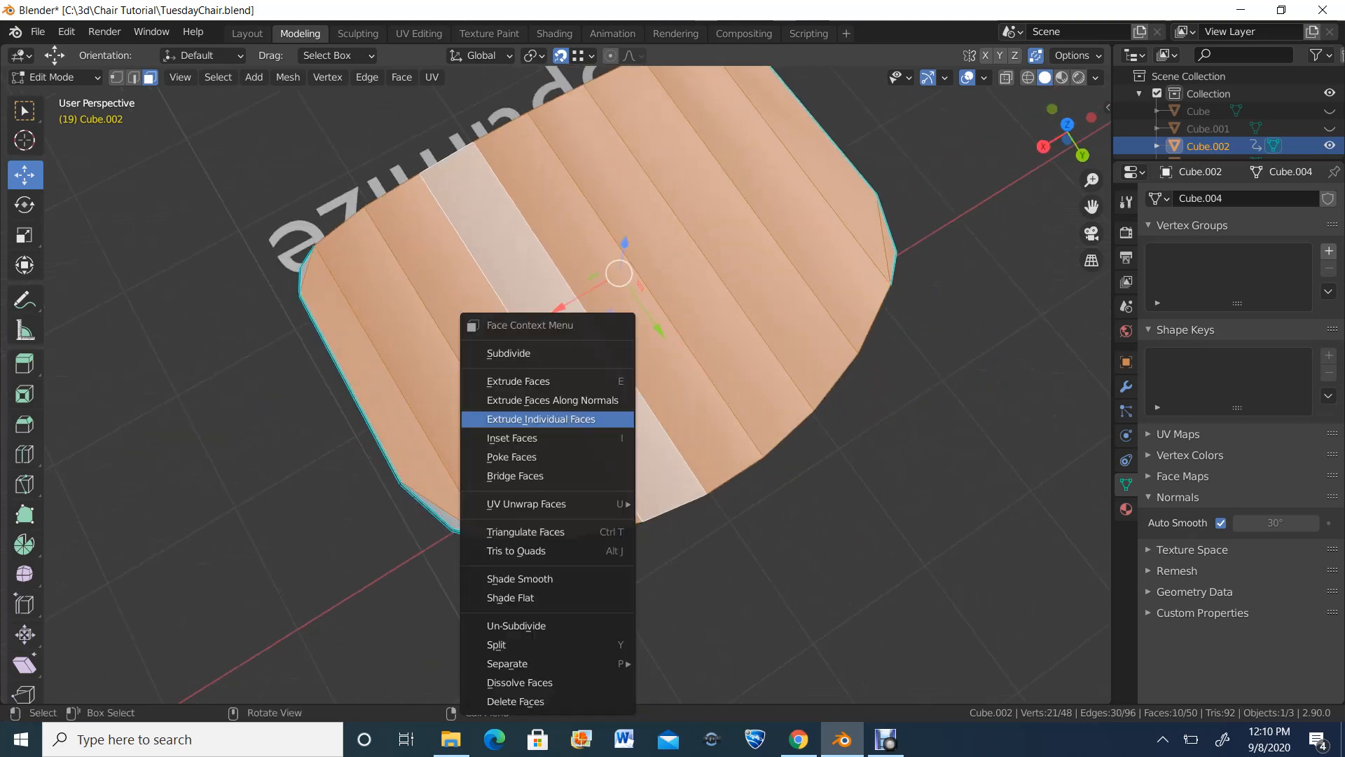
middle_click_drag(547, 401, 630, 441)
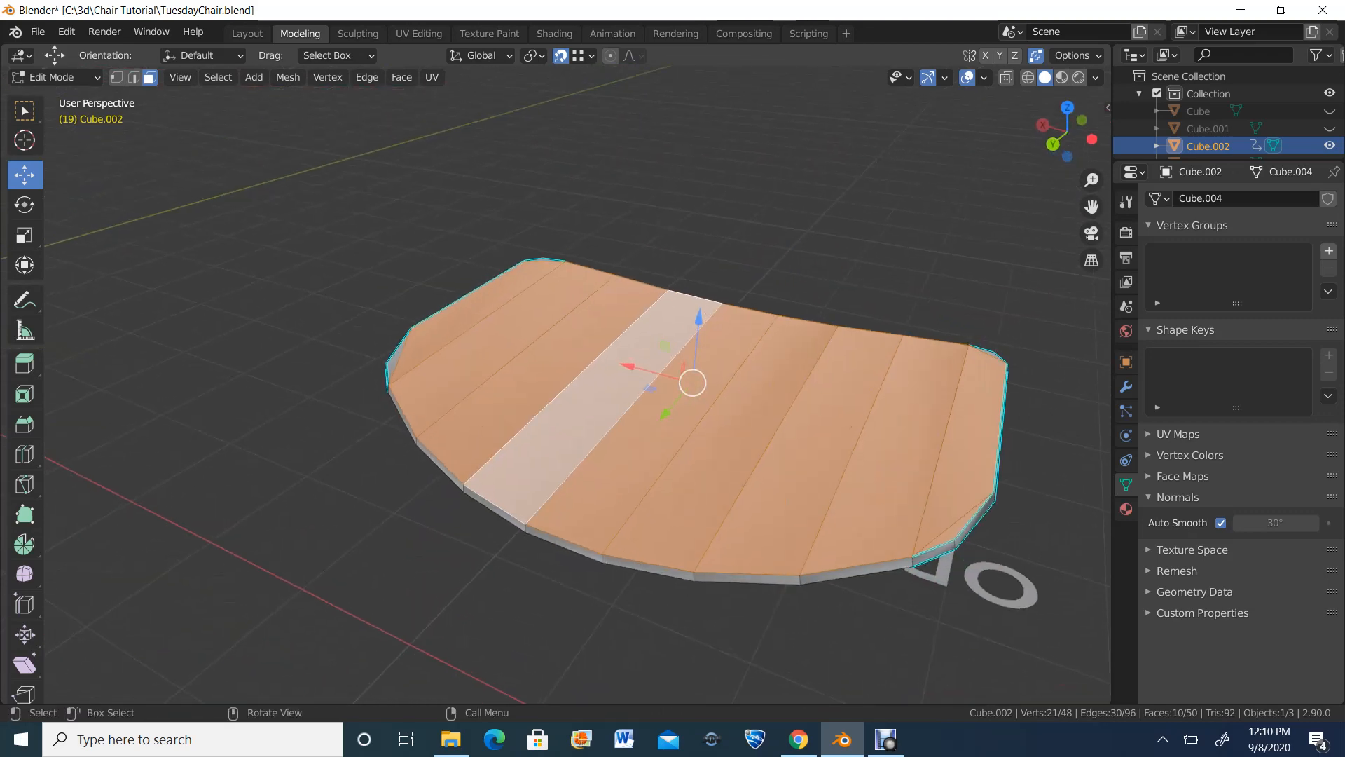
right_click(519, 332)
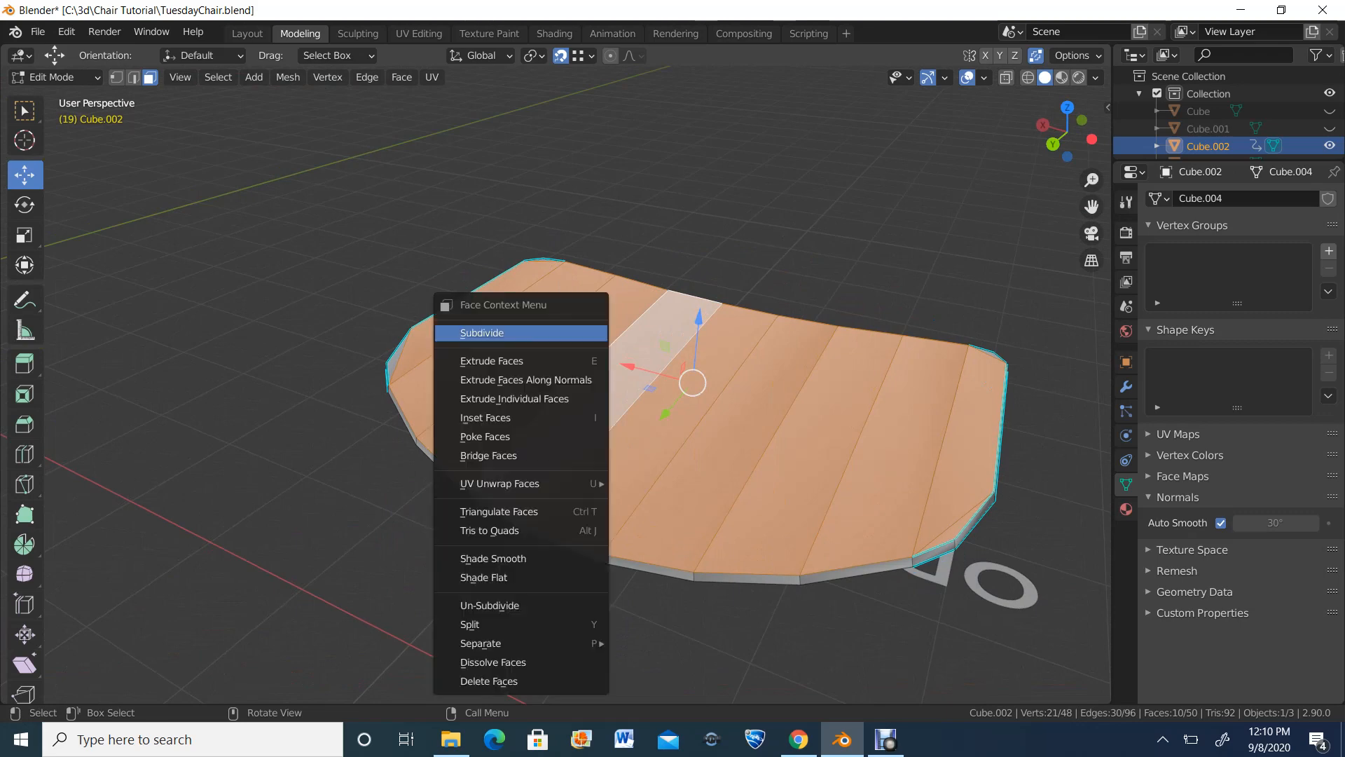
left_click(493, 559)
Step: Select all strip faces and corner triangles on the seat's underside and shade them smooth
middle_click_drag(493, 558, 536, 483)
left_click(420, 483)
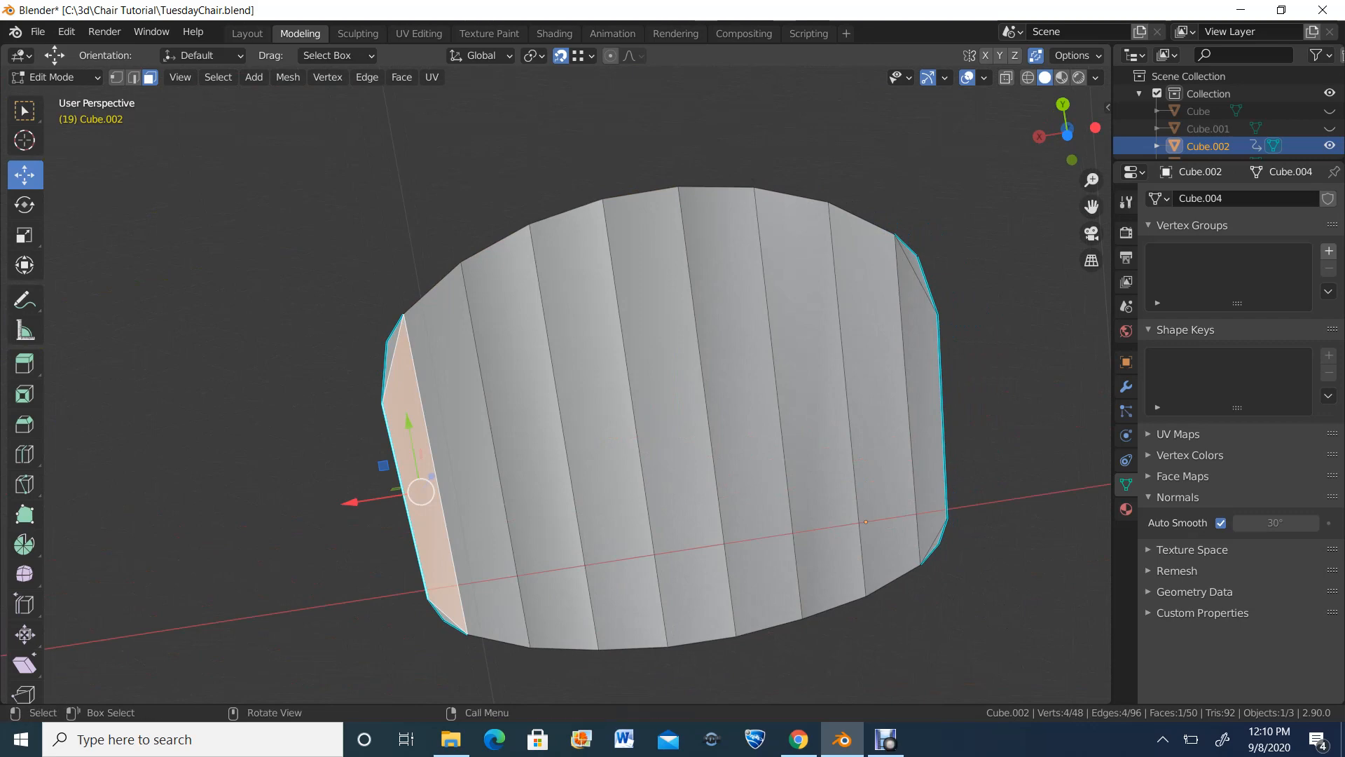
left_click(391, 355, "shift")
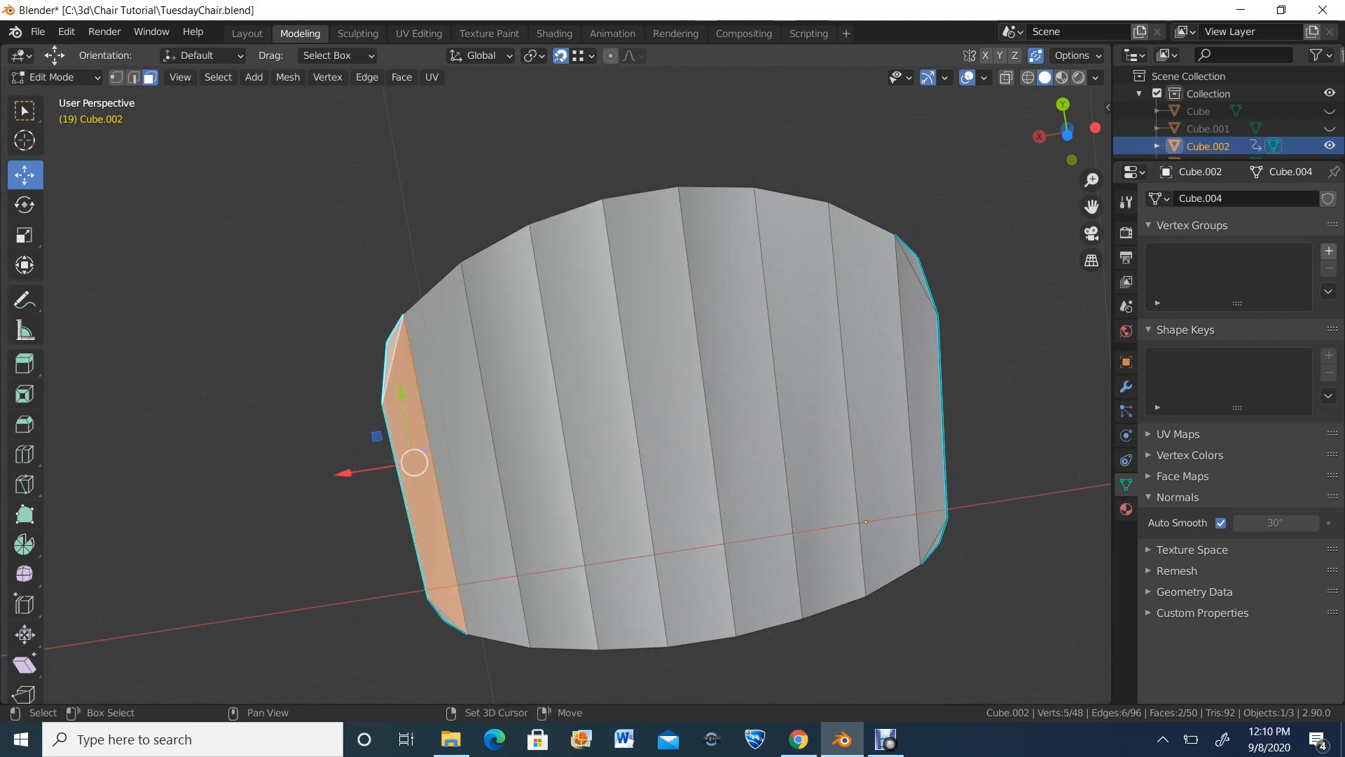
left_click(438, 364, "shift")
left_click(592, 392, "shift")
left_click(521, 393, "shift")
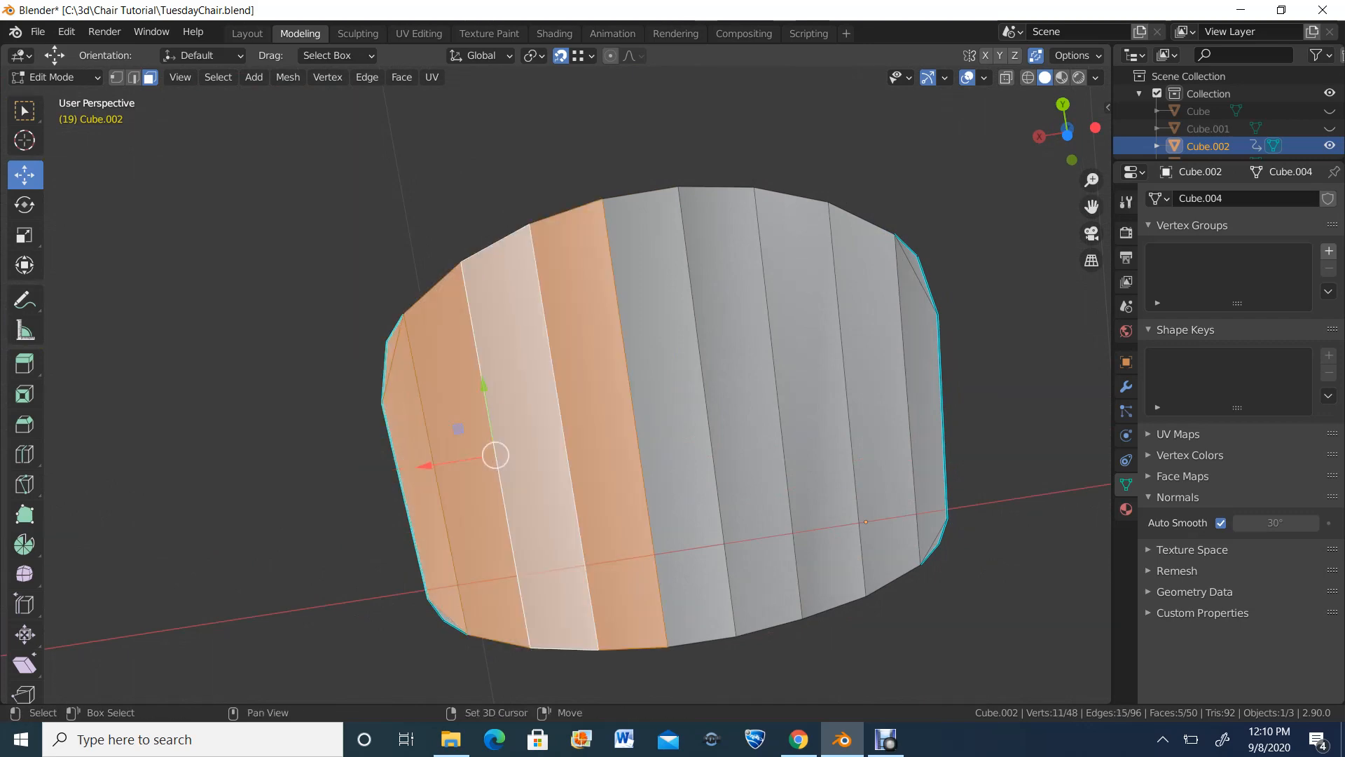
left_click(667, 392, "shift")
left_click(741, 393, "shift")
left_click(806, 392, "shift")
left_click(880, 392, "shift")
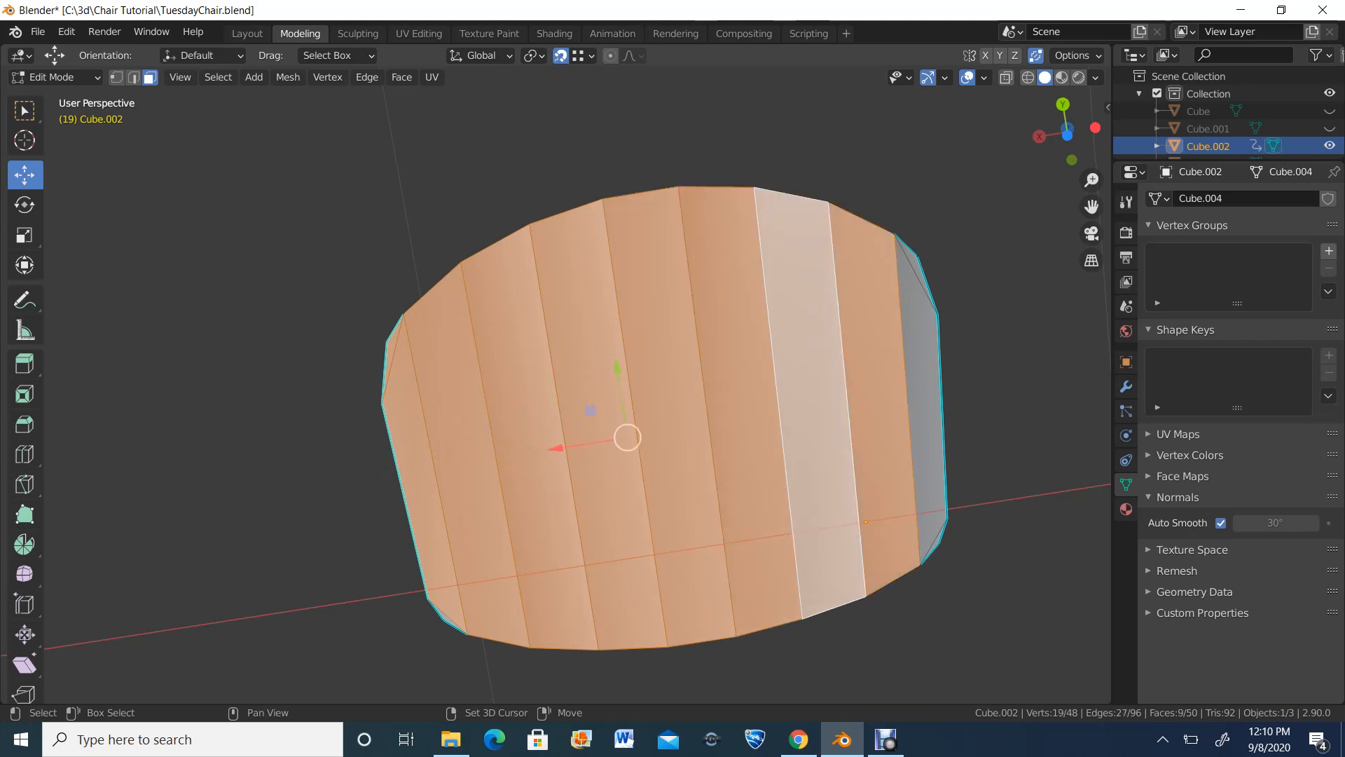
left_click(925, 392, "shift")
left_click(918, 268, "shift")
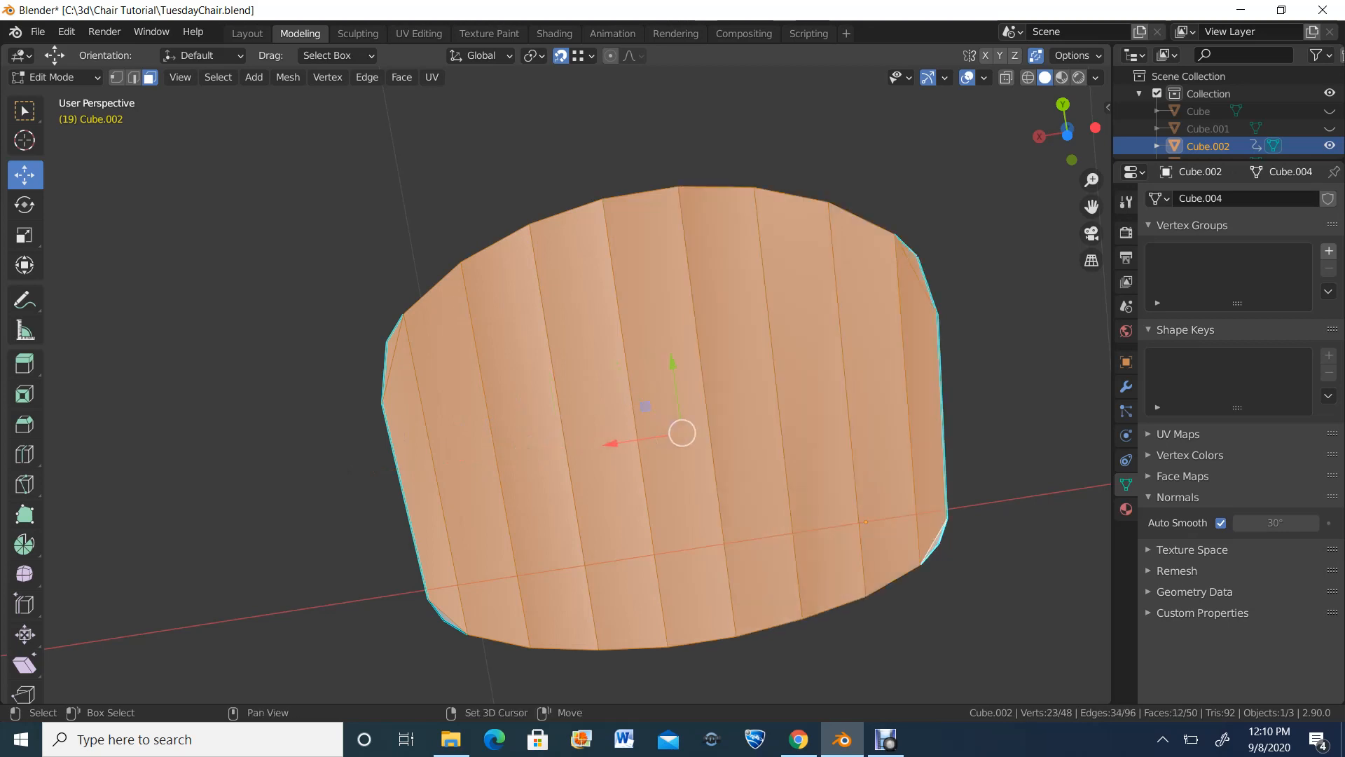
right_click(493, 381)
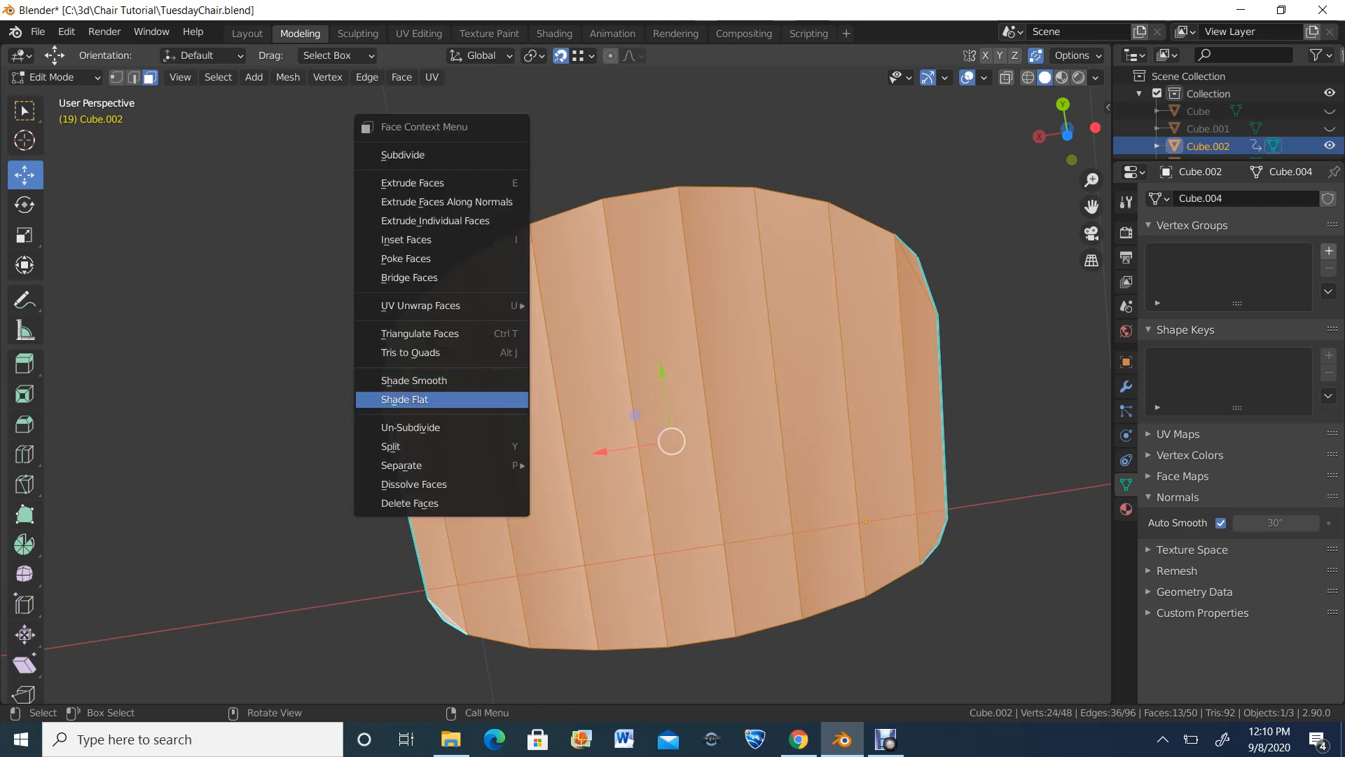
left_click(493, 380)
Step: Select the thin rim faces along the seat's curved front edge, from the left corner to the right corner
middle_click_drag(494, 382, 493, 505)
left_click(394, 412)
left_click(441, 438, "shift")
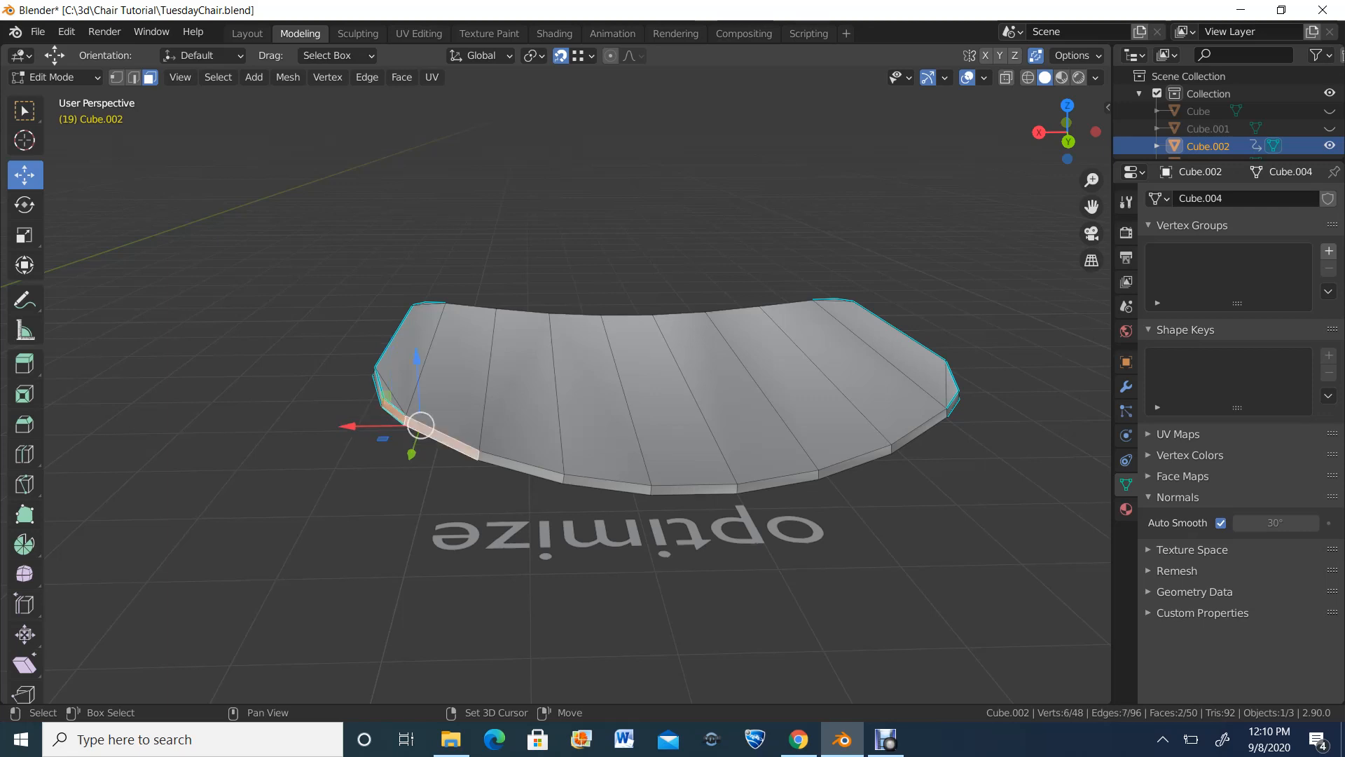
left_click(522, 468, "shift")
left_click(607, 485, "shift")
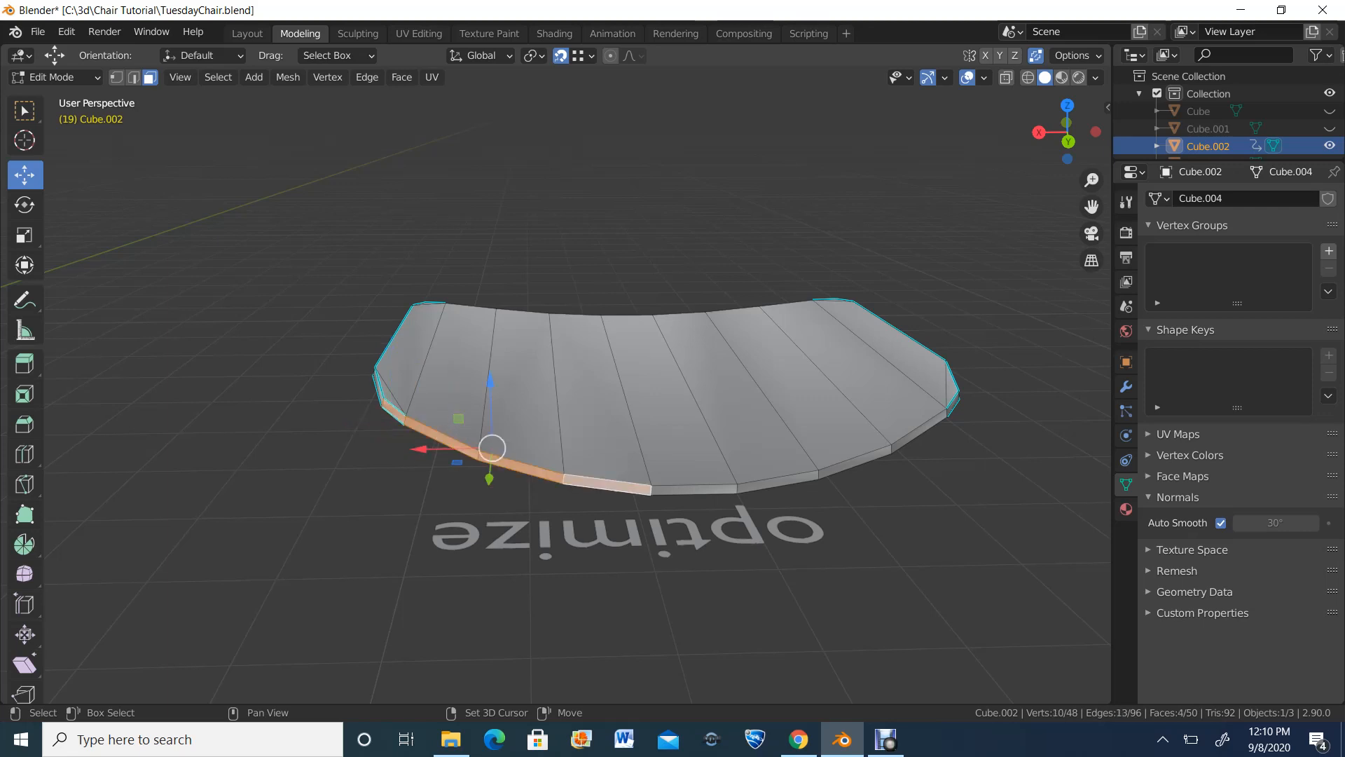
left_click(694, 490, "shift")
left_click(778, 482, "shift")
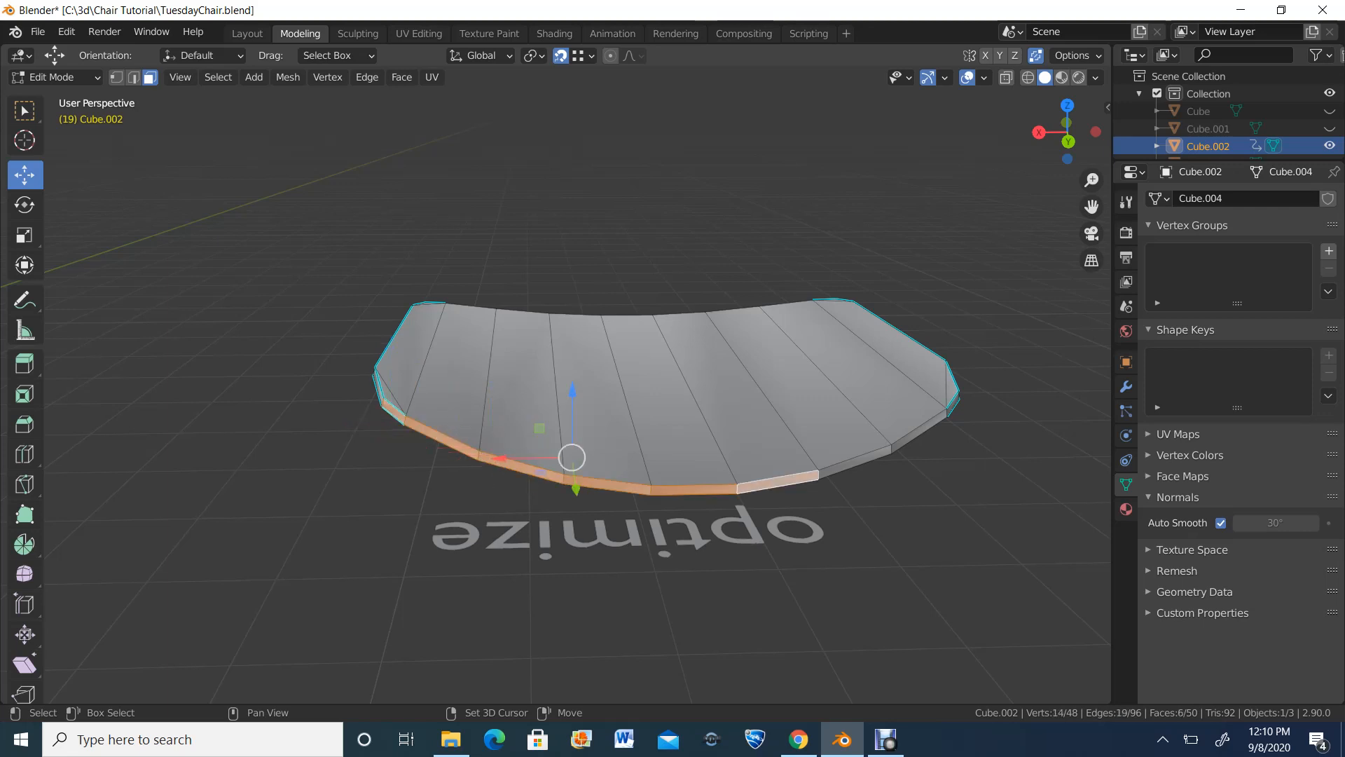
left_click(855, 461, "shift")
left_click(920, 431, "shift")
Step: Extend the selection with the rim faces around the seat's right front corner, straight side and far corner
middle_click_drag(919, 431, 966, 430)
left_click(965, 476, "shift")
middle_click_drag(964, 476, 858, 466)
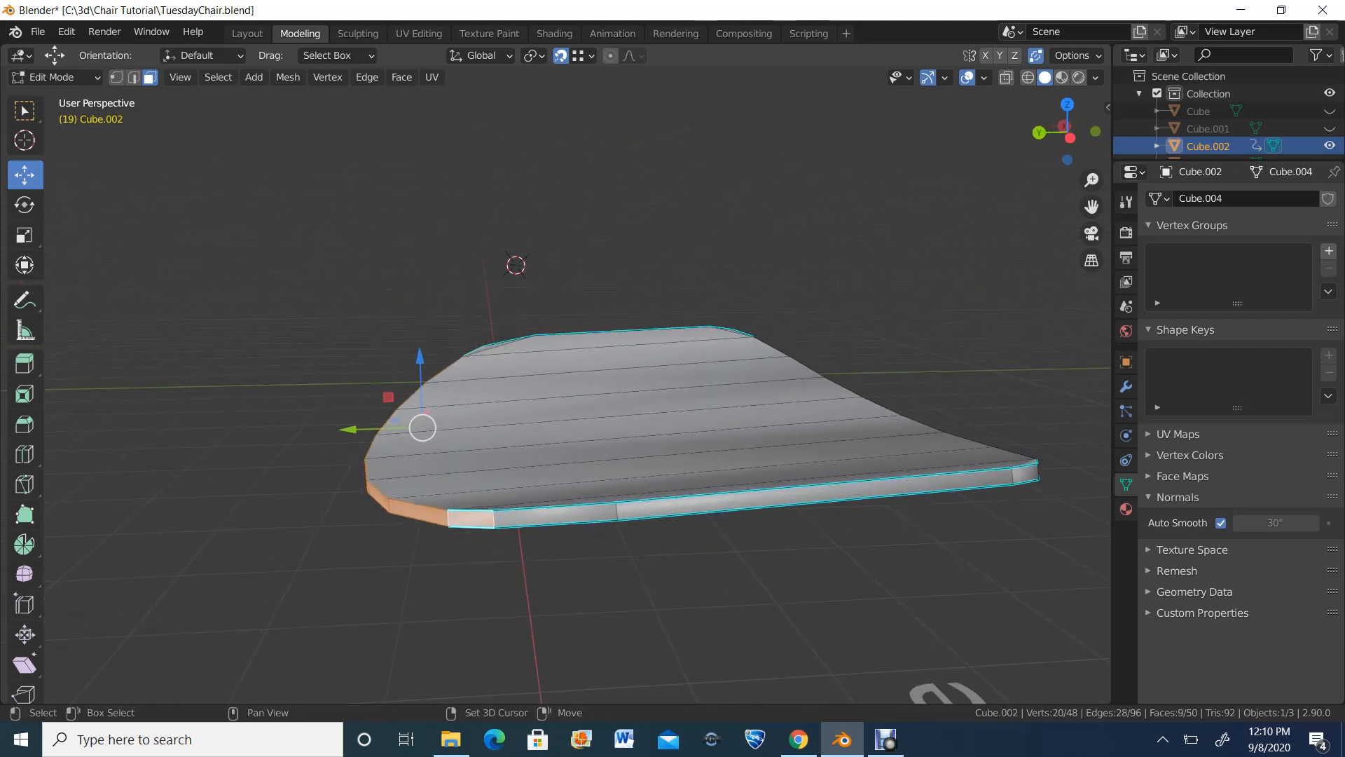
left_click(556, 514, "shift")
left_click(472, 519, "shift")
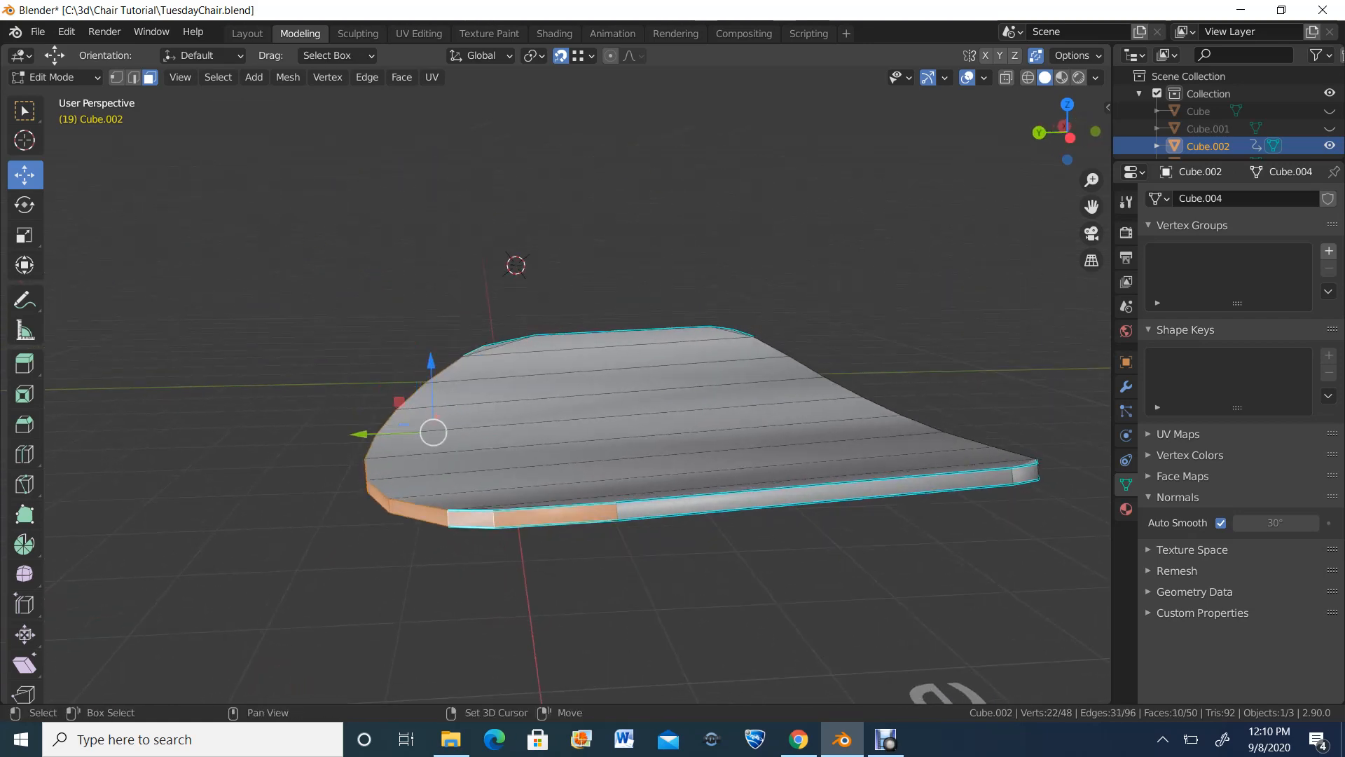
left_click(701, 503, "shift")
middle_click_drag(701, 503, 589, 495)
left_click(146, 443, "shift")
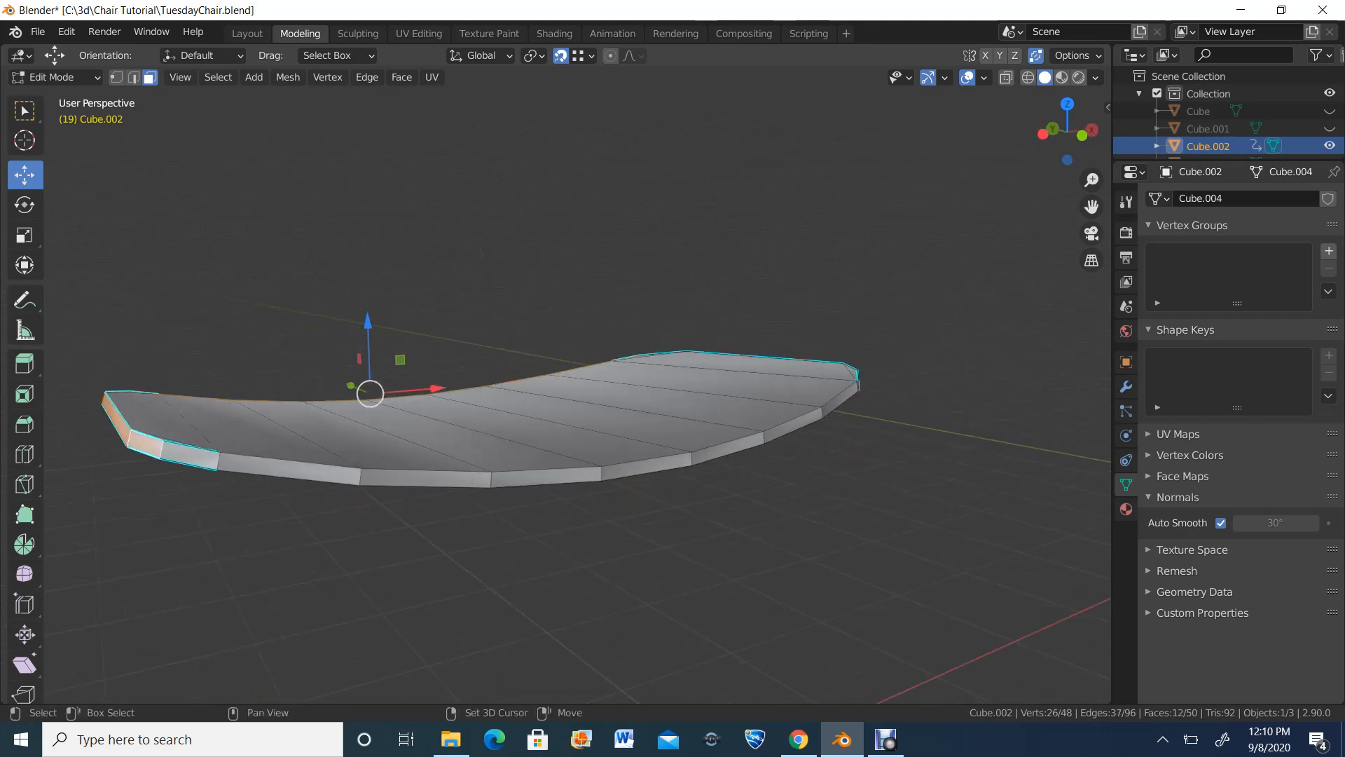
Step: Add the rim faces along the seat's back edge to the selection
left_click(189, 454, "shift")
left_click(287, 469, "shift")
left_click(421, 479, "shift")
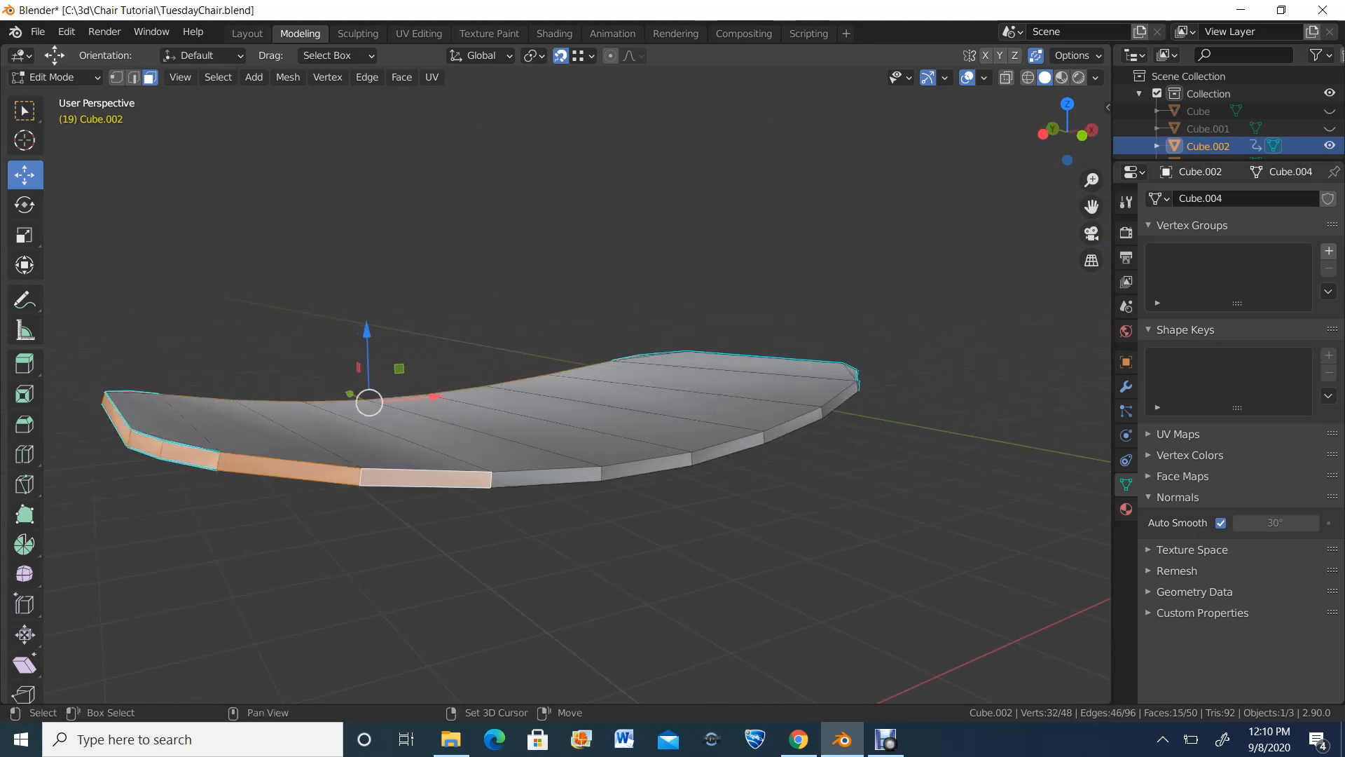
left_click(547, 475, "shift")
left_click(644, 468, "shift")
left_click(727, 449, "shift")
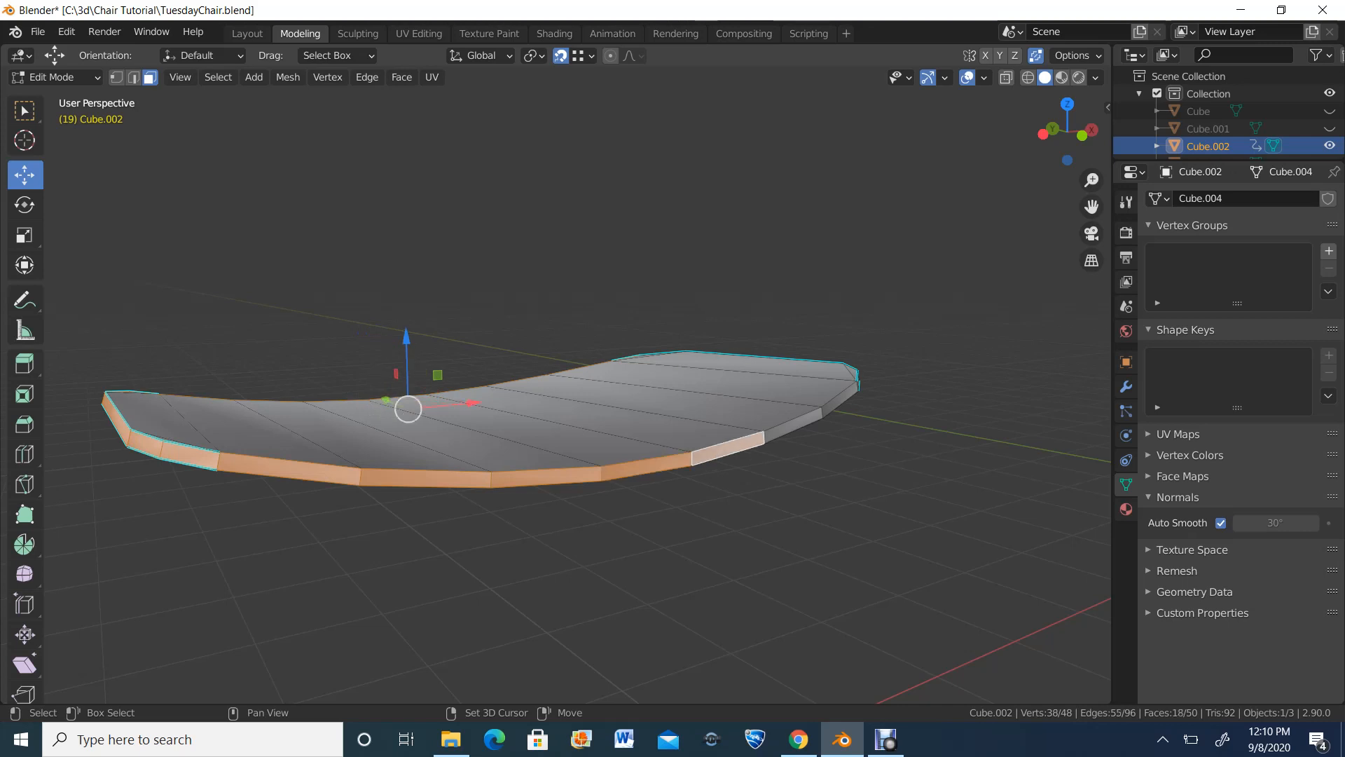
left_click(793, 427, "shift")
left_click(841, 400, "shift")
Step: Add the remaining rim faces of the seat's other straight side and its corners to the selection
middle_click_drag(841, 402, 453, 410)
left_click(564, 470, "shift")
left_click(678, 422, "shift")
left_click(583, 443, "shift")
scroll(453, 411, "up", 2)
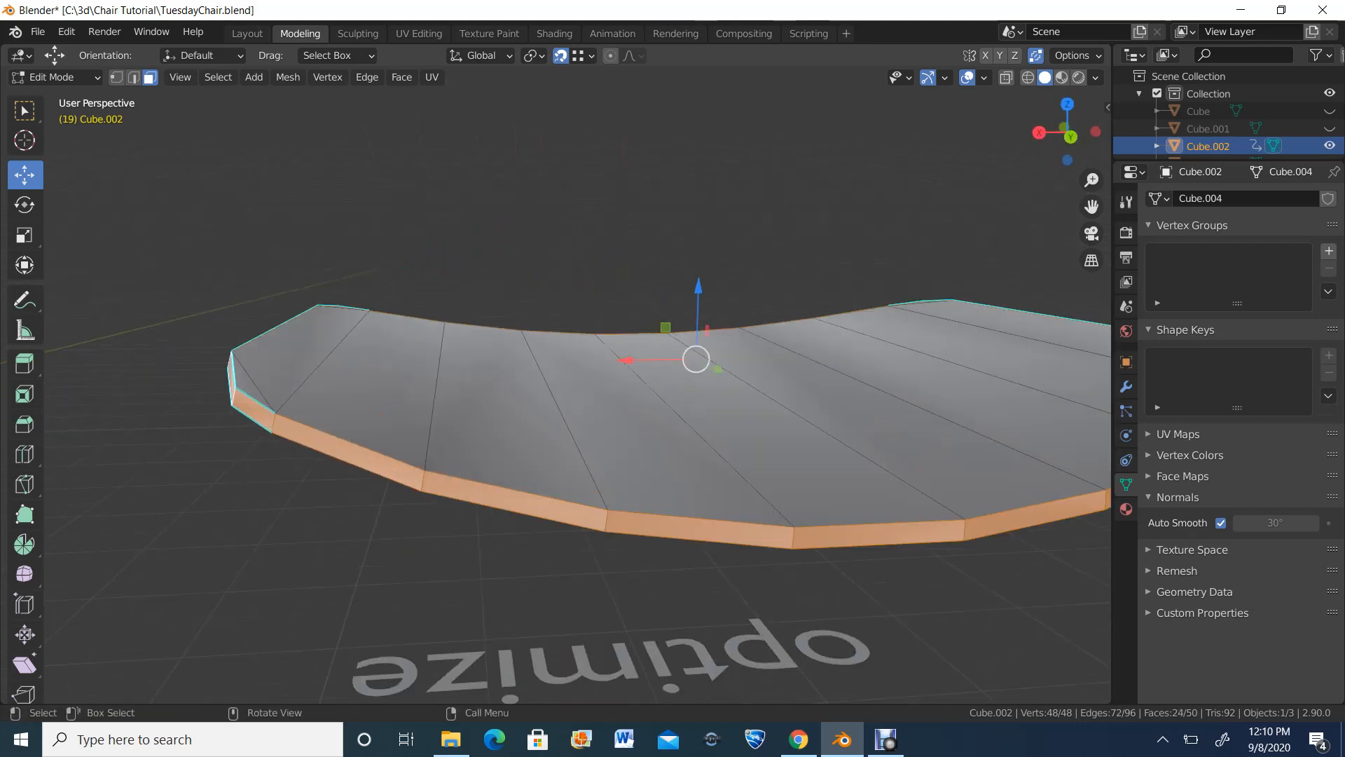
Step: Shade the selected rim faces smooth and return to Object Mode to check the seat's shading
right_click(499, 509)
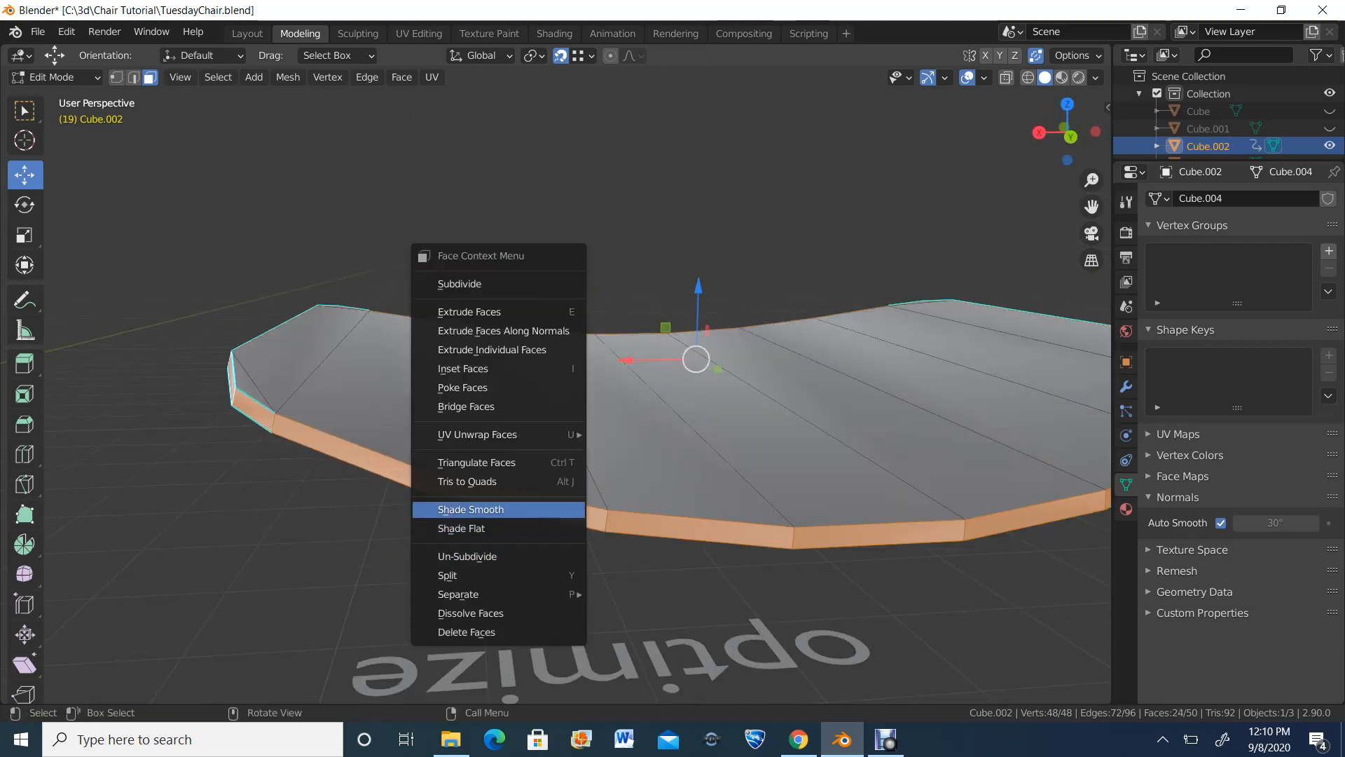
left_click(499, 510)
key("ctrl+z")
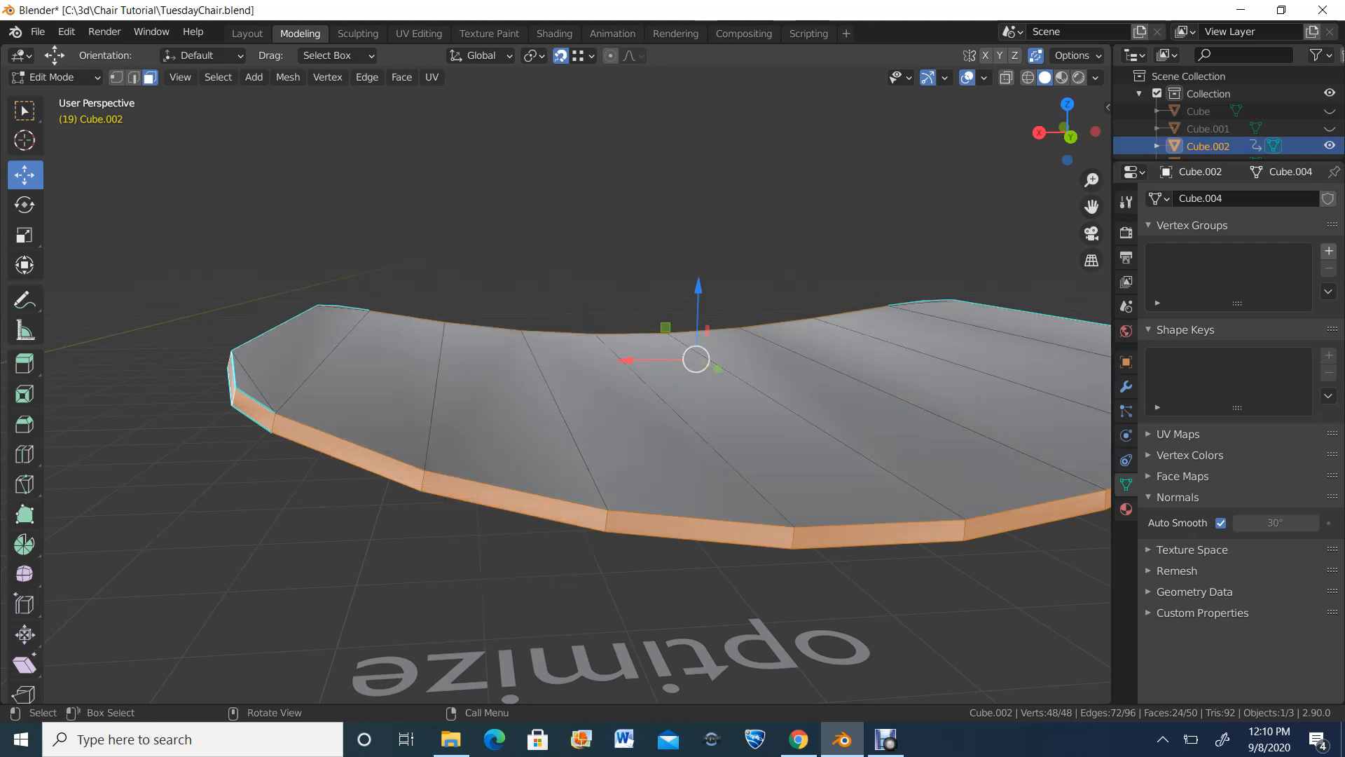
middle_click_drag(499, 509, 573, 445)
left_click(56, 77)
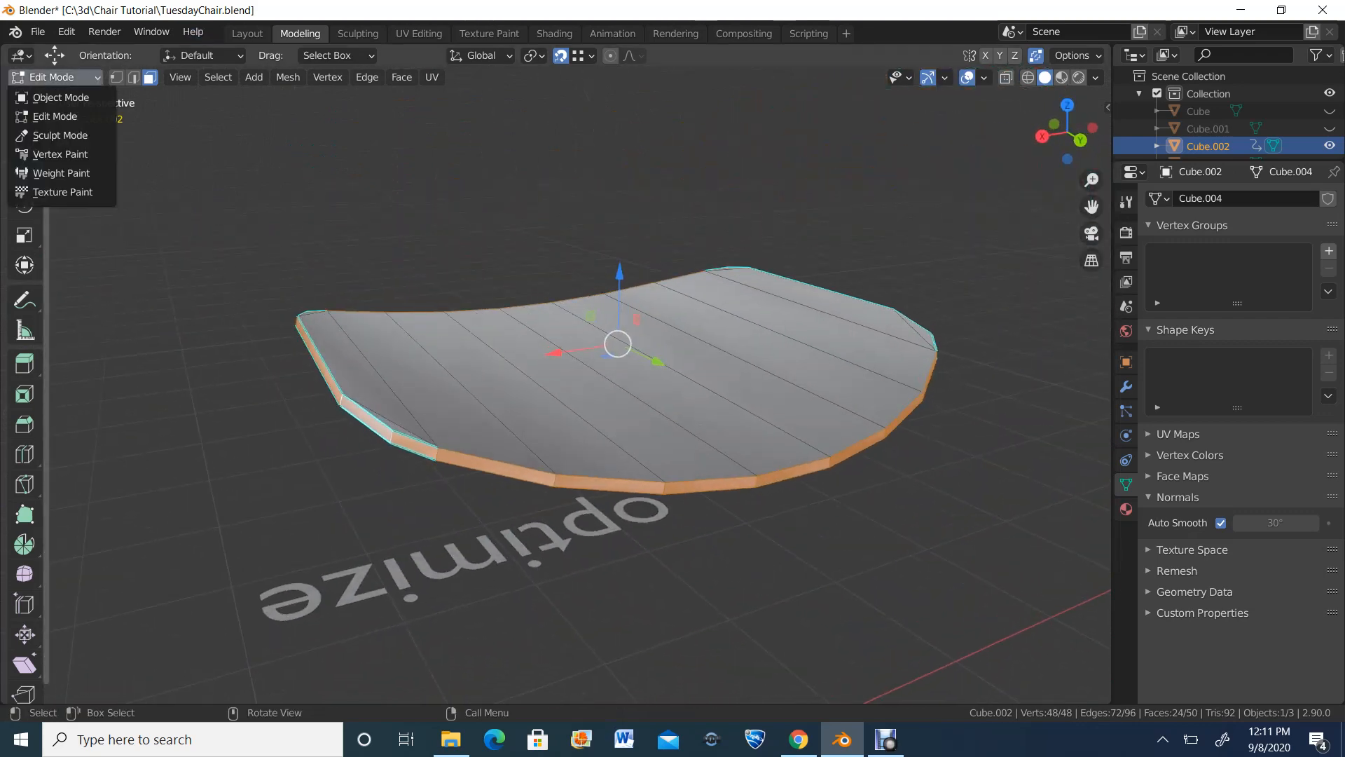
left_click(61, 98)
middle_click_drag(505, 350, 486, 439)
scroll(486, 438, "up", 1)
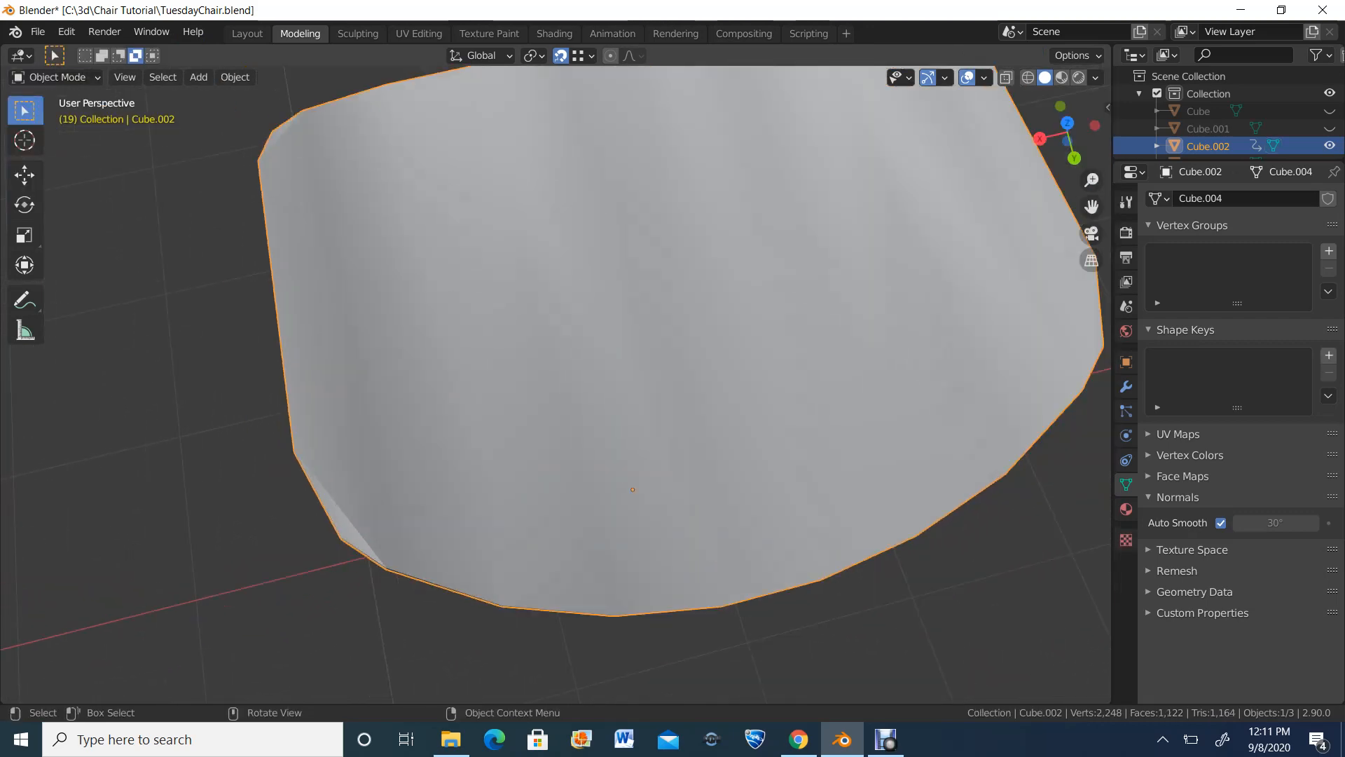
Step: In Edit Mode, apply Shade Smooth to the narrow triangular face at the seat's front left corner
left_click(56, 77)
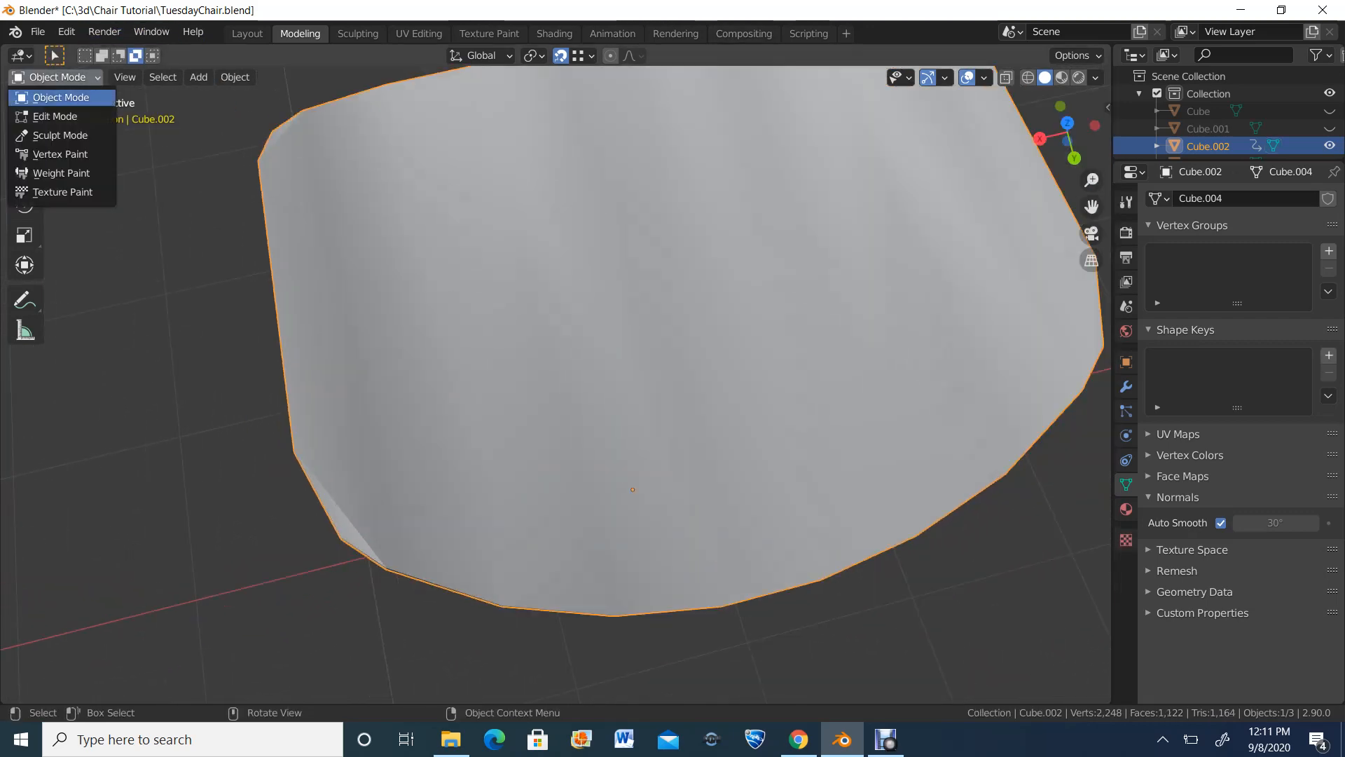
left_click(55, 116)
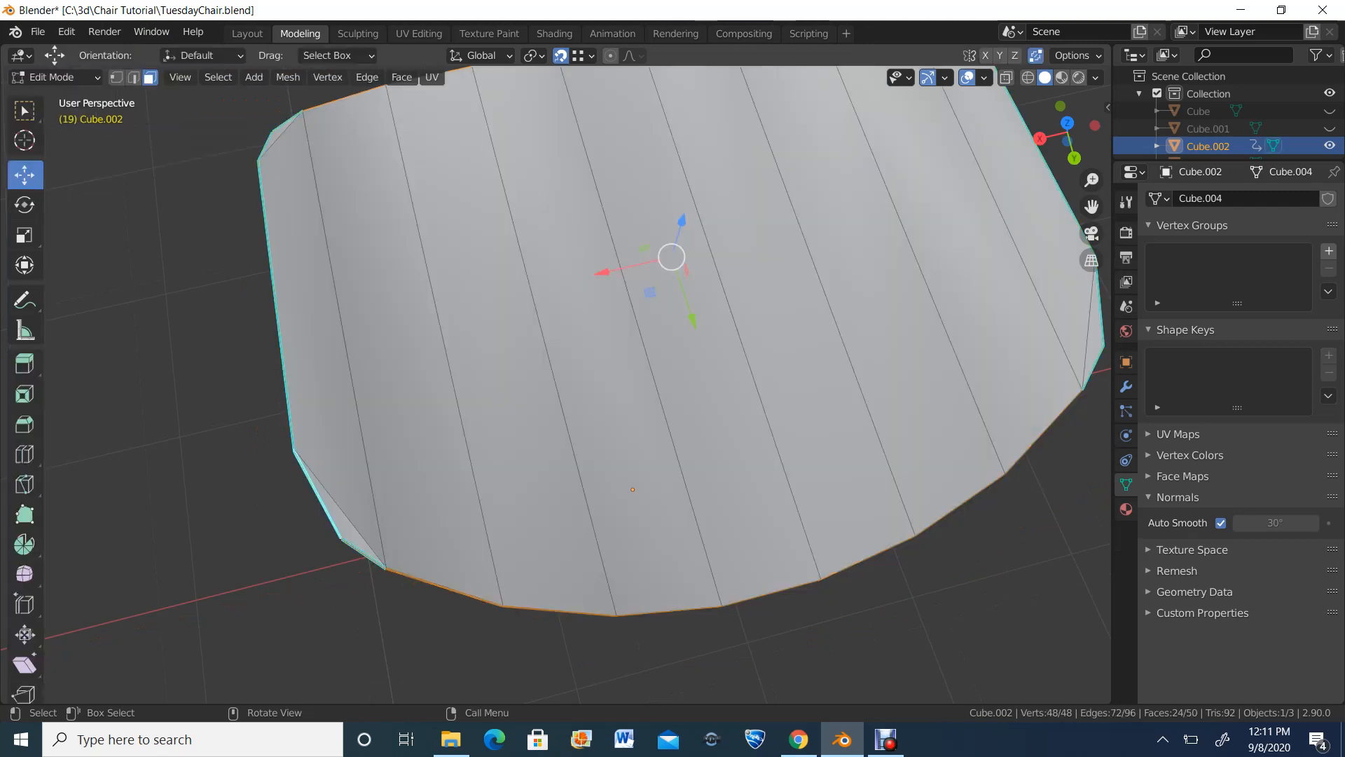
left_click(344, 527)
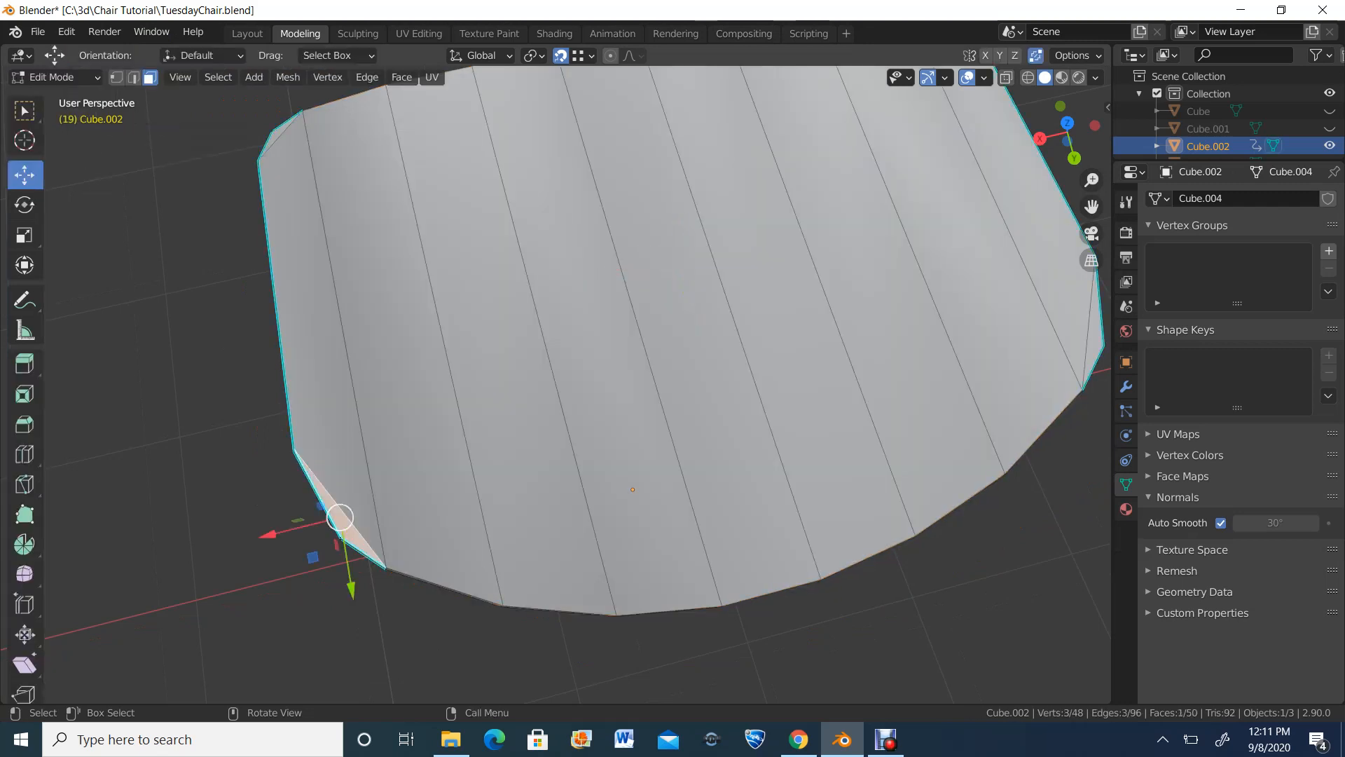
right_click(342, 533)
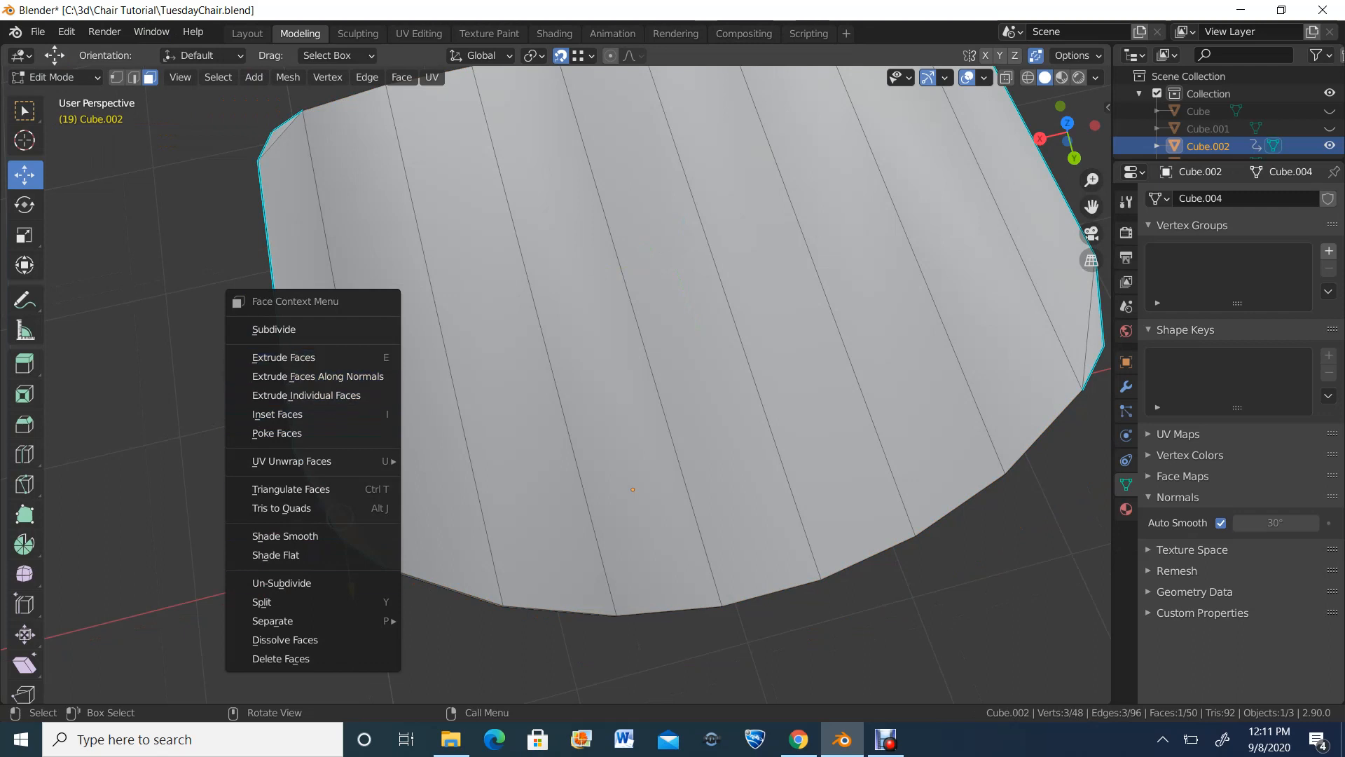
left_click(339, 536)
scroll(340, 536, "down", 1)
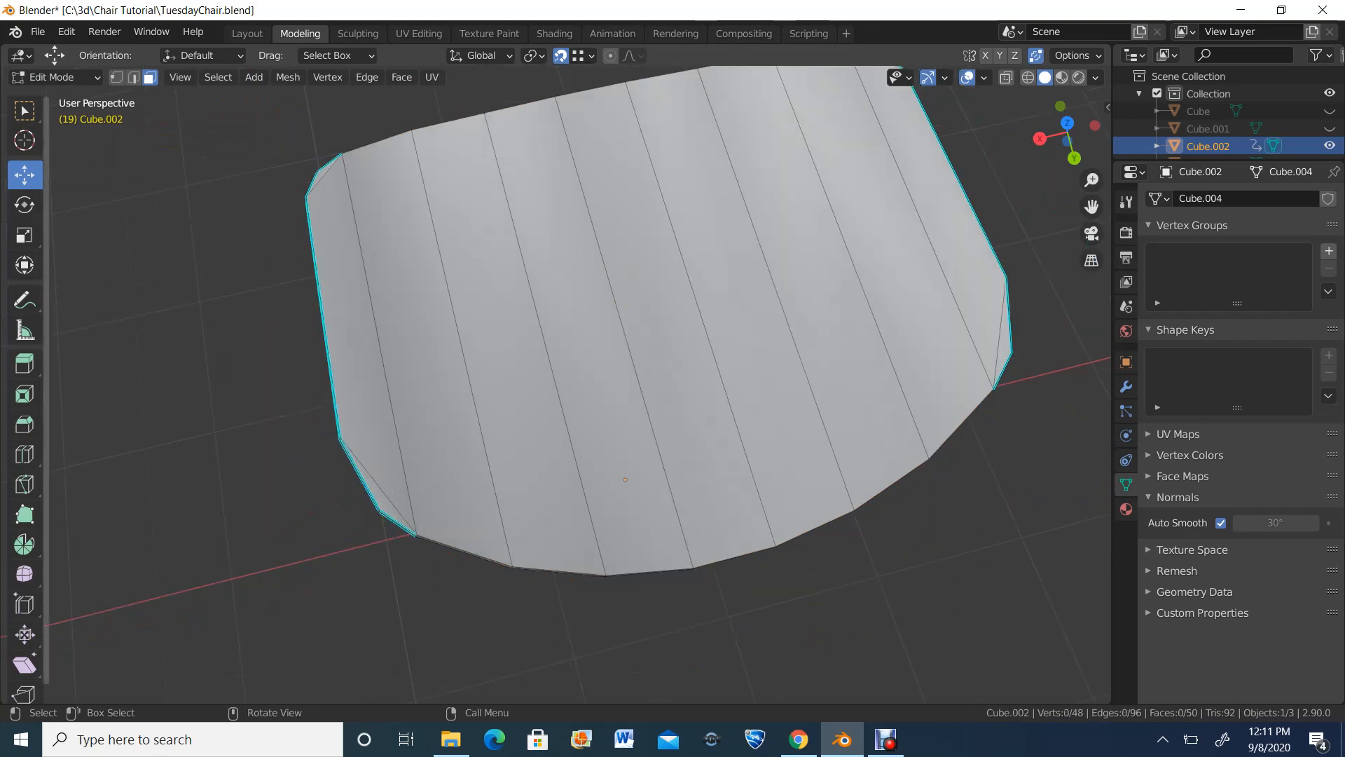
Step: Return to Object Mode and display the seat in wireframe shading to inspect its reduced mesh
left_click(56, 78)
left_click(61, 98)
mouse_move(561, 463)
middle_mouse_down()
mouse_move(557, 225)
mouse_move(708, 270)
mouse_move(616, 371)
mouse_move(484, 424)
mouse_move(600, 459)
mouse_move(617, 501)
mouse_move(687, 490)
mouse_move(743, 435)
mouse_move(760, 578)
mouse_move(763, 559)
middle_mouse_up()
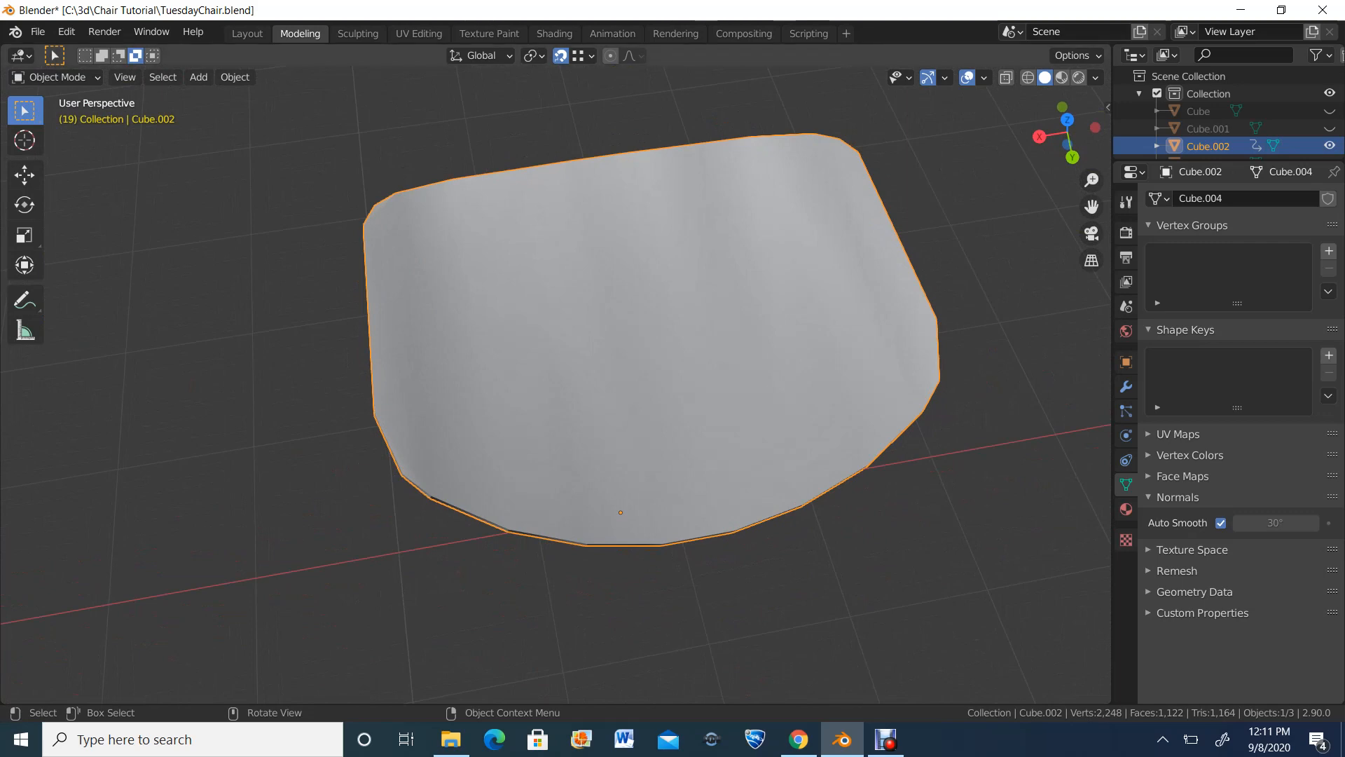
left_click(1028, 78)
mouse_move(672, 420)
middle_mouse_down()
mouse_move(757, 350)
mouse_move(728, 266)
mouse_move(721, 343)
mouse_move(694, 347)
middle_mouse_up()
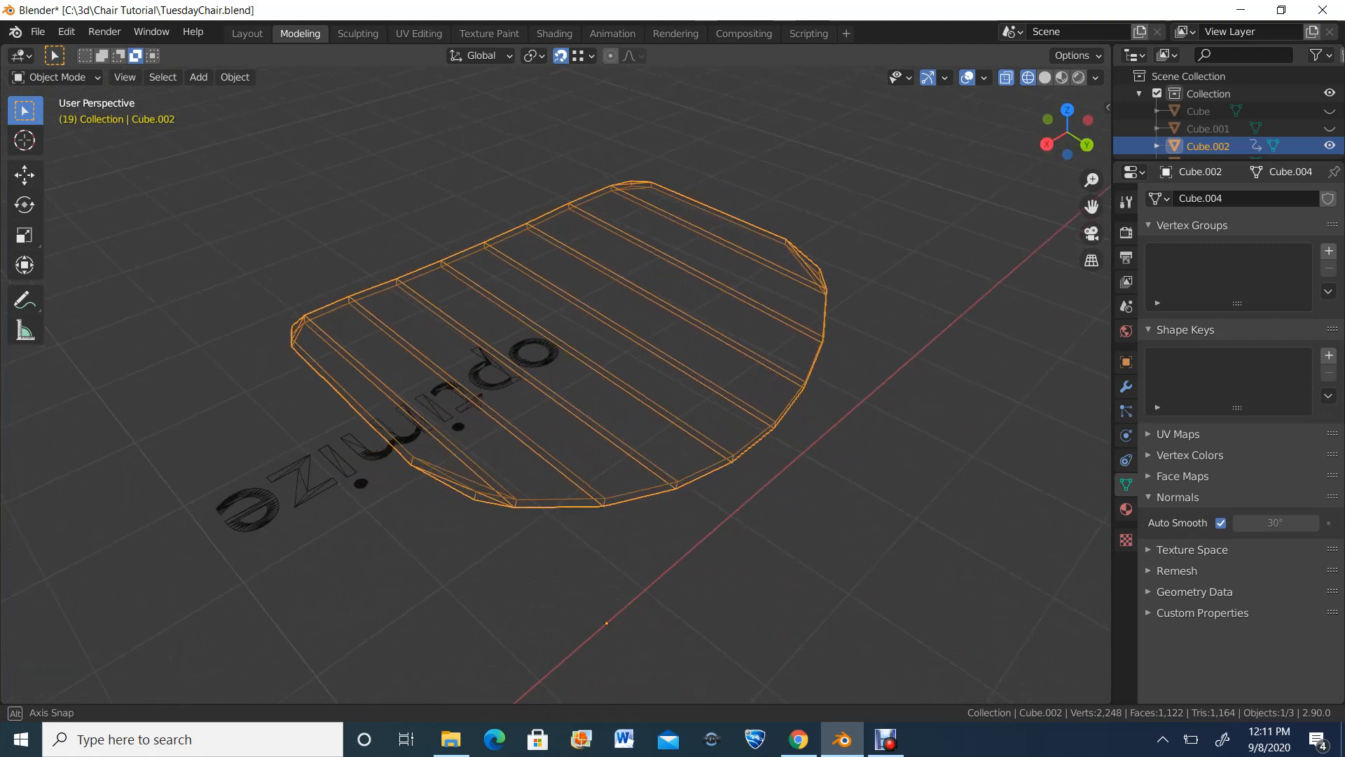